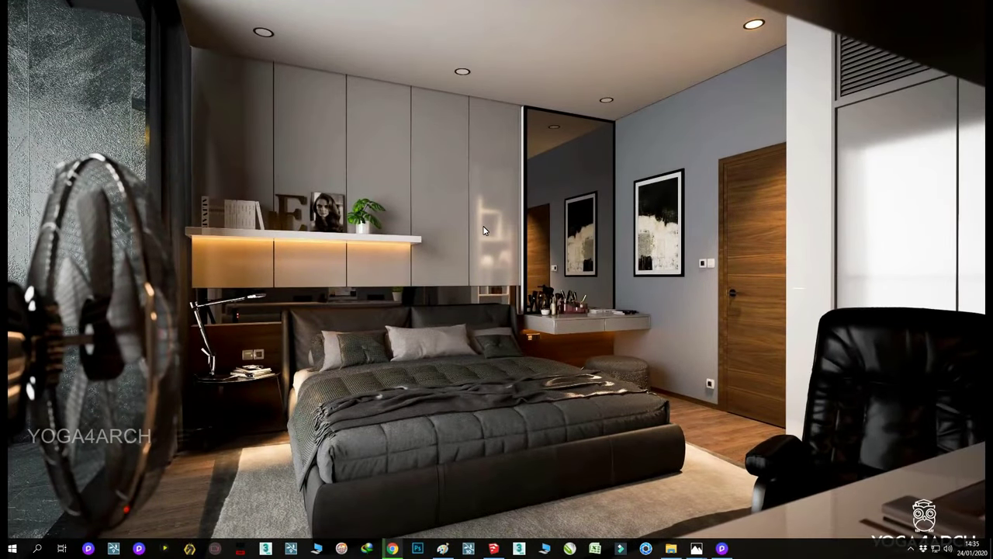
# - Refresh the desktop and bring the SketchUp Restaurant model window to the front
pyautogui.rightClick(483, 230)
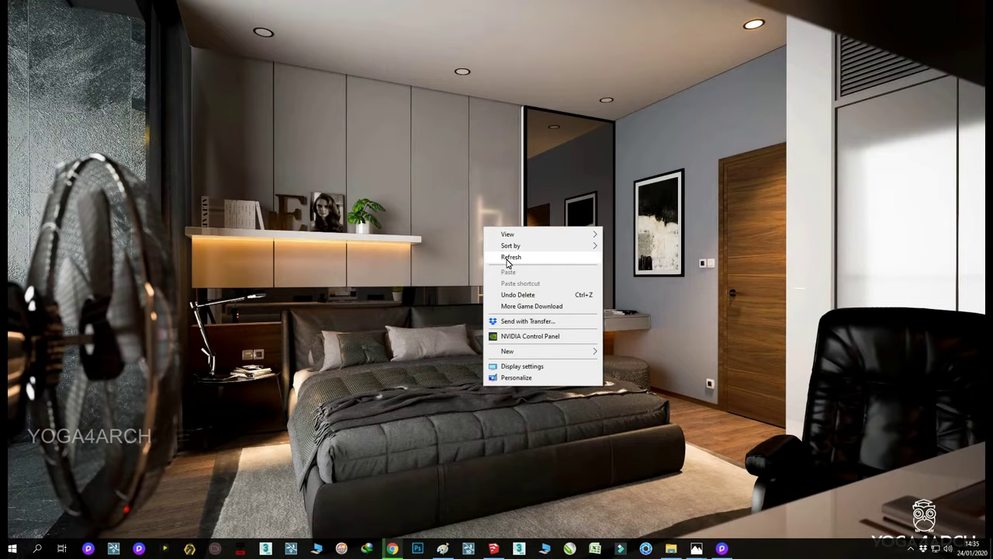
pyautogui.click(509, 258)
pyautogui.click(495, 548)
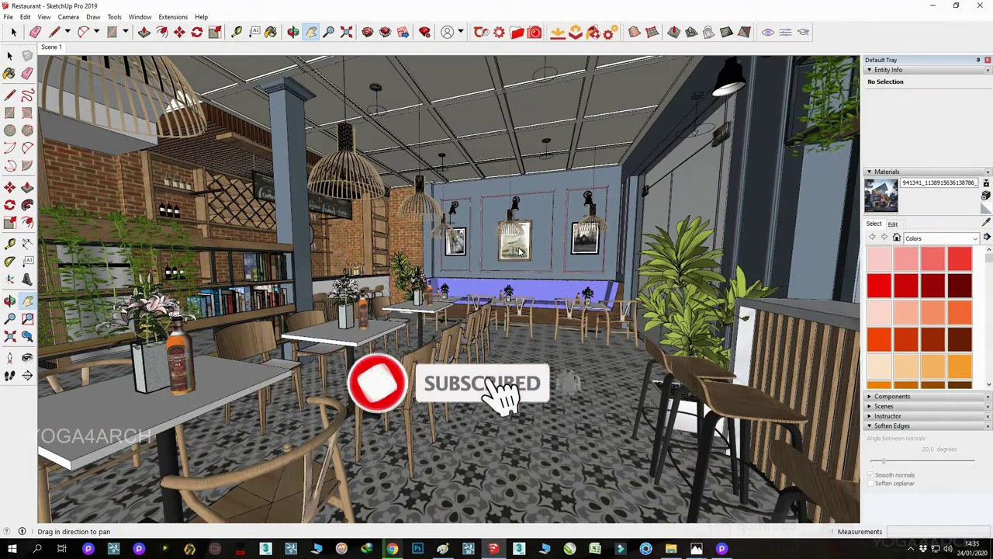
# - Orbit and zoom around the café model to view the seating area, bar and staircase
pyautogui.click(294, 32)
pyautogui.scroll(5, 675, 300)
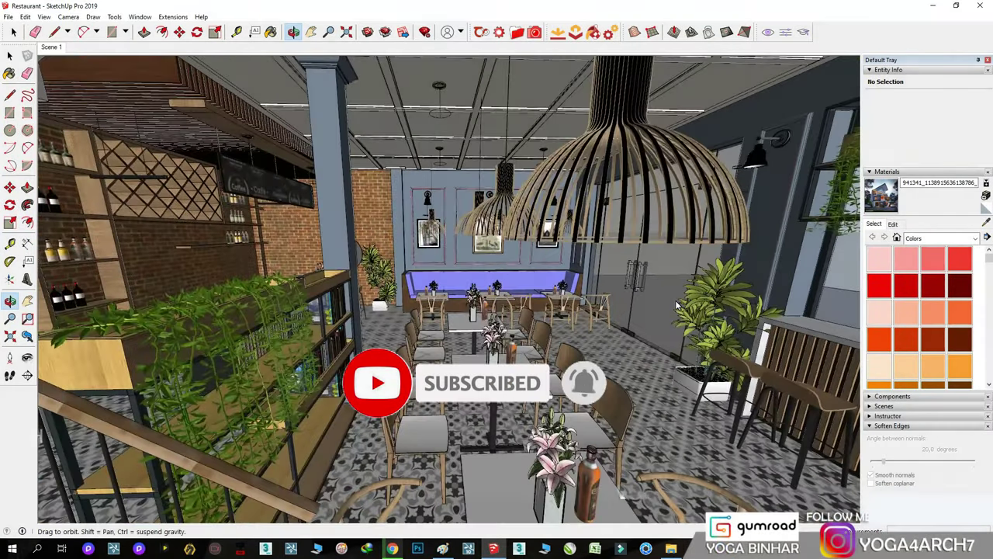
pyautogui.scroll(5, 675, 300)
pyautogui.scroll(5, 798, 263)
pyautogui.moveTo(797, 264); pyautogui.dragTo(295, 273)
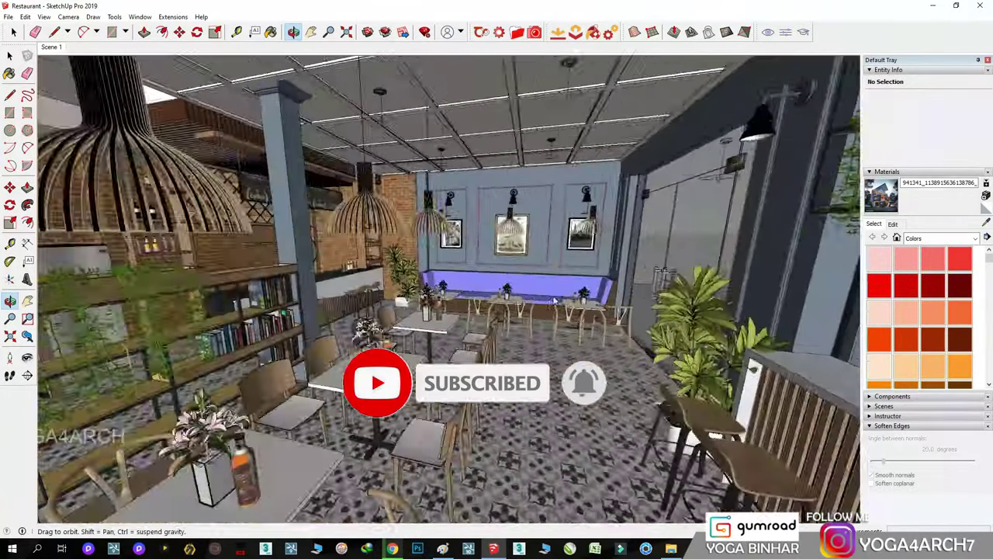
pyautogui.scroll(3, 295, 273)
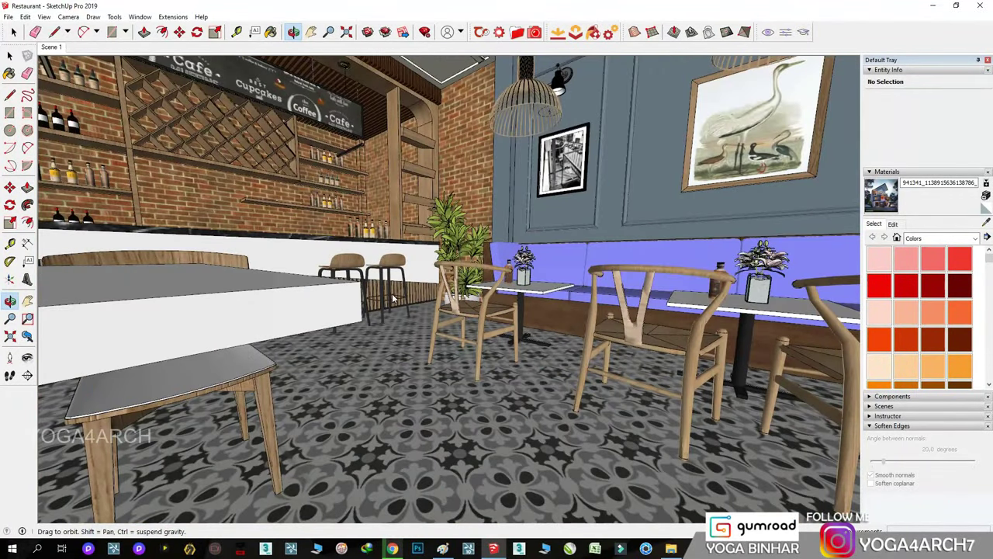
pyautogui.scroll(3, 403, 318)
pyautogui.scroll(3, 496, 362)
pyautogui.moveTo(541, 359)
pyautogui.mouseDown()
pyautogui.moveTo(631, 396)
pyautogui.moveTo(336, 351)
pyautogui.moveTo(380, 363)
pyautogui.mouseUp()
# - Zoom out to an overhead view, return to Scene 1, then minimize SketchUp
pyautogui.scroll(-2, 380, 363)
pyautogui.scroll(-2, 418, 290)
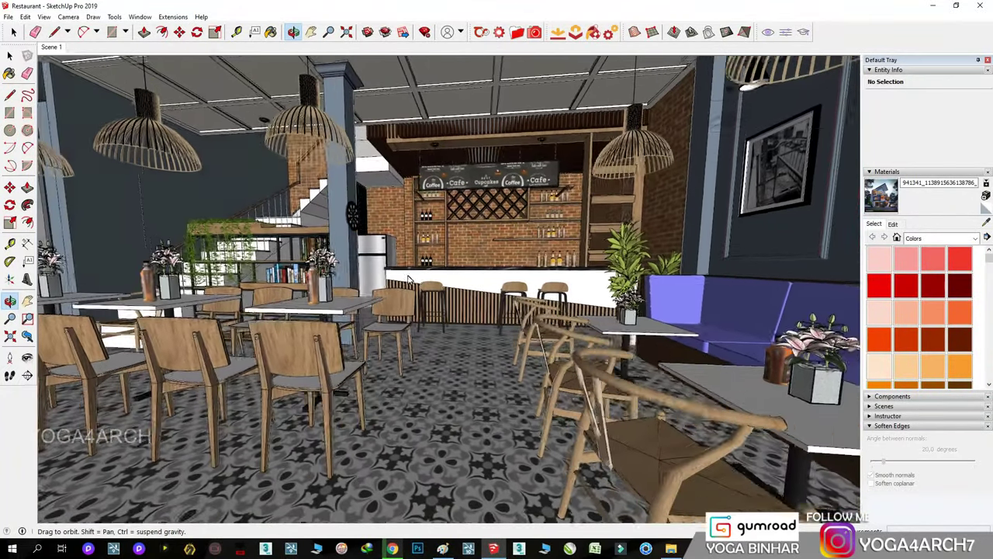
pyautogui.scroll(-2, 404, 295)
pyautogui.scroll(-2, 456, 269)
pyautogui.scroll(-2, 456, 270)
pyautogui.scroll(-2, 456, 269)
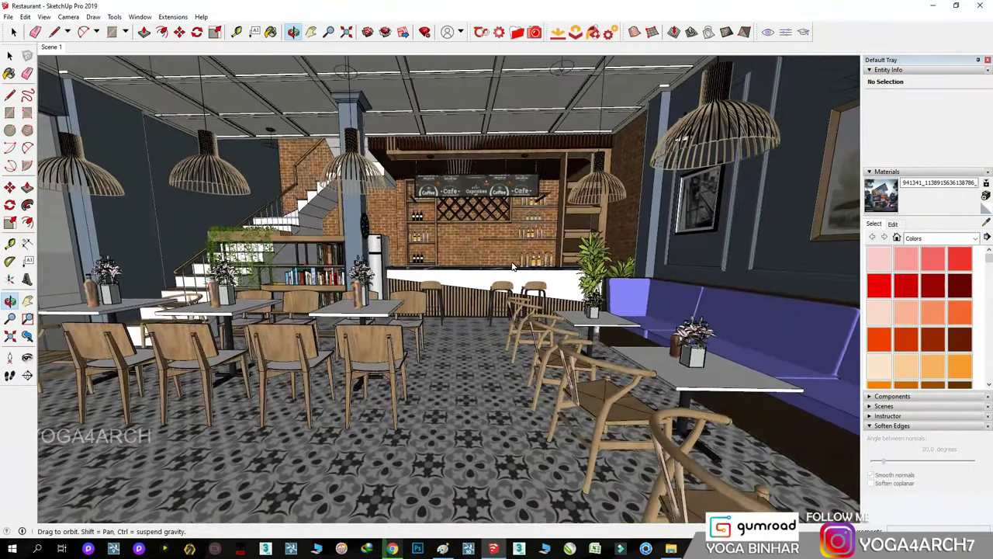
pyautogui.scroll(-3, 550, 281)
pyautogui.scroll(-3, 611, 289)
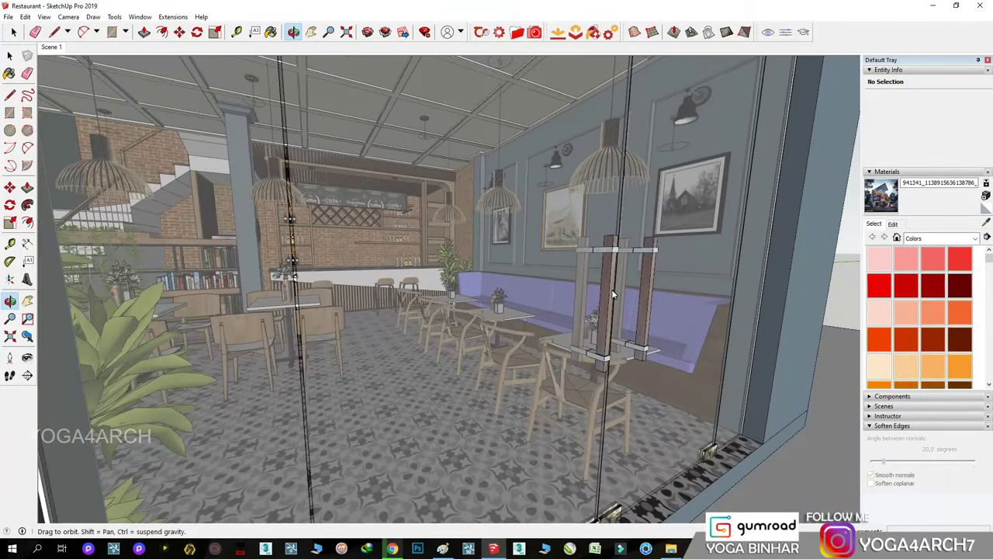
pyautogui.scroll(-3, 617, 293)
pyautogui.scroll(-2, 622, 300)
pyautogui.scroll(-3, 622, 301)
pyautogui.moveTo(623, 301)
pyautogui.mouseDown()
pyautogui.moveTo(796, 424)
pyautogui.moveTo(779, 322)
pyautogui.moveTo(444, 433)
pyautogui.mouseUp()
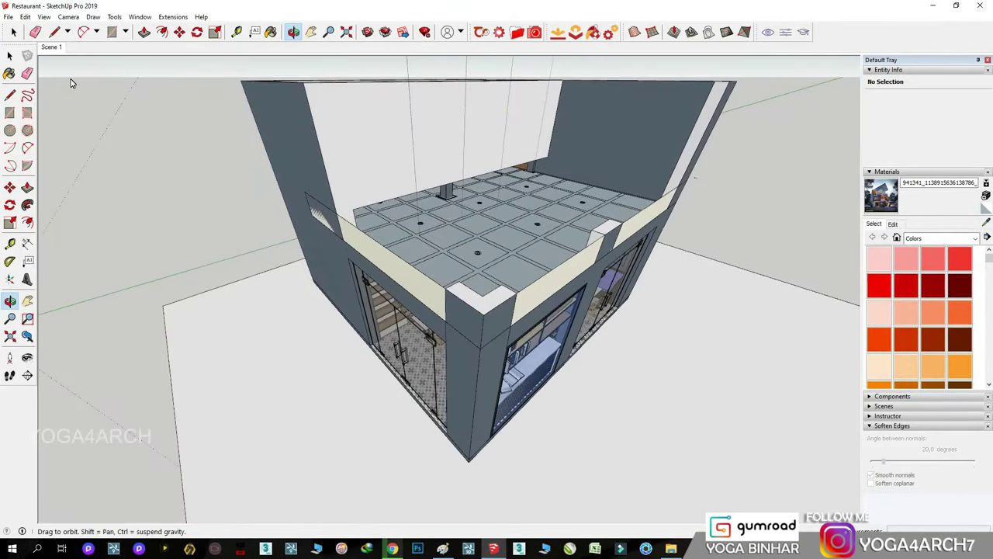
pyautogui.click(51, 48)
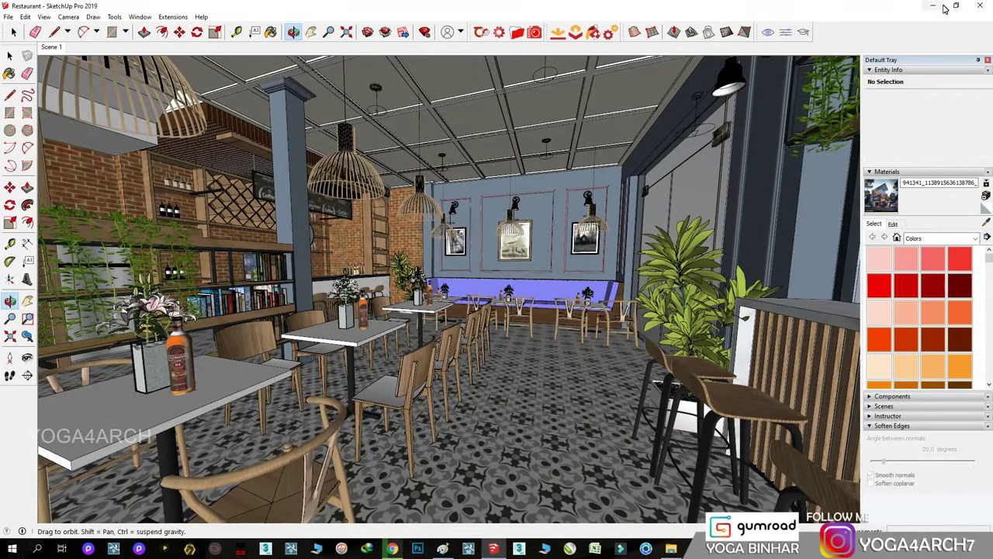
pyautogui.click(939, 6)
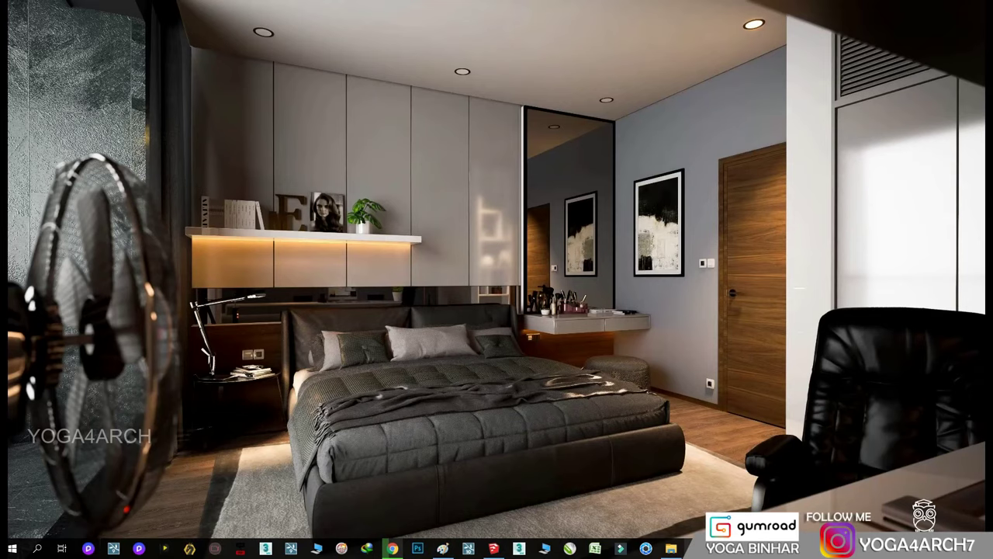
# - Switch to D5 Render and close the restaurant project without saving
pyautogui.hotkey('alt', 'Tab')
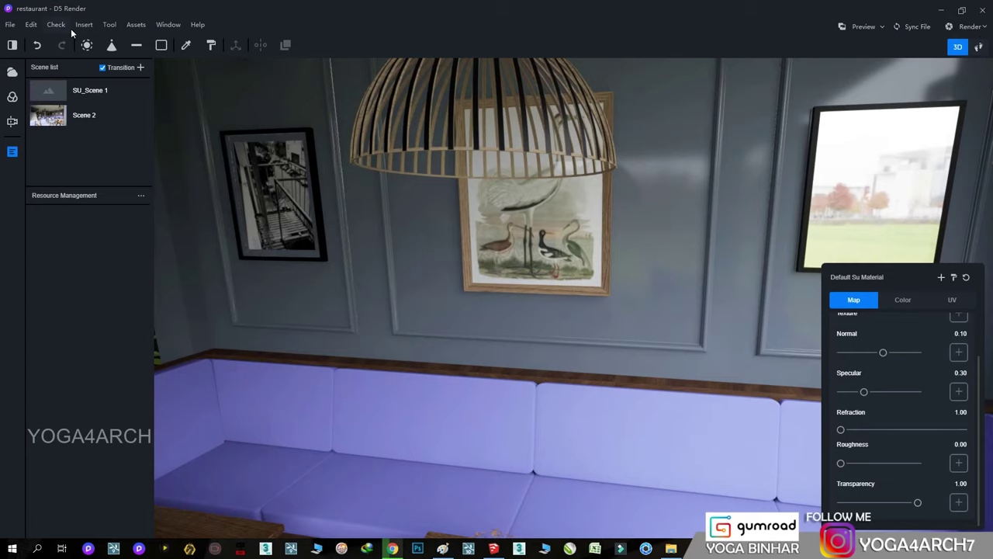
pyautogui.click(982, 9)
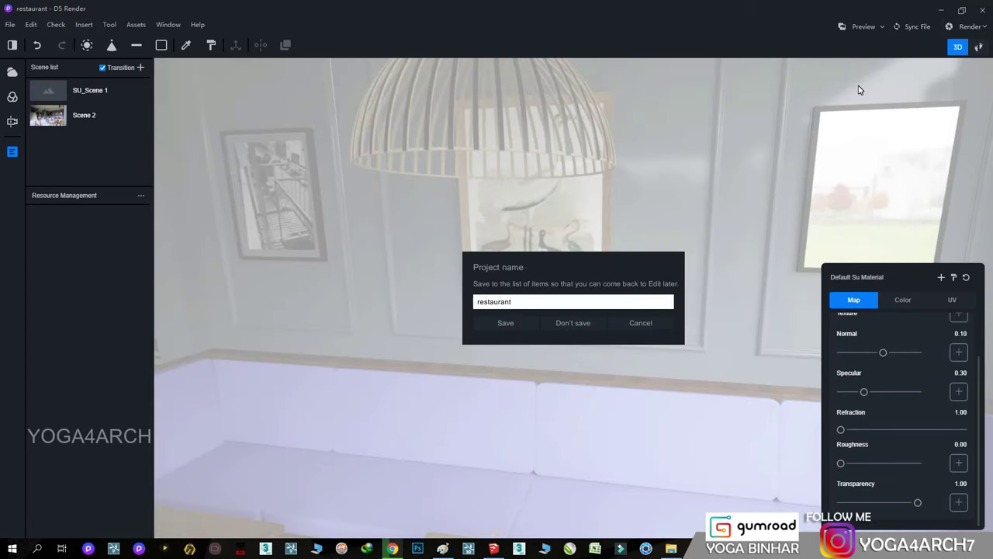
pyautogui.click(583, 326)
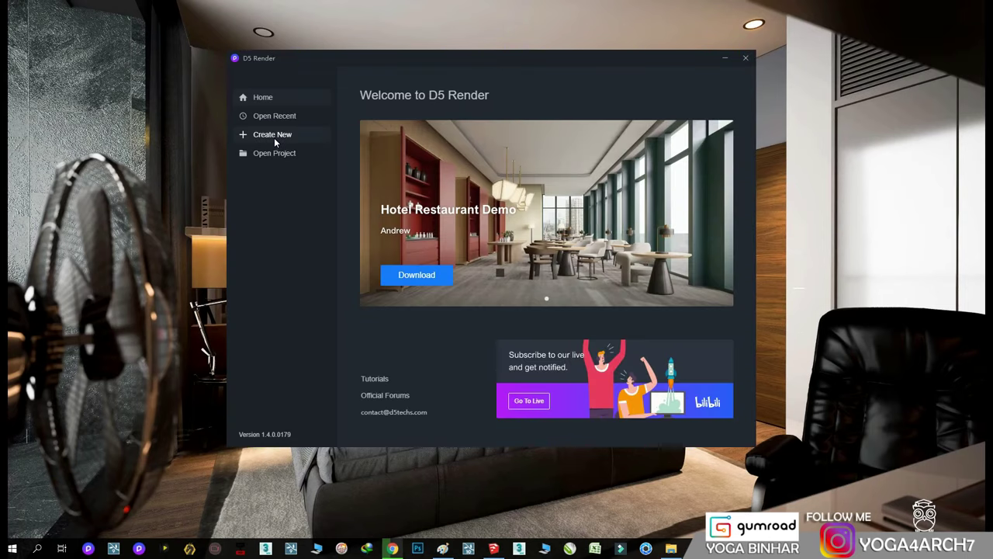
# - Create a new D5 project from the Restaurant .skp model
pyautogui.click(274, 138)
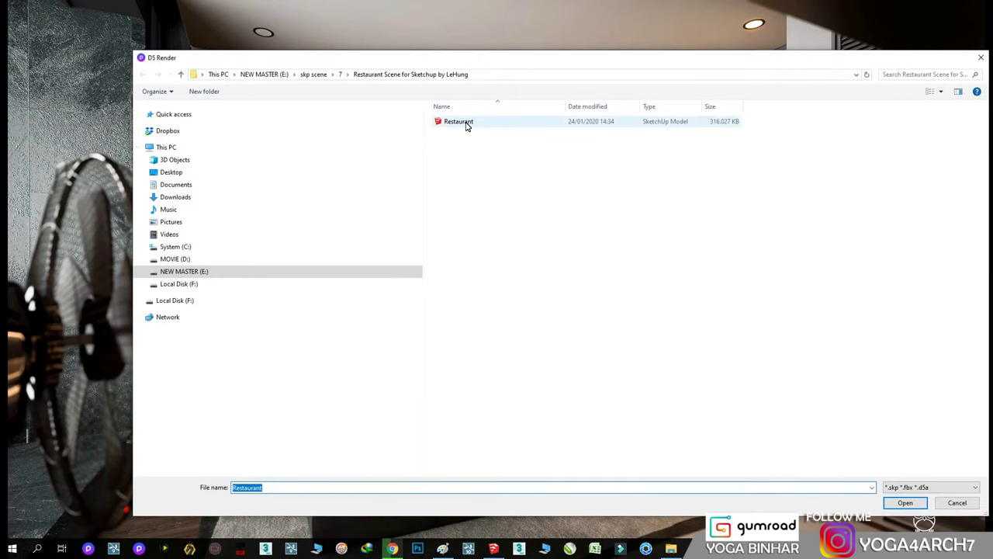
pyautogui.doubleClick(466, 123)
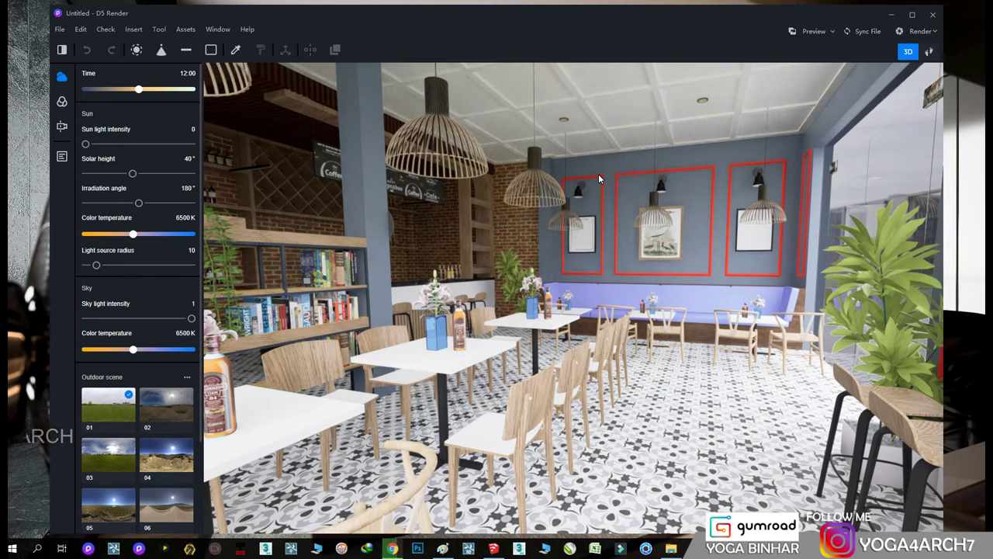
# - Maximize the D5 window and move the camera over the café interior
pyautogui.moveTo(677, 229)
pyautogui.mouseDown(button='right')
pyautogui.moveTo(728, 245)
pyautogui.moveTo(683, 244)
pyautogui.mouseUp(button='right')
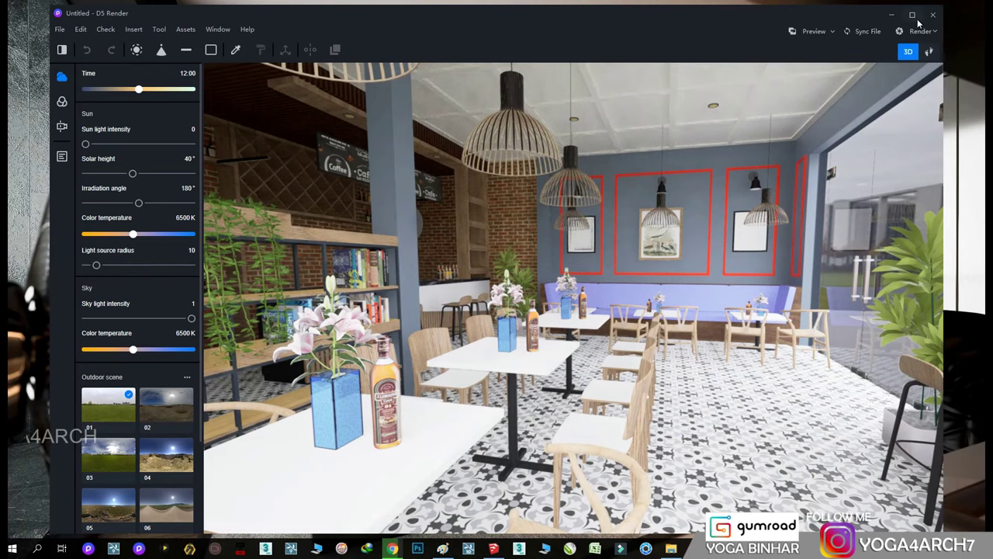
pyautogui.click(913, 16)
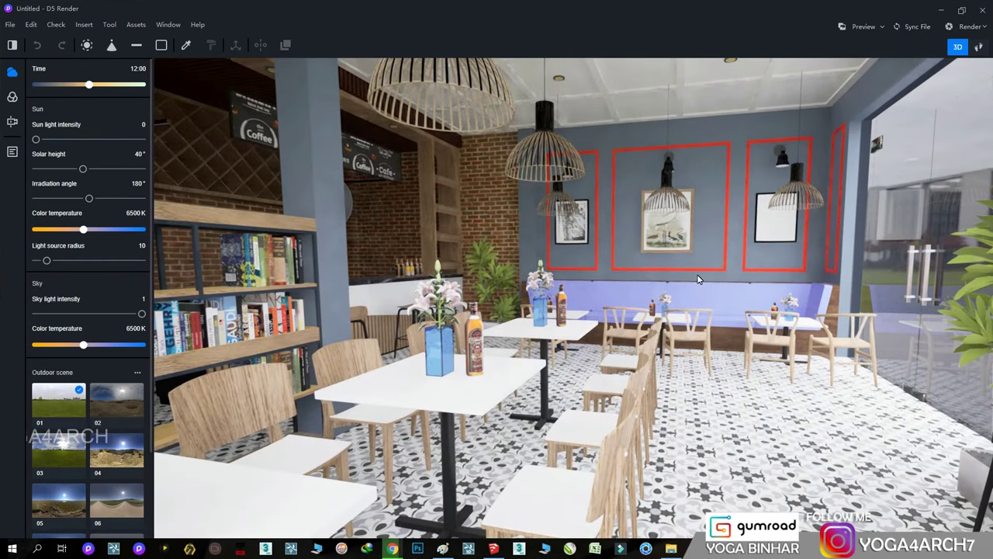
pyautogui.scroll(2, 690, 275)
pyautogui.moveTo(686, 273)
pyautogui.mouseDown(button='right')
pyautogui.moveTo(704, 282)
pyautogui.moveTo(676, 317)
pyautogui.moveTo(794, 291)
pyautogui.moveTo(478, 469)
pyautogui.moveTo(694, 361)
pyautogui.mouseUp(button='right')
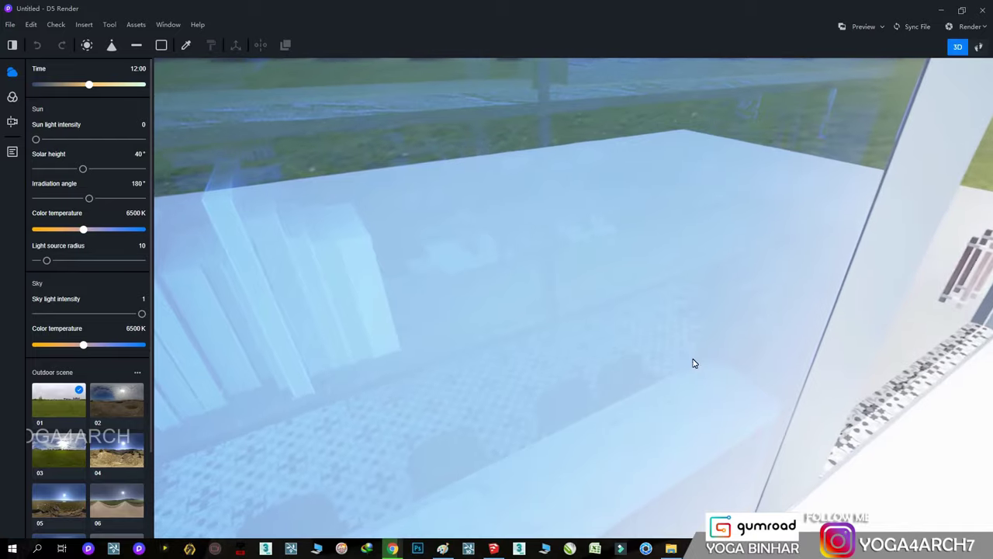
pyautogui.press('g')
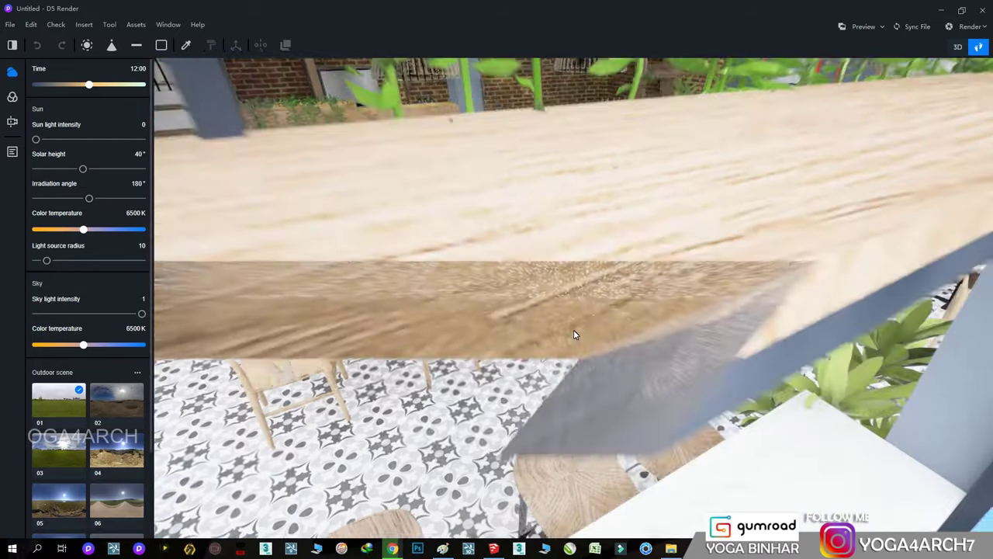
pyautogui.moveTo(562, 365)
pyautogui.mouseDown(button='right')
pyautogui.moveTo(574, 334)
pyautogui.moveTo(814, 182)
pyautogui.moveTo(815, 142)
pyautogui.moveTo(538, 241)
pyautogui.moveTo(675, 233)
pyautogui.moveTo(723, 242)
pyautogui.moveTo(749, 221)
pyautogui.moveTo(754, 233)
pyautogui.moveTo(690, 227)
pyautogui.mouseUp(button='right')
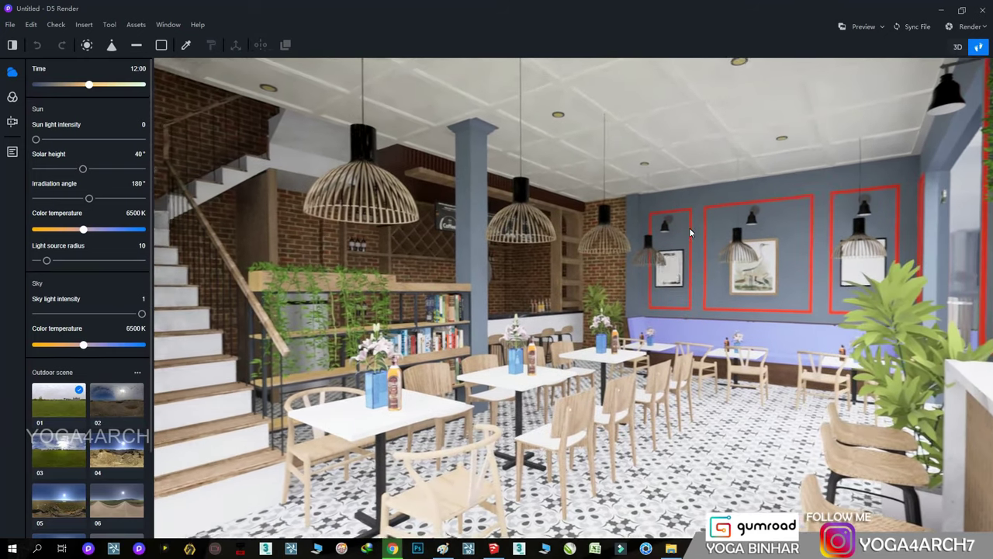
# - Frame the view over tables, pendant lamps and the red-framed blue wall, and show the scene list
pyautogui.scroll(5, 776, 237)
pyautogui.moveTo(776, 238)
pyautogui.mouseDown(button='right')
pyautogui.moveTo(909, 240)
pyautogui.moveTo(643, 225)
pyautogui.mouseUp(button='right')
pyautogui.scroll(-5, 912, 237)
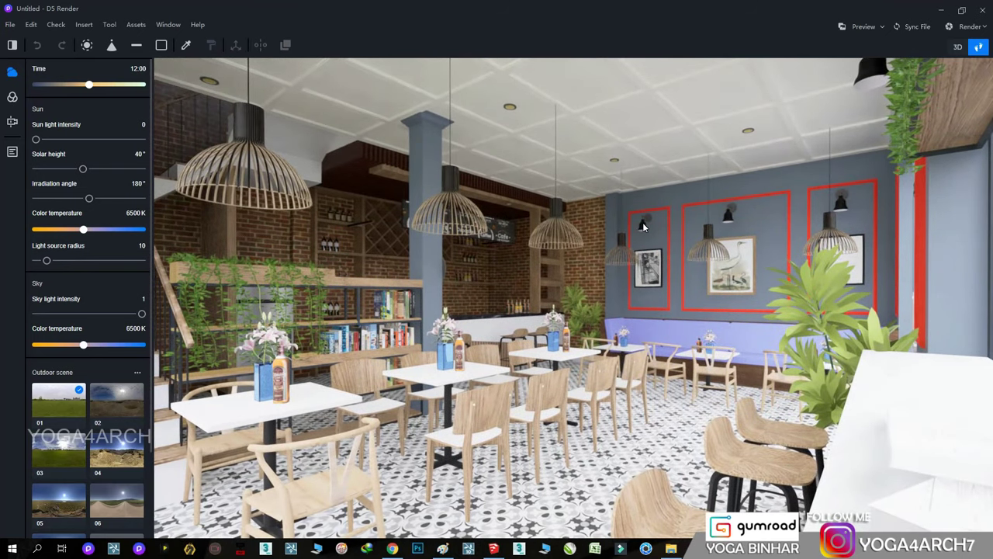
pyautogui.press('a')
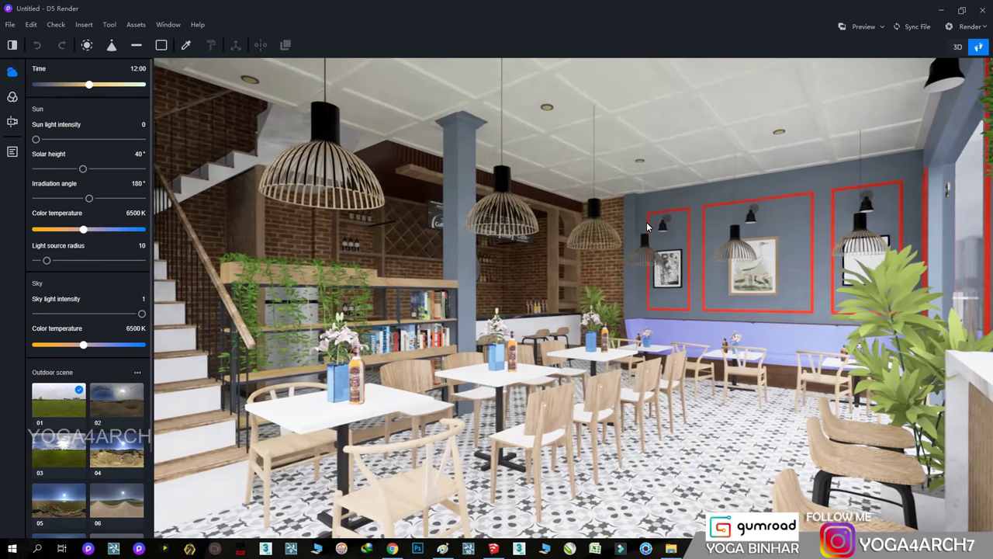
pyautogui.press('w')
pyautogui.moveTo(655, 221)
pyautogui.mouseDown(button='right')
pyautogui.moveTo(630, 230)
pyautogui.moveTo(677, 228)
pyautogui.moveTo(600, 237)
pyautogui.mouseUp(button='right')
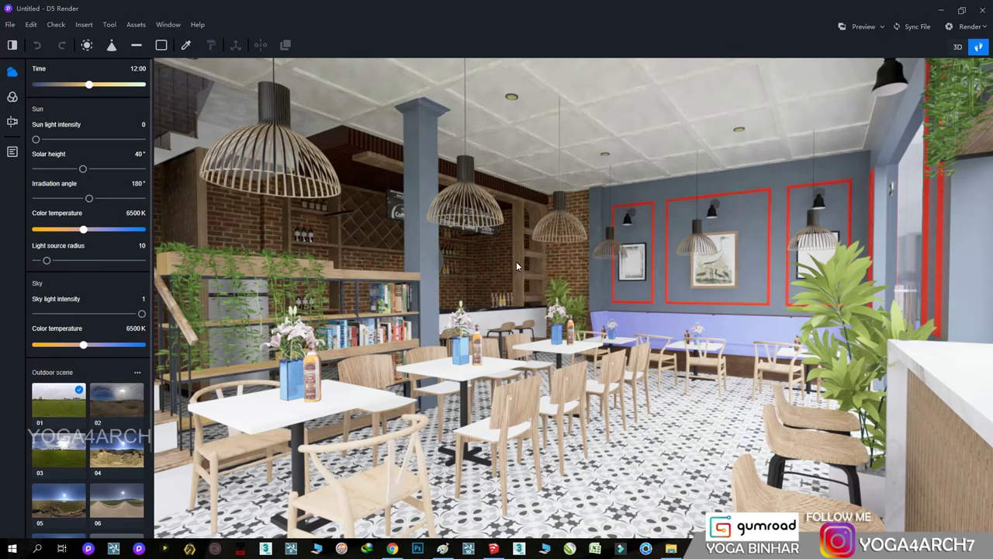
pyautogui.click(13, 154)
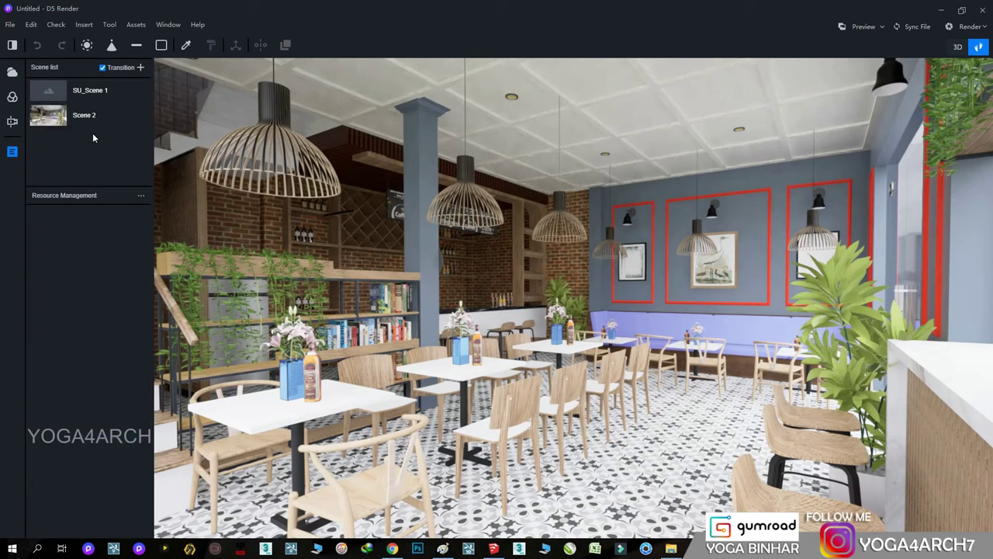
# - Widen the camera field of view to about 99° and update SU_Scene 1 to match
pyautogui.click(12, 122)
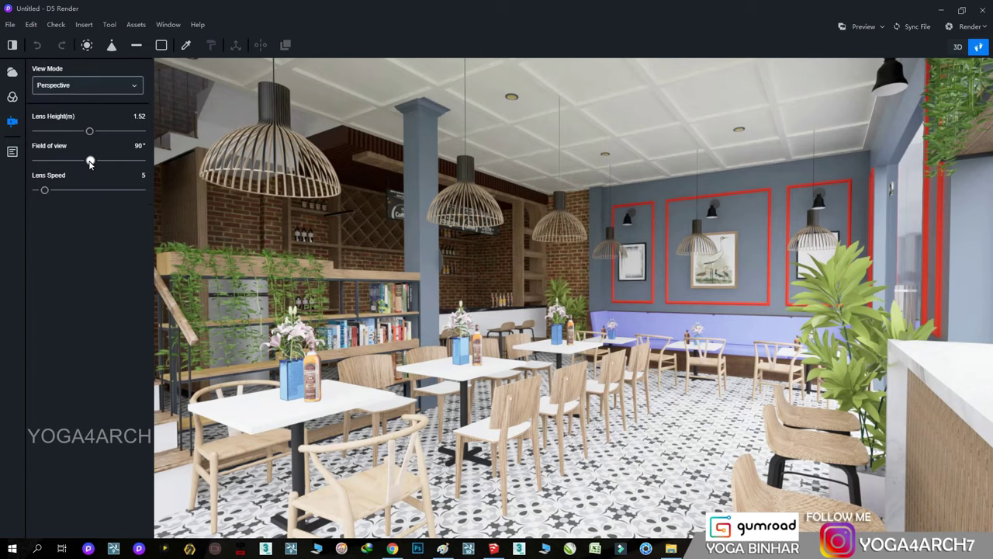
pyautogui.moveTo(90, 161); pyautogui.dragTo(96, 160)
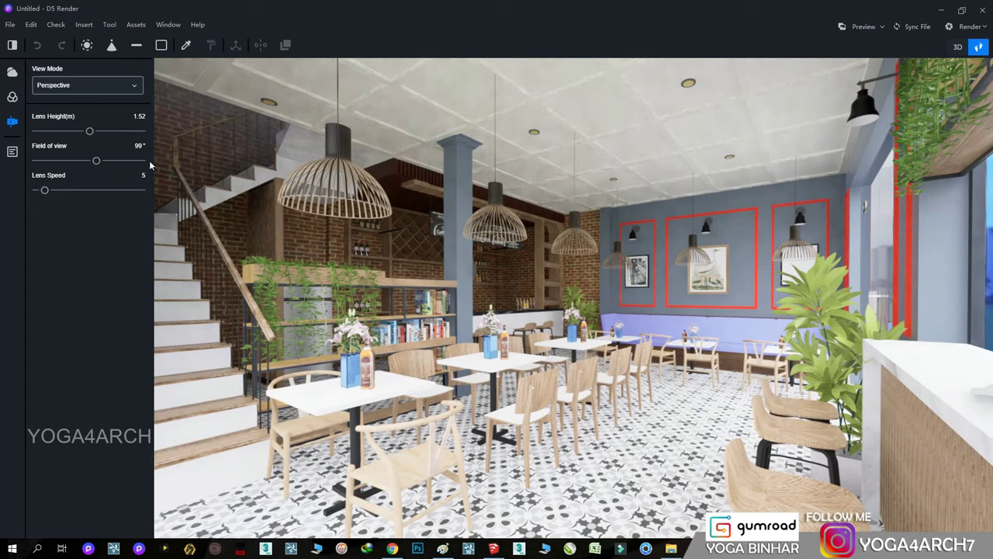
pyautogui.click(28, 151)
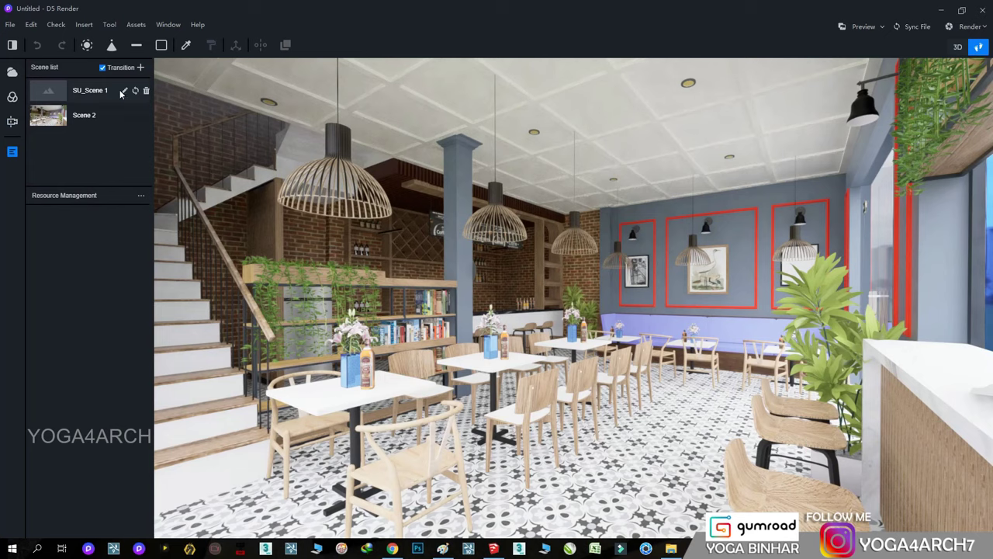
pyautogui.click(135, 92)
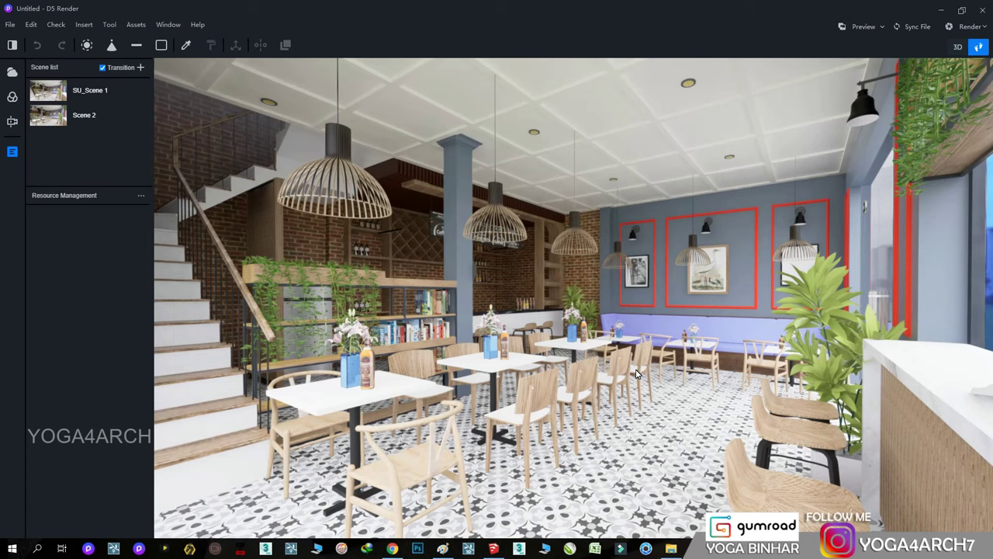
# - Set the floor tiles to Specular 1.00, Roughness 0.00 with added Metal, then face the window
pyautogui.click(626, 496)
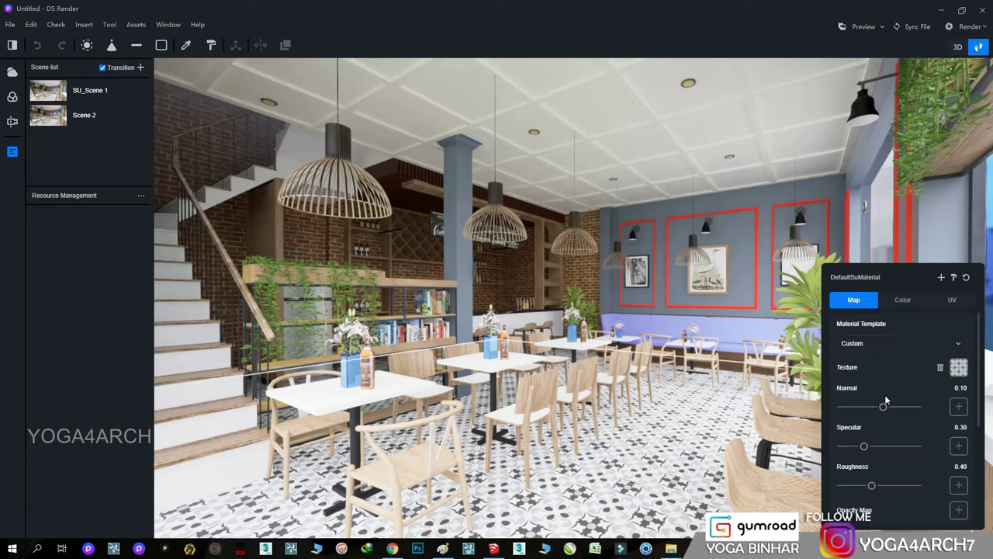
pyautogui.moveTo(872, 486); pyautogui.dragTo(840, 485)
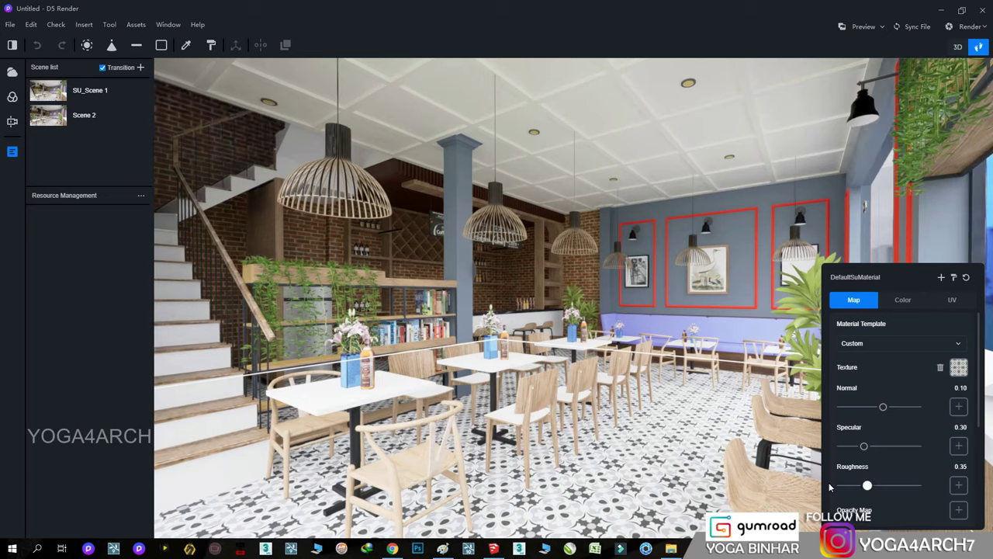
pyautogui.moveTo(864, 446); pyautogui.dragTo(931, 451)
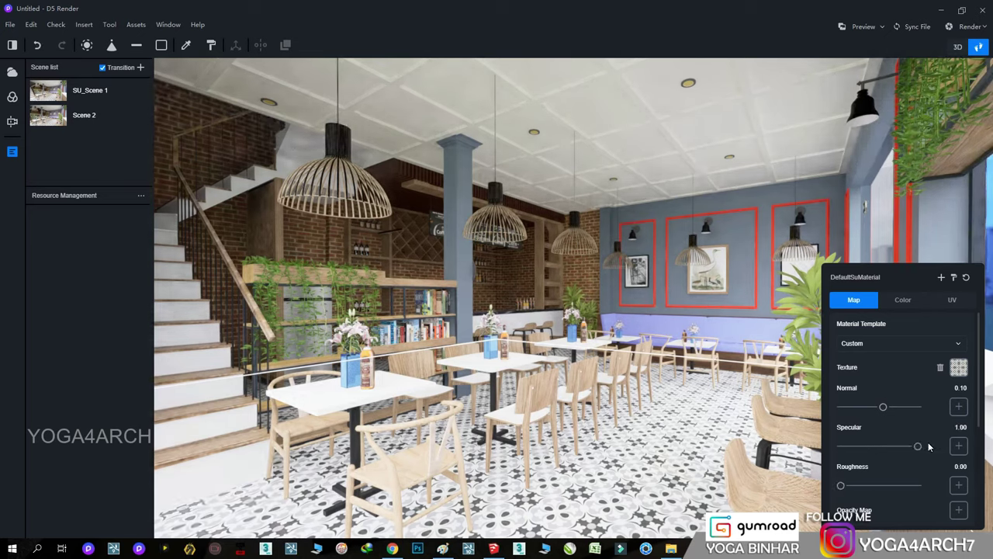
pyautogui.scroll(-1, 868, 489)
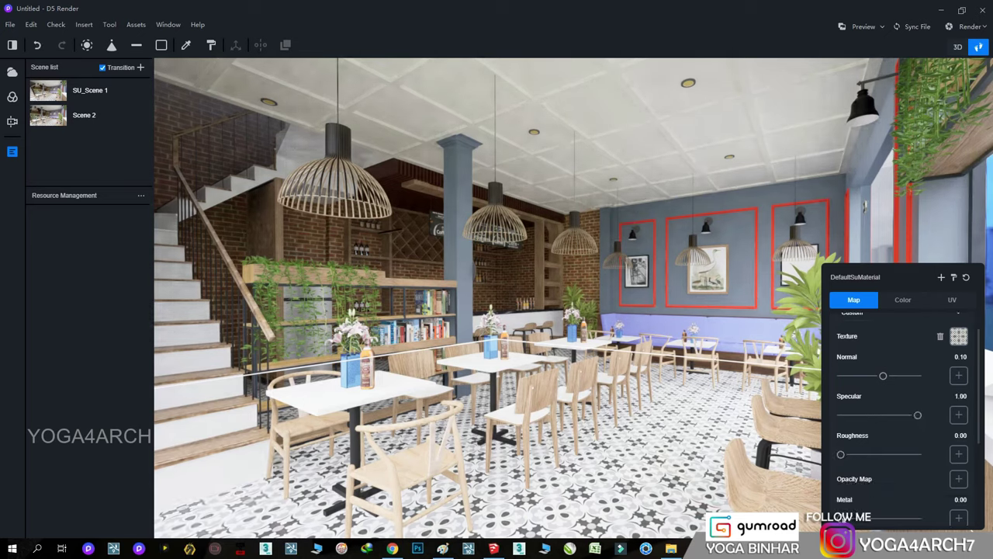
pyautogui.moveTo(840, 518); pyautogui.dragTo(889, 518)
pyautogui.press('Escape')
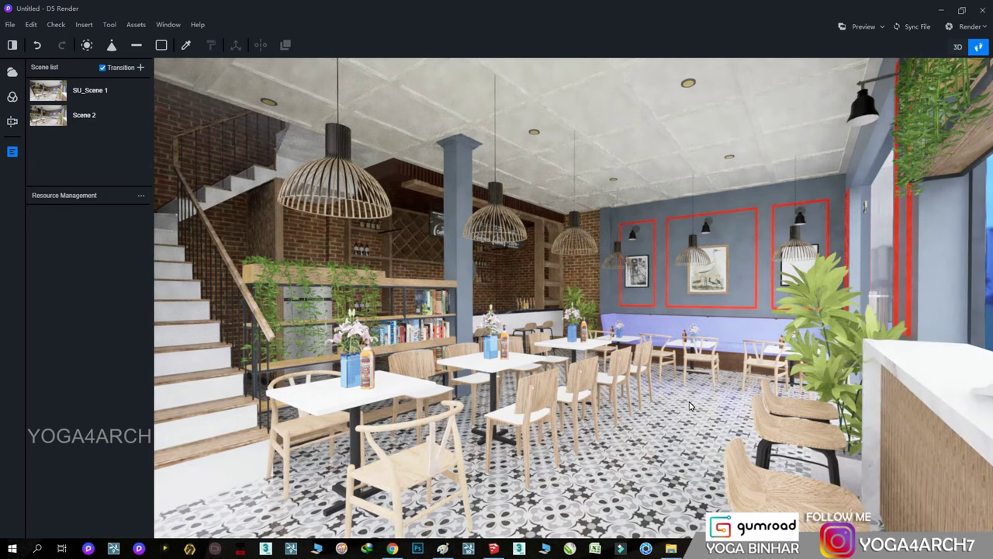
pyautogui.moveTo(554, 288); pyautogui.dragTo(801, 233, button='right')
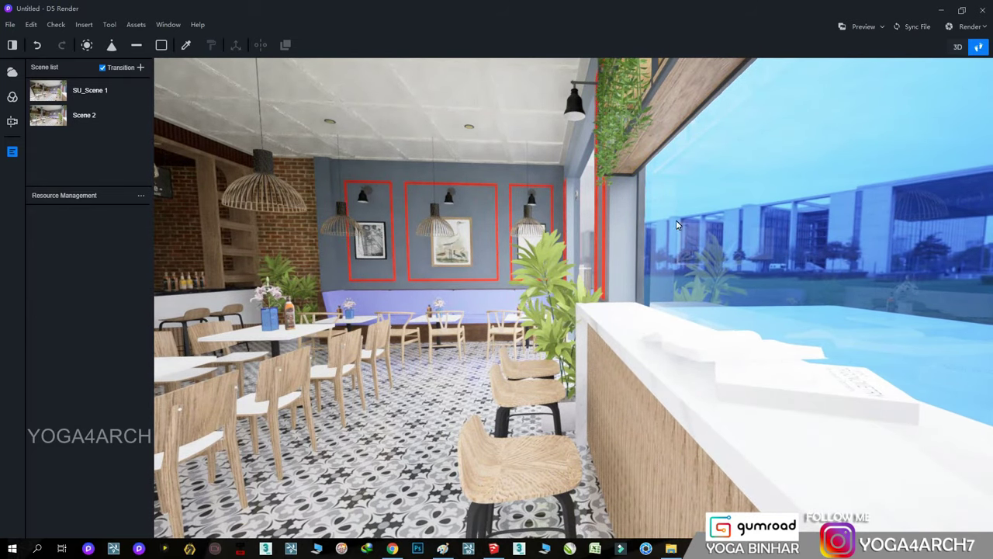
pyautogui.moveTo(676, 220)
pyautogui.mouseDown(button='right')
pyautogui.moveTo(912, 201)
pyautogui.moveTo(674, 195)
pyautogui.moveTo(371, 279)
pyautogui.mouseUp(button='right')
# - Inspect the window glass DefaultSuMaterial's Color and Map settings, still at Specular 0.30, Roughness 0.40
pyautogui.click(332, 346)
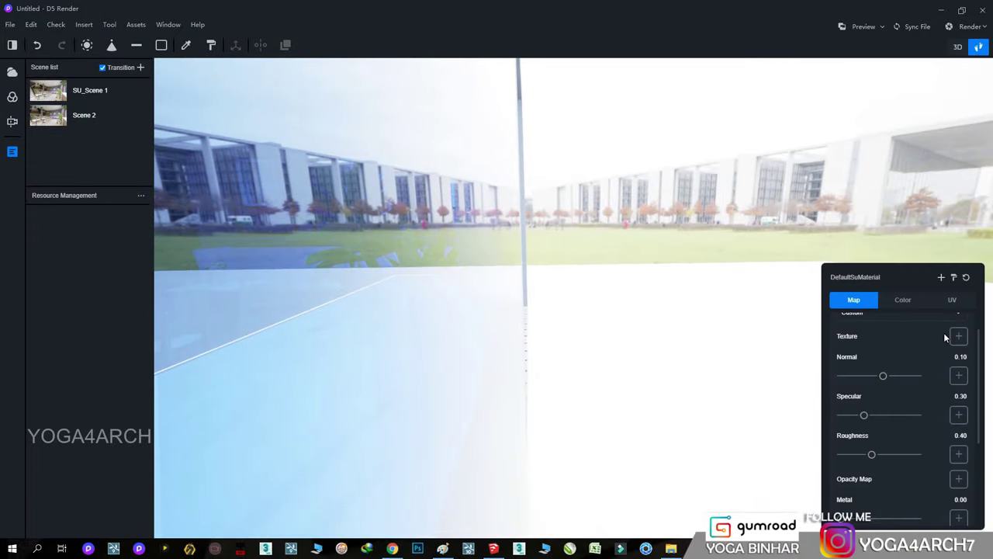
pyautogui.click(916, 301)
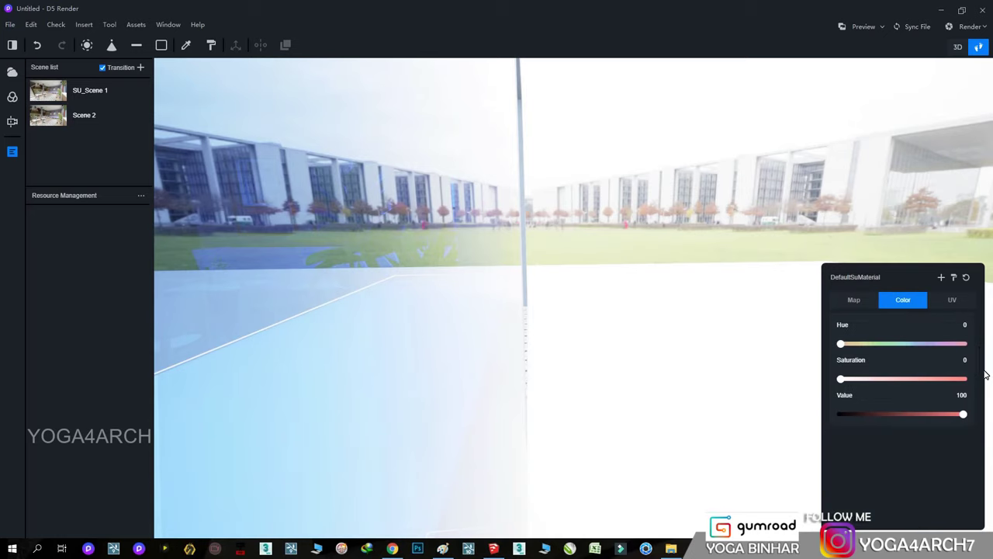
pyautogui.moveTo(540, 333)
pyautogui.mouseDown(button='right')
pyautogui.moveTo(606, 337)
pyautogui.moveTo(625, 302)
pyautogui.moveTo(593, 217)
pyautogui.moveTo(608, 158)
pyautogui.moveTo(549, 221)
pyautogui.moveTo(552, 292)
pyautogui.mouseUp(button='right')
pyautogui.click(540, 355)
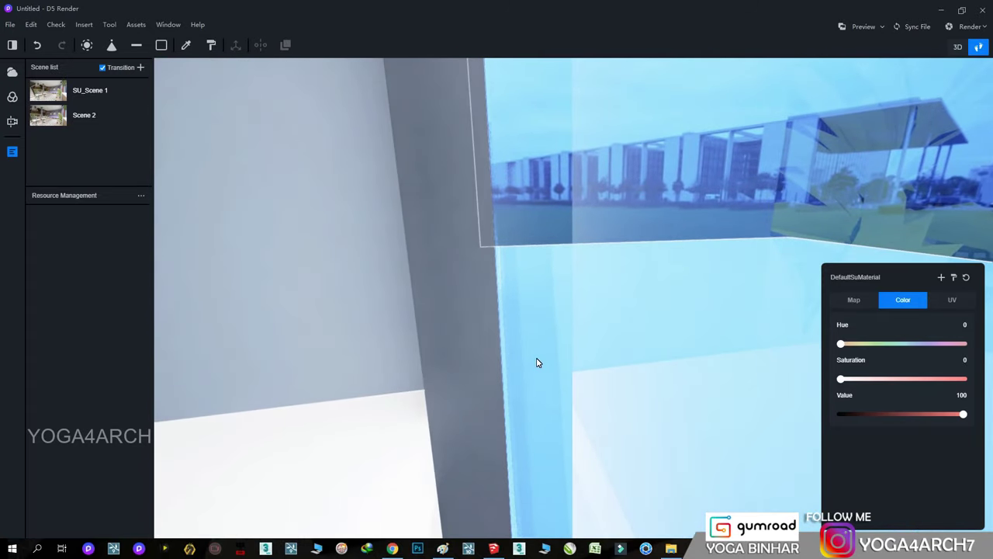
pyautogui.click(532, 408)
pyautogui.click(561, 399)
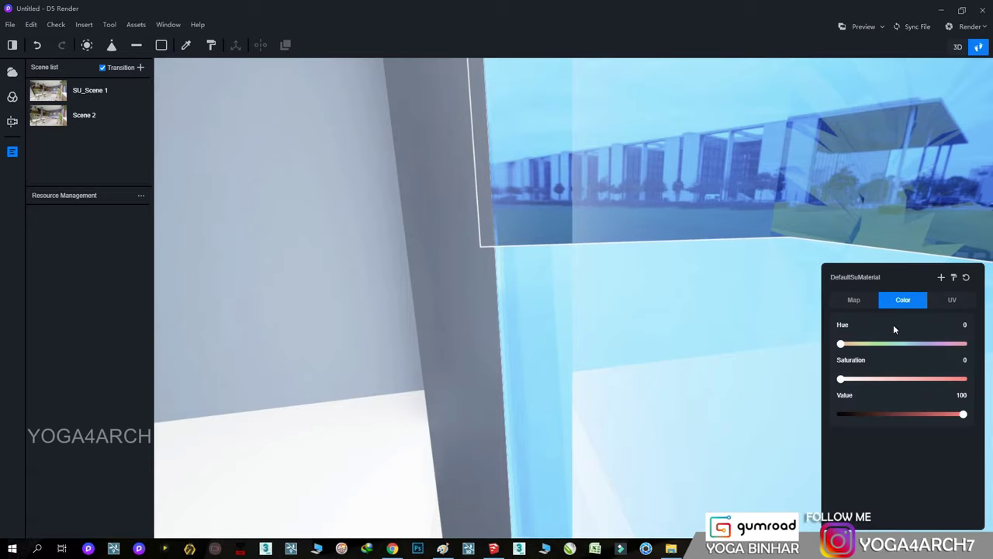
pyautogui.click(866, 301)
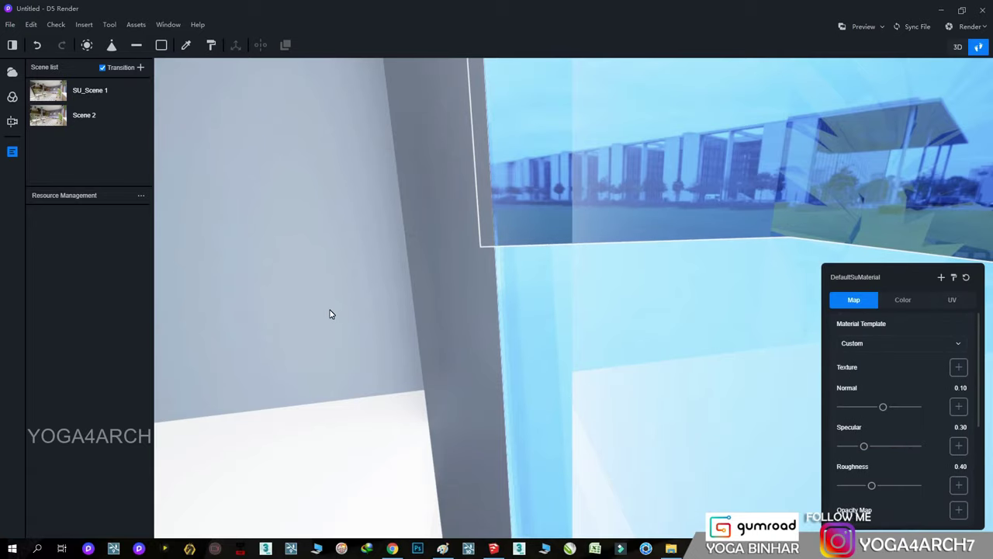
# - Close the glass material panel and zoom in on the black-and-white framed stair photo
pyautogui.scroll(-5, 397, 253)
pyautogui.scroll(-5, 419, 264)
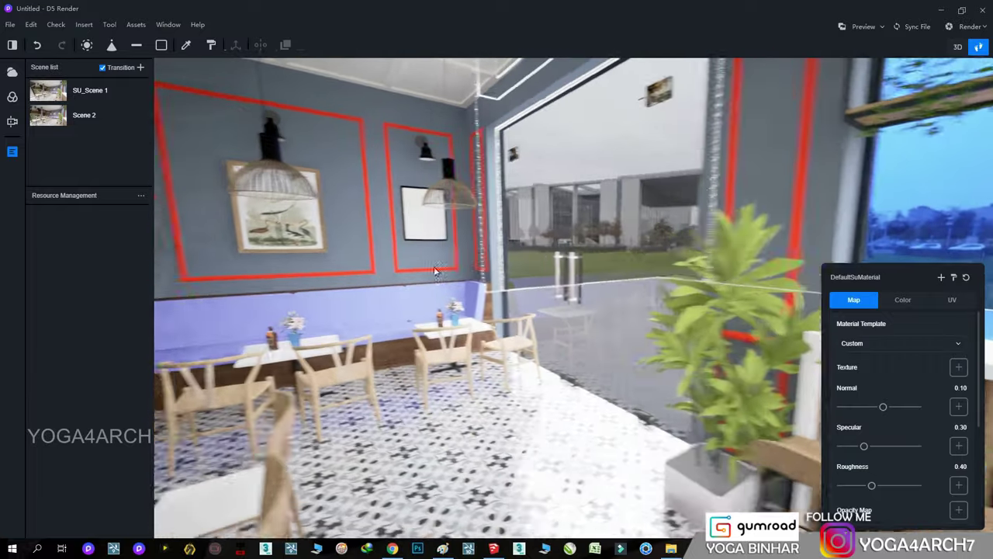
pyautogui.scroll(5, 336, 230)
pyautogui.scroll(4, 356, 179)
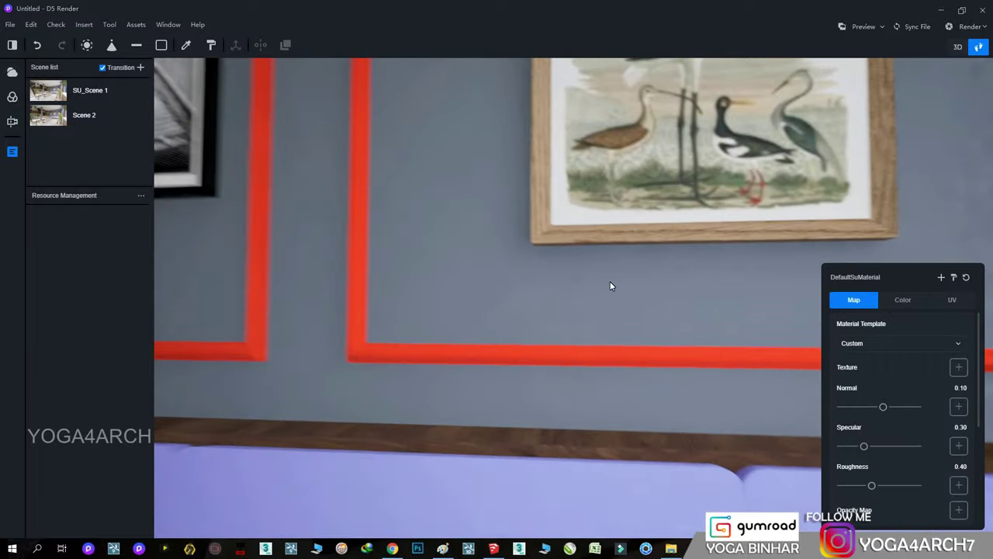
pyautogui.scroll(-5, 610, 286)
pyautogui.scroll(1, 604, 261)
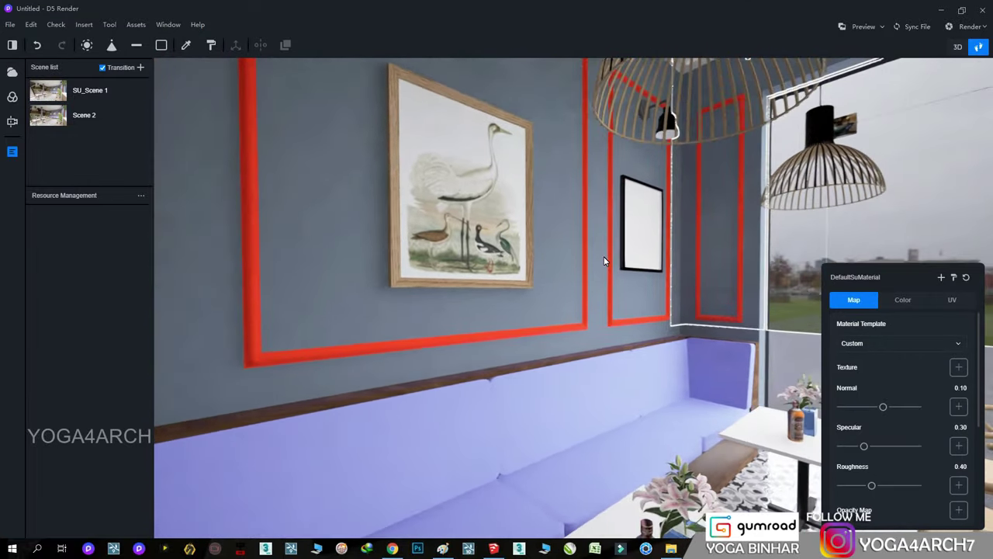
pyautogui.moveTo(604, 261); pyautogui.dragTo(463, 258, button='right')
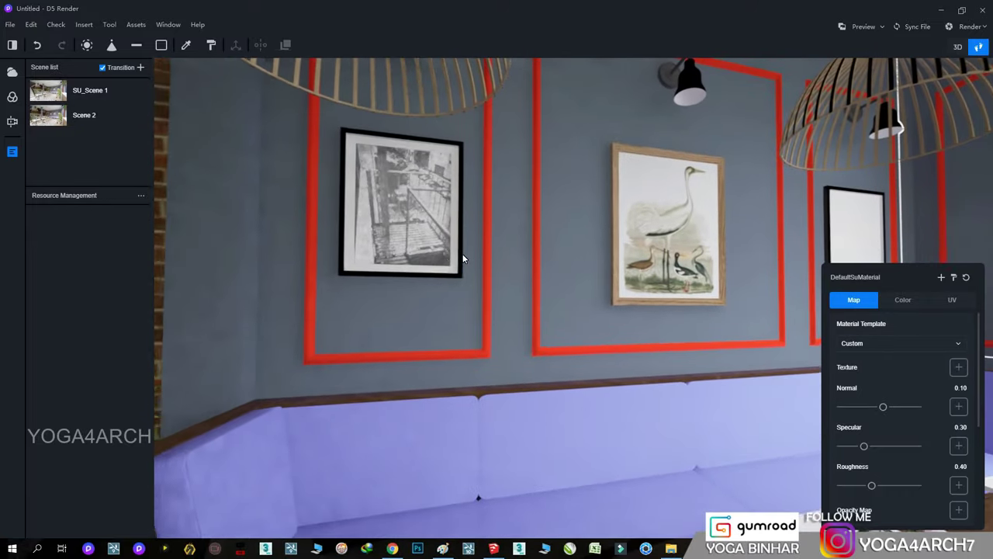
pyautogui.press('Escape')
pyautogui.scroll(1, 413, 217)
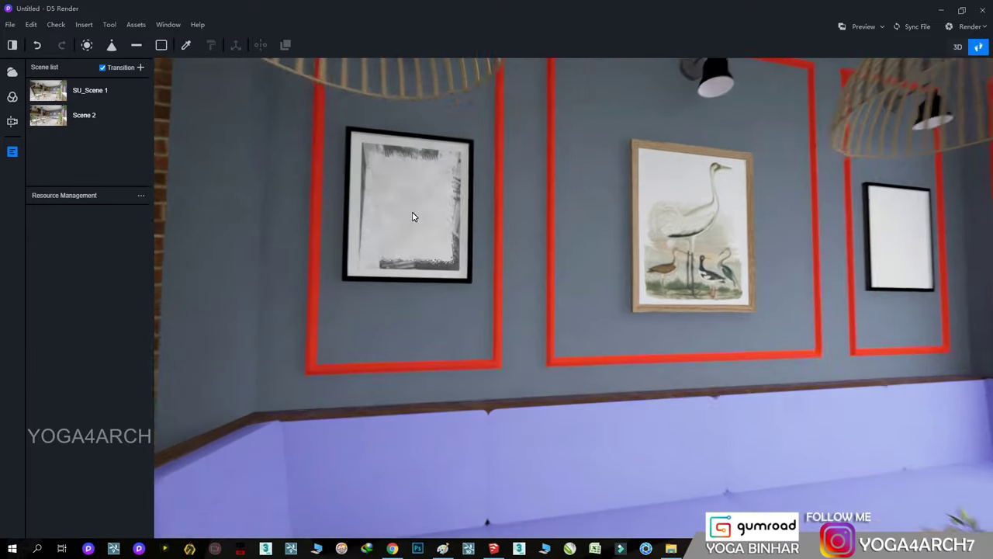
pyautogui.scroll(3, 413, 216)
pyautogui.moveTo(279, 153); pyautogui.dragTo(553, 191, button='right')
pyautogui.moveTo(476, 188); pyautogui.dragTo(285, 132, button='right')
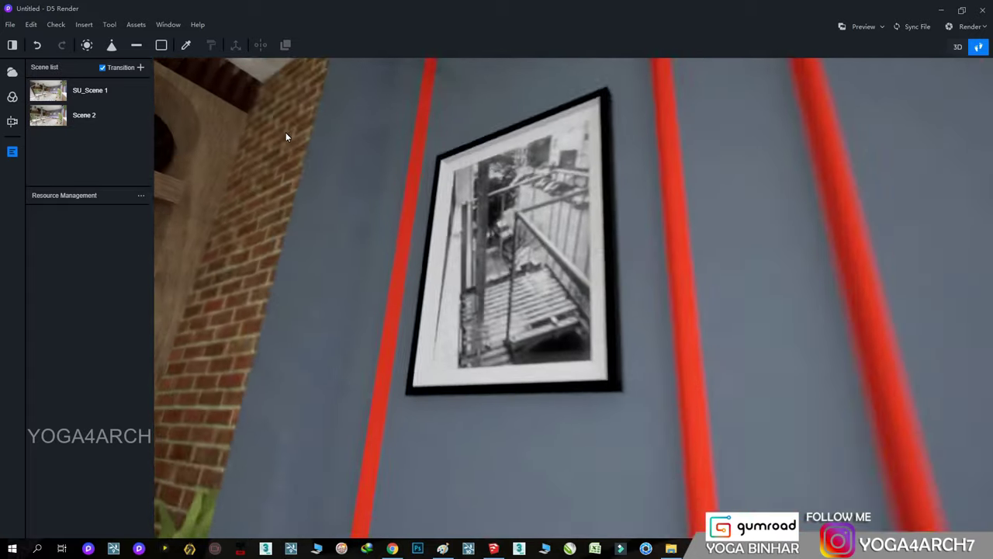
pyautogui.scroll(5, 286, 132)
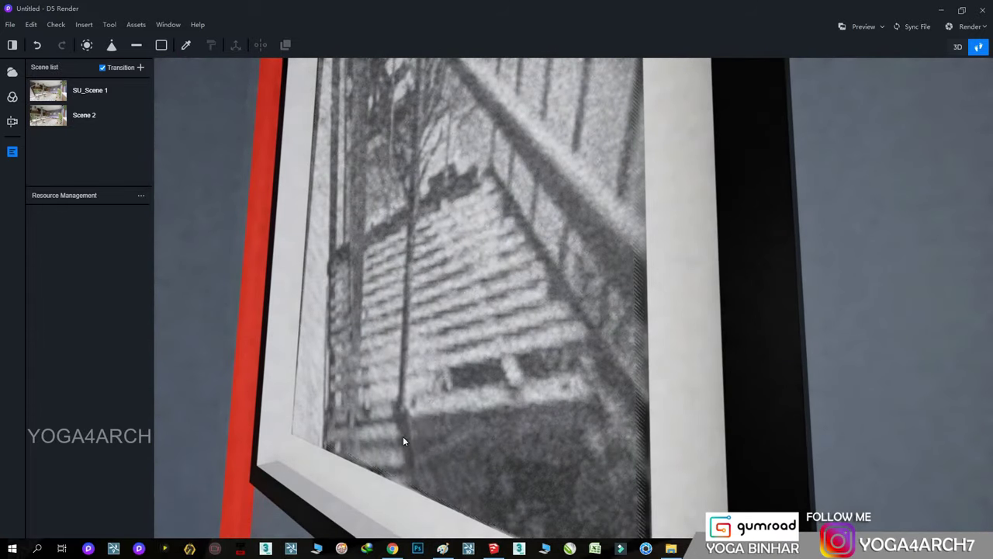
# - Give the stair photo material Normal 0.00 and near-zero Roughness for a glossy finish
pyautogui.click(268, 449)
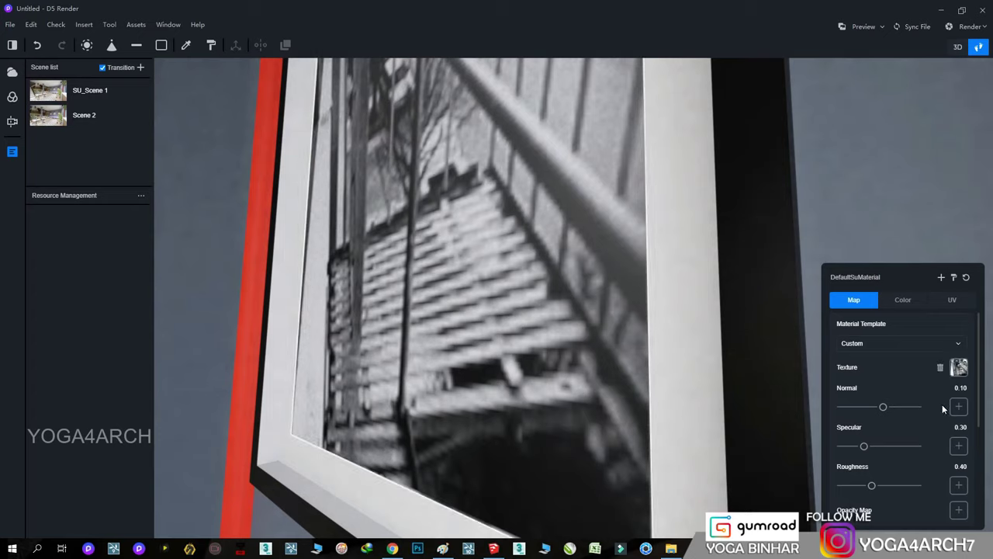
pyautogui.moveTo(884, 404)
pyautogui.mouseDown()
pyautogui.moveTo(815, 403)
pyautogui.moveTo(978, 411)
pyautogui.mouseUp()
pyautogui.doubleClick(960, 387)
pyautogui.write('-0.68')
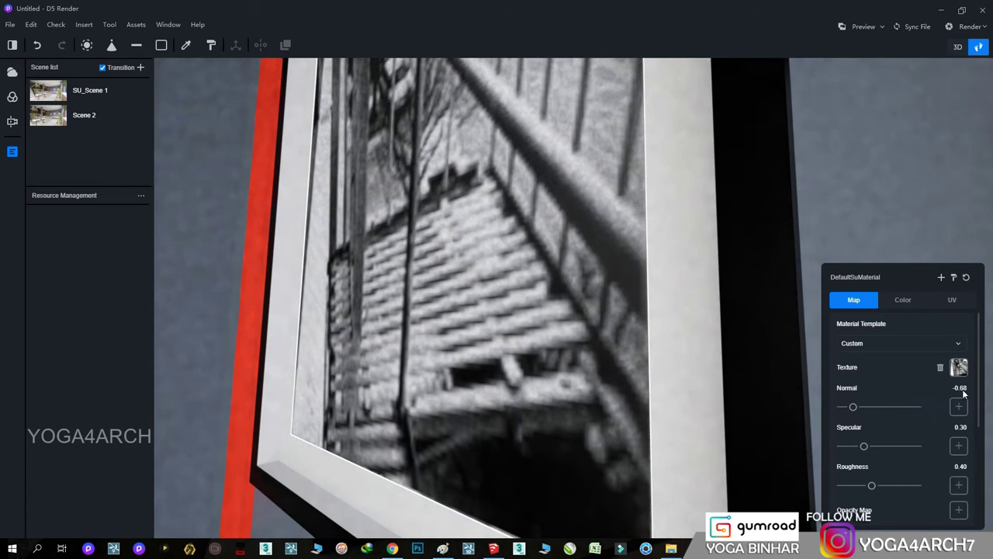
pyautogui.write('0')
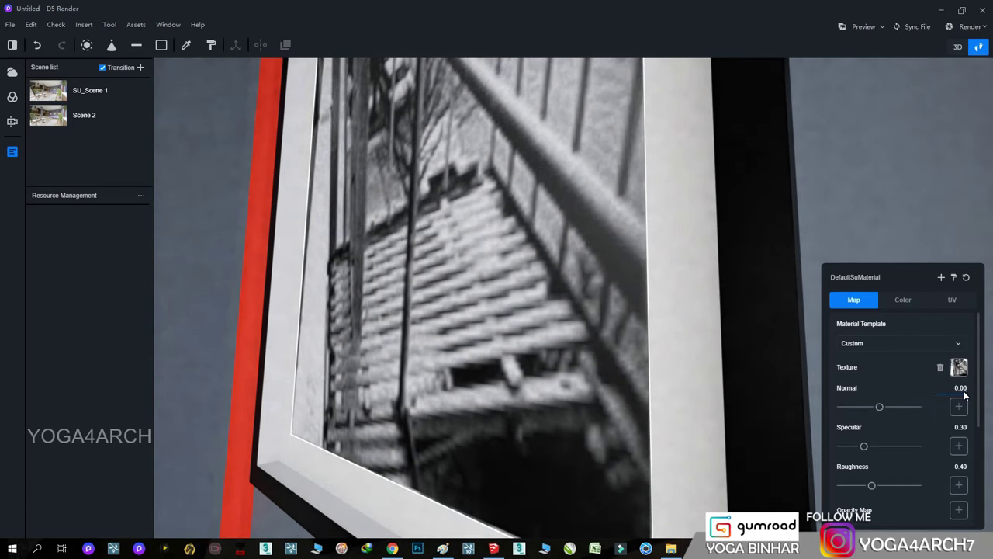
pyautogui.moveTo(871, 486); pyautogui.dragTo(841, 485)
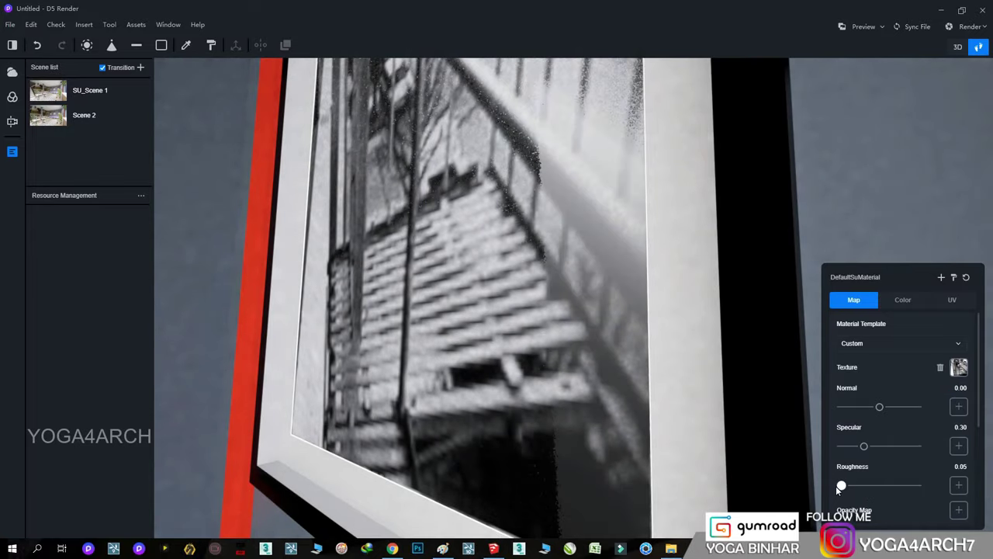
pyautogui.moveTo(514, 347); pyautogui.dragTo(624, 329, button='right')
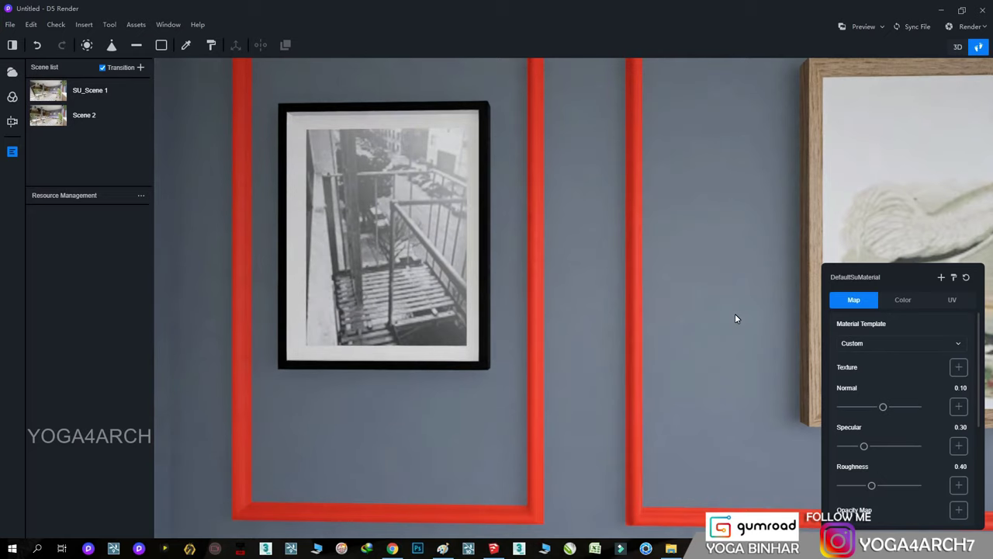
# - Give the grey-blue wall material Roughness 0.12 and Metal 0.18
pyautogui.moveTo(871, 486); pyautogui.dragTo(855, 486)
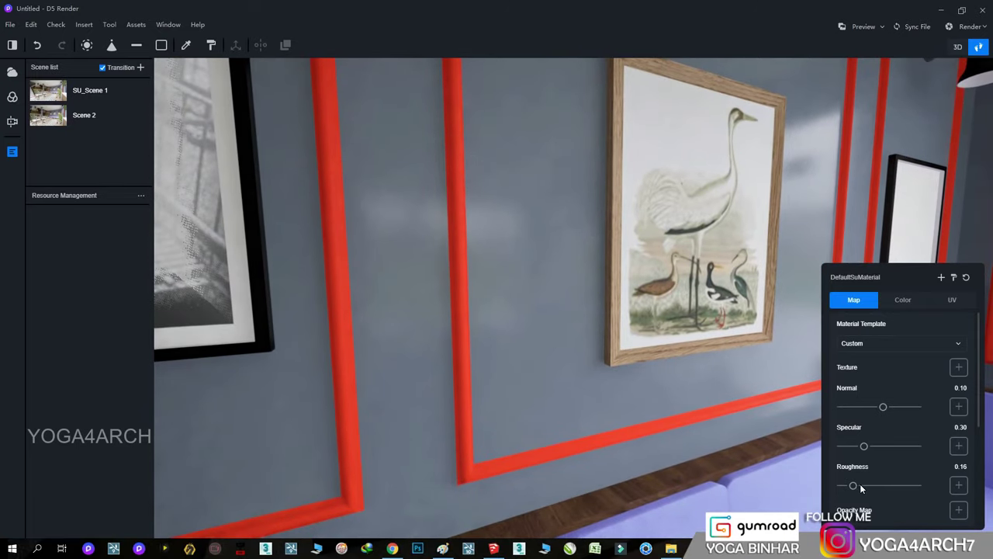
pyautogui.moveTo(853, 485); pyautogui.dragTo(857, 485)
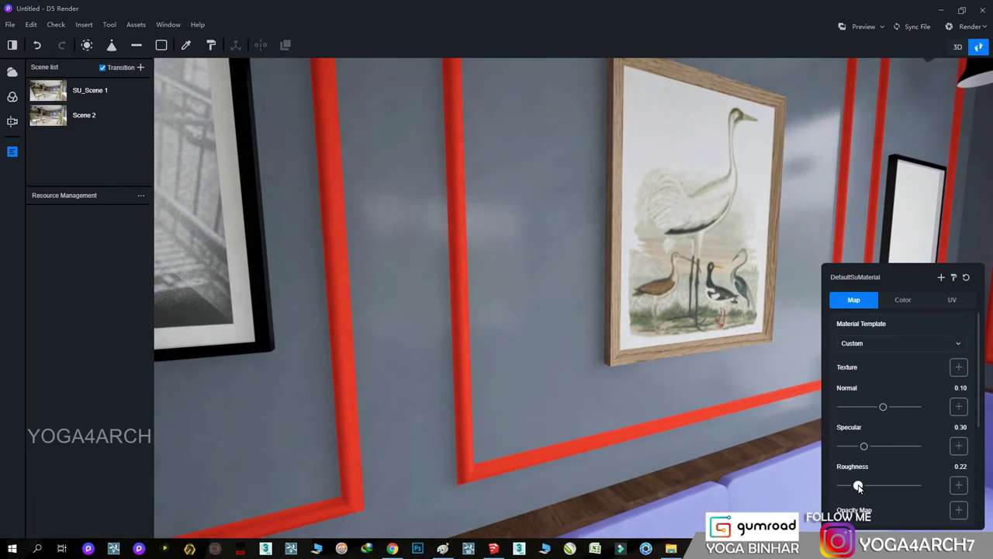
pyautogui.scroll(-1, 865, 466)
pyautogui.moveTo(840, 517); pyautogui.dragTo(863, 518)
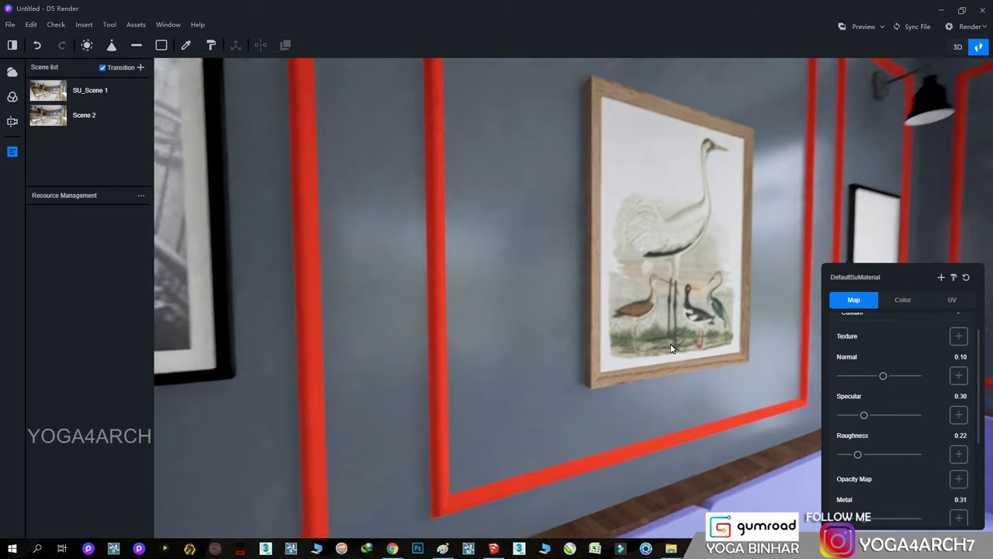
pyautogui.moveTo(644, 405); pyautogui.dragTo(686, 300, button='right')
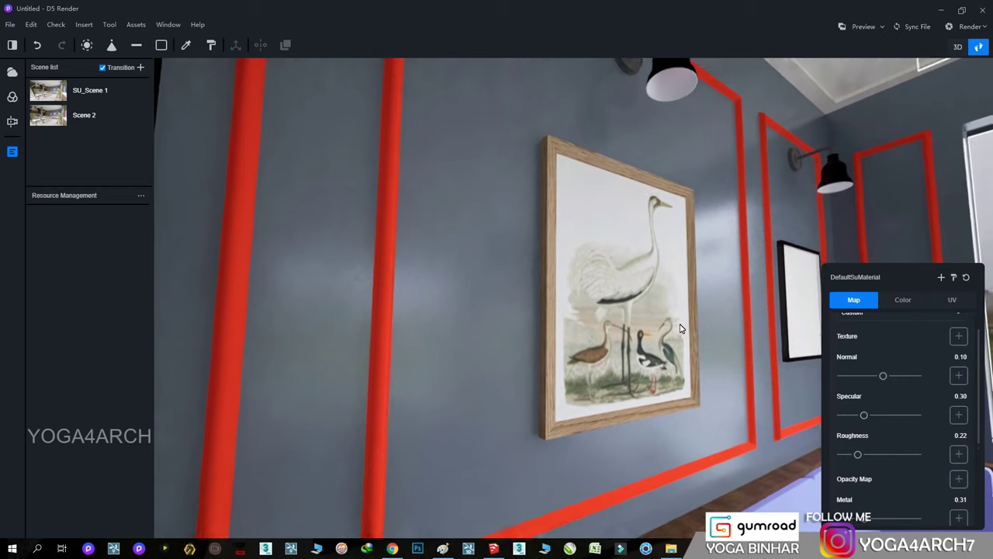
pyautogui.moveTo(864, 517); pyautogui.dragTo(850, 508)
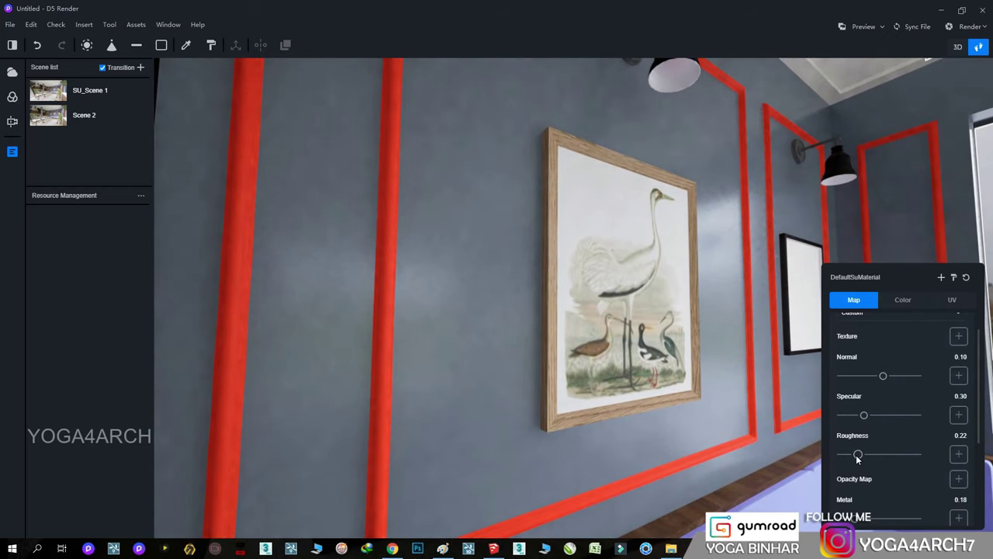
pyautogui.moveTo(859, 454); pyautogui.dragTo(849, 454)
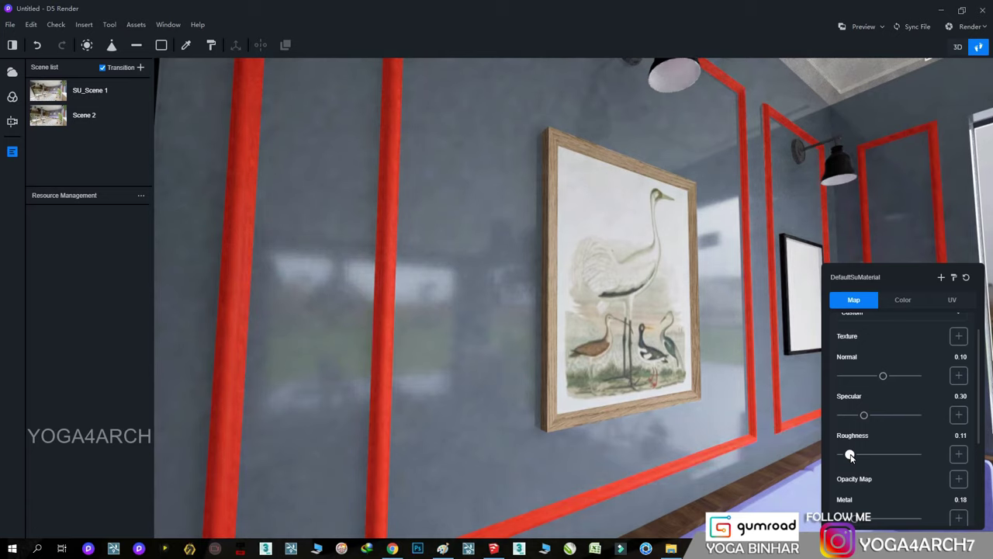
pyautogui.moveTo(851, 455); pyautogui.dragTo(850, 456)
# - Apply the wall material to the red trim frames with the material picker
pyautogui.click(954, 277)
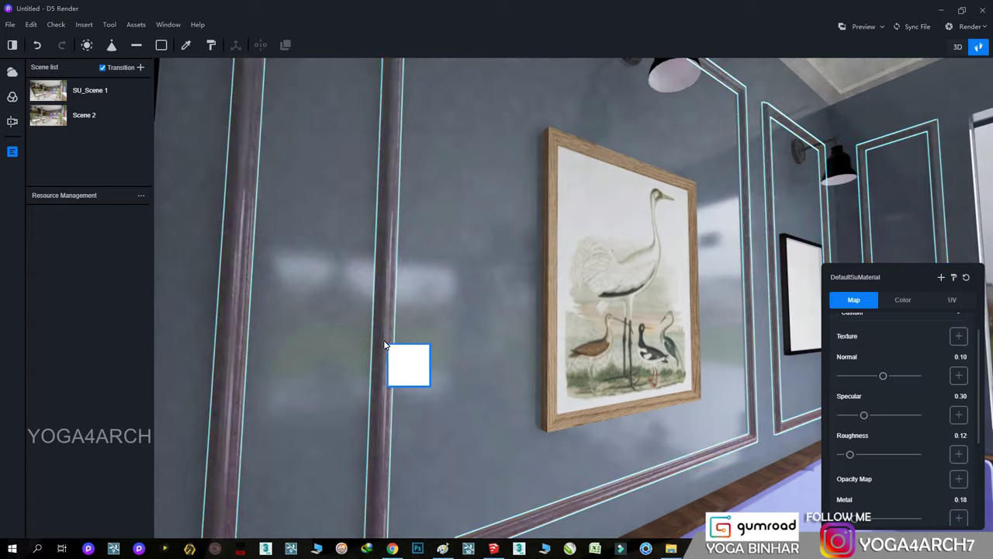
pyautogui.press('Escape')
pyautogui.moveTo(424, 304)
pyautogui.mouseDown(button='right')
pyautogui.moveTo(485, 375)
pyautogui.moveTo(231, 360)
pyautogui.mouseUp(button='right')
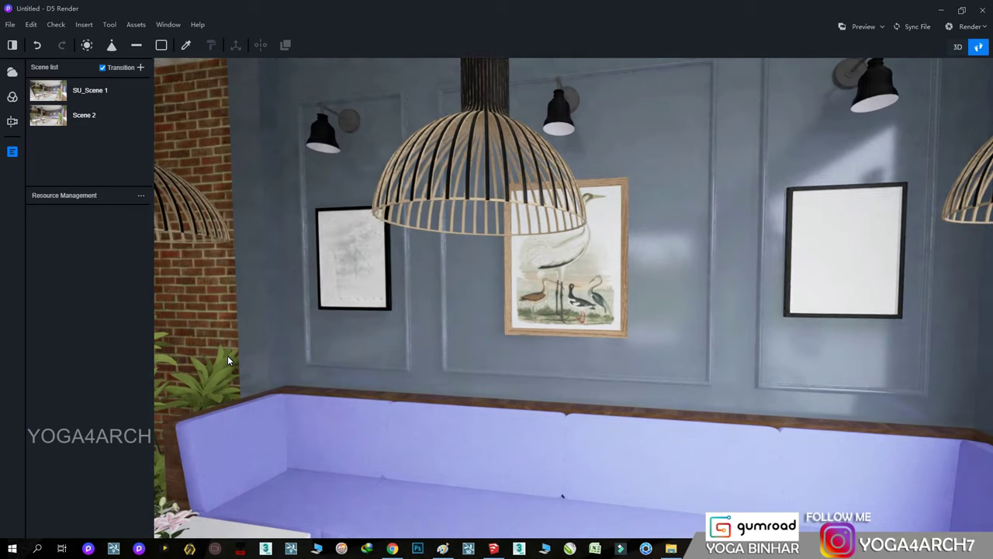
# - Switch the frame glass to the Transparent template and check it on the picture wall
pyautogui.click(847, 329)
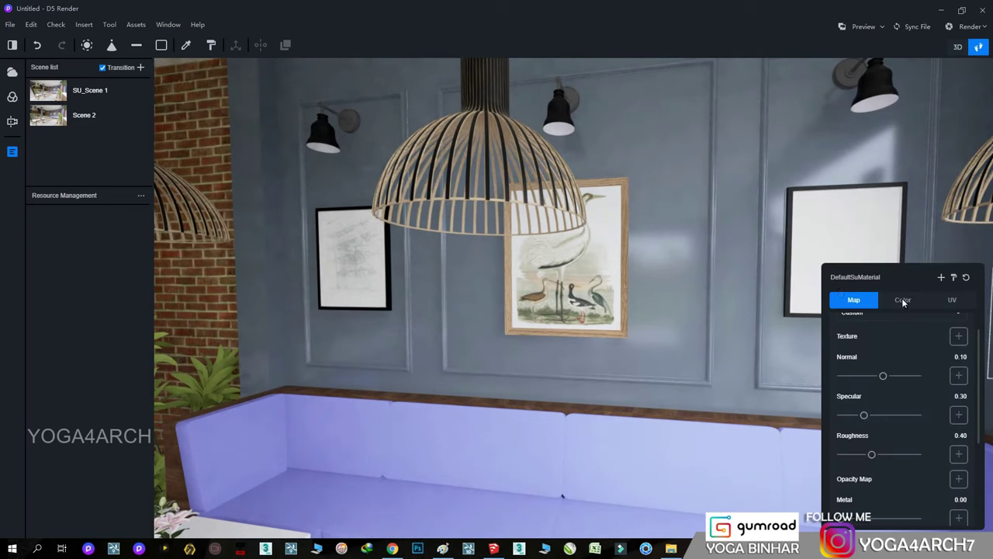
pyautogui.click(913, 342)
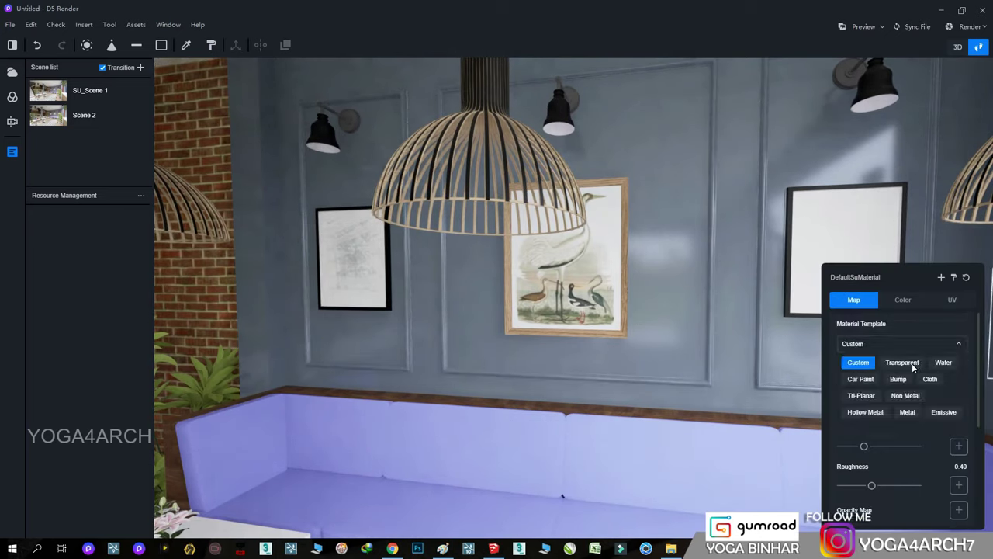
pyautogui.click(912, 363)
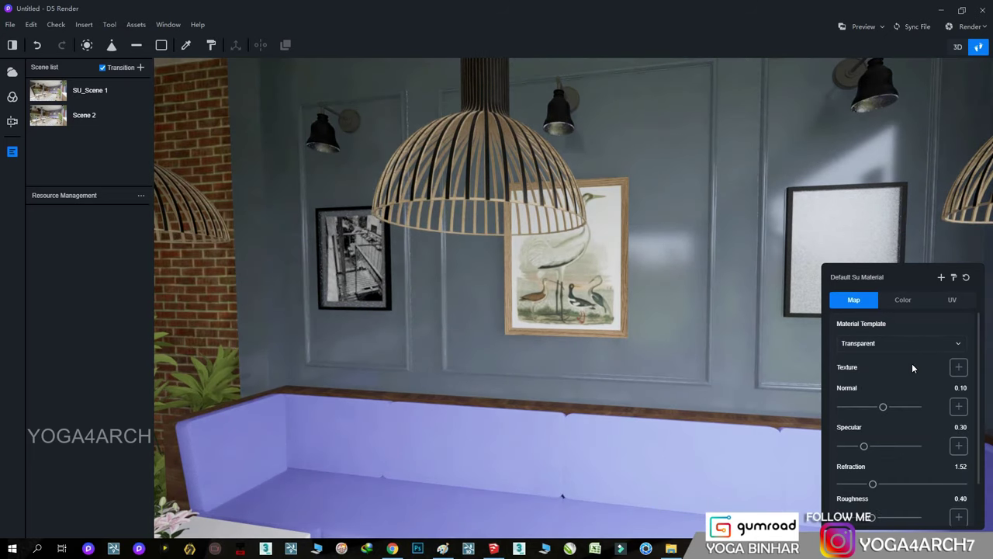
pyautogui.scroll(-2, 936, 431)
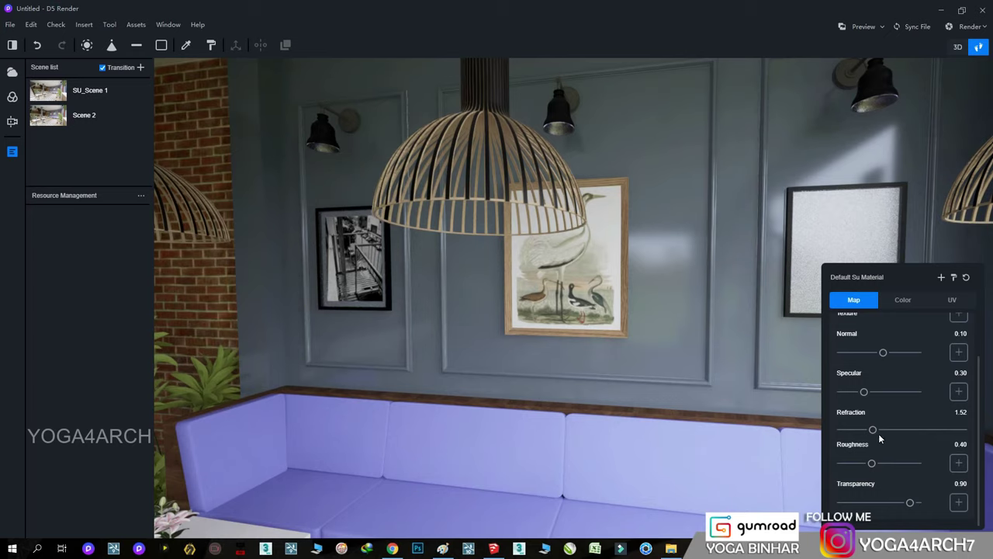
pyautogui.moveTo(411, 301); pyautogui.dragTo(524, 311, button='right')
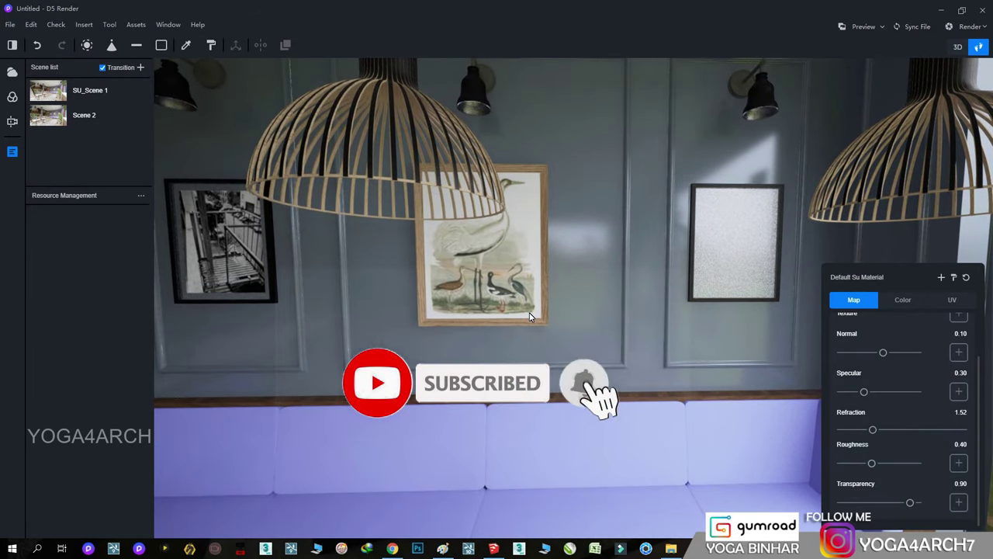
pyautogui.moveTo(531, 317); pyautogui.dragTo(501, 306, button='right')
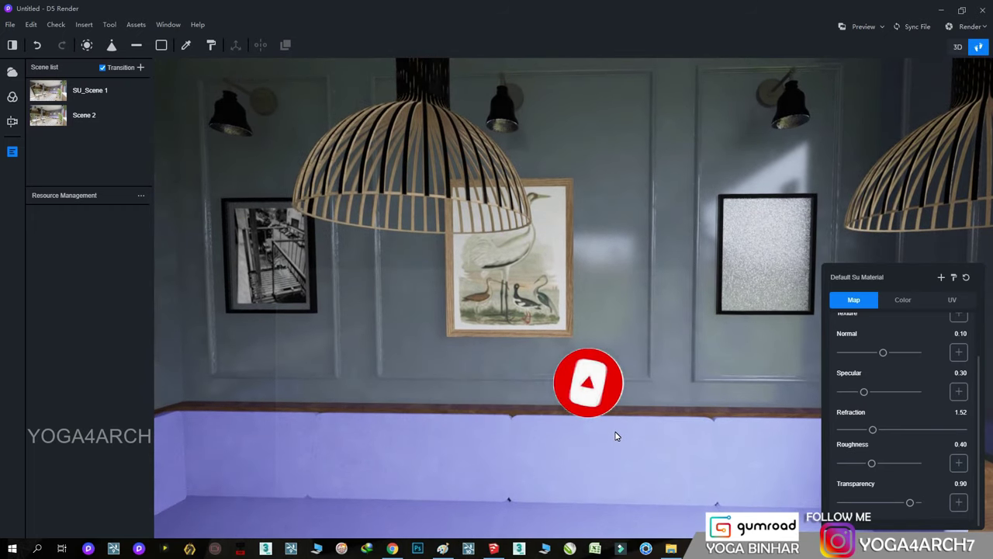
# - Bring up SketchUp and delete the church picture from the wall
pyautogui.click(493, 549)
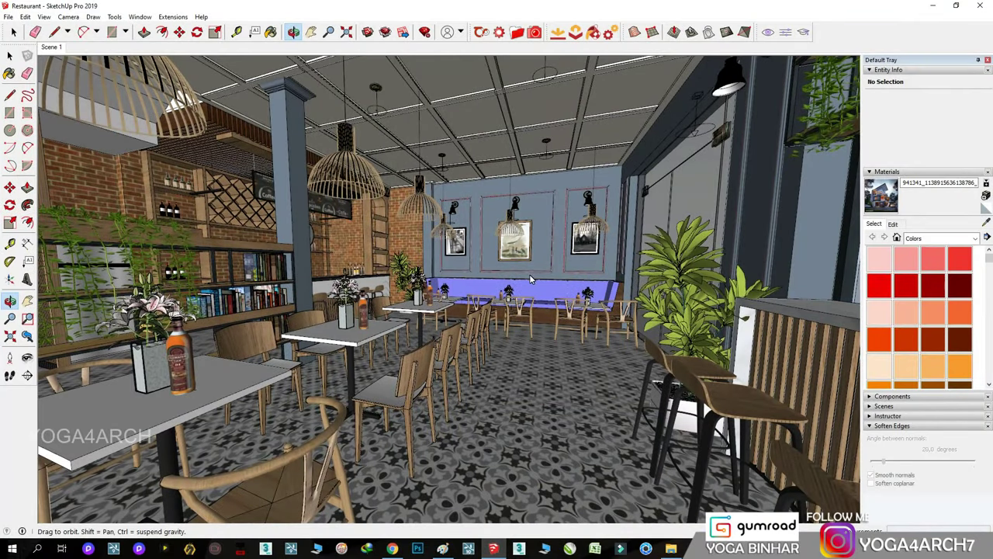
pyautogui.scroll(4, 531, 279)
pyautogui.scroll(4, 633, 207)
pyautogui.scroll(3, 627, 257)
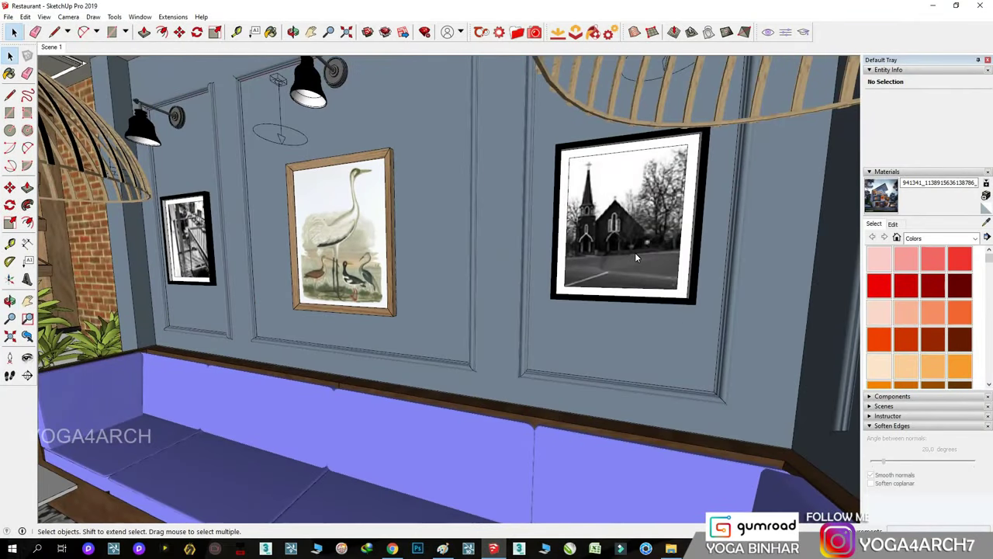
pyautogui.click(635, 253)
pyautogui.press('Delete')
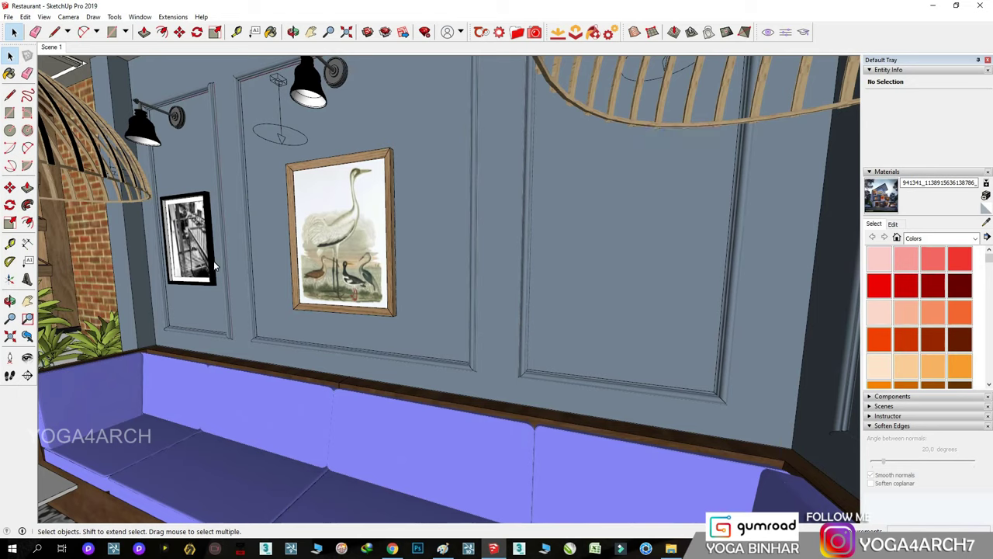
# - Copy the small black-and-white frame onto the right wall panel
pyautogui.click(213, 260)
pyautogui.press('m')
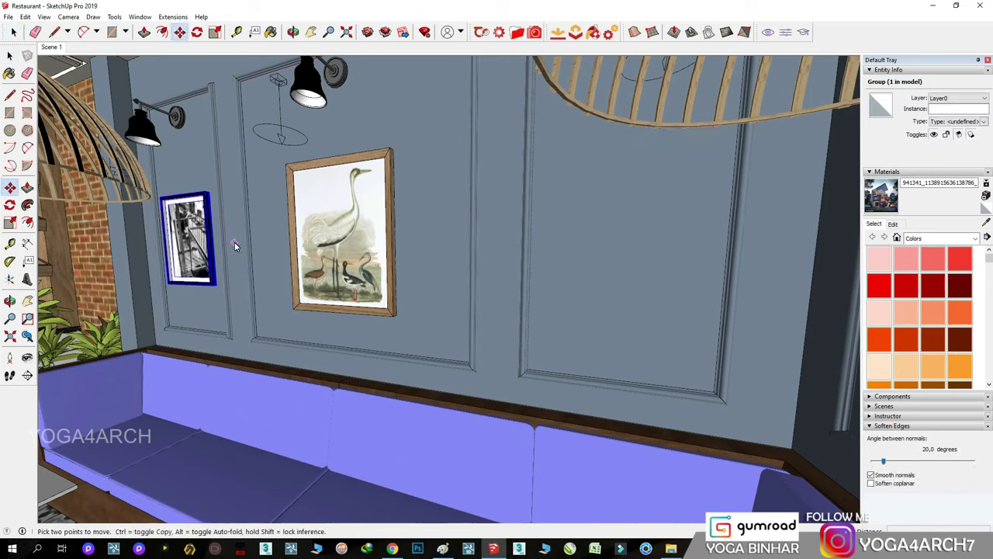
pyautogui.click(167, 170)
pyautogui.press('ctrl')
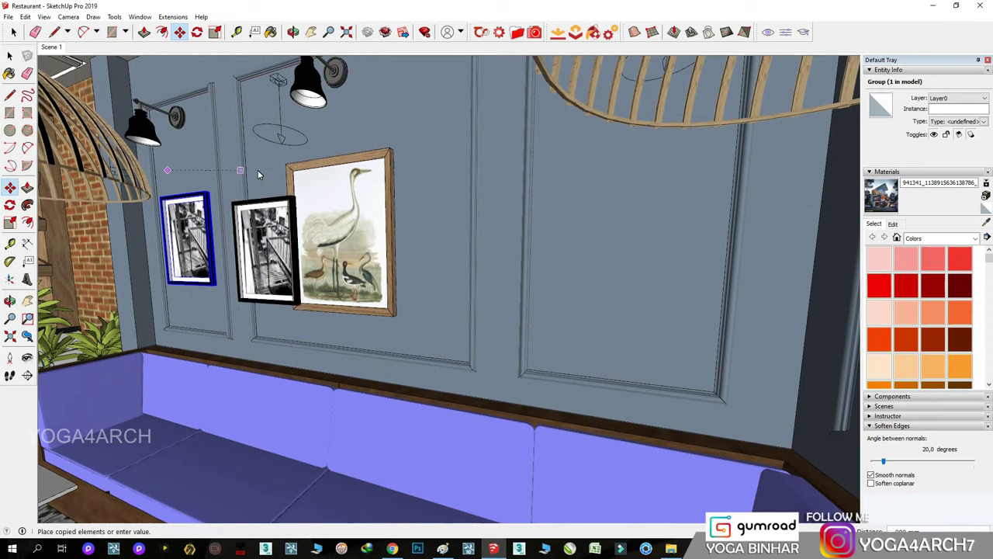
pyautogui.click(510, 125)
pyautogui.moveTo(510, 124); pyautogui.dragTo(584, 330, button='middle')
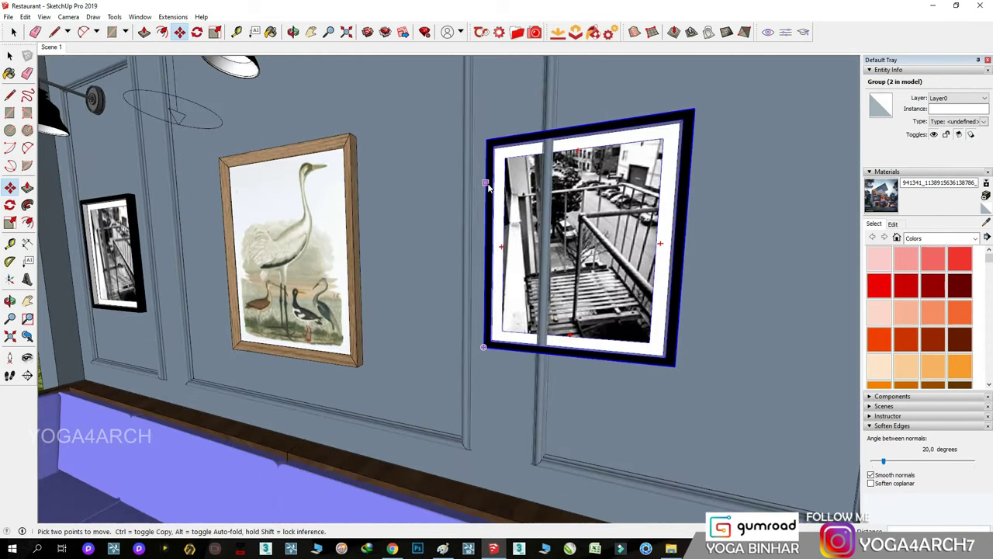
pyautogui.click(583, 378)
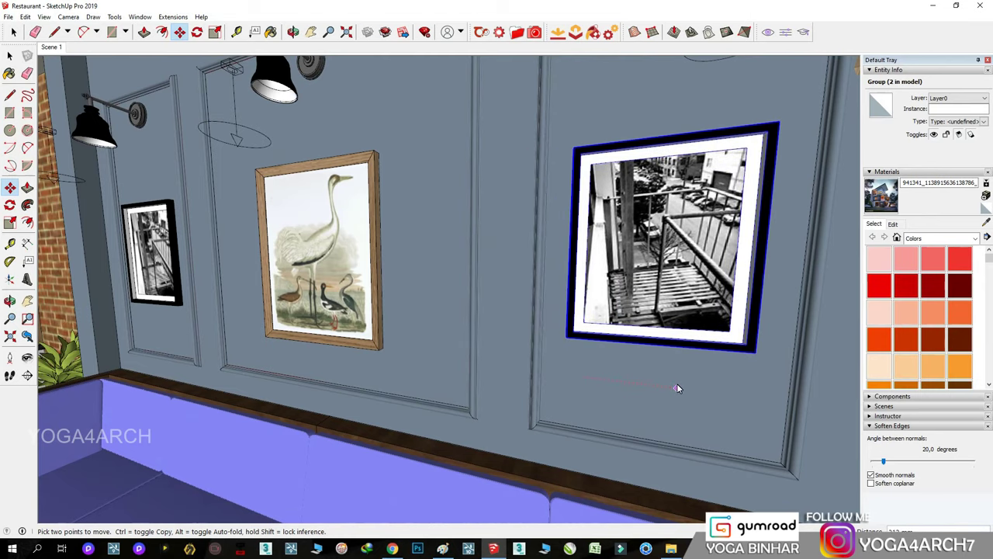
pyautogui.moveTo(655, 371); pyautogui.dragTo(656, 366, button='middle')
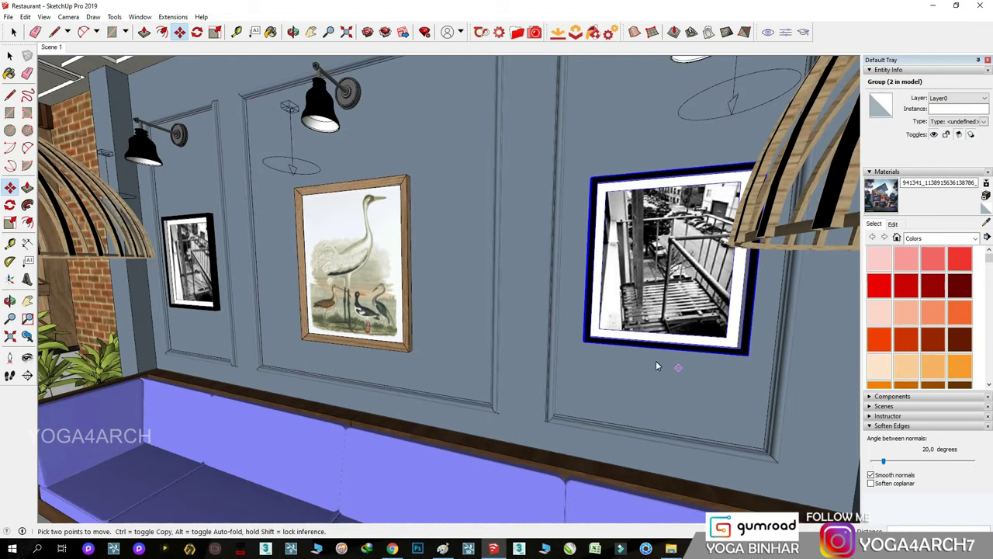
# - Save the SketchUp model and return to D5 Render
pyautogui.click(8, 16)
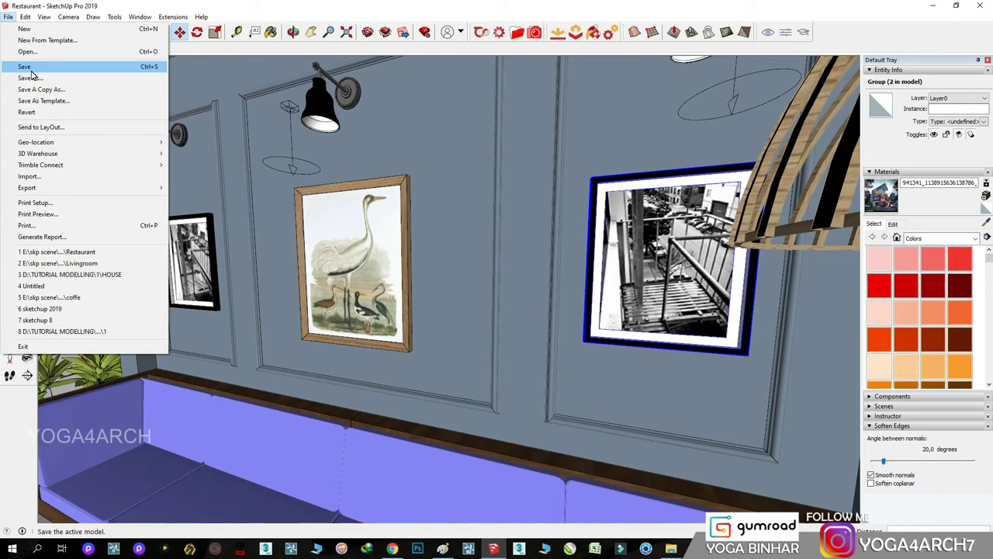
pyautogui.click(31, 70)
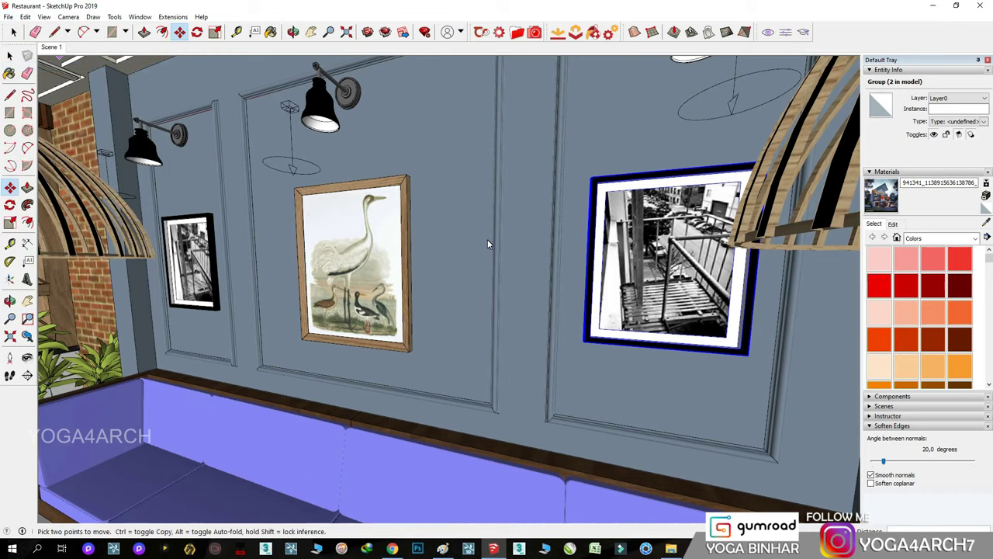
pyautogui.click(936, 9)
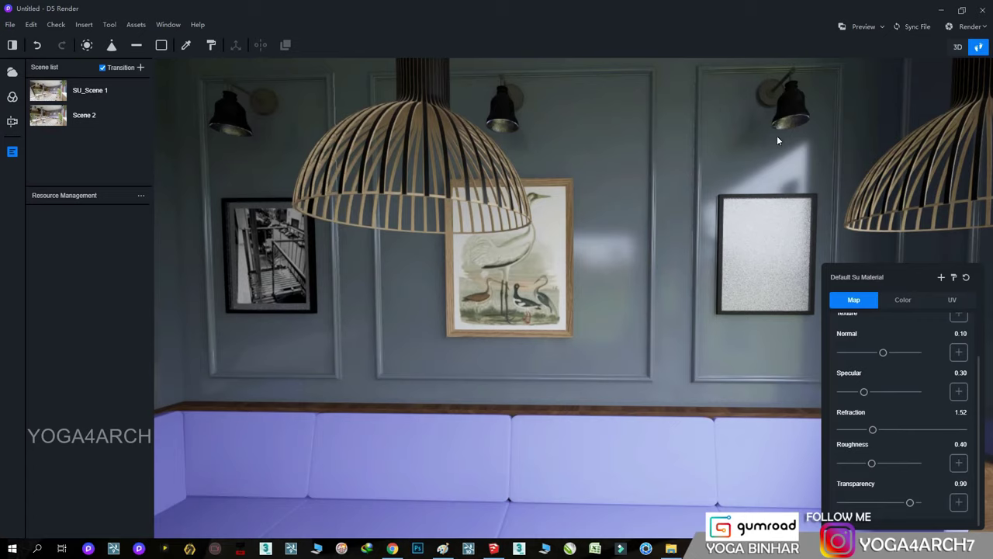
# - Sync the updated SketchUp file, first saving the project into E:\skp scene\7
pyautogui.click(923, 27)
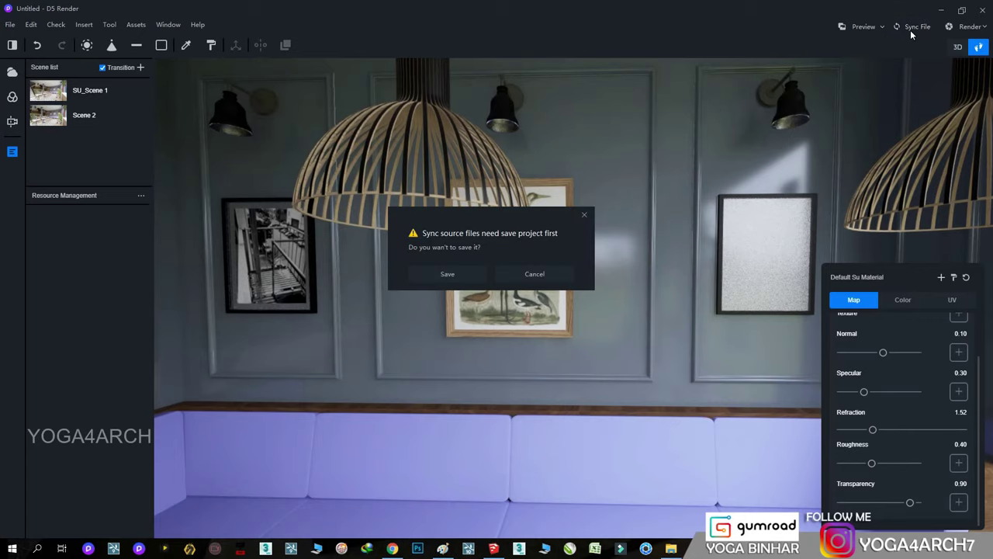
pyautogui.click(448, 275)
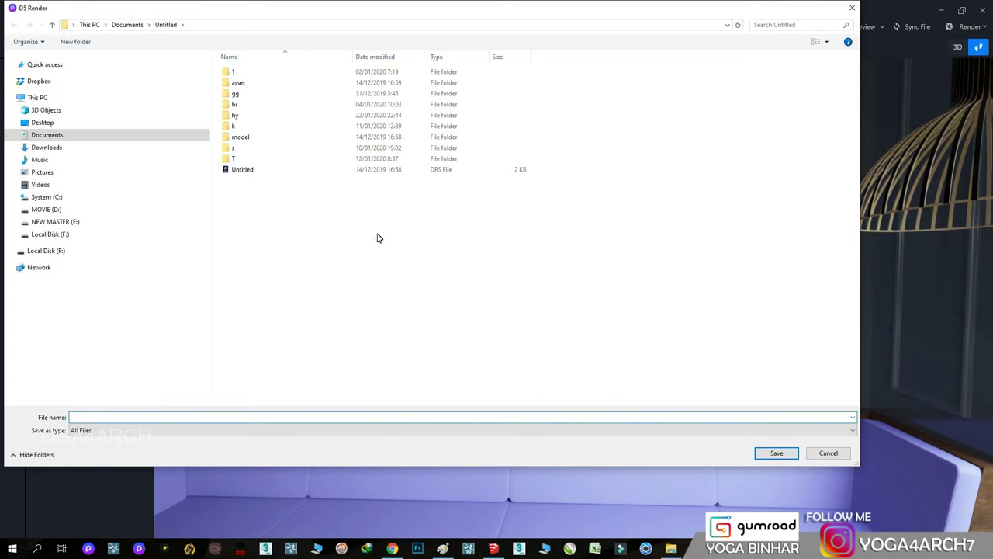
pyautogui.click(56, 222)
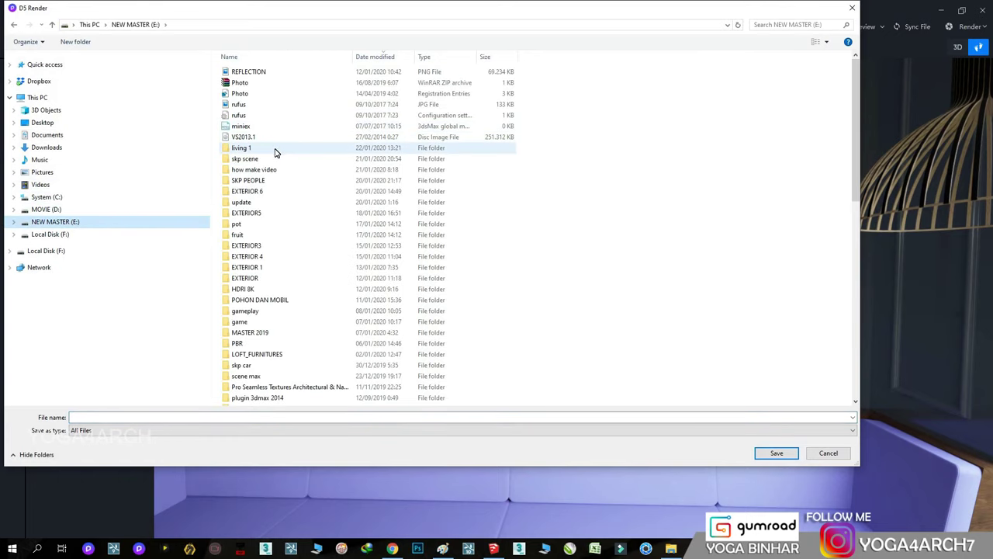
pyautogui.doubleClick(276, 161)
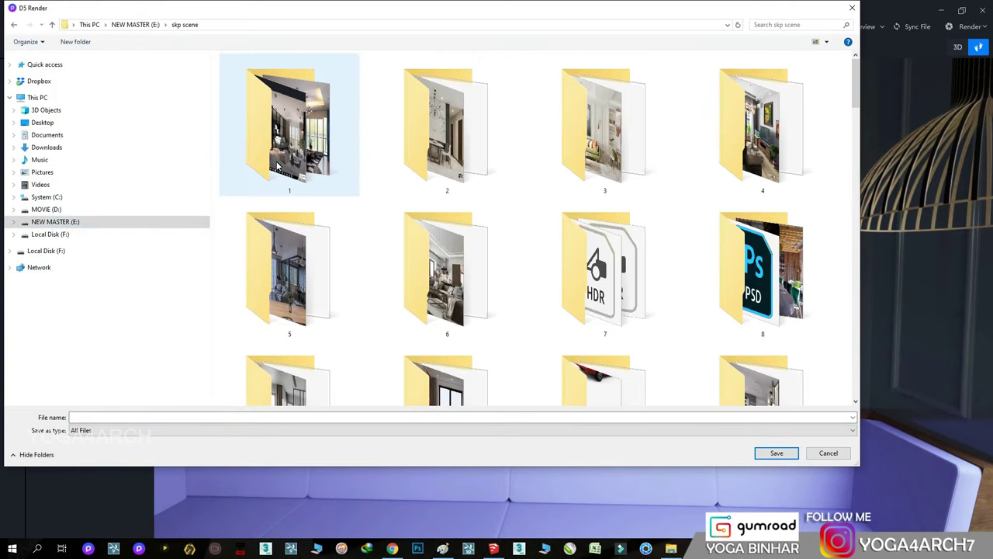
pyautogui.doubleClick(620, 306)
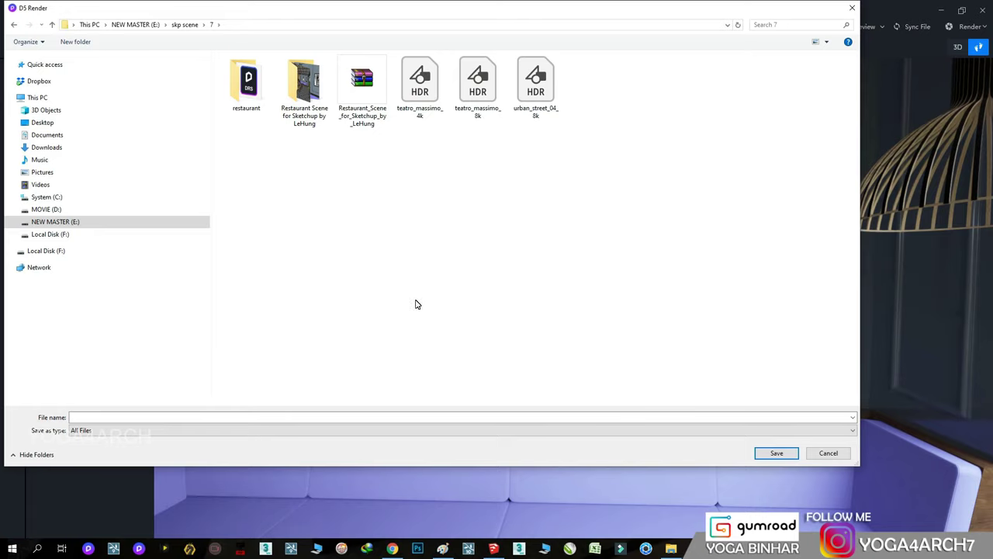
pyautogui.click(296, 419)
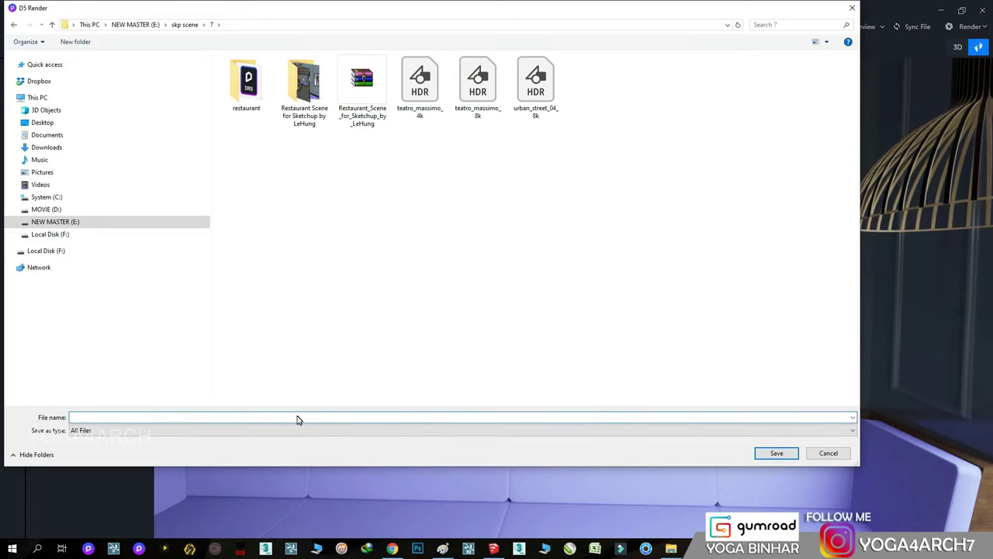
pyautogui.write('7')
pyautogui.click(776, 454)
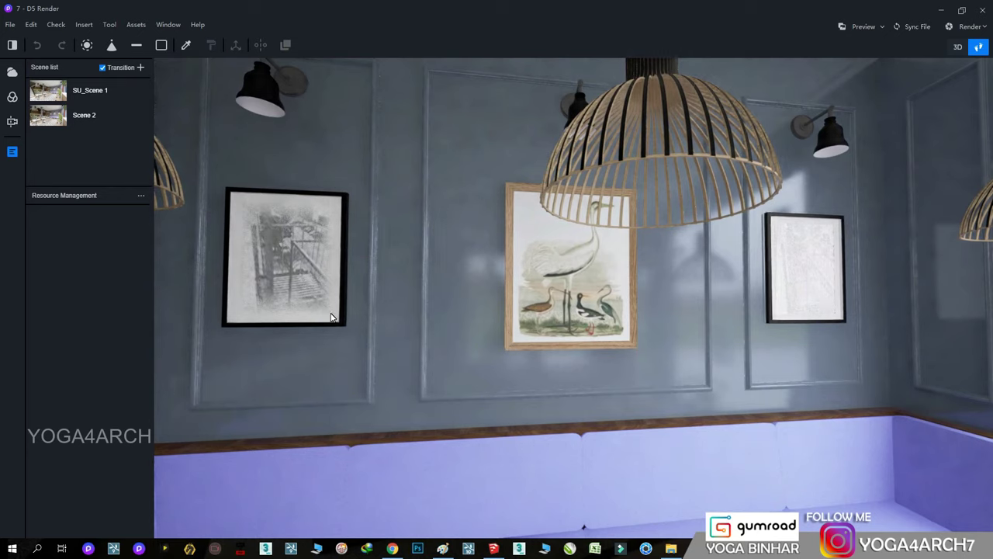
# - Apply the Transparent template to the picture-frame glass, testing its transparency range
pyautogui.click(311, 309)
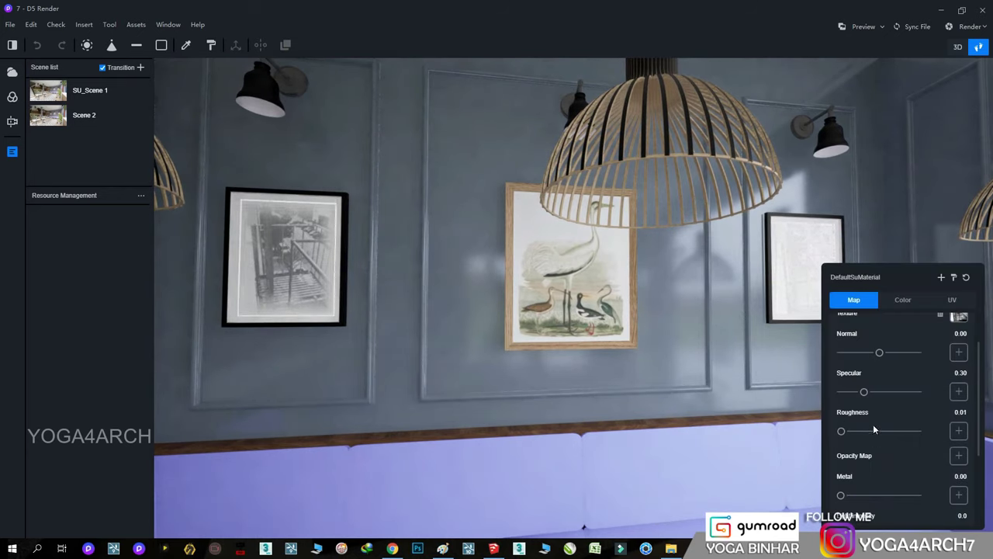
pyautogui.scroll(2, 881, 395)
pyautogui.click(892, 344)
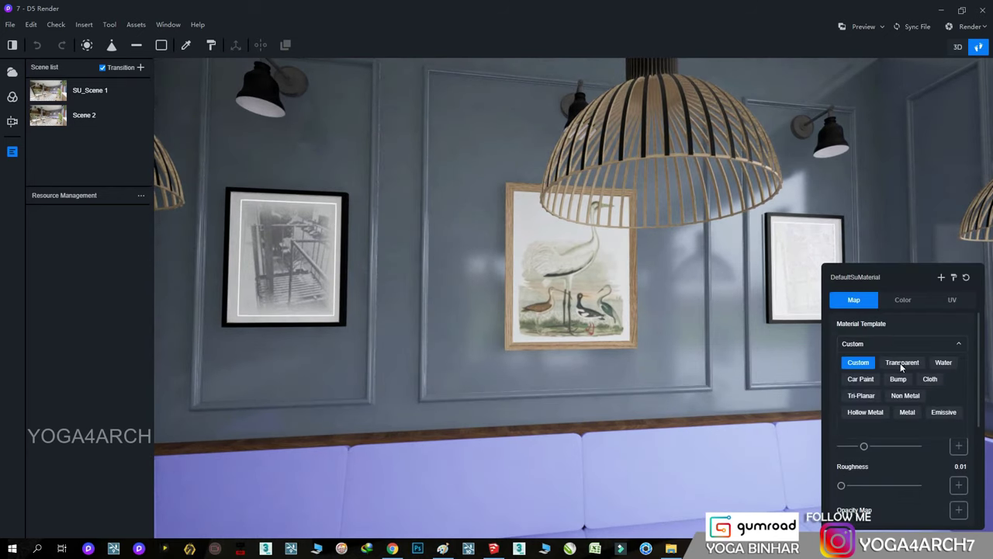
pyautogui.click(901, 363)
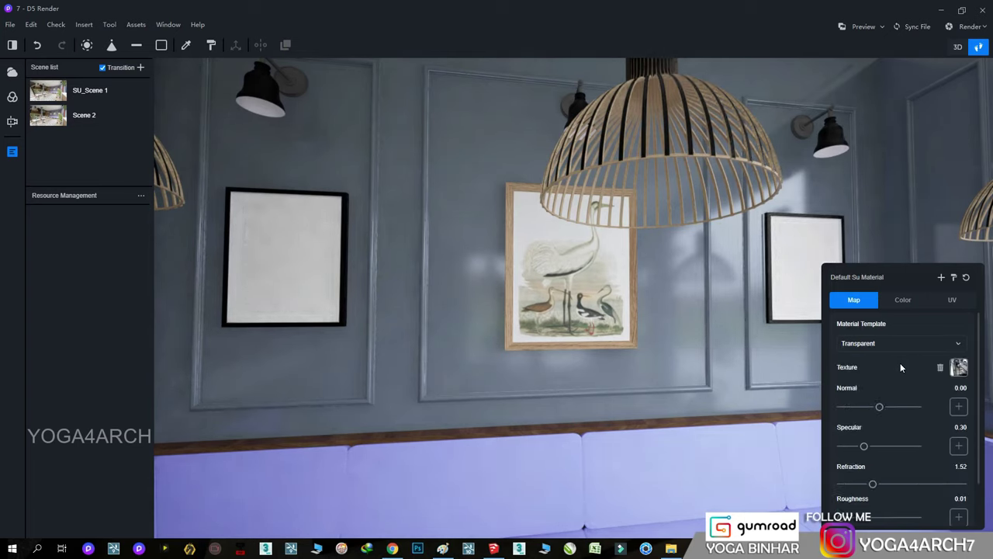
pyautogui.scroll(-2, 922, 422)
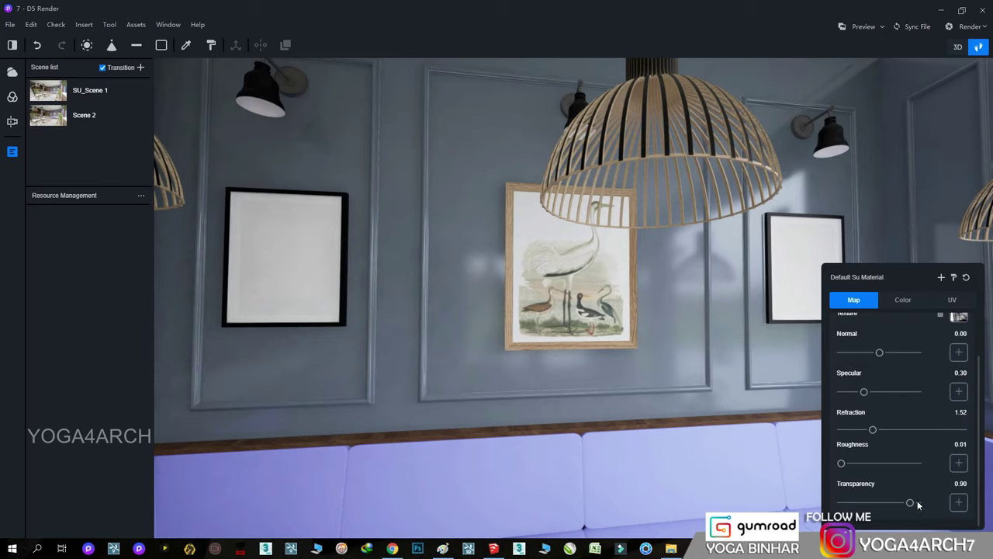
pyautogui.moveTo(911, 503); pyautogui.dragTo(784, 508)
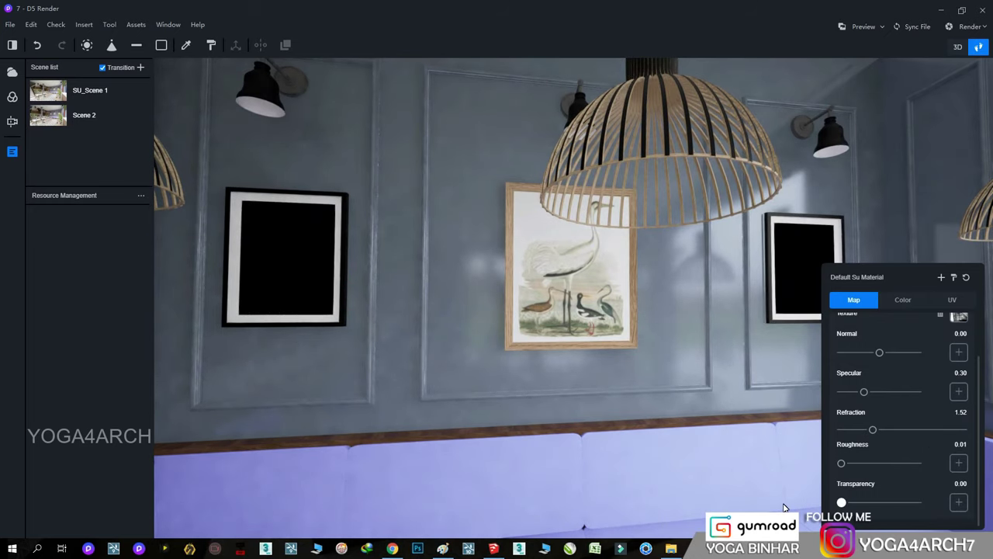
pyautogui.moveTo(855, 505); pyautogui.dragTo(918, 503)
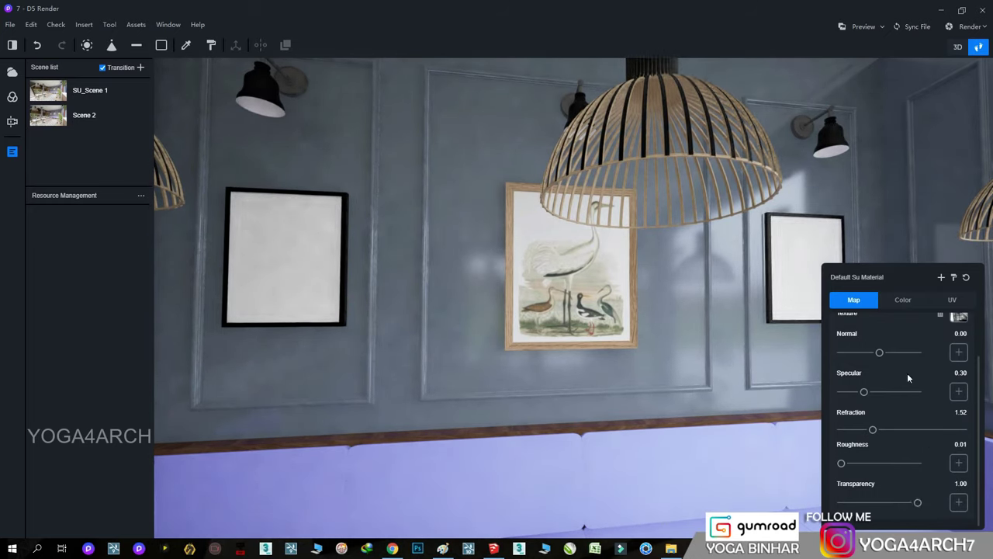
pyautogui.scroll(2, 907, 373)
pyautogui.click(881, 345)
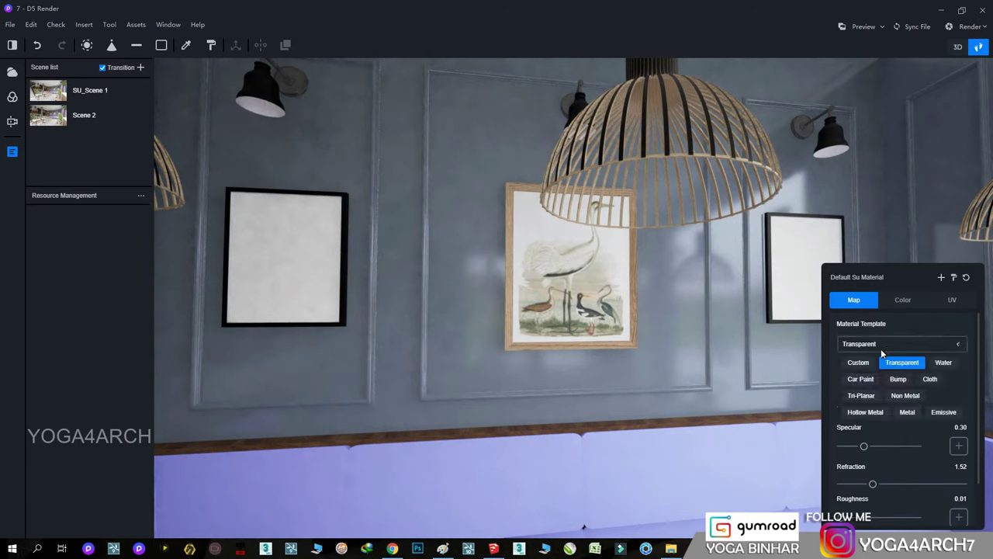
pyautogui.click(860, 362)
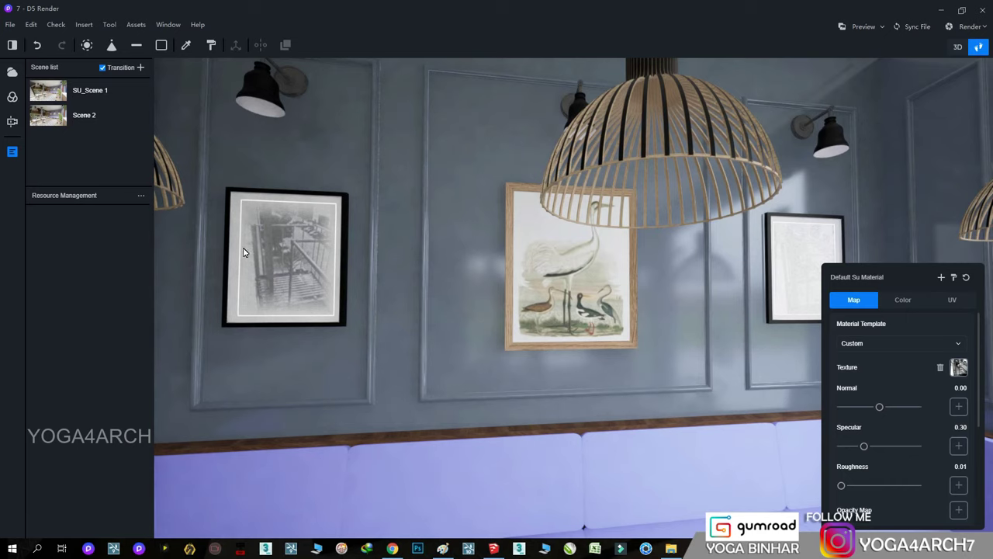
pyautogui.click(893, 347)
pyautogui.click(907, 361)
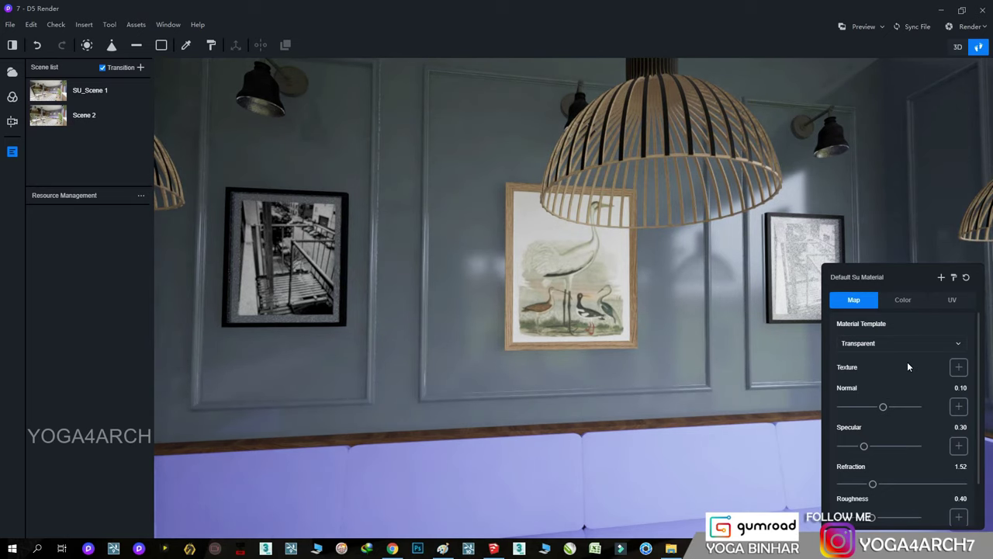
# - Close in on the black-and-white frame and lower its glass refraction to 1.00
pyautogui.moveTo(659, 360); pyautogui.dragTo(752, 410, button='right')
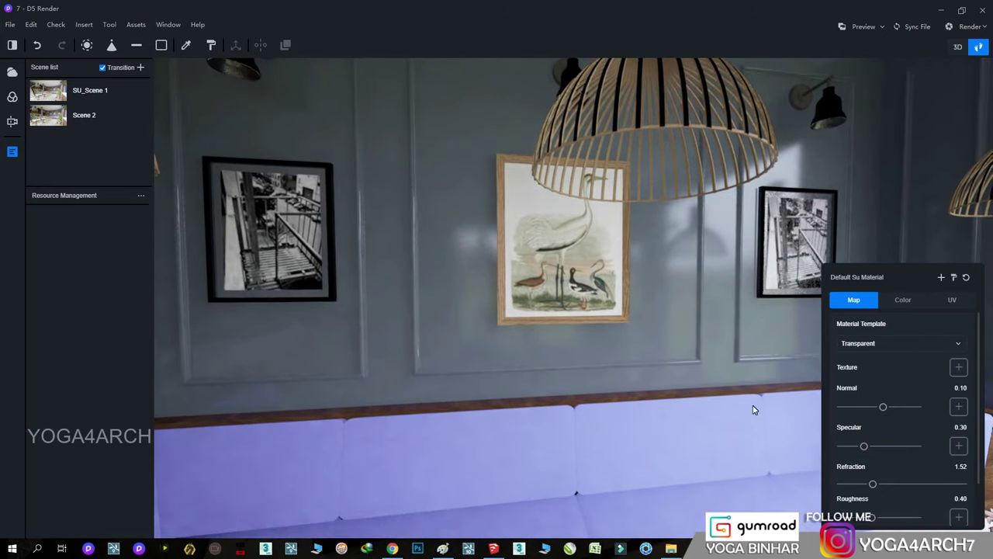
pyautogui.moveTo(675, 401)
pyautogui.mouseDown(button='right')
pyautogui.moveTo(780, 432)
pyautogui.moveTo(760, 383)
pyautogui.mouseUp(button='right')
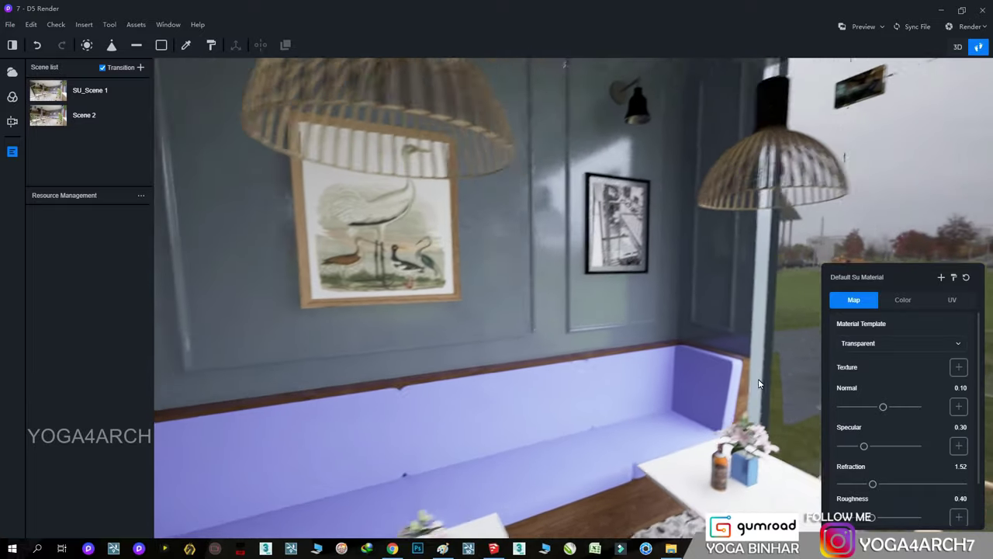
pyautogui.scroll(5, 557, 356)
pyautogui.scroll(3, 510, 356)
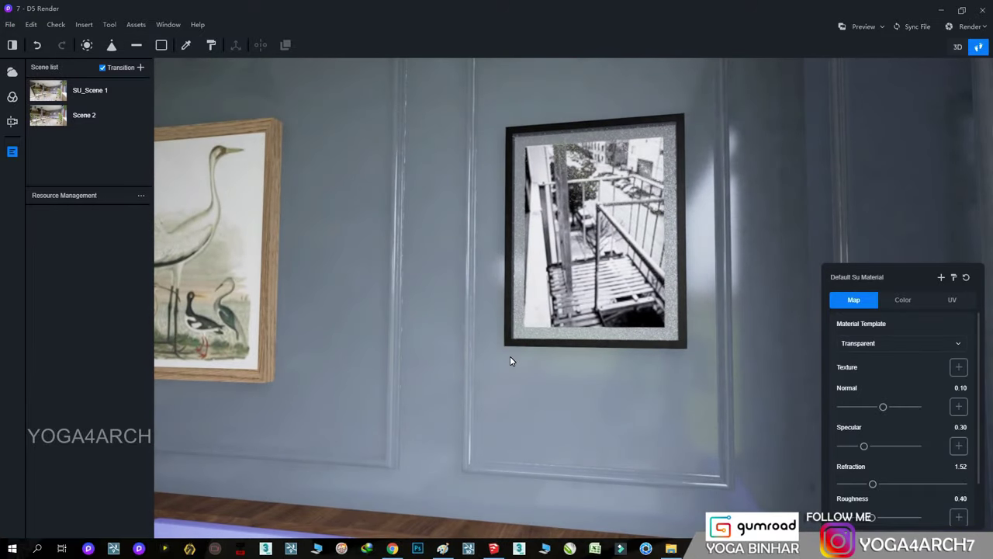
pyautogui.moveTo(512, 333); pyautogui.dragTo(552, 232, button='right')
pyautogui.scroll(5, 423, 267)
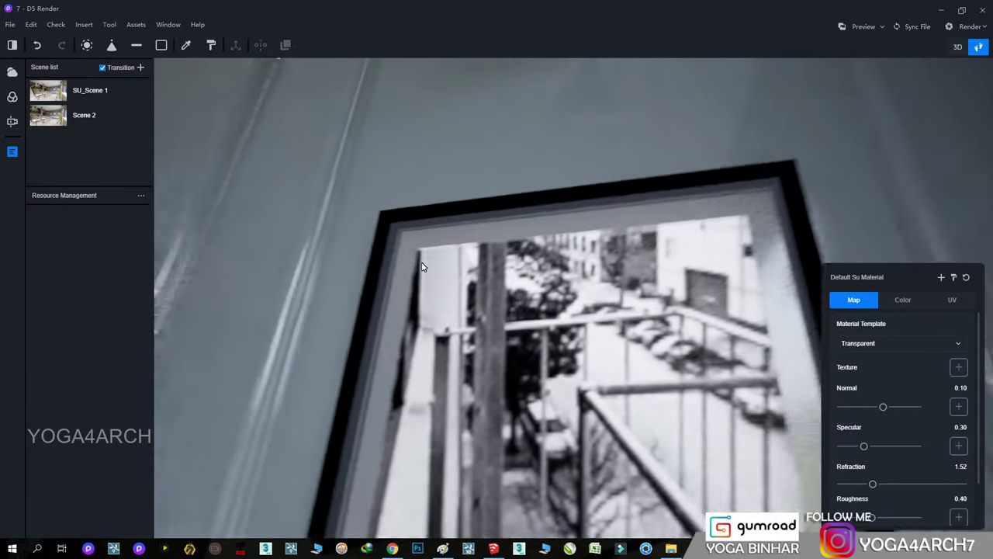
pyautogui.moveTo(422, 267); pyautogui.dragTo(402, 287, button='right')
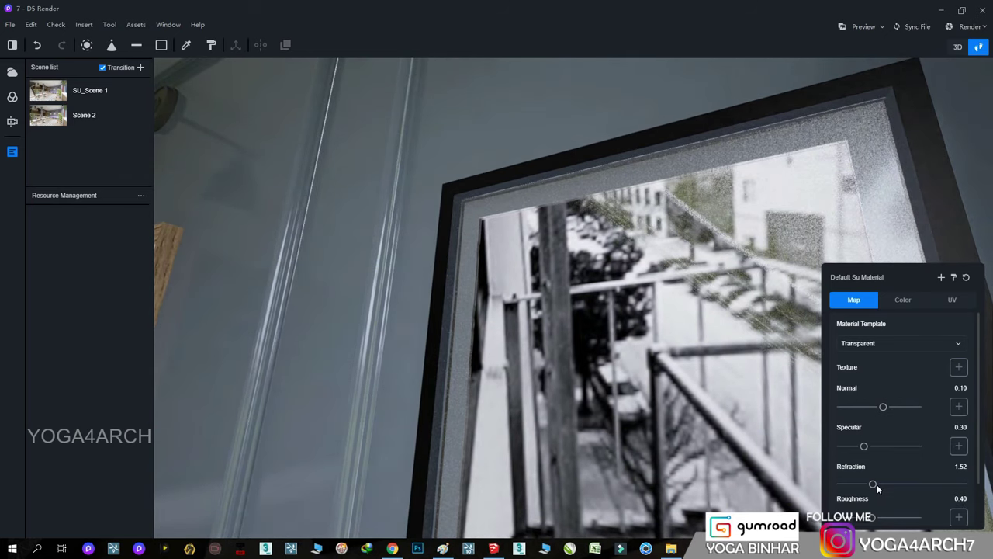
pyautogui.moveTo(872, 486); pyautogui.dragTo(807, 487)
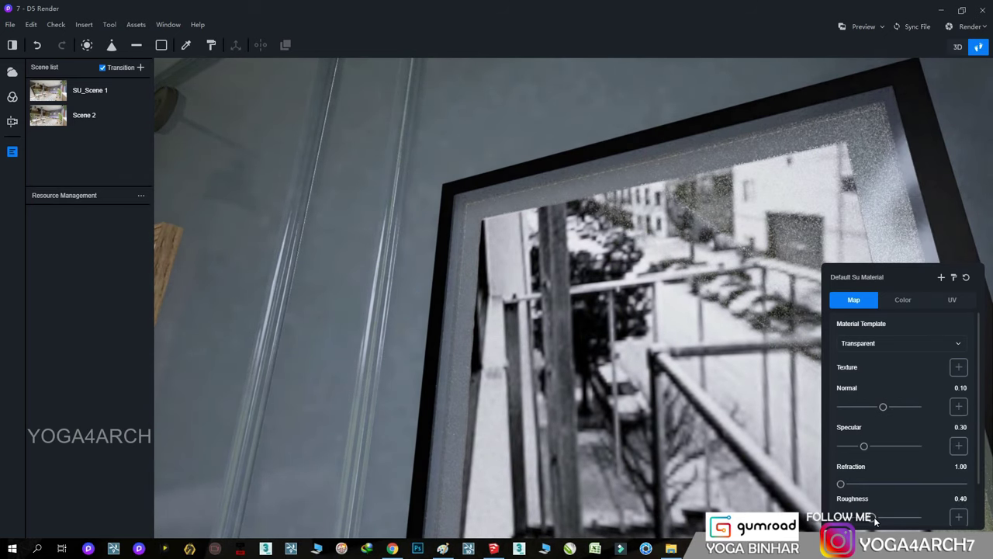
# - Pull back past the bird picture and move in close to the blue sofa
pyautogui.scroll(-5, 563, 402)
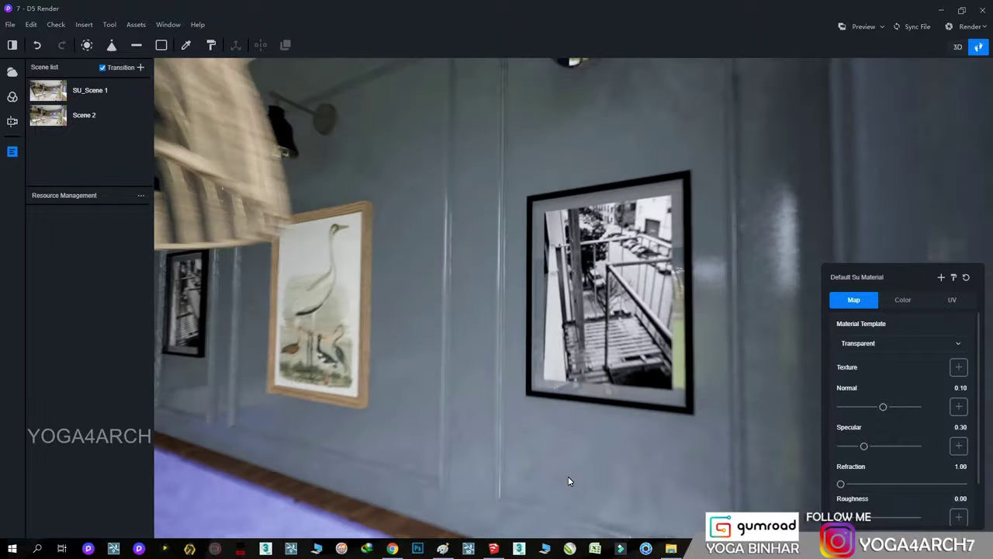
pyautogui.moveTo(619, 477); pyautogui.dragTo(668, 480, button='right')
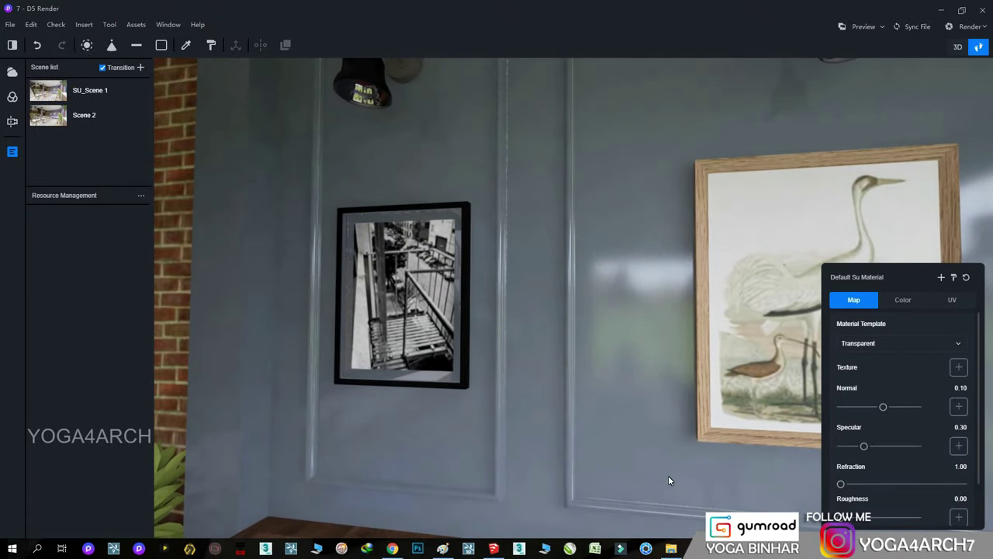
pyautogui.scroll(-3, 669, 481)
pyautogui.scroll(-5, 652, 459)
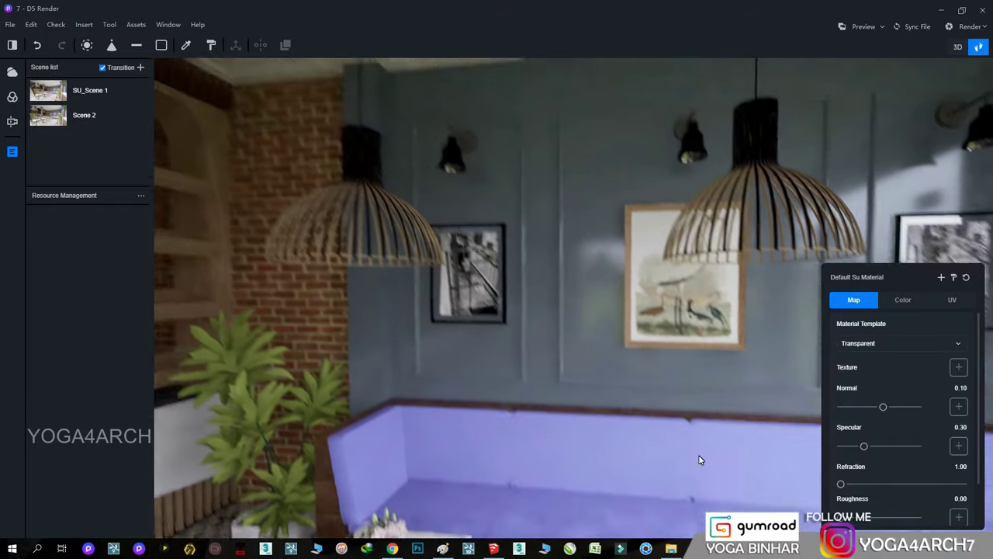
pyautogui.scroll(5, 371, 434)
pyautogui.moveTo(371, 434); pyautogui.dragTo(277, 465, button='right')
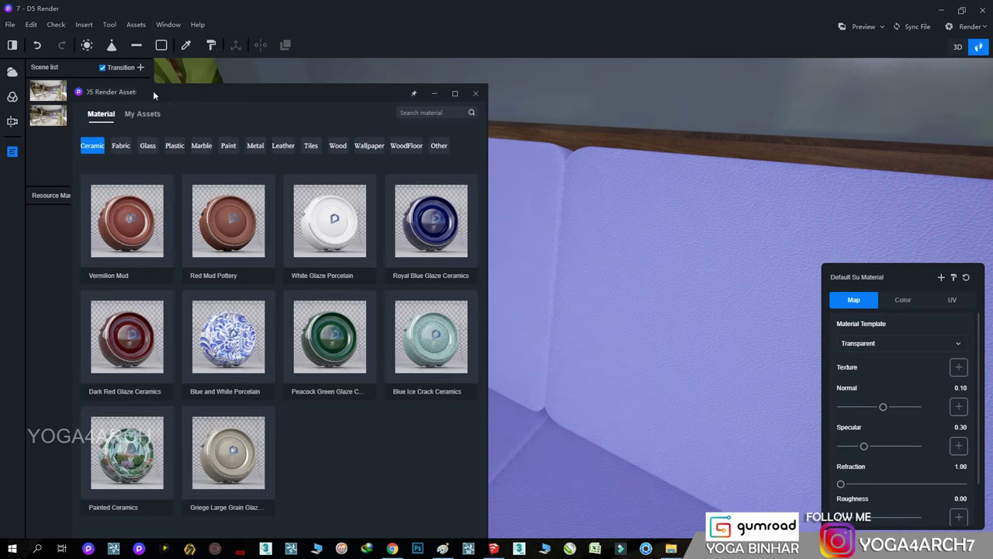
# - Drag the Blue Denim fabric from the material library onto the sofa and its seat
pyautogui.click(142, 116)
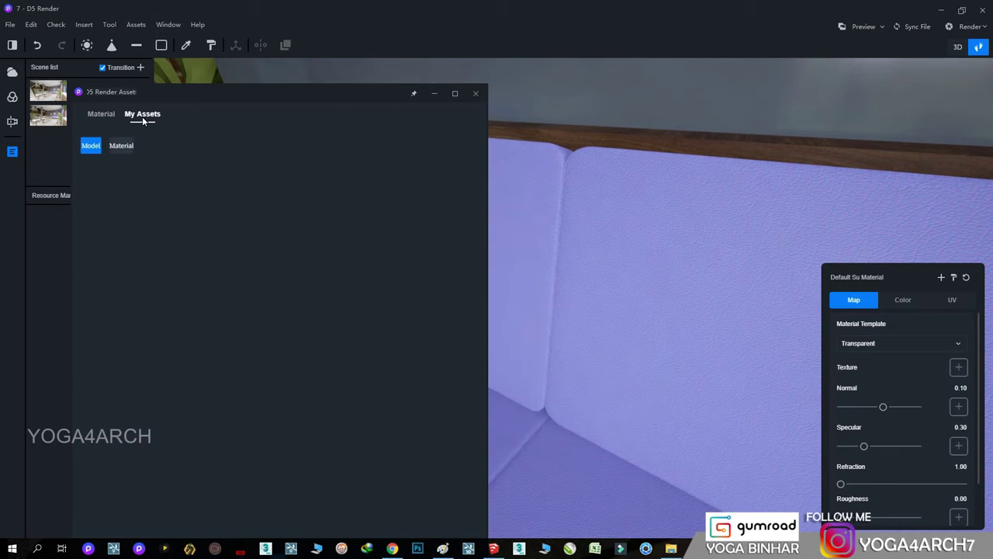
pyautogui.click(101, 114)
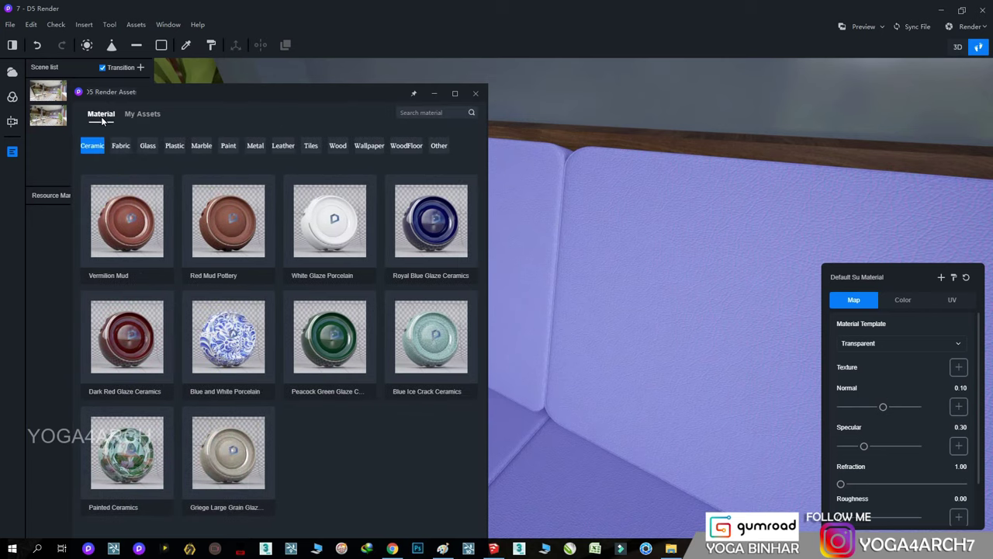
pyautogui.click(122, 146)
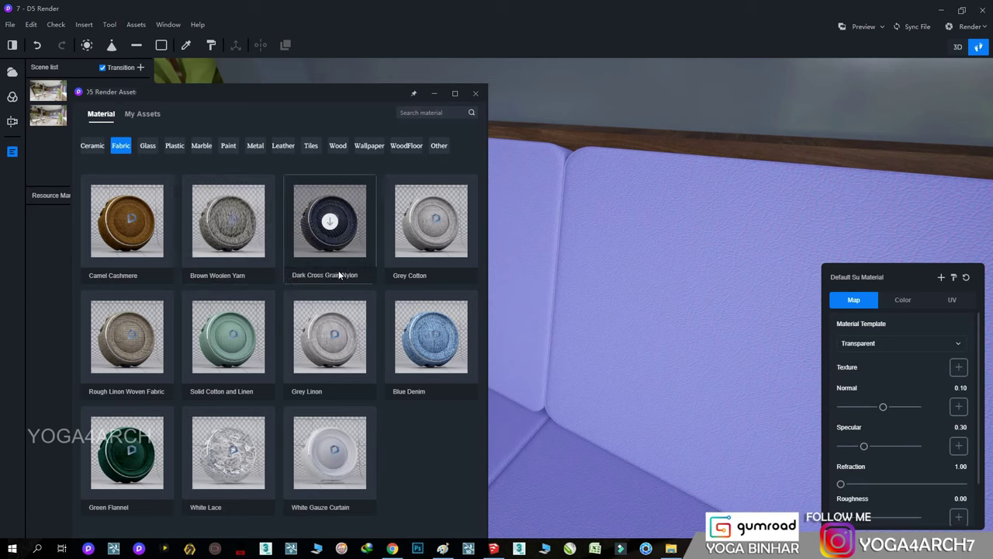
pyautogui.moveTo(330, 225)
pyautogui.moveTo(412, 345); pyautogui.dragTo(436, 347)
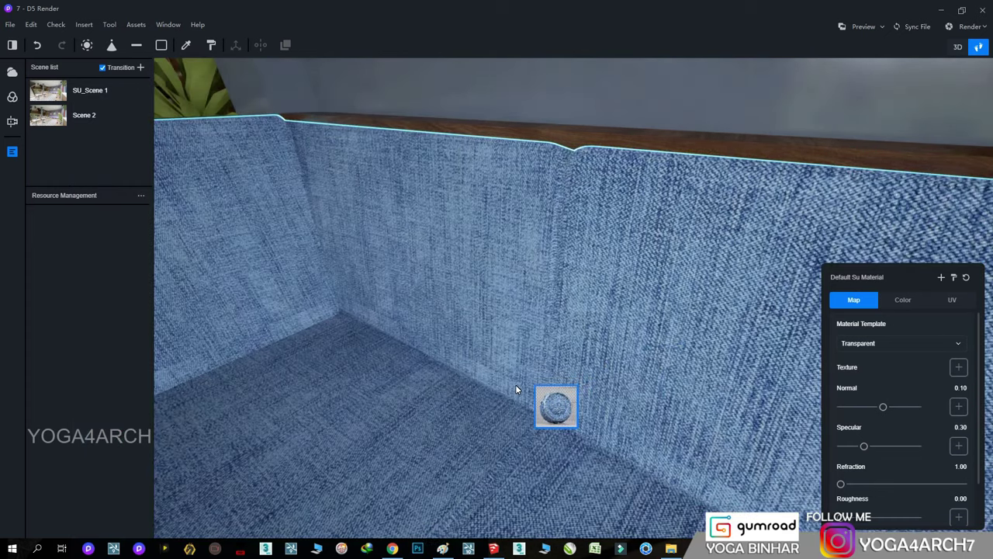
pyautogui.moveTo(377, 271)
pyautogui.mouseDown()
pyautogui.moveTo(589, 348)
pyautogui.moveTo(654, 464)
pyautogui.mouseUp()
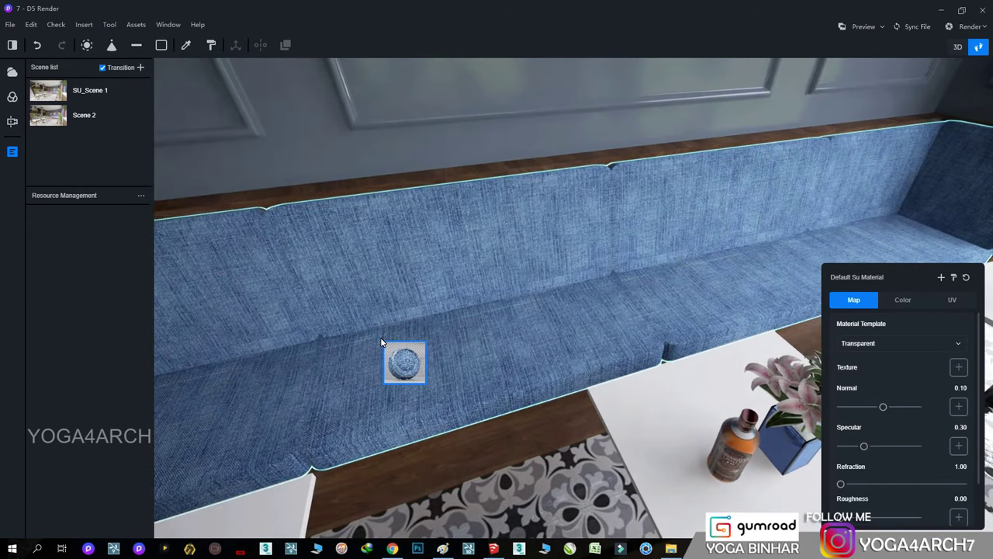
pyautogui.moveTo(654, 464)
pyautogui.mouseDown()
pyautogui.moveTo(444, 328)
pyautogui.moveTo(700, 291)
pyautogui.moveTo(745, 230)
pyautogui.moveTo(743, 363)
pyautogui.moveTo(670, 362)
pyautogui.moveTo(542, 329)
pyautogui.moveTo(739, 286)
pyautogui.moveTo(644, 310)
pyautogui.moveTo(548, 252)
pyautogui.moveTo(485, 250)
pyautogui.moveTo(500, 232)
pyautogui.moveTo(441, 283)
pyautogui.moveTo(458, 378)
pyautogui.moveTo(523, 378)
pyautogui.moveTo(581, 321)
pyautogui.moveTo(561, 368)
pyautogui.moveTo(582, 366)
pyautogui.moveTo(544, 380)
pyautogui.moveTo(633, 398)
pyautogui.moveTo(713, 340)
pyautogui.moveTo(481, 365)
pyautogui.moveTo(737, 355)
pyautogui.moveTo(436, 336)
pyautogui.moveTo(396, 304)
pyautogui.moveTo(272, 312)
pyautogui.moveTo(450, 377)
pyautogui.moveTo(643, 365)
pyautogui.moveTo(553, 364)
pyautogui.moveTo(595, 360)
pyautogui.moveTo(645, 409)
pyautogui.moveTo(478, 393)
pyautogui.moveTo(630, 393)
pyautogui.moveTo(644, 450)
pyautogui.moveTo(714, 490)
pyautogui.moveTo(596, 433)
pyautogui.moveTo(663, 470)
pyautogui.mouseUp()
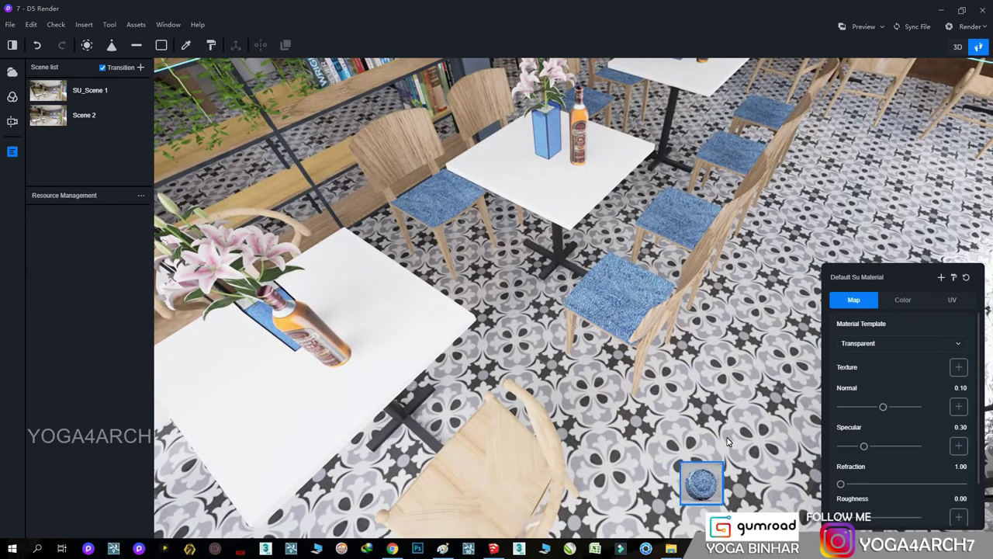
# - Copy the chair wood material back onto the chair seats
pyautogui.click(634, 355)
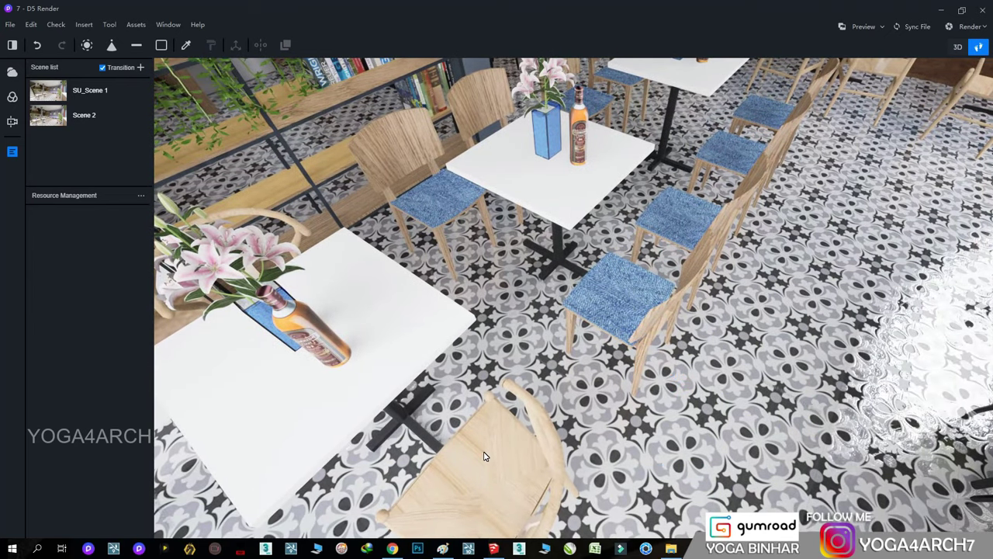
pyautogui.click(484, 456)
pyautogui.click(953, 278)
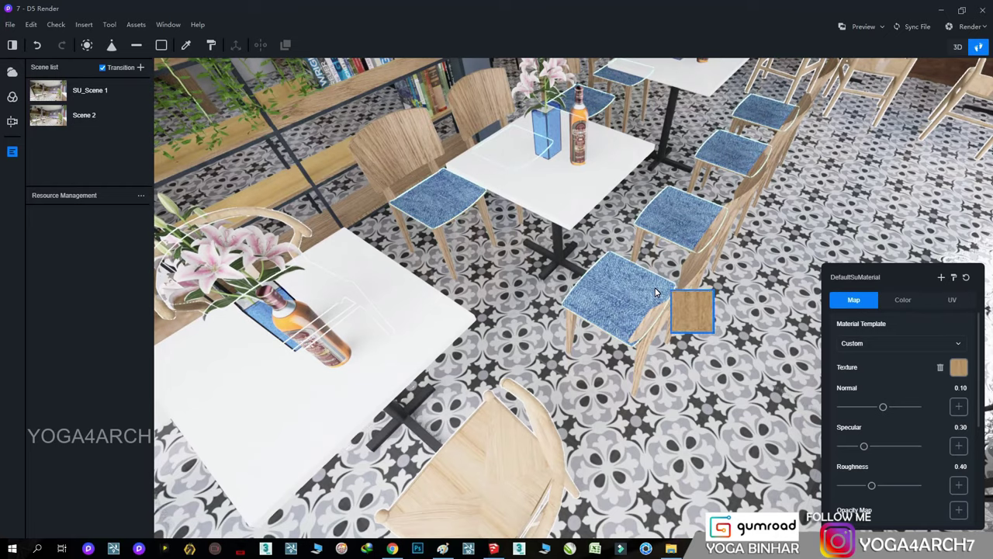
pyautogui.click(646, 294)
pyautogui.scroll(-4, 699, 279)
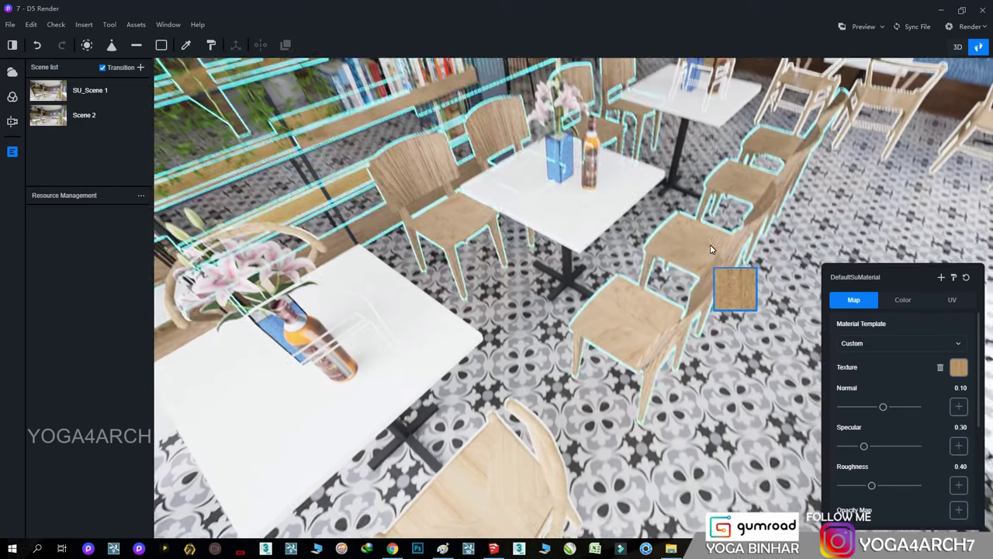
pyautogui.scroll(5, 645, 278)
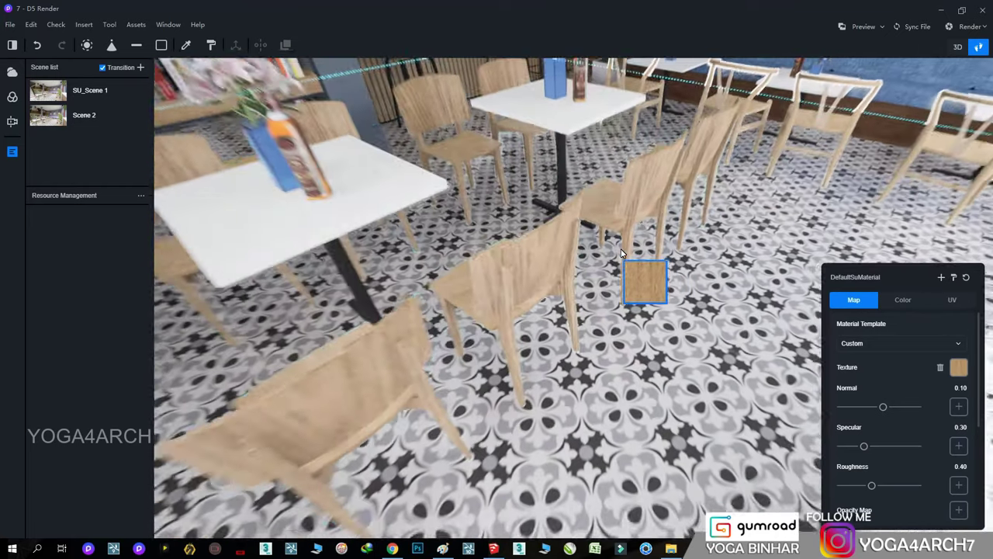
pyautogui.scroll(-3, 595, 132)
pyautogui.press('Escape')
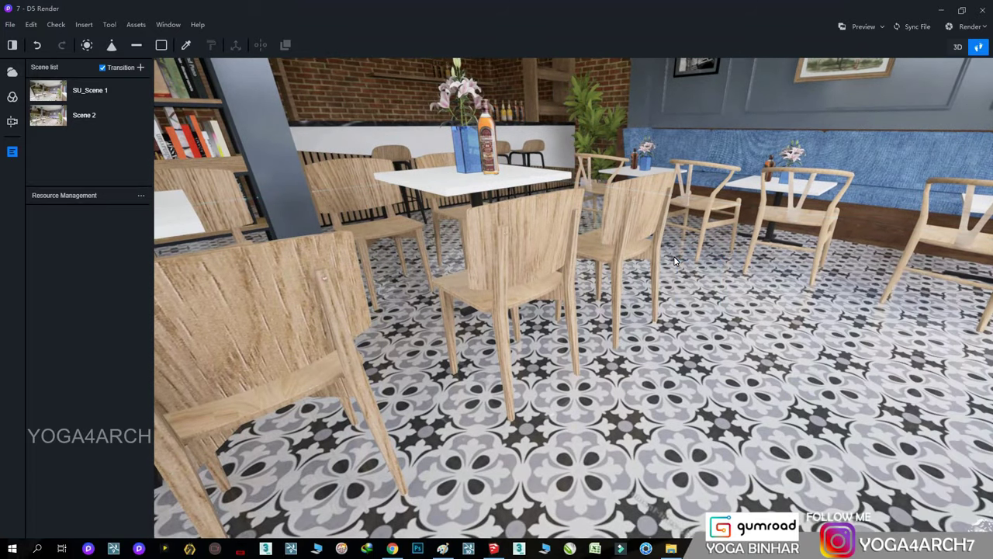
pyautogui.scroll(2, 570, 208)
pyautogui.scroll(-3, 570, 208)
pyautogui.scroll(4, 574, 272)
pyautogui.scroll(-2, 613, 376)
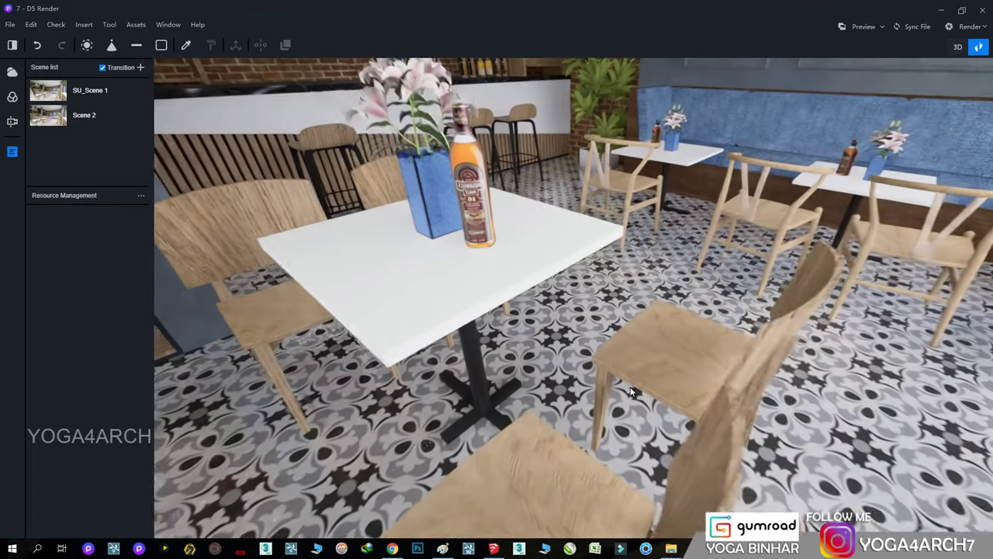
# - Make the front table top glossy with Roughness 0.01 and Metal 0.50
pyautogui.click(413, 318)
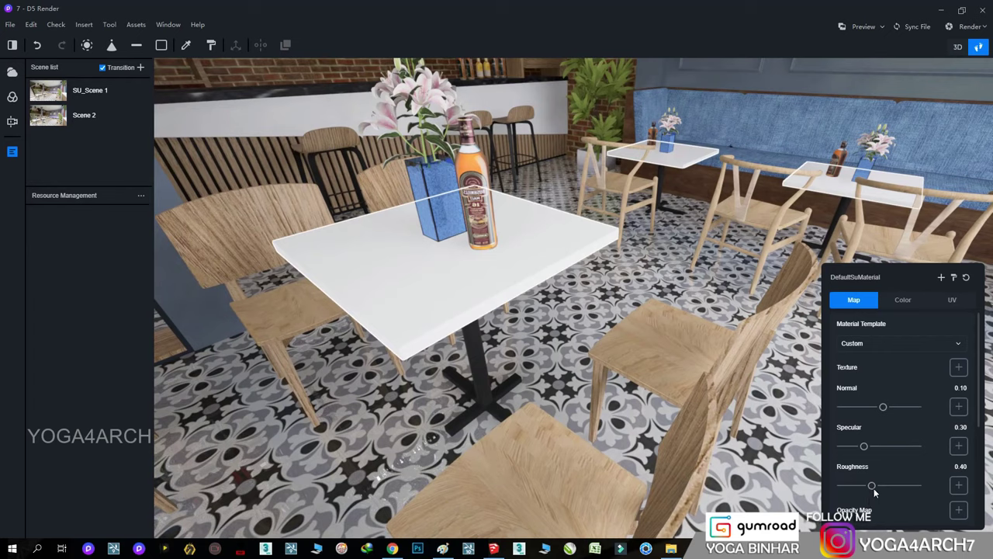
pyautogui.scroll(-2, 876, 478)
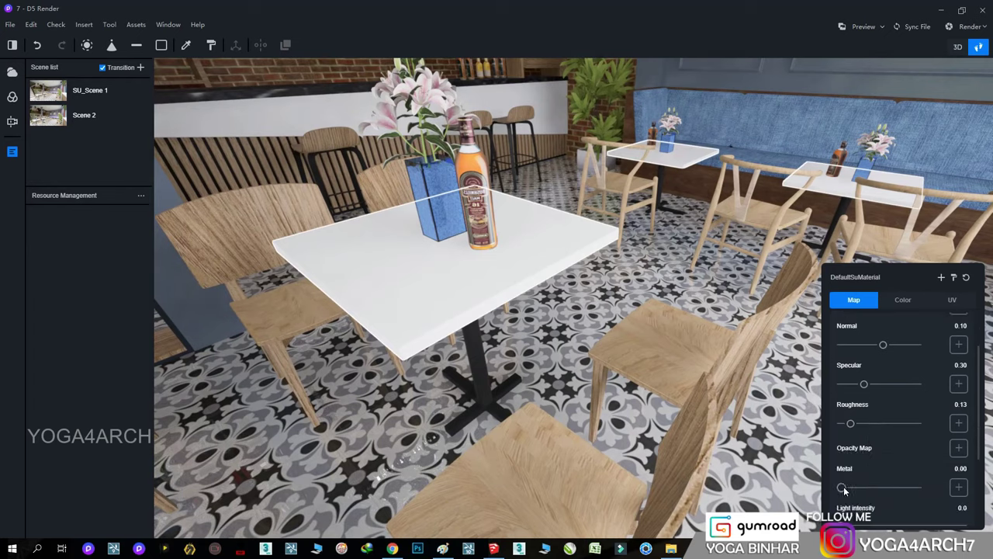
pyautogui.click(866, 489)
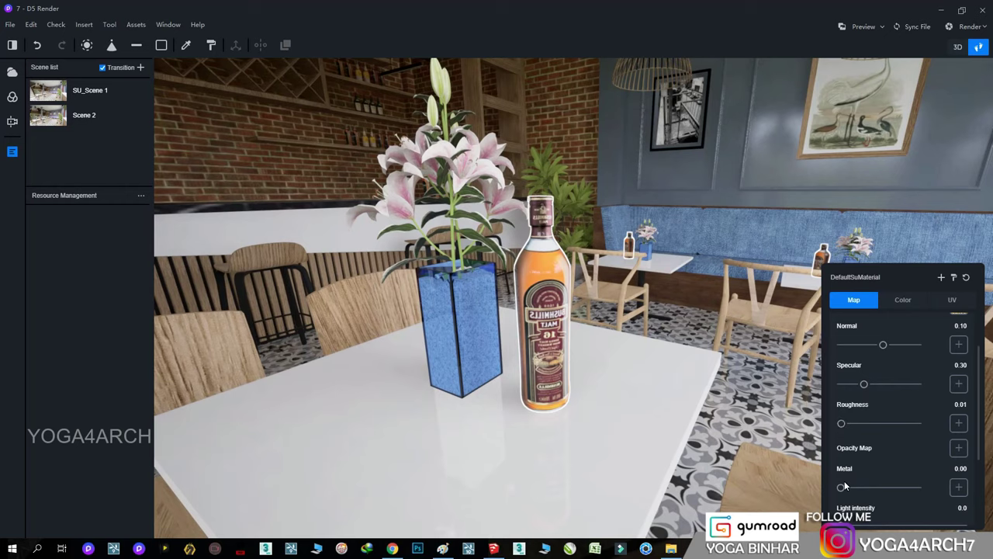
pyautogui.moveTo(842, 488); pyautogui.dragTo(879, 488)
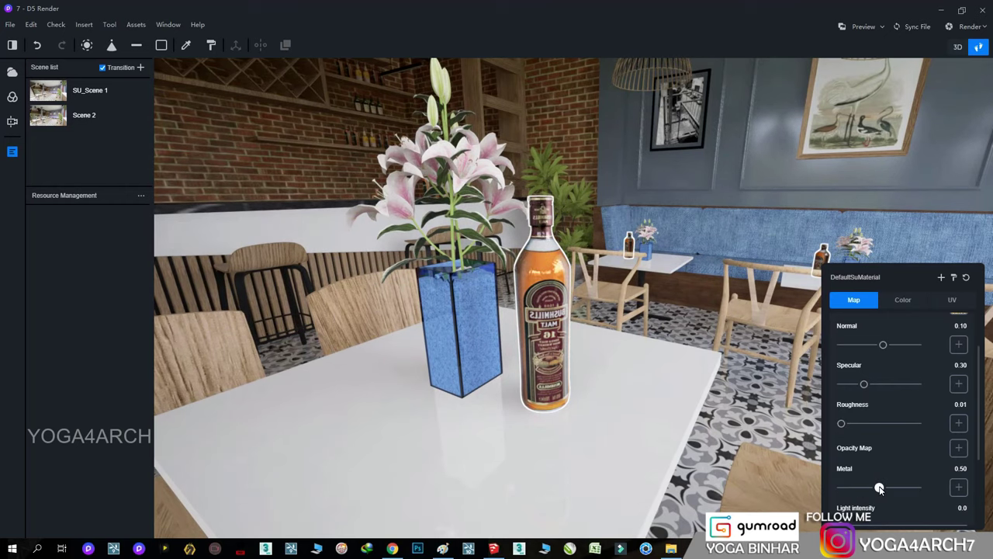
pyautogui.scroll(-3, 566, 404)
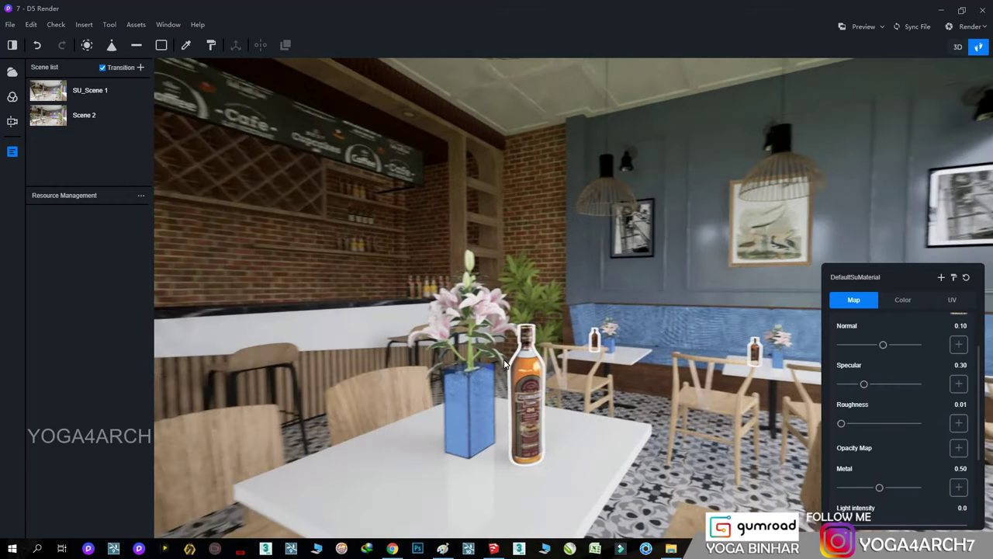
pyautogui.moveTo(567, 403); pyautogui.dragTo(486, 385, button='right')
pyautogui.scroll(3, 485, 384)
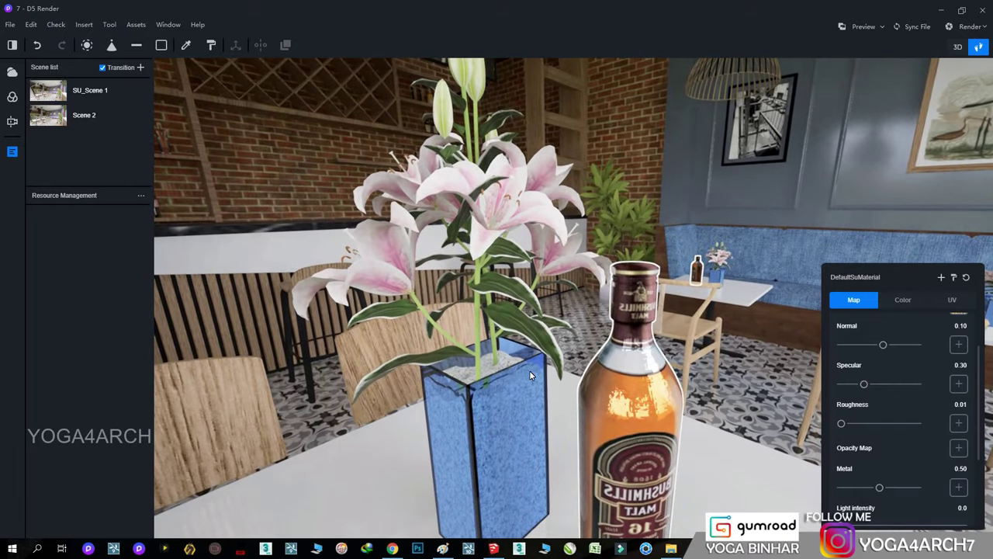
# - Clear the vase glass: refraction 1.00 and its blue colour desaturated
pyautogui.click(535, 366)
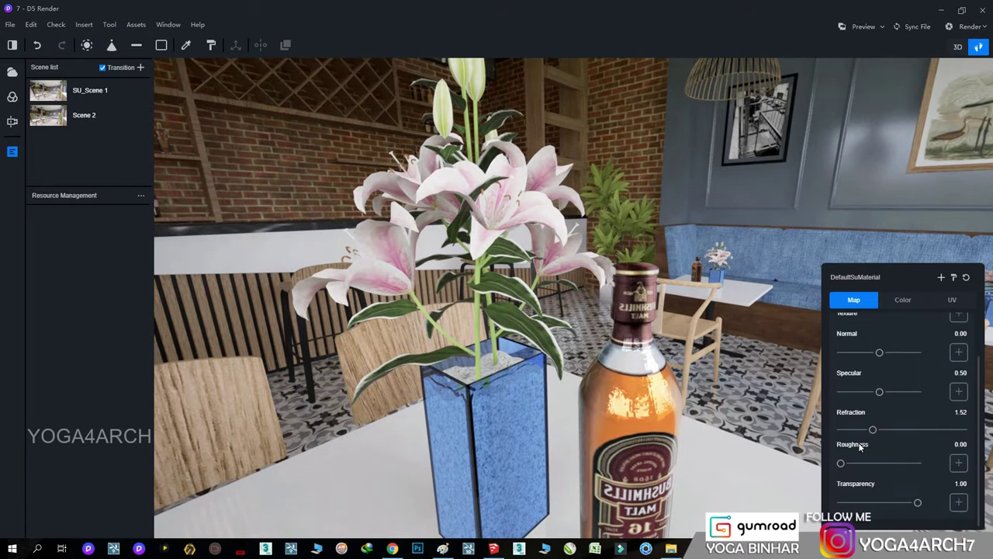
pyautogui.moveTo(868, 433); pyautogui.dragTo(811, 435)
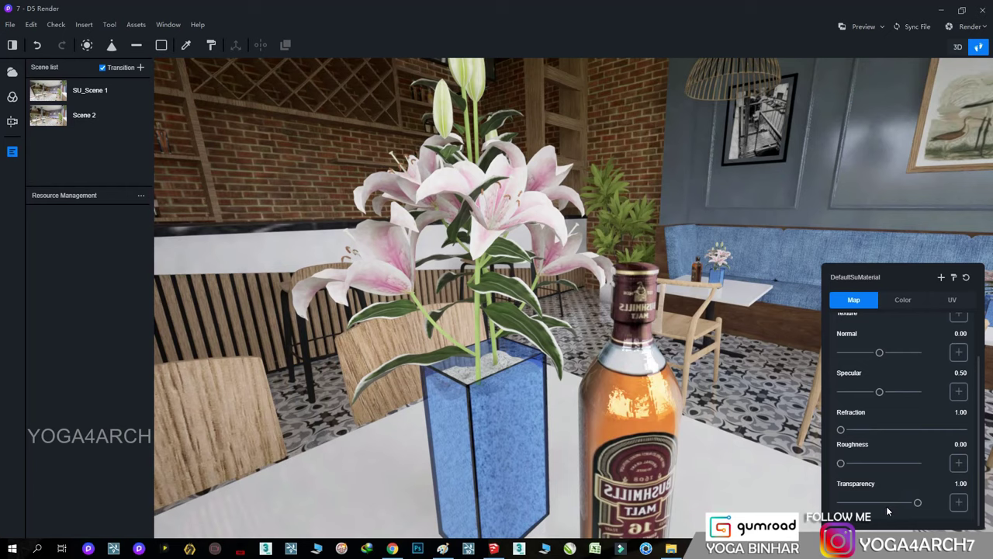
pyautogui.click(905, 300)
pyautogui.moveTo(944, 380); pyautogui.dragTo(854, 380)
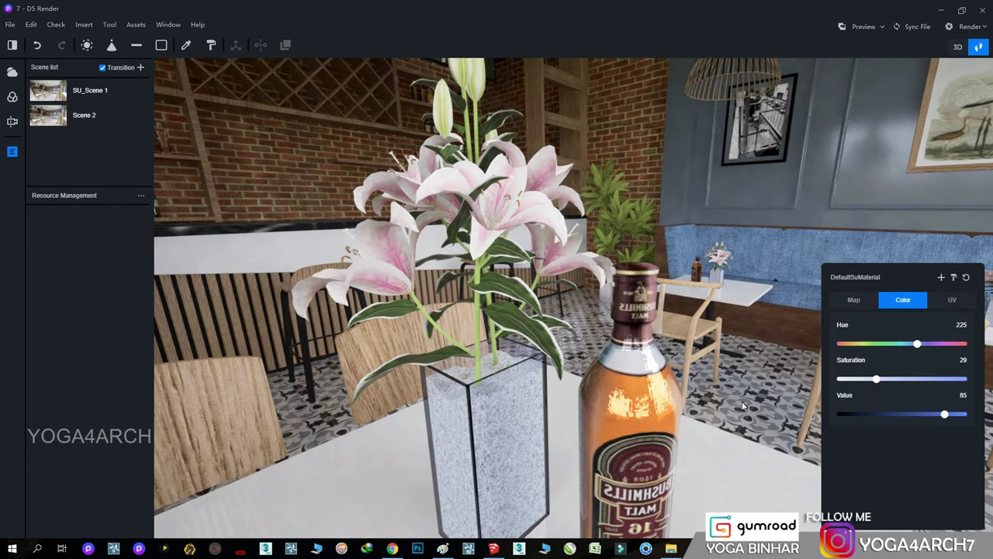
# - Darken the potted plant leaves and set their Metal to 0.66
pyautogui.moveTo(742, 406); pyautogui.dragTo(710, 312, button='right')
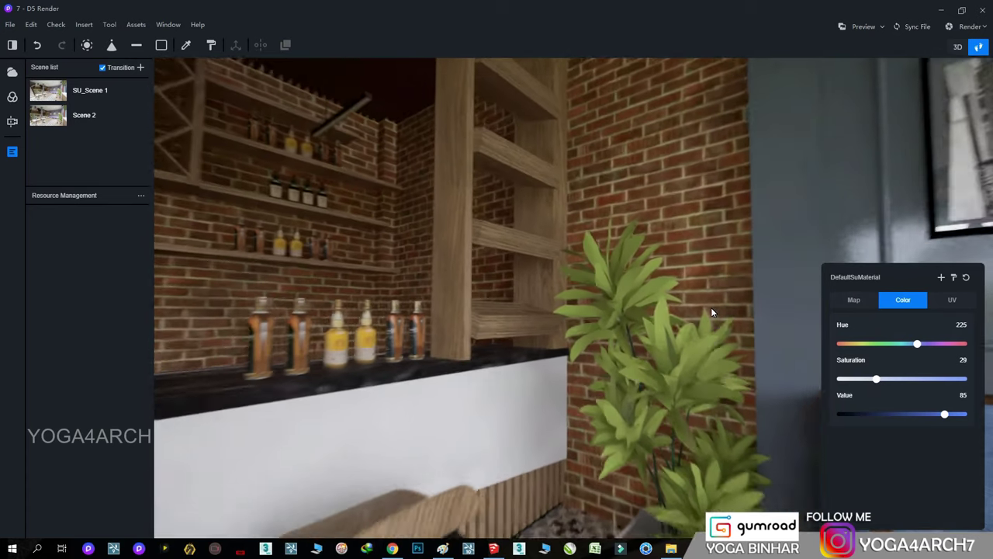
pyautogui.click(682, 285)
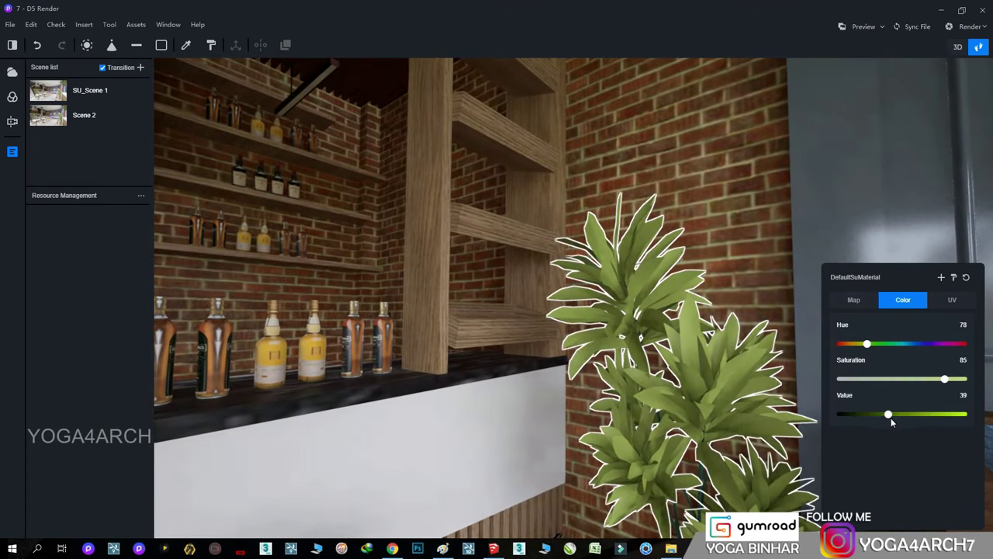
pyautogui.moveTo(889, 415); pyautogui.dragTo(874, 415)
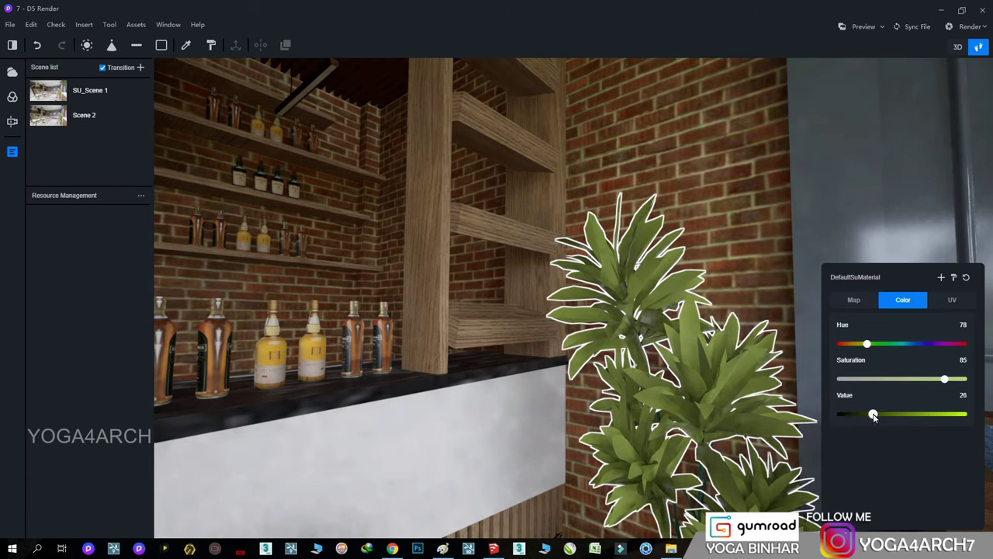
pyautogui.click(854, 300)
pyautogui.scroll(-2, 915, 442)
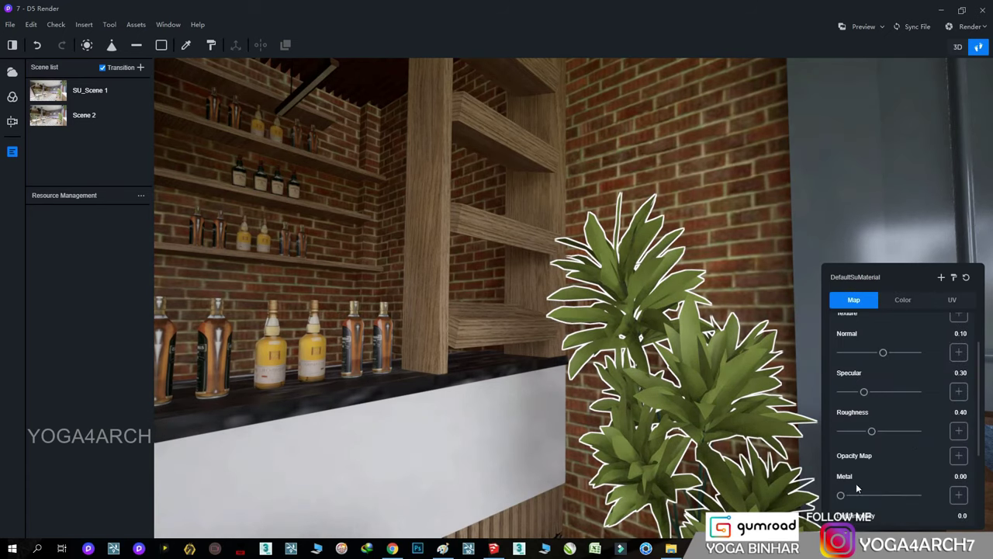
pyautogui.moveTo(840, 495); pyautogui.dragTo(890, 496)
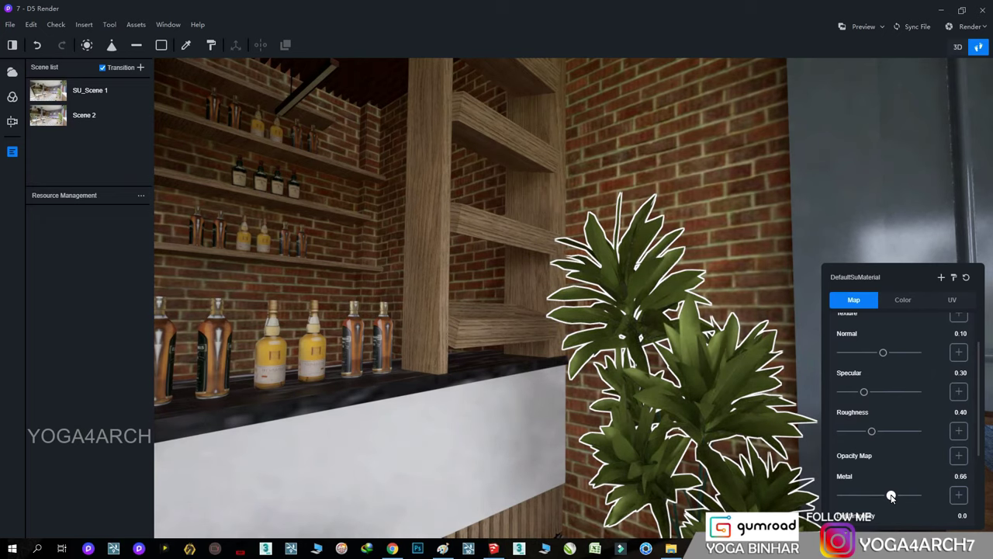
pyautogui.press('Escape')
pyautogui.moveTo(717, 441)
pyautogui.mouseDown(button='right')
pyautogui.moveTo(628, 423)
pyautogui.moveTo(683, 450)
pyautogui.moveTo(600, 390)
pyautogui.moveTo(580, 399)
pyautogui.moveTo(605, 437)
pyautogui.moveTo(641, 358)
pyautogui.moveTo(584, 327)
pyautogui.moveTo(547, 275)
pyautogui.moveTo(718, 251)
pyautogui.mouseUp(button='right')
# - Raise the ceiling downlight material's light intensity so it glows
pyautogui.click(743, 136)
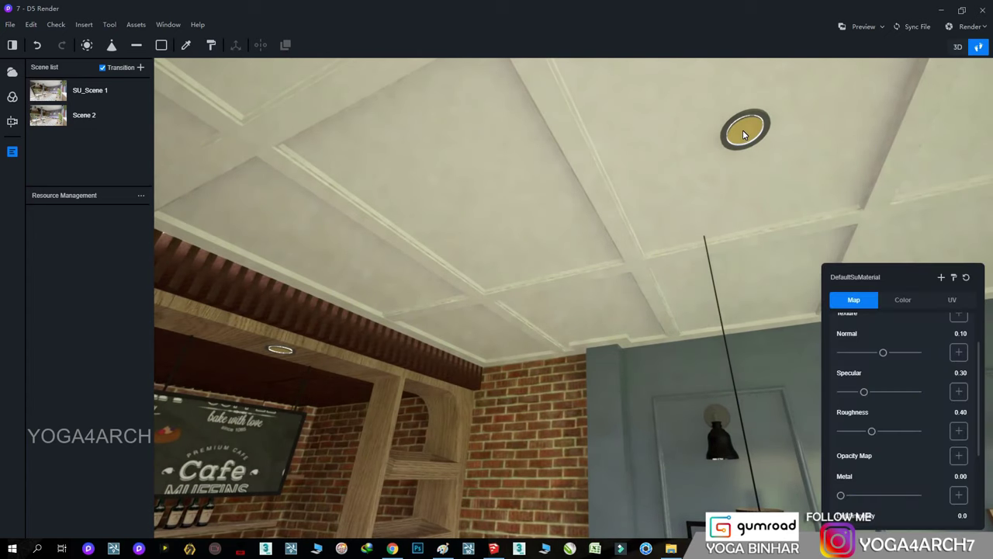
pyautogui.scroll(-3, 932, 435)
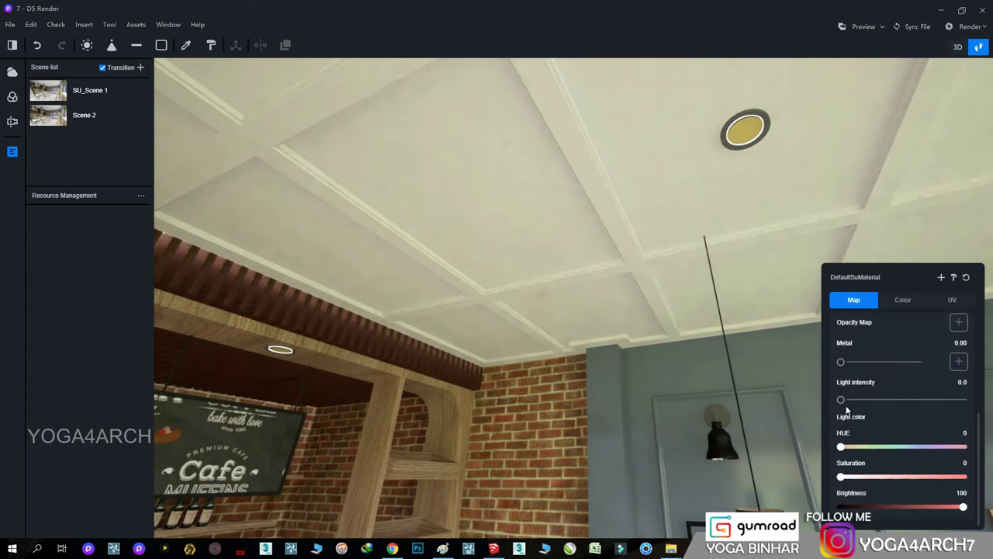
pyautogui.moveTo(842, 401); pyautogui.dragTo(843, 400)
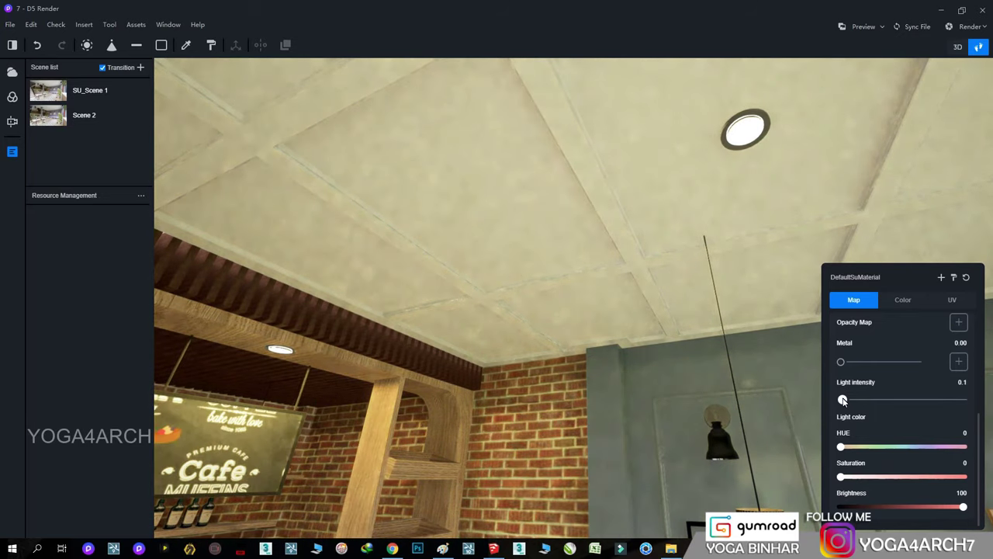
pyautogui.moveTo(621, 411)
pyautogui.mouseDown(button='right')
pyautogui.moveTo(570, 490)
pyautogui.moveTo(823, 491)
pyautogui.moveTo(974, 280)
pyautogui.mouseUp(button='right')
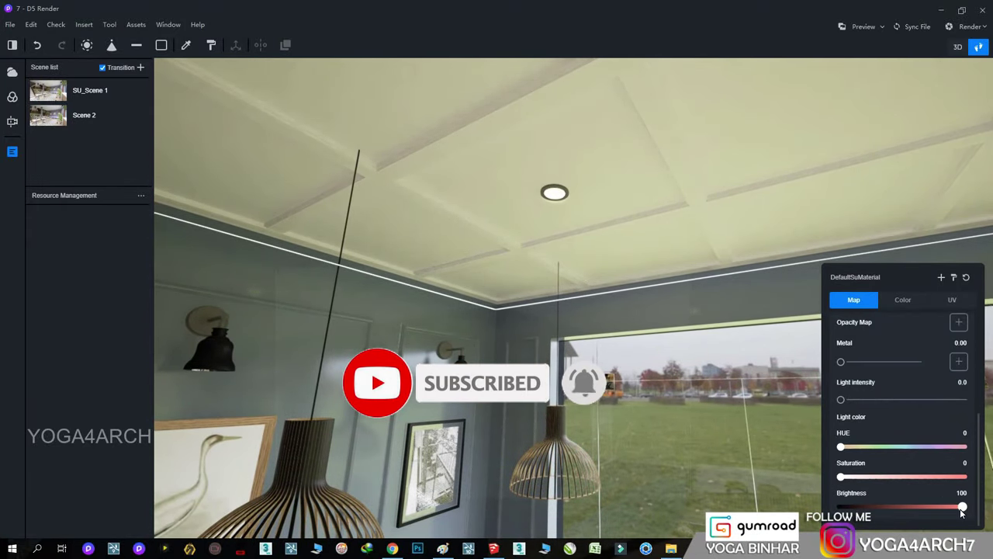
# - Set the ceiling colour to Saturation 0 at Value 100, removing the yellow tint
pyautogui.scroll(3, 922, 463)
pyautogui.scroll(3, 921, 463)
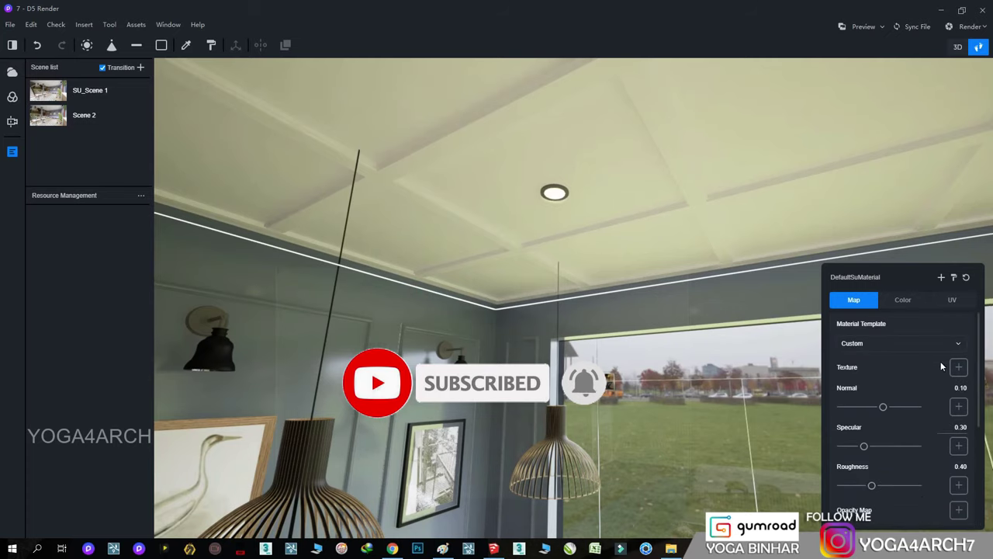
pyautogui.click(905, 302)
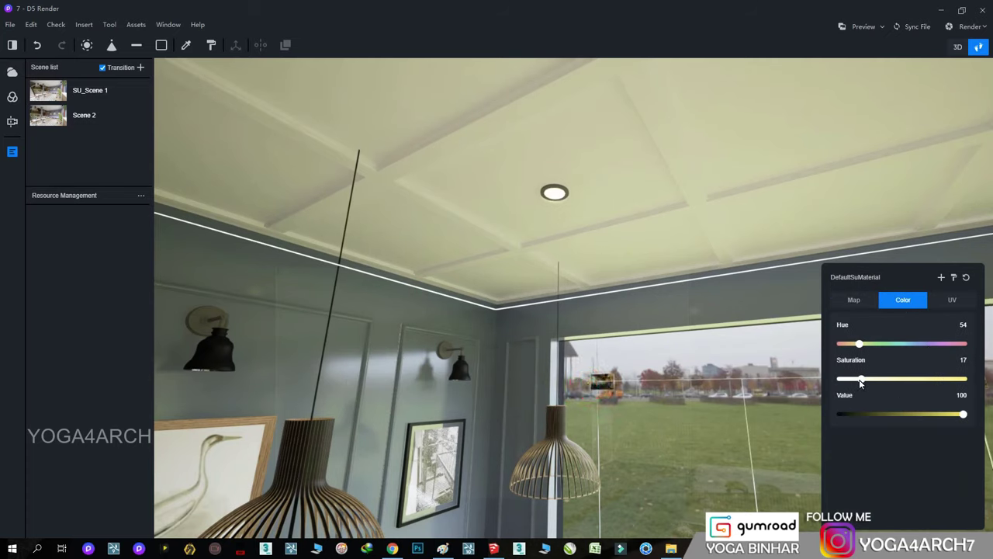
pyautogui.moveTo(860, 380); pyautogui.dragTo(821, 378)
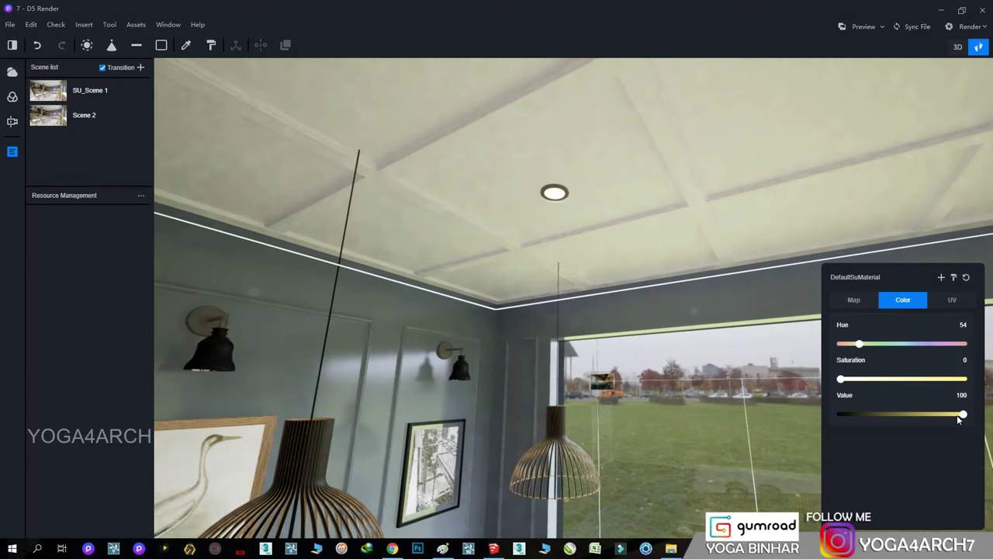
pyautogui.moveTo(959, 416); pyautogui.dragTo(914, 416)
pyautogui.press('Escape')
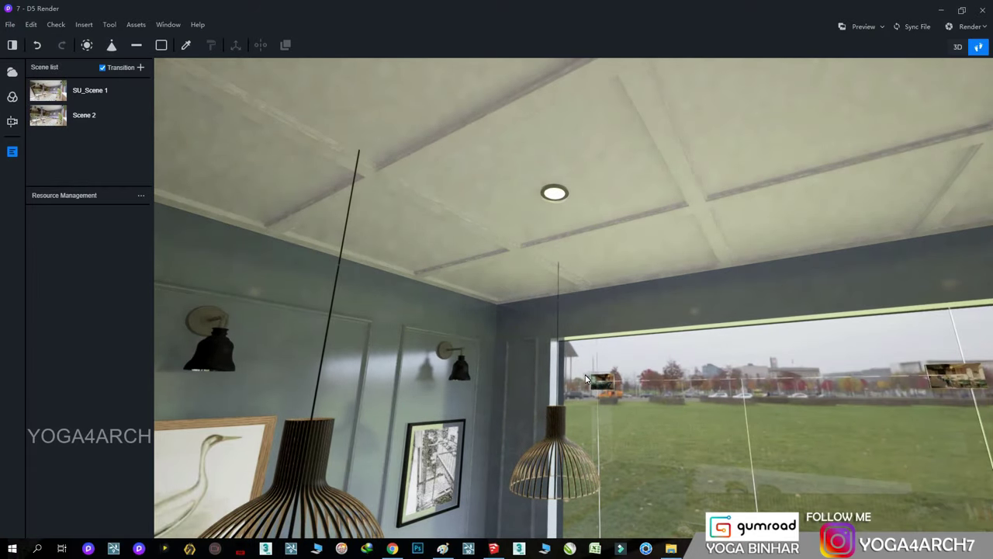
pyautogui.moveTo(805, 410)
pyautogui.mouseDown(button='right')
pyautogui.moveTo(706, 437)
pyautogui.moveTo(914, 377)
pyautogui.moveTo(811, 357)
pyautogui.mouseUp(button='right')
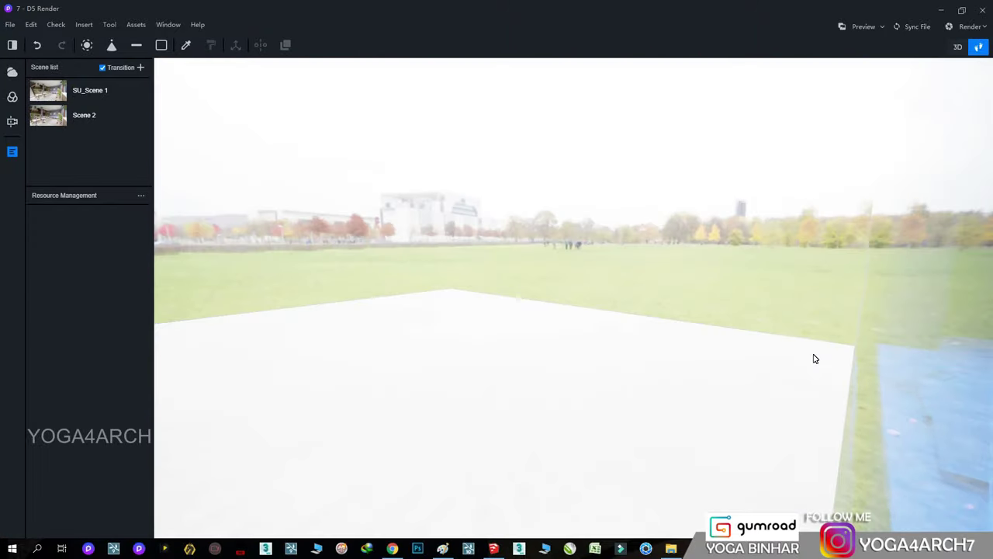
# - Brighten the blue-tinted glass by the shelf wall by raising its colour Value
pyautogui.click(812, 358)
pyautogui.moveTo(603, 326)
pyautogui.mouseDown(button='right')
pyautogui.moveTo(712, 343)
pyautogui.moveTo(660, 284)
pyautogui.mouseUp(button='right')
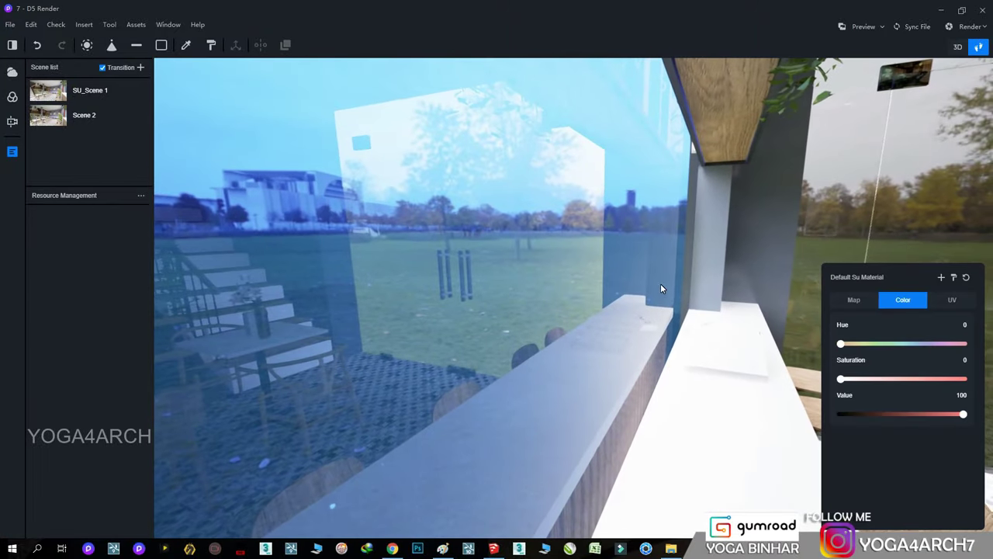
pyautogui.press('Escape')
pyautogui.moveTo(664, 165)
pyautogui.mouseDown(button='right')
pyautogui.moveTo(479, 213)
pyautogui.moveTo(655, 85)
pyautogui.moveTo(570, 151)
pyautogui.moveTo(467, 165)
pyautogui.moveTo(501, 169)
pyautogui.moveTo(543, 230)
pyautogui.mouseUp(button='right')
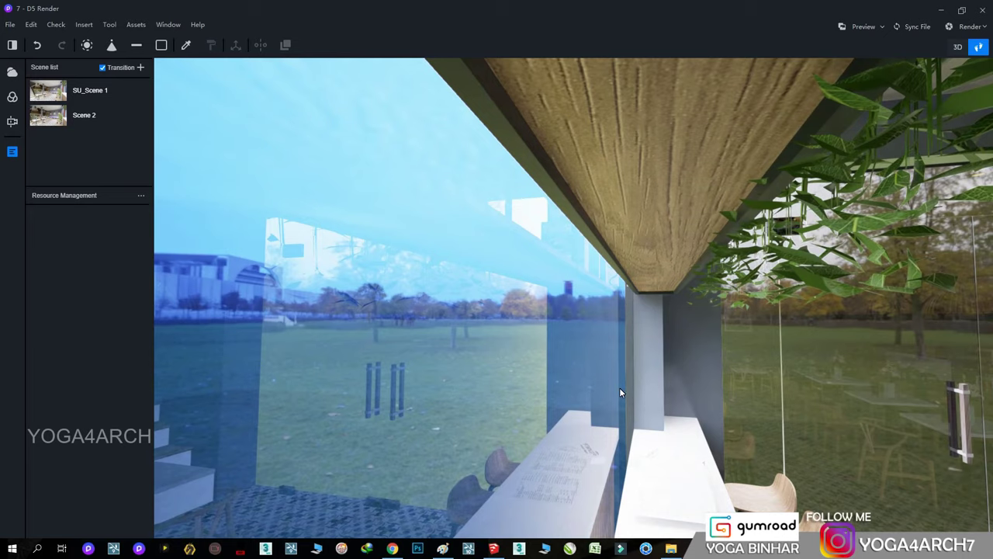
pyautogui.moveTo(620, 390); pyautogui.dragTo(648, 395, button='right')
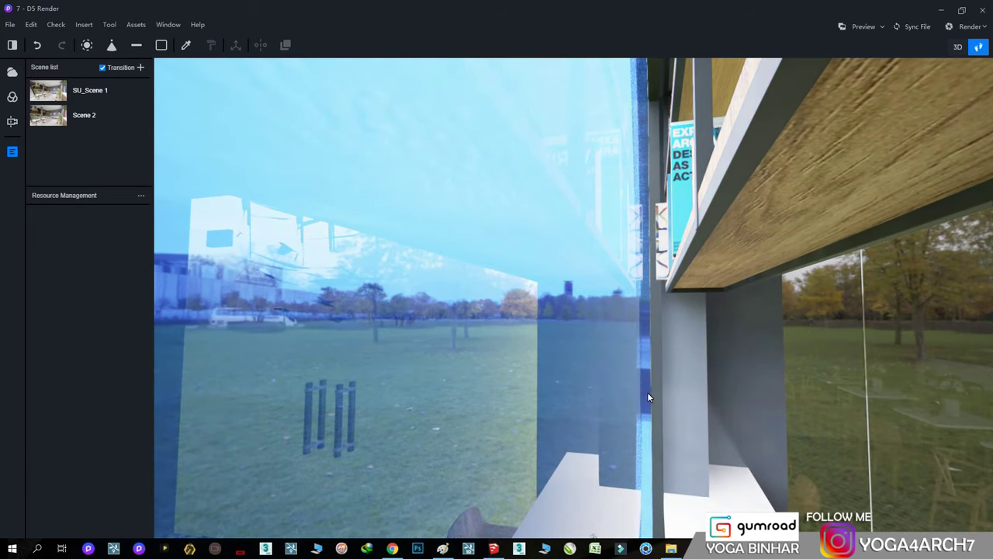
pyautogui.scroll(3, 649, 399)
pyautogui.click(720, 460)
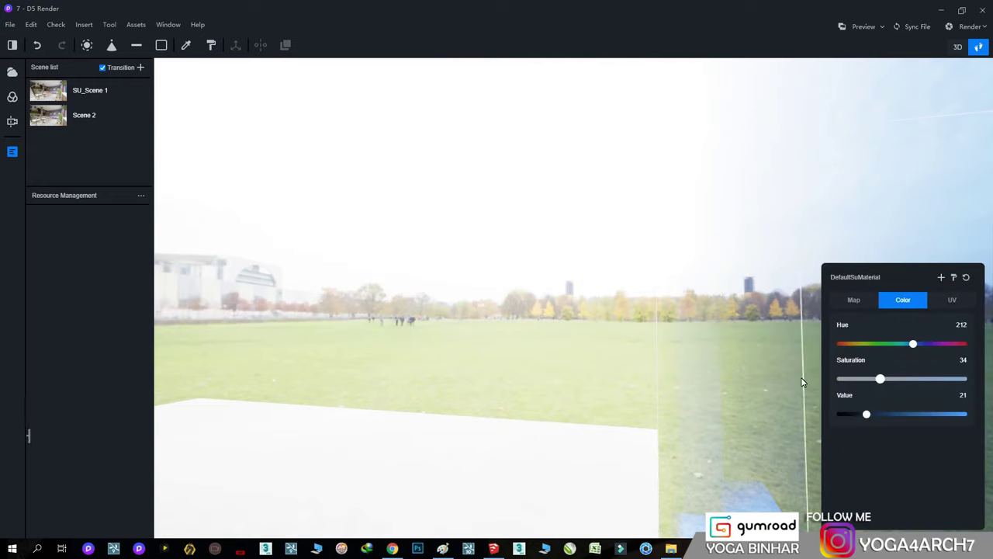
pyautogui.moveTo(866, 415); pyautogui.dragTo(976, 427)
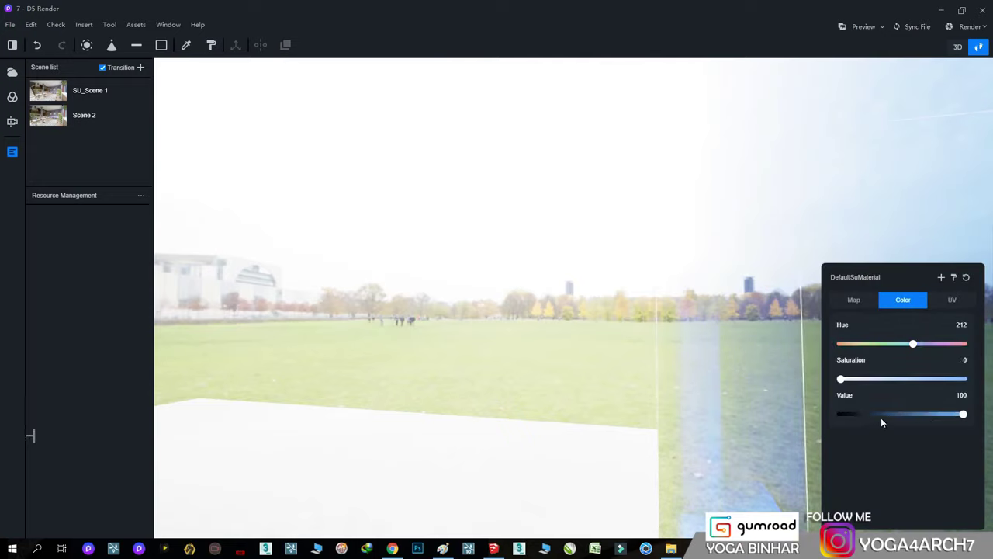
pyautogui.press('Escape')
pyautogui.scroll(-3, 417, 413)
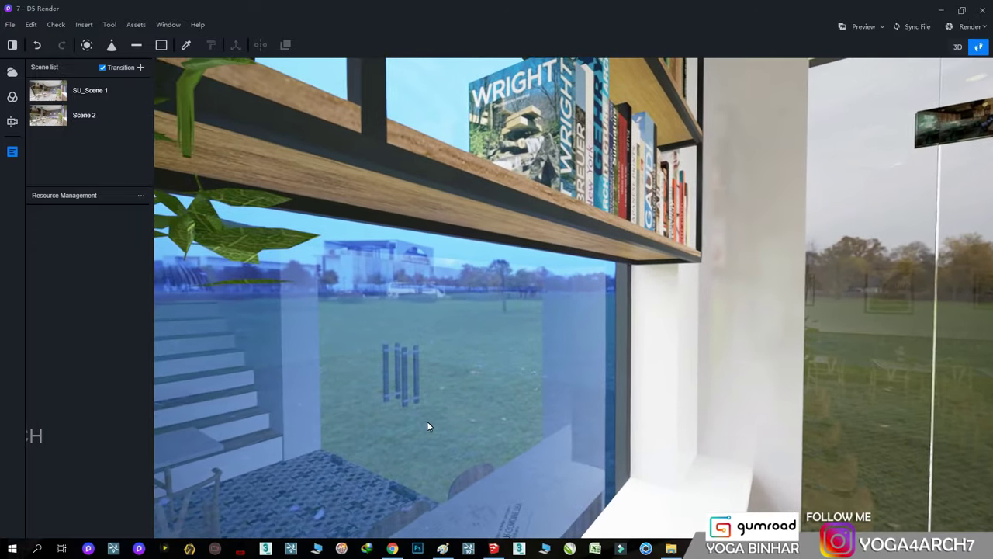
pyautogui.scroll(5, 435, 462)
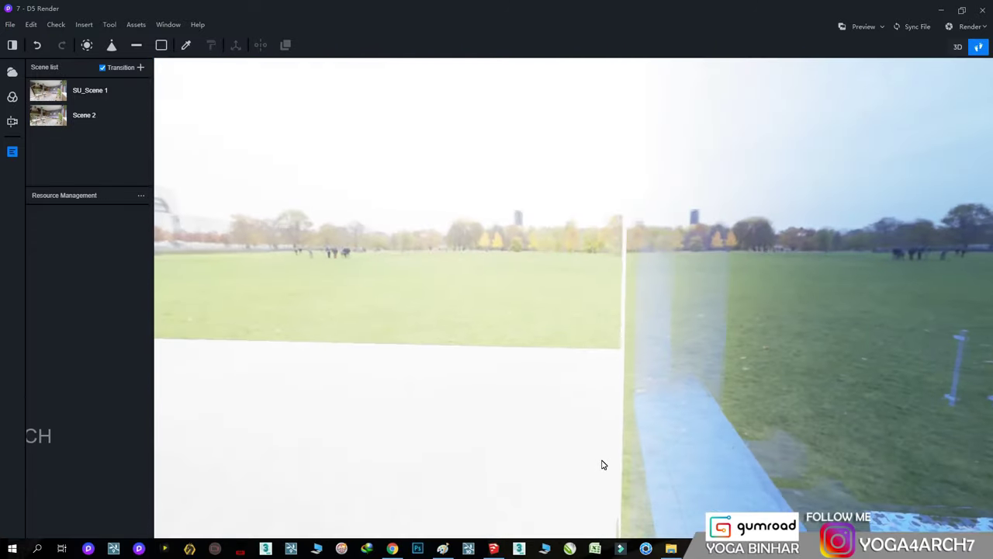
# - Remove the blue tint from the other glass pane and brighten the glass door
pyautogui.click(685, 435)
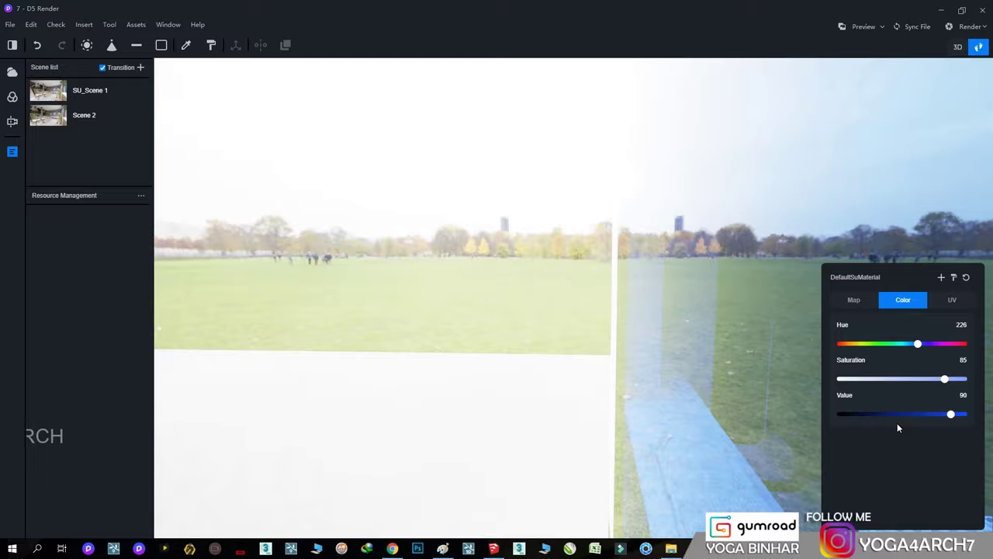
pyautogui.moveTo(944, 380); pyautogui.dragTo(742, 384)
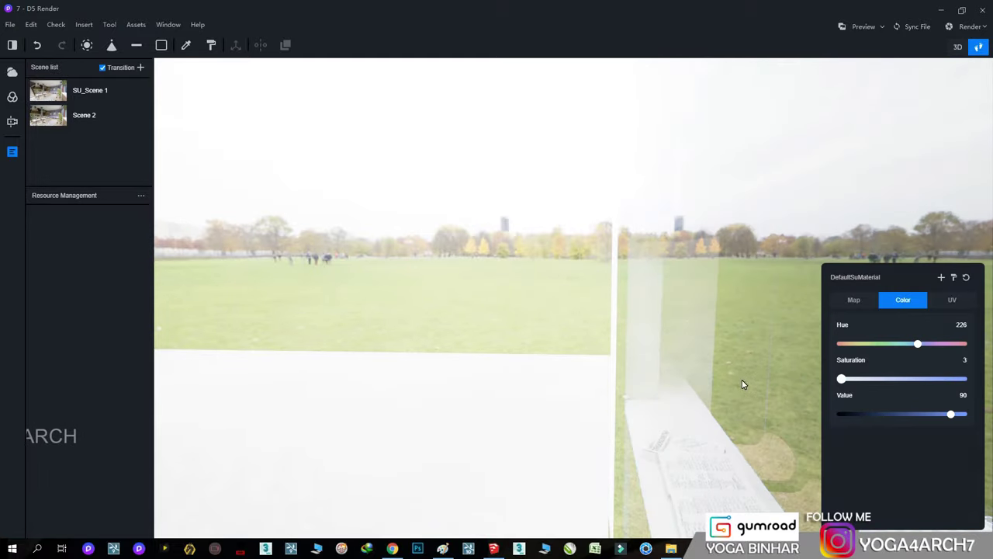
pyautogui.press('Escape')
pyautogui.scroll(-5, 433, 392)
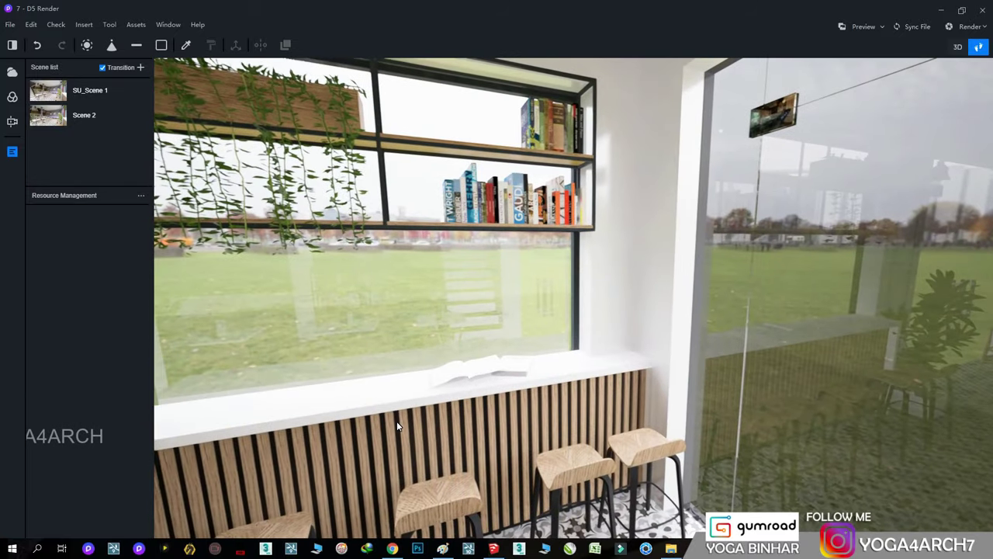
pyautogui.moveTo(403, 433); pyautogui.dragTo(133, 409, button='right')
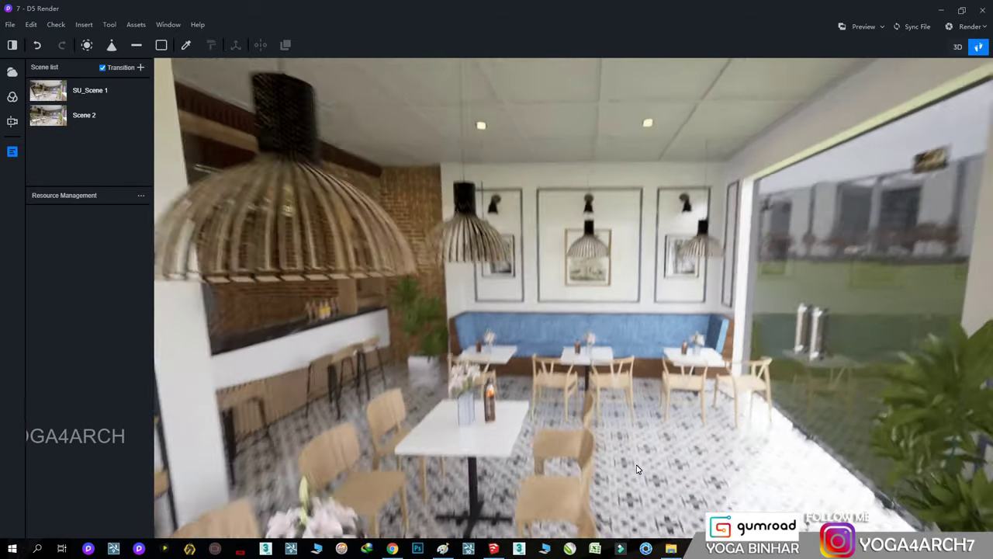
pyautogui.moveTo(674, 411); pyautogui.dragTo(779, 362, button='right')
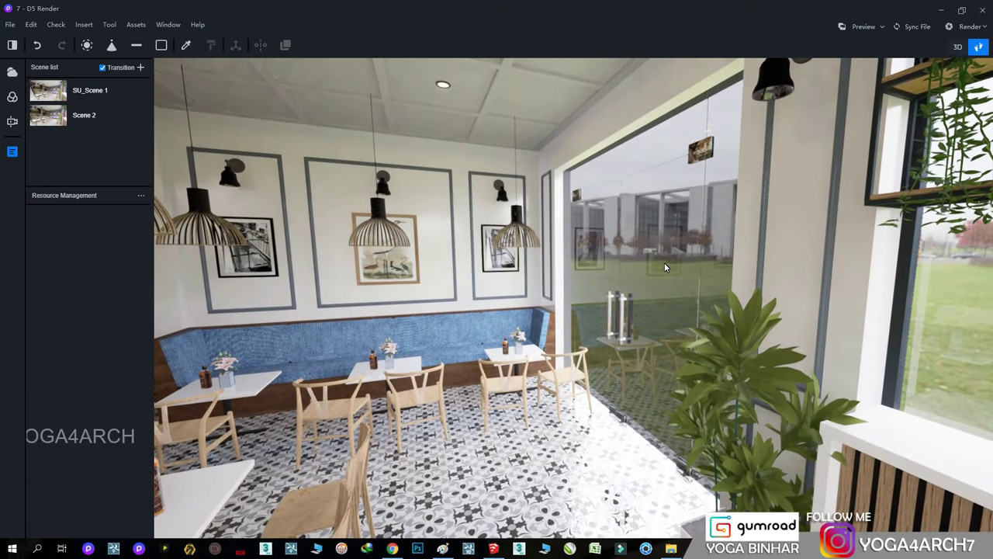
pyautogui.click(665, 265)
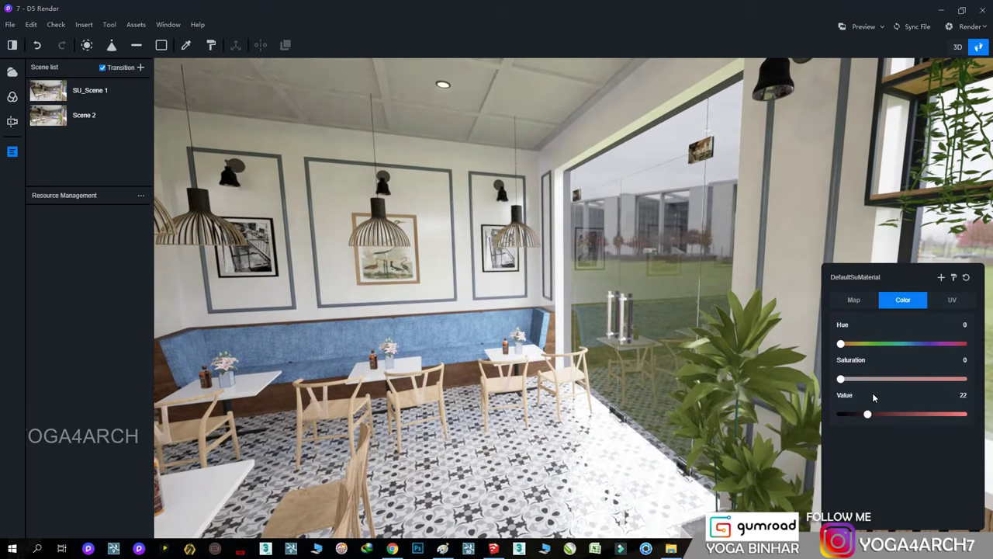
pyautogui.moveTo(868, 415)
pyautogui.mouseDown()
pyautogui.moveTo(963, 415)
pyautogui.moveTo(932, 416)
pyautogui.mouseUp()
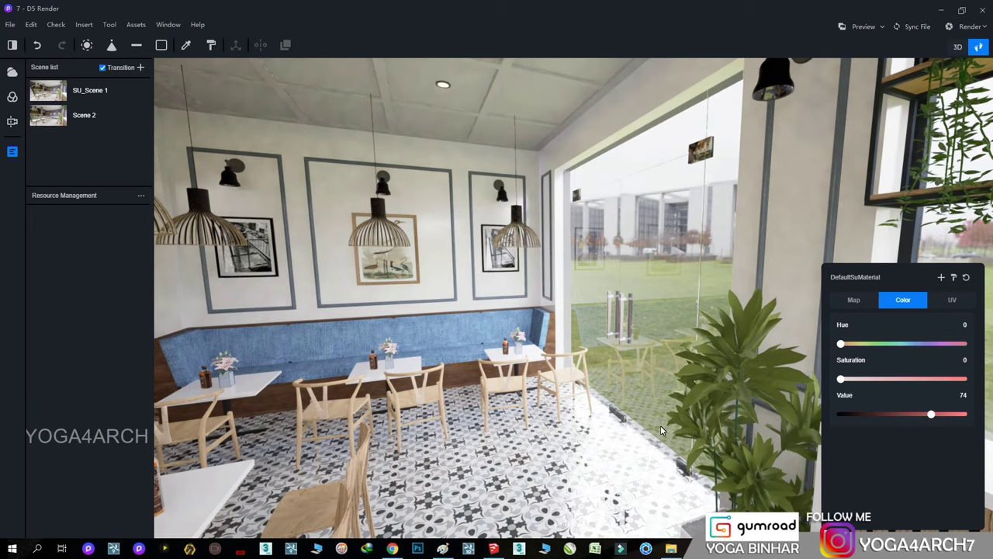
pyautogui.press('Escape')
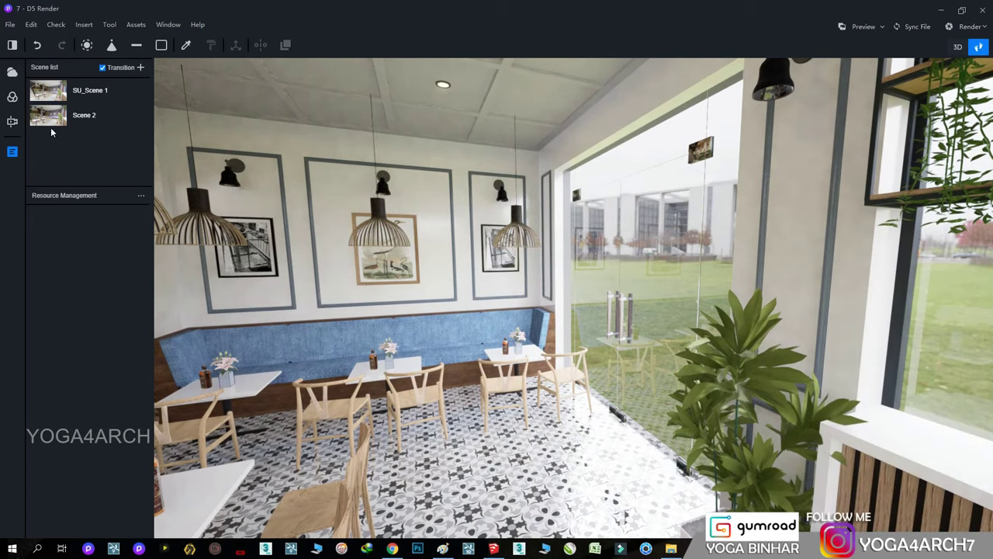
# - Switch to the Scene 2 camera view and bring up the outdoor sun and sky settings
pyautogui.click(54, 121)
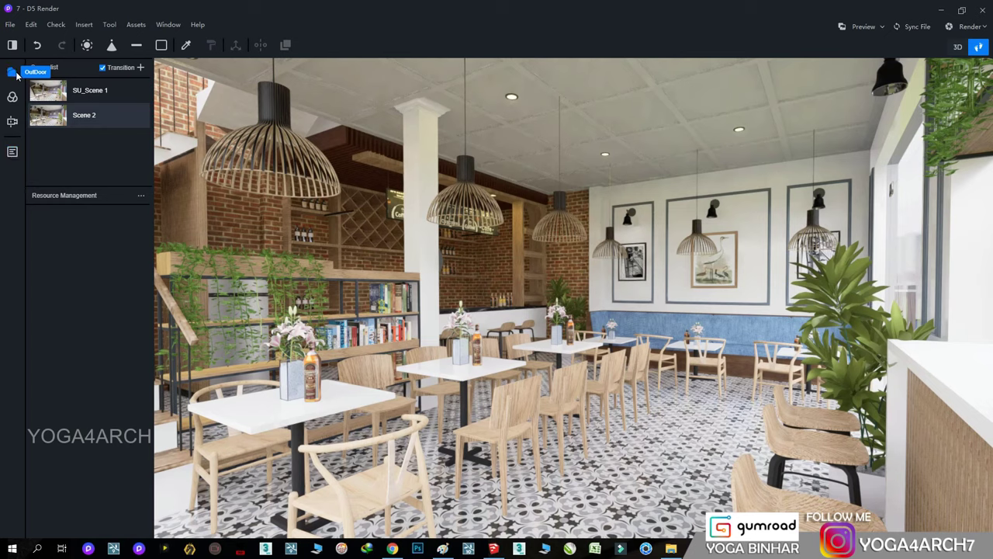
pyautogui.click(12, 72)
pyautogui.scroll(-3, 99, 413)
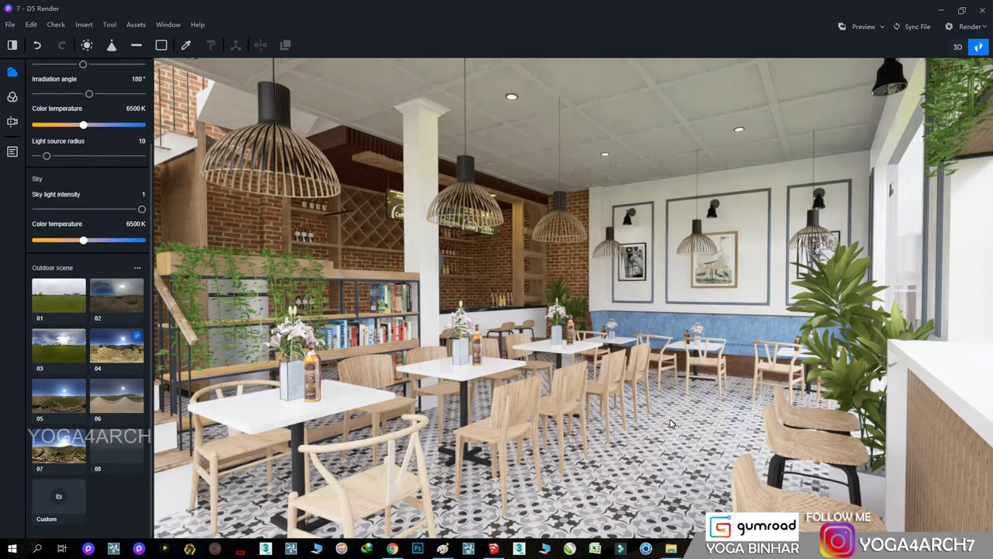
pyautogui.scroll(1, 671, 423)
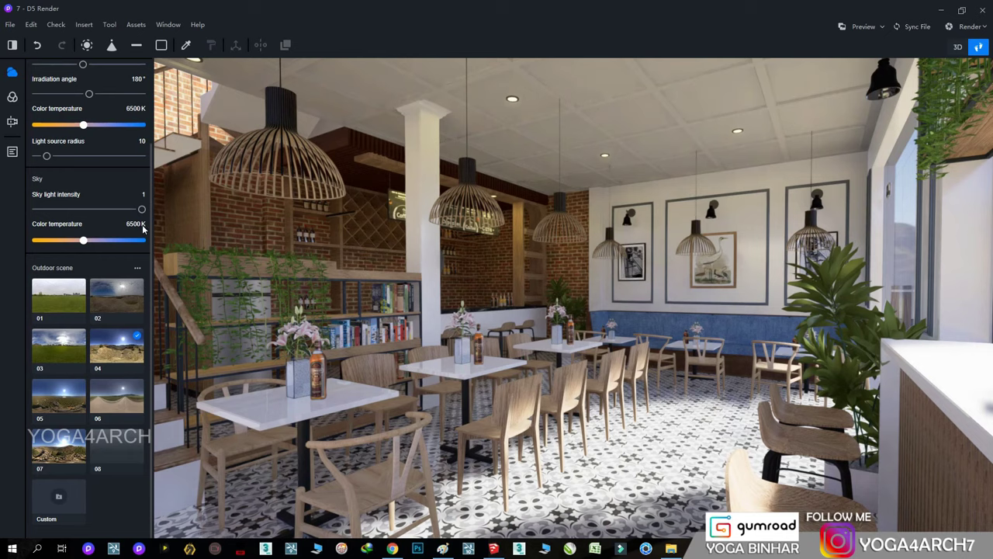
pyautogui.scroll(1, 51, 111)
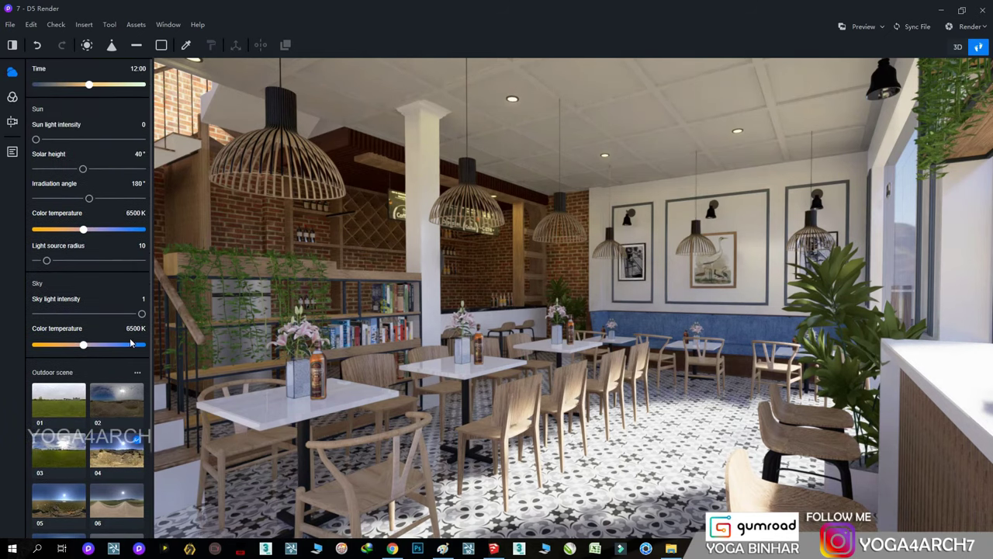
# - Rotate the outdoor sky to 327° and select the wall to edit its material
pyautogui.click(137, 372)
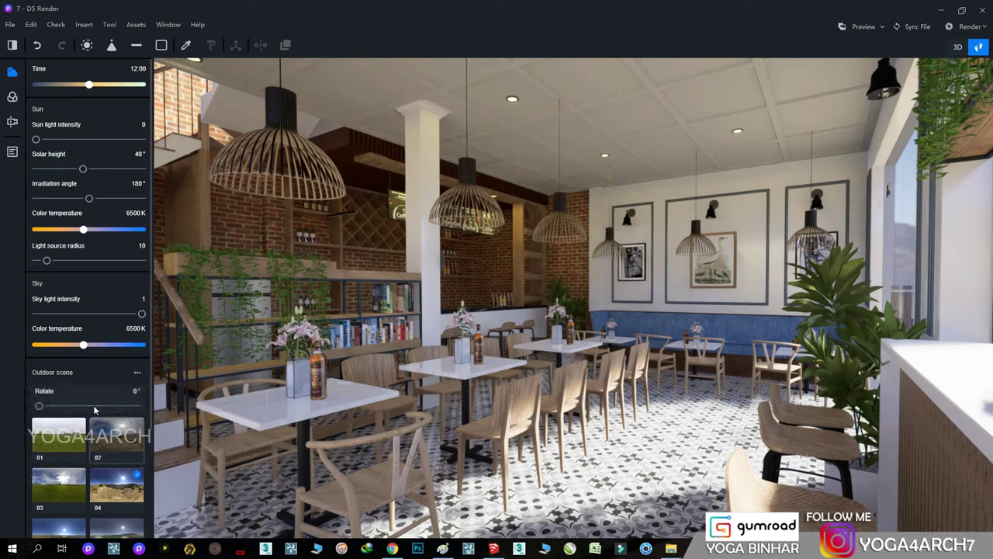
pyautogui.moveTo(39, 406); pyautogui.dragTo(123, 416)
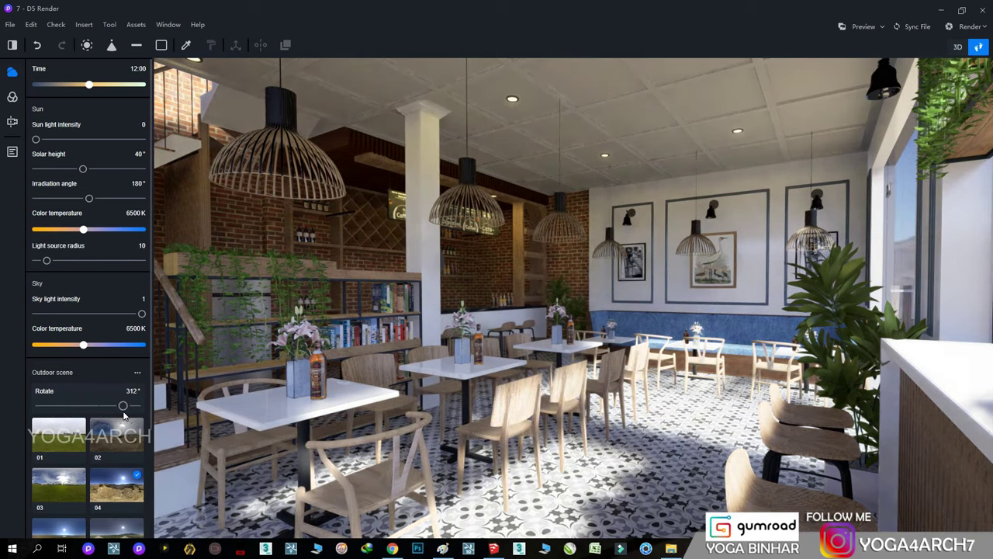
pyautogui.moveTo(125, 416); pyautogui.dragTo(132, 416)
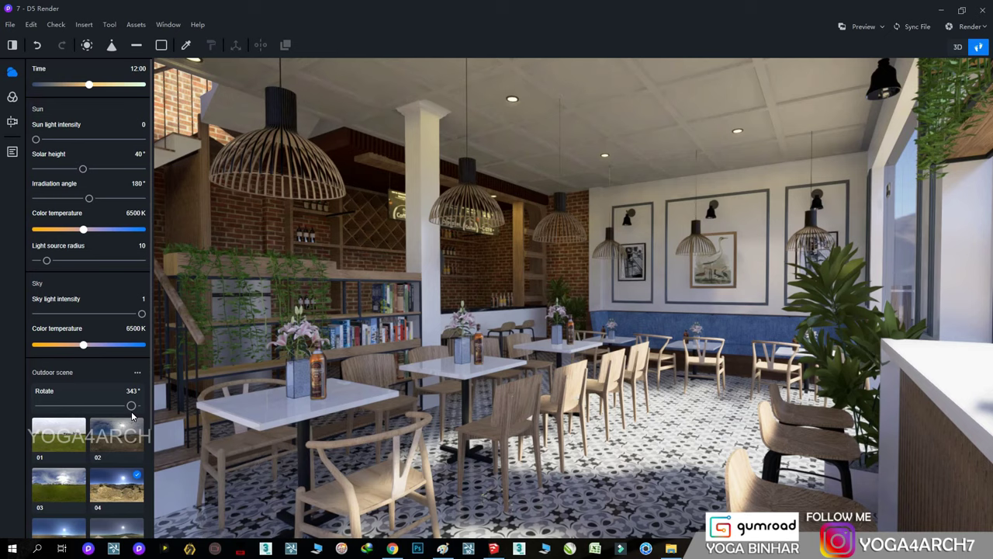
pyautogui.moveTo(132, 417); pyautogui.dragTo(128, 418)
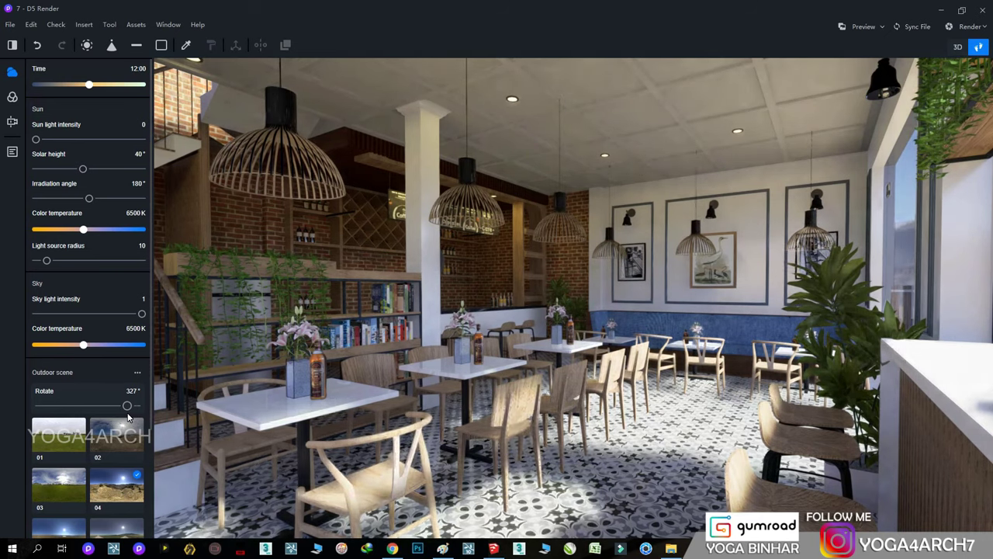
pyautogui.click(747, 221)
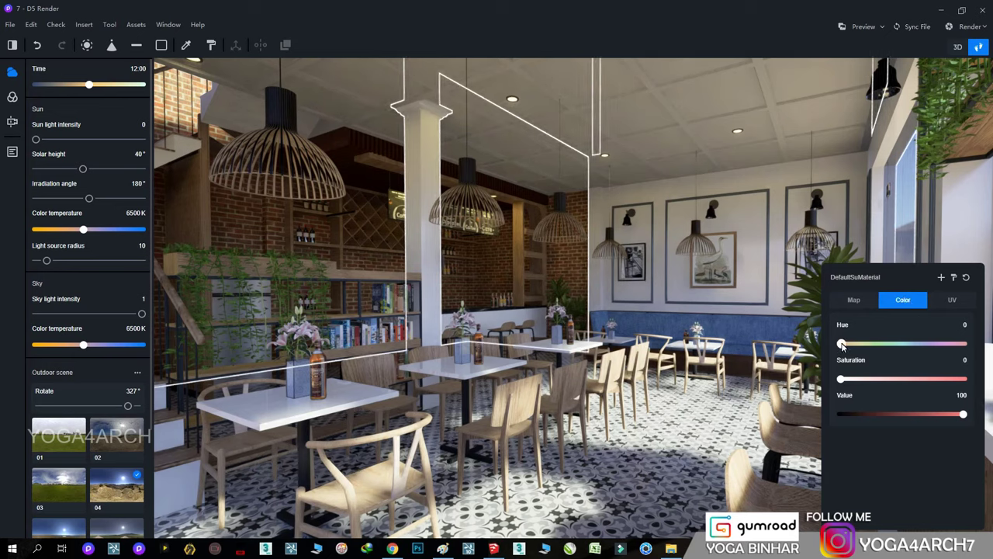
# - Recolour the wall and column material to Hue 212, Saturation 43, Value 31
pyautogui.moveTo(843, 346)
pyautogui.mouseDown()
pyautogui.moveTo(879, 345)
pyautogui.moveTo(810, 341)
pyautogui.mouseUp()
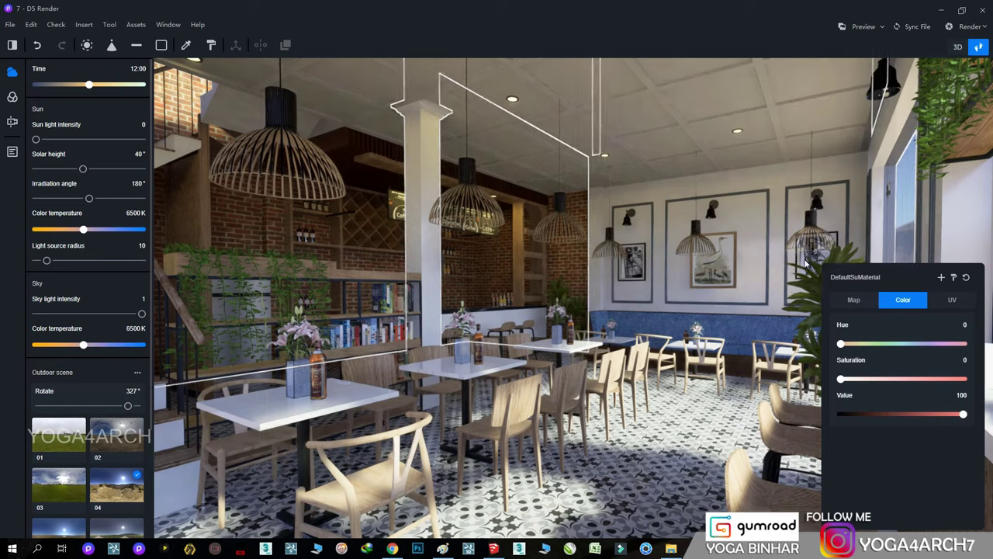
pyautogui.moveTo(842, 344); pyautogui.dragTo(899, 344)
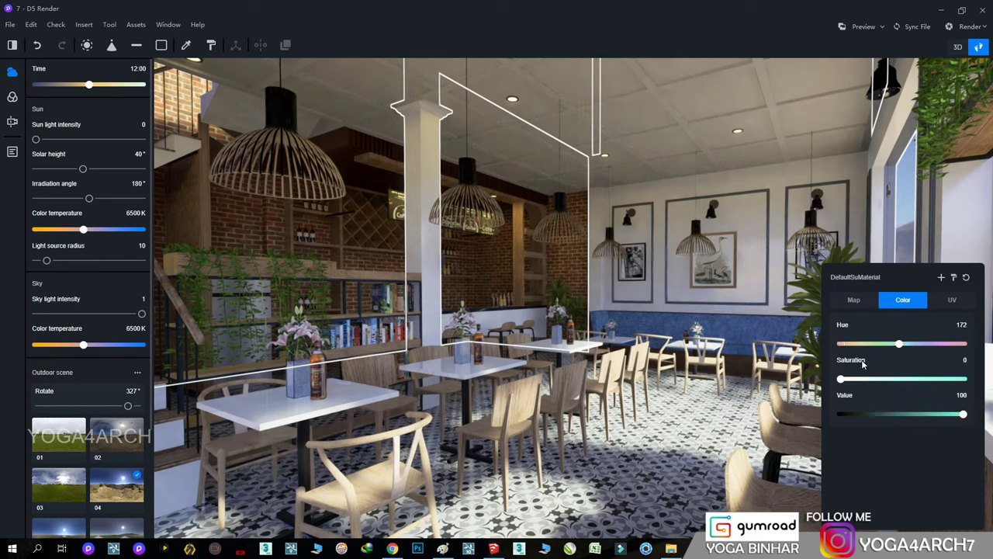
pyautogui.moveTo(841, 379); pyautogui.dragTo(894, 379)
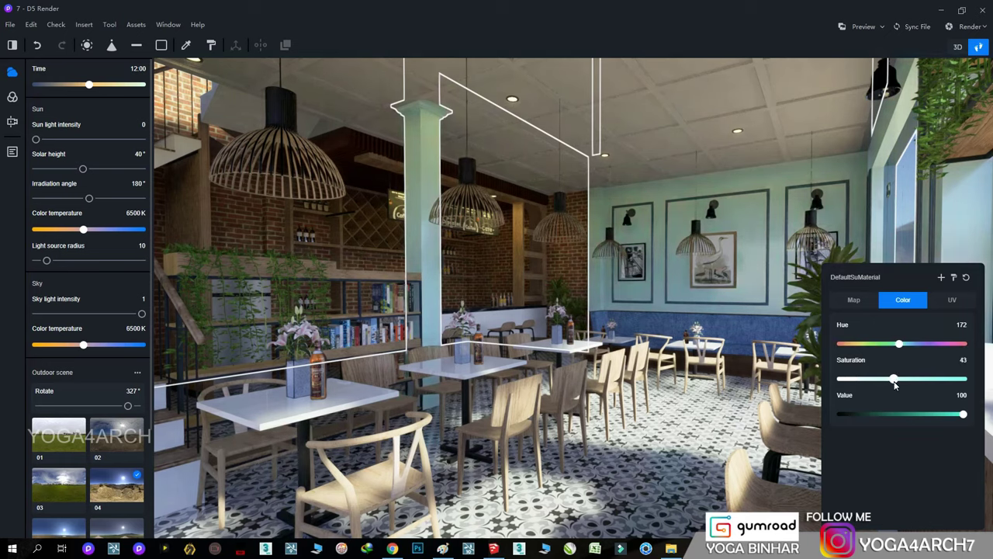
pyautogui.moveTo(902, 344); pyautogui.dragTo(911, 347)
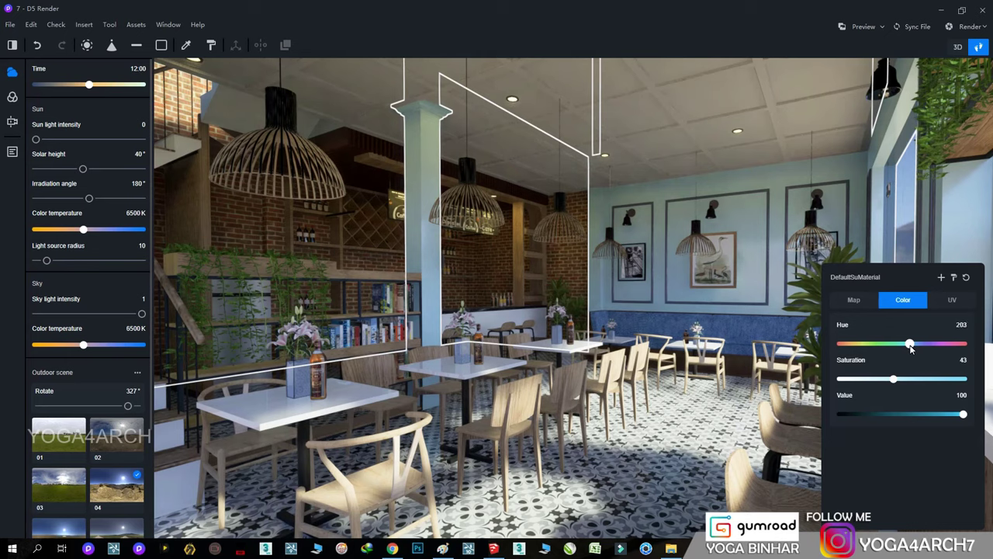
pyautogui.moveTo(931, 414); pyautogui.dragTo(889, 417)
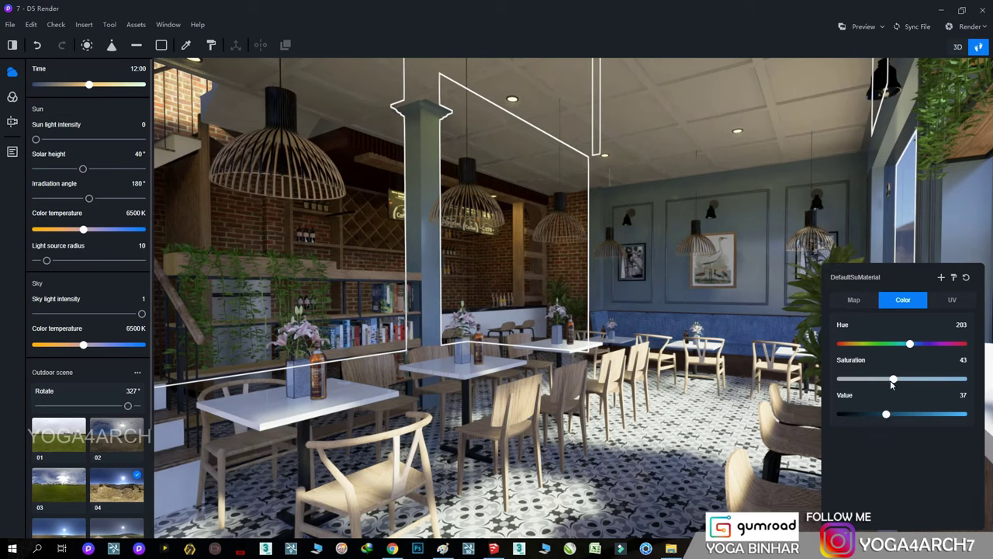
pyautogui.click(914, 344)
pyautogui.moveTo(884, 415); pyautogui.dragTo(880, 415)
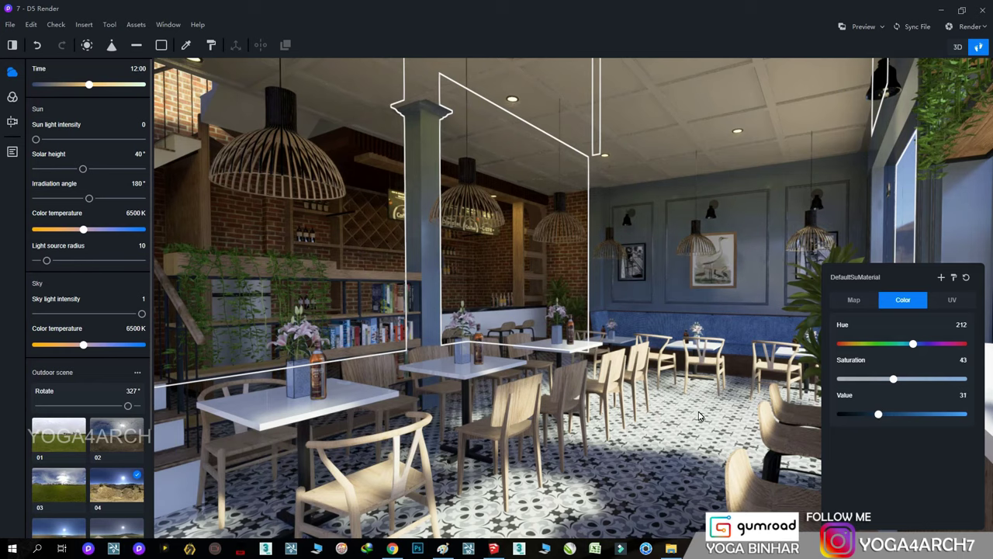
pyautogui.press('Escape')
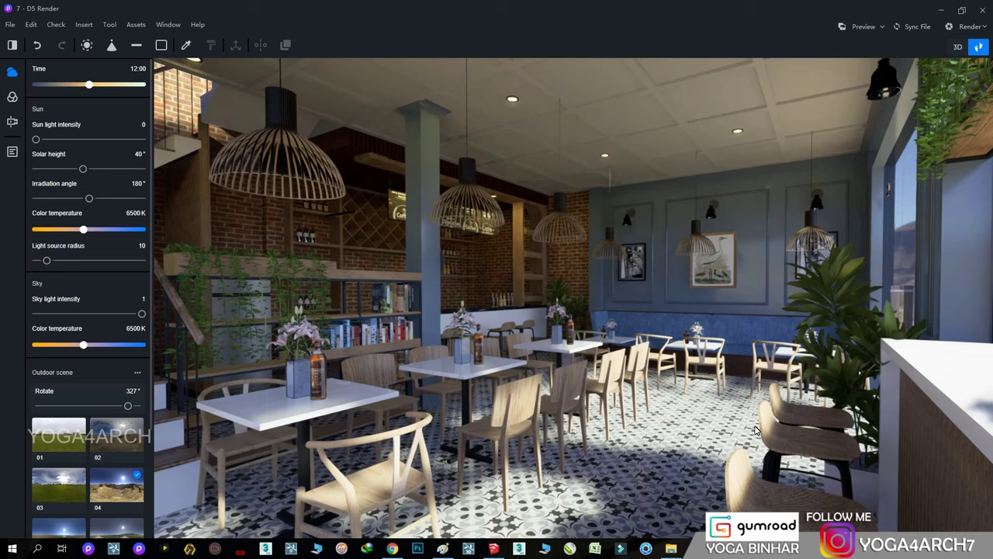
# - Give the shelving material Roughness 0.21, slight metalness, and a darker colour at Value 65
pyautogui.click(375, 369)
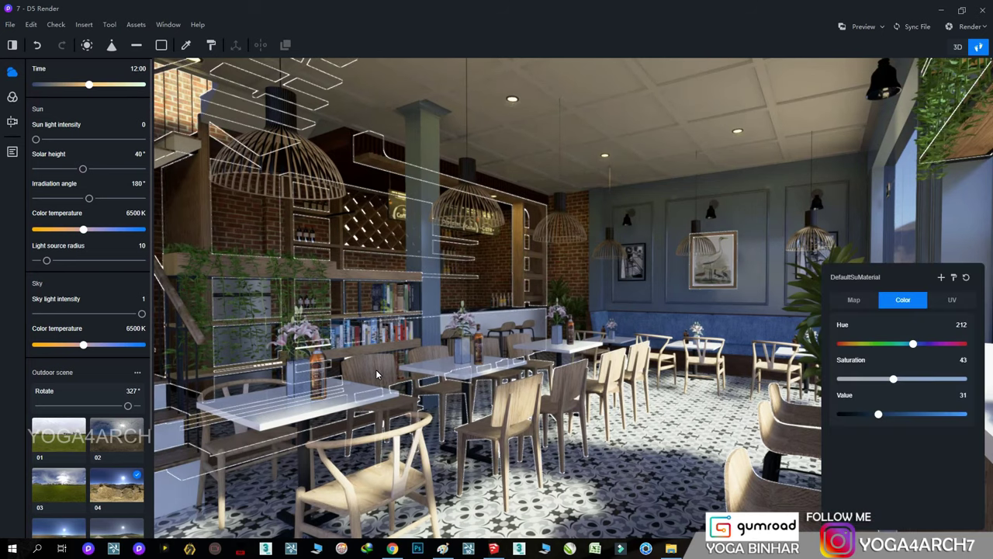
pyautogui.click(849, 303)
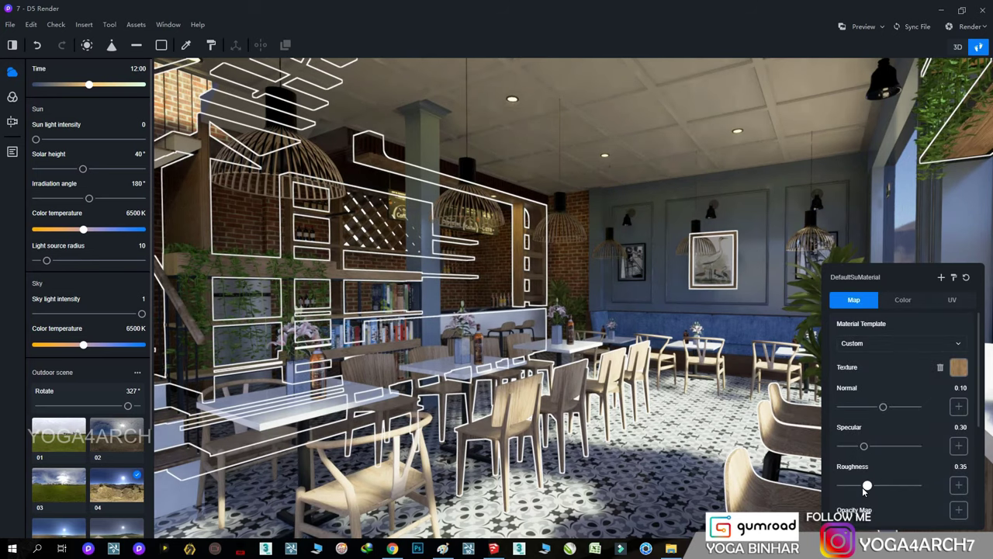
pyautogui.moveTo(871, 486); pyautogui.dragTo(857, 487)
pyautogui.scroll(-1, 889, 473)
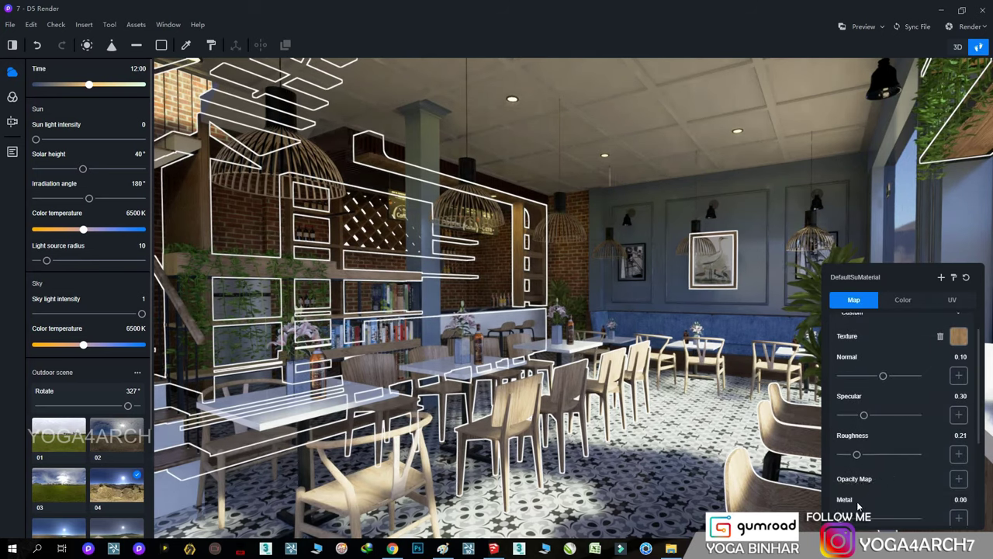
pyautogui.moveTo(853, 517)
pyautogui.mouseDown()
pyautogui.moveTo(867, 522)
pyautogui.moveTo(859, 524)
pyautogui.mouseUp()
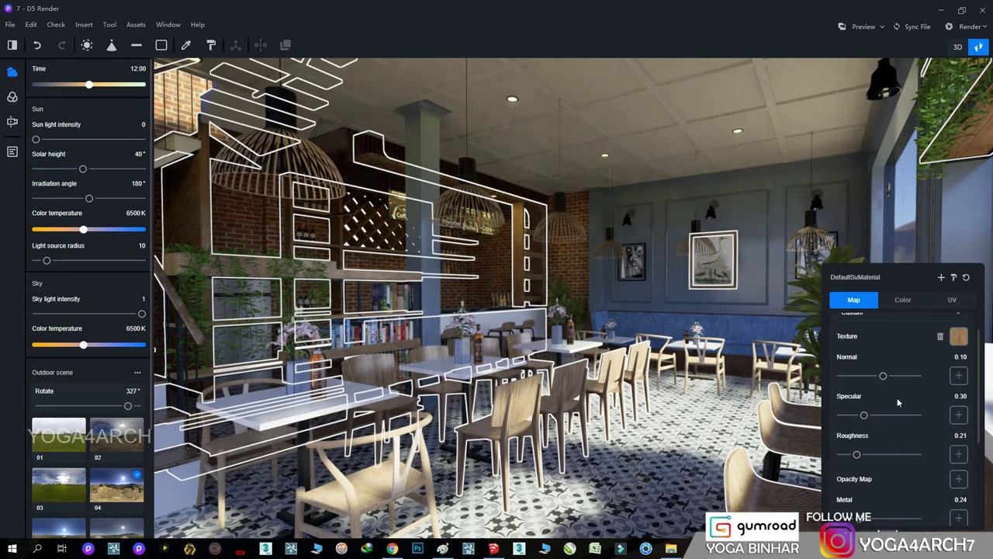
pyautogui.click(903, 300)
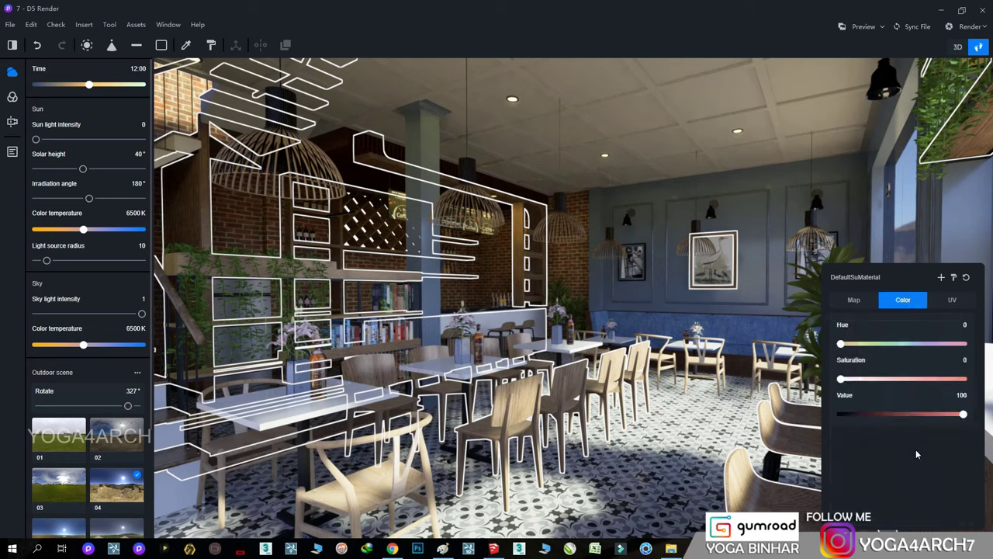
pyautogui.moveTo(953, 417)
pyautogui.mouseDown()
pyautogui.moveTo(885, 416)
pyautogui.moveTo(940, 415)
pyautogui.mouseUp()
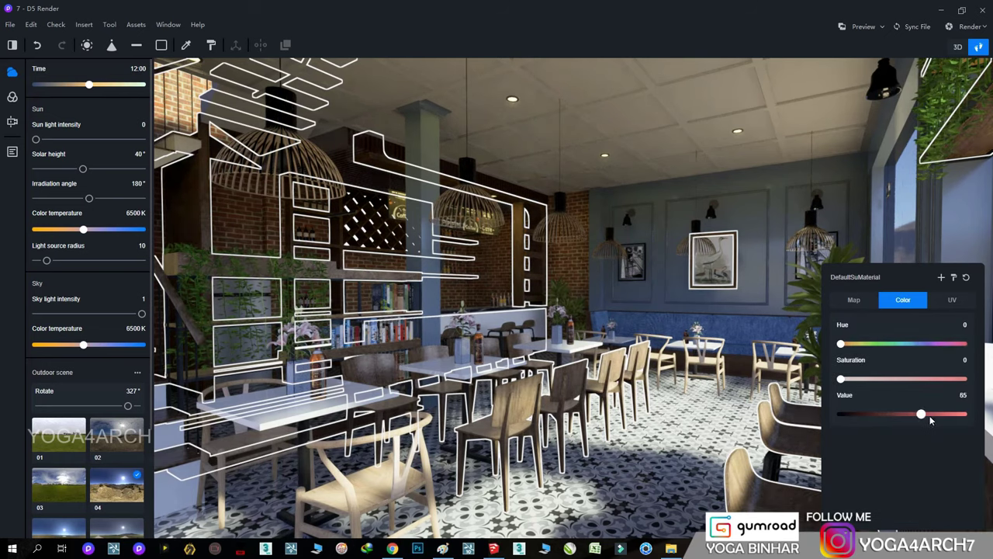
pyautogui.press('Escape')
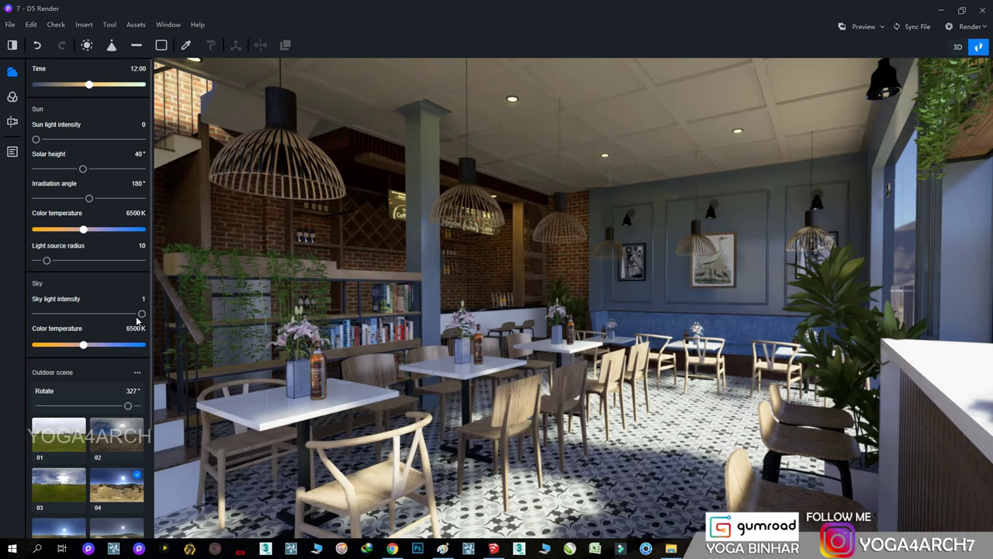
# - Lower sky light intensity to 0.6 and turn off auto exposure at 0.81 EV
pyautogui.moveTo(141, 314)
pyautogui.mouseDown()
pyautogui.moveTo(63, 315)
pyautogui.moveTo(97, 317)
pyautogui.mouseUp()
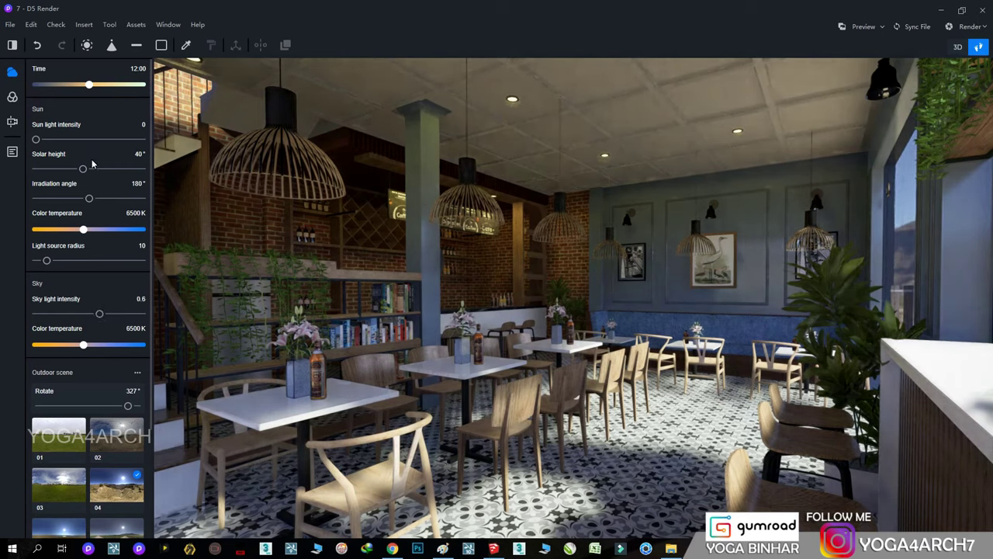
pyautogui.click(12, 97)
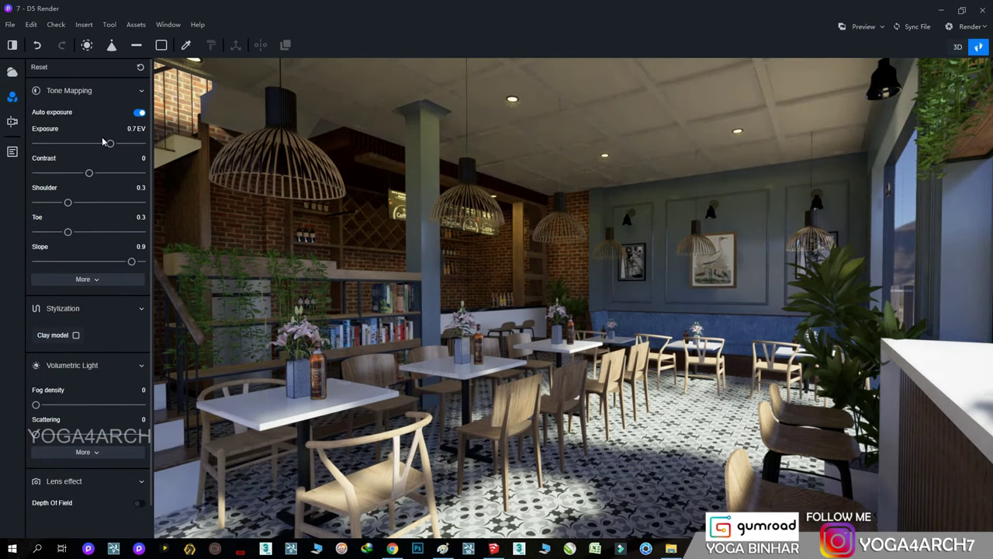
pyautogui.moveTo(112, 146); pyautogui.dragTo(121, 146)
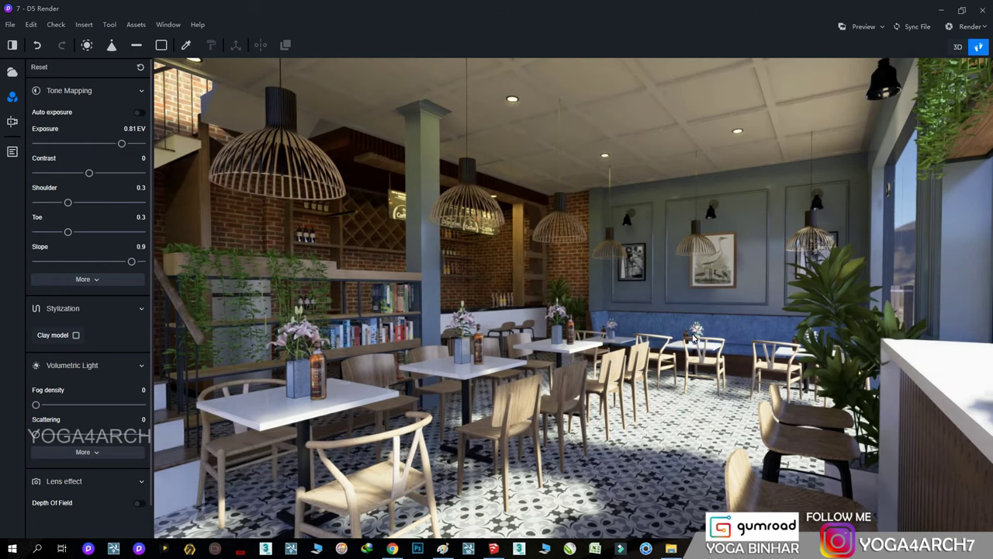
# - Rotate the outdoor sky to 50° to shift the sunlight on the floor
pyautogui.click(11, 72)
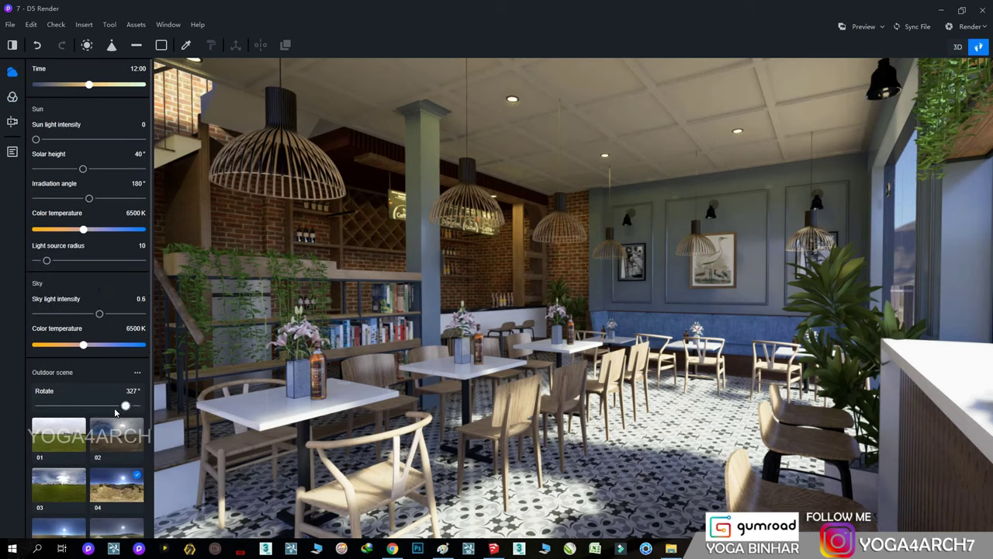
pyautogui.moveTo(115, 412); pyautogui.dragTo(76, 412)
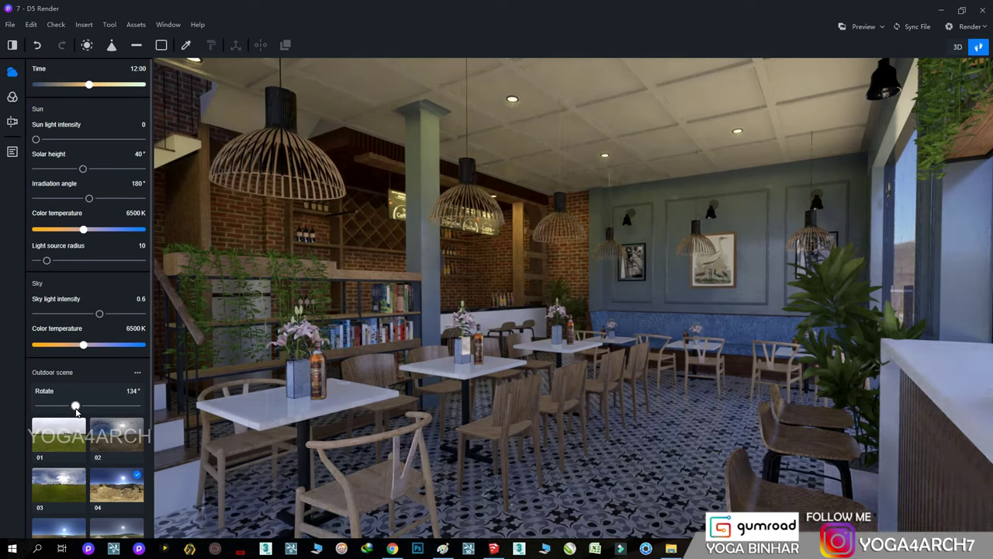
pyautogui.moveTo(75, 412); pyautogui.dragTo(72, 413)
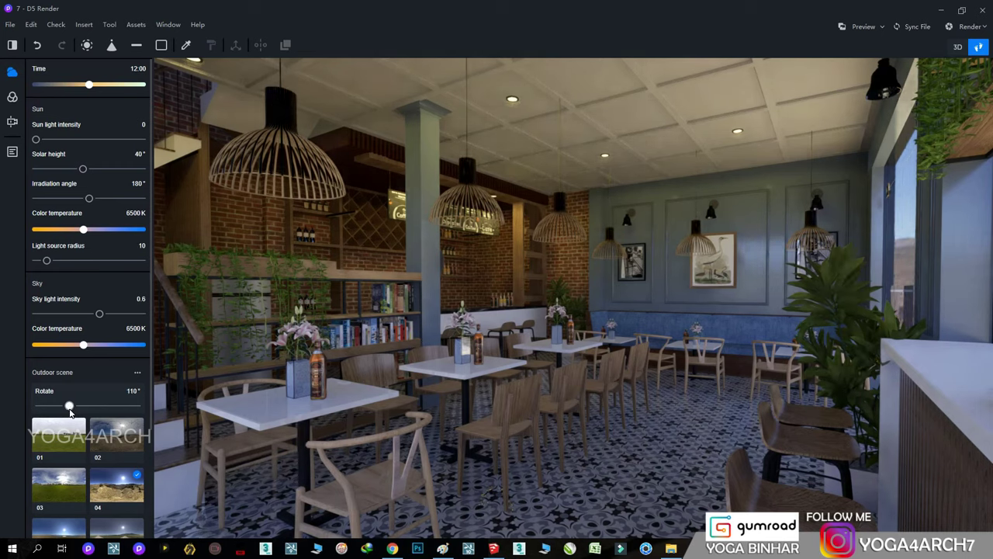
pyautogui.moveTo(74, 412); pyautogui.dragTo(55, 419)
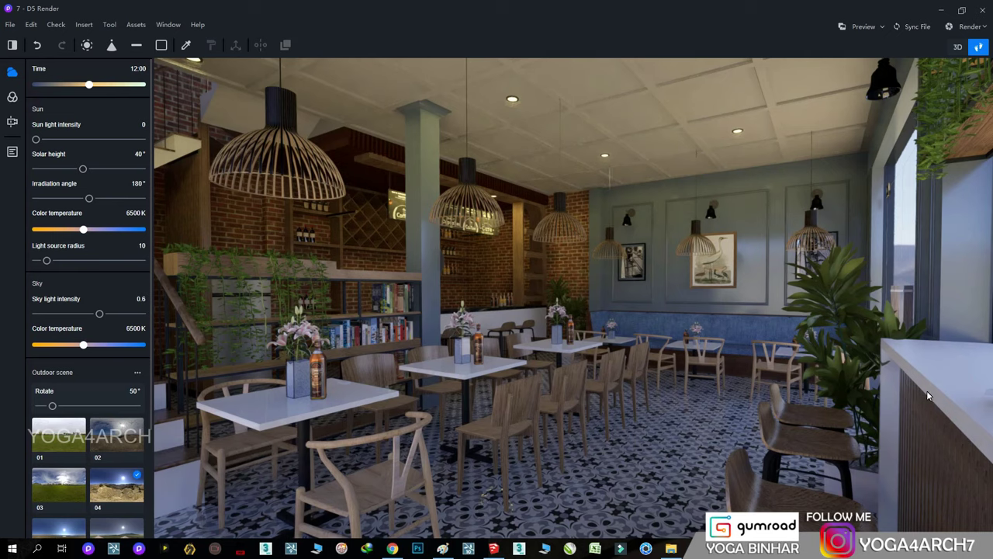
# - Turn the view toward the window counter and select it
pyautogui.click(915, 372)
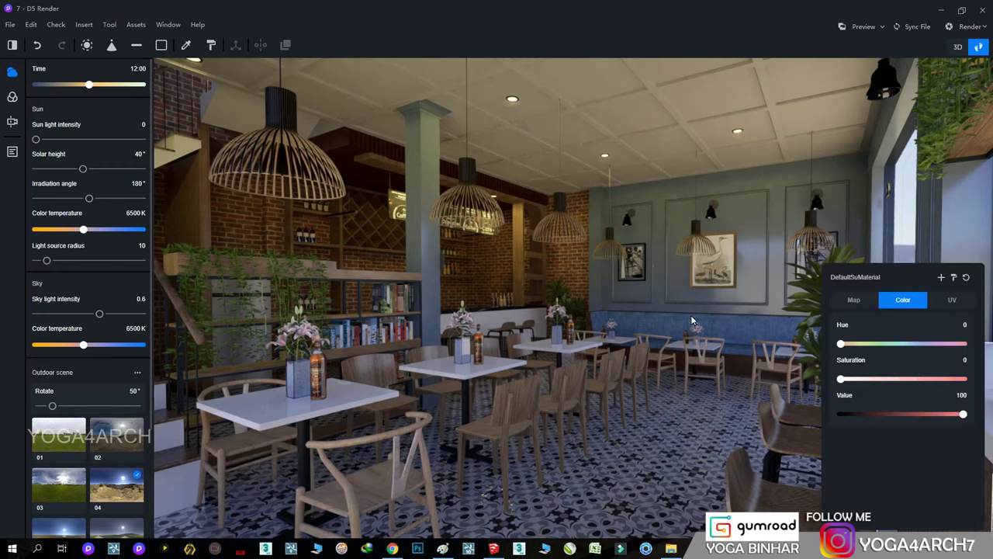
pyautogui.press('Escape')
pyautogui.click(251, 409)
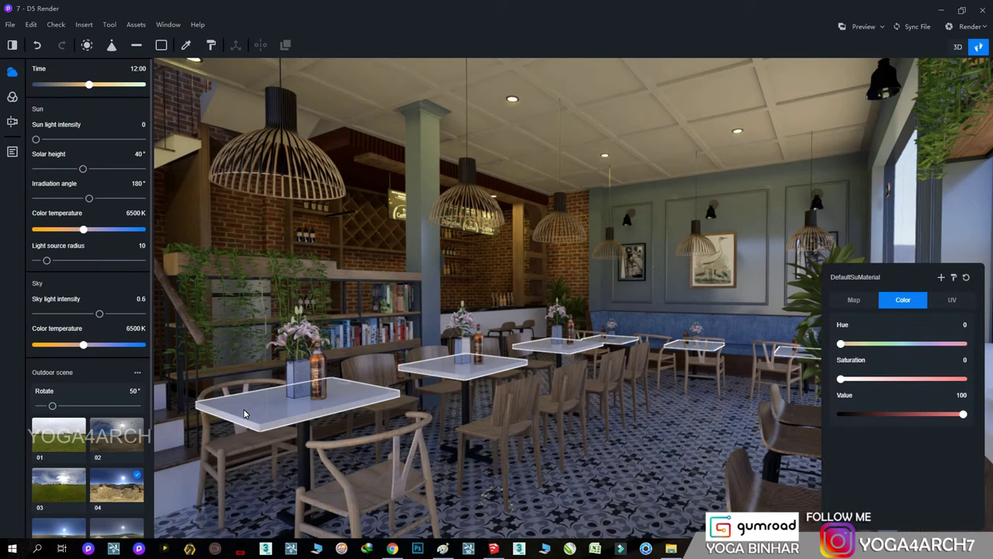
pyautogui.moveTo(433, 369); pyautogui.dragTo(635, 302, button='right')
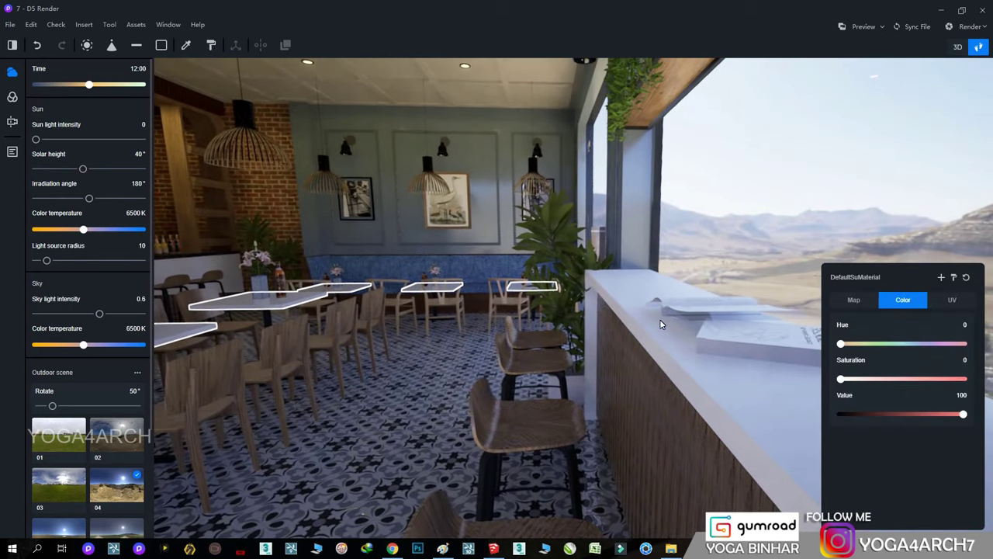
pyautogui.click(635, 303)
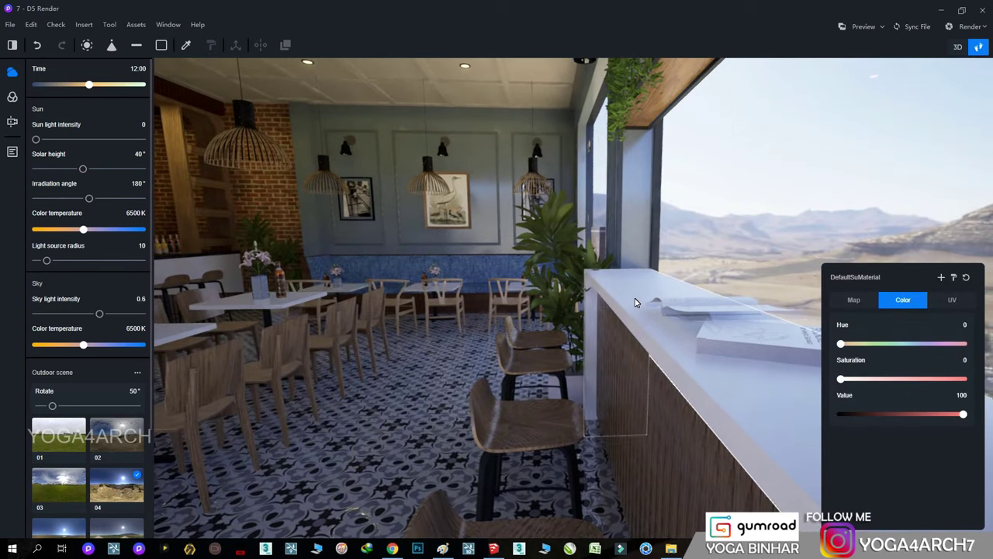
# - Give the window counter a near-mirror finish with Roughness 0.01 and Metal 0.08
pyautogui.click(856, 300)
pyautogui.scroll(-1, 890, 382)
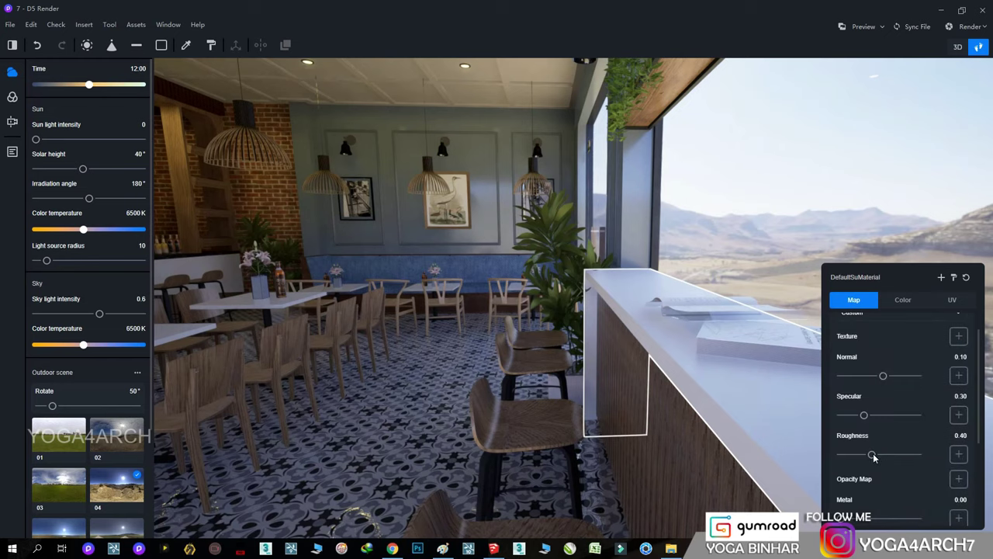
pyautogui.moveTo(872, 455); pyautogui.dragTo(859, 454)
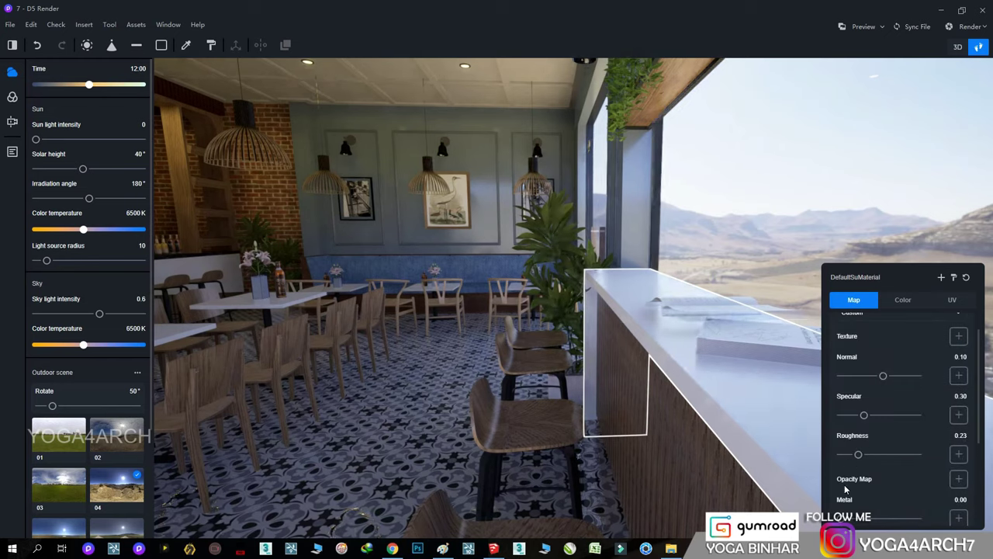
pyautogui.moveTo(837, 518); pyautogui.dragTo(852, 518)
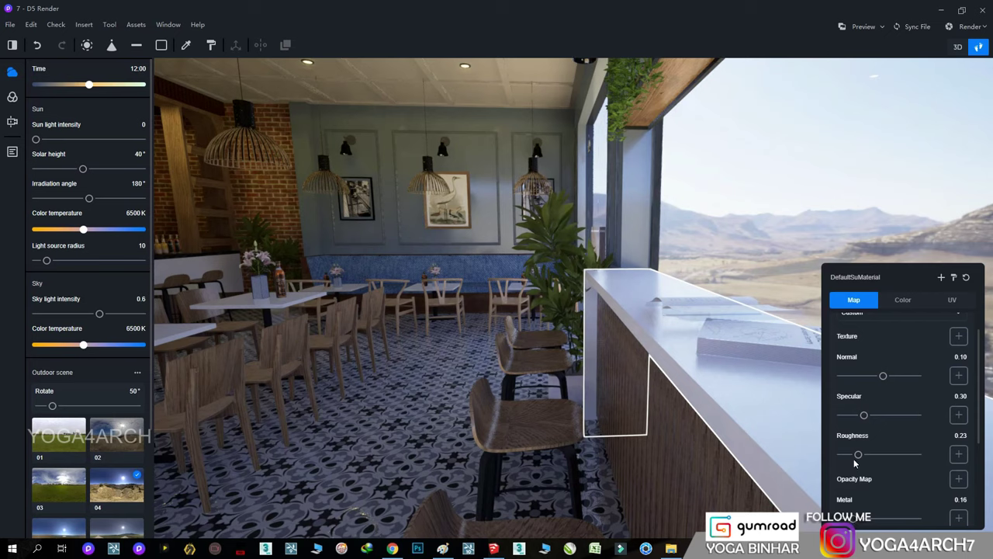
pyautogui.moveTo(858, 455); pyautogui.dragTo(841, 454)
pyautogui.moveTo(852, 518); pyautogui.dragTo(846, 518)
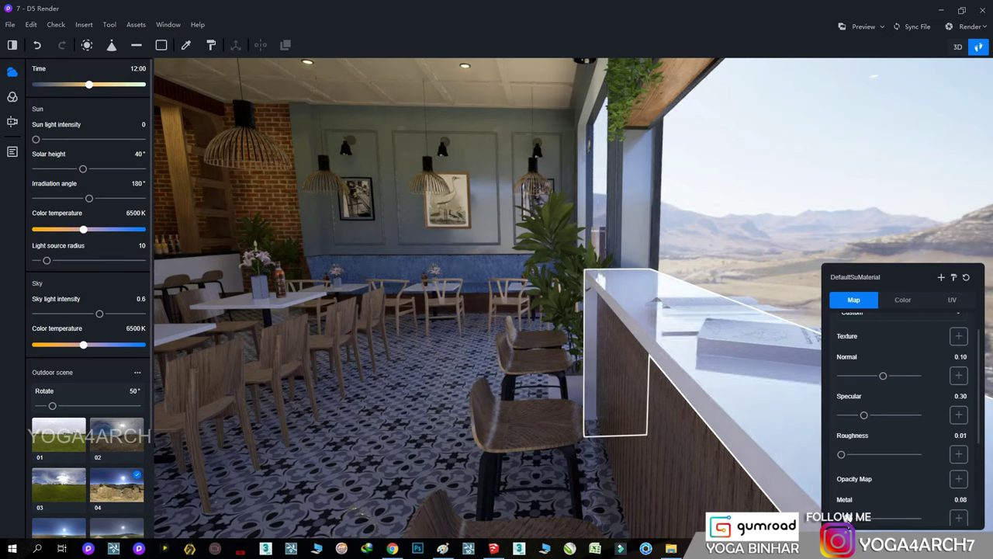
pyautogui.press('Escape')
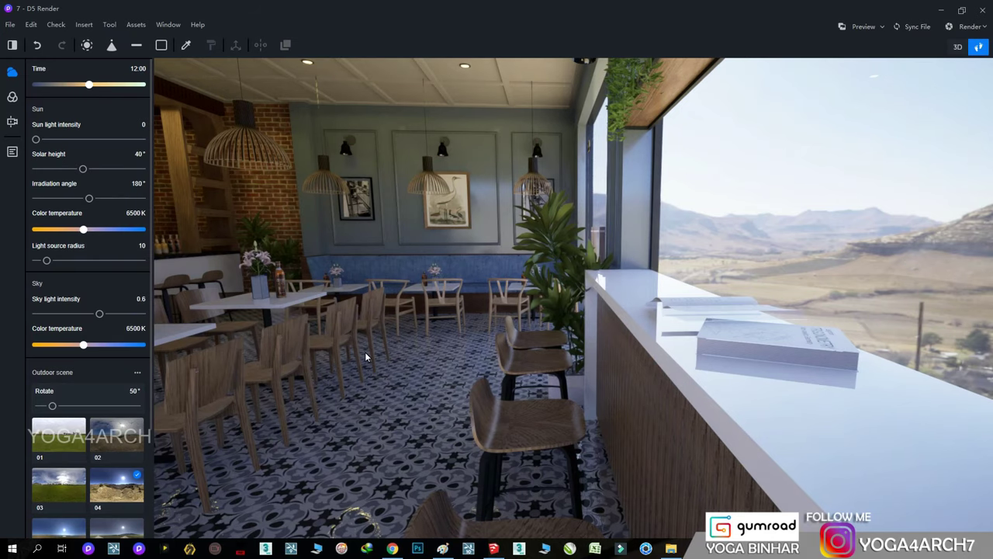
# - Switch to the Scene 2 camera and turn it slightly left across the dining room
pyautogui.click(12, 151)
pyautogui.click(48, 116)
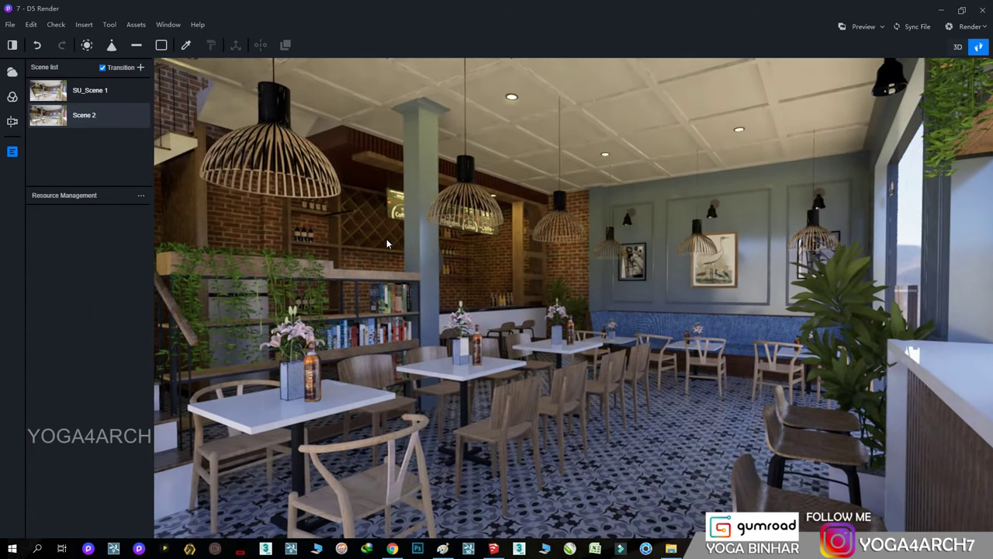
pyautogui.scroll(-5, 398, 239)
pyautogui.moveTo(448, 262); pyautogui.dragTo(436, 250, button='right')
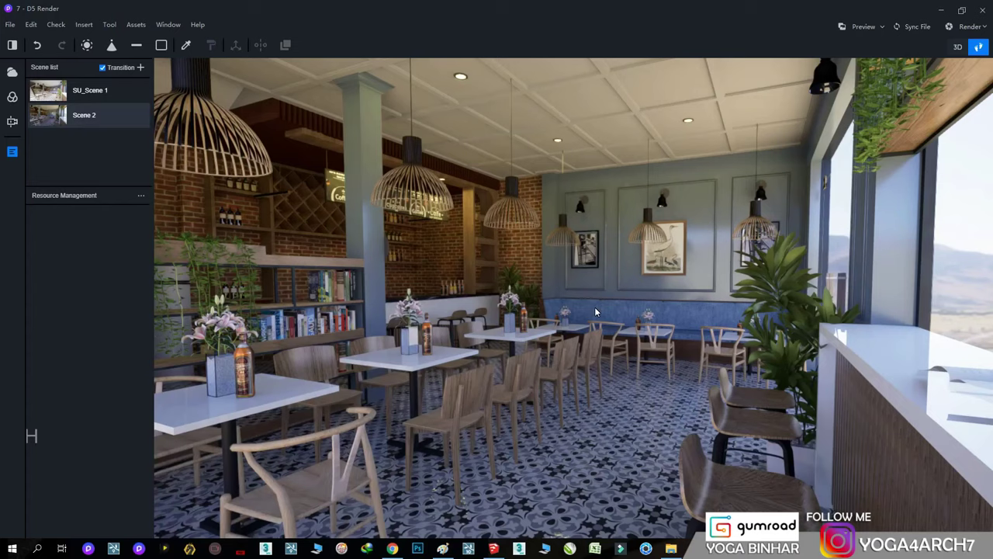
# - Start loading a custom outdoor sky image and browse the MOVIE (D:) drive
pyautogui.click(11, 72)
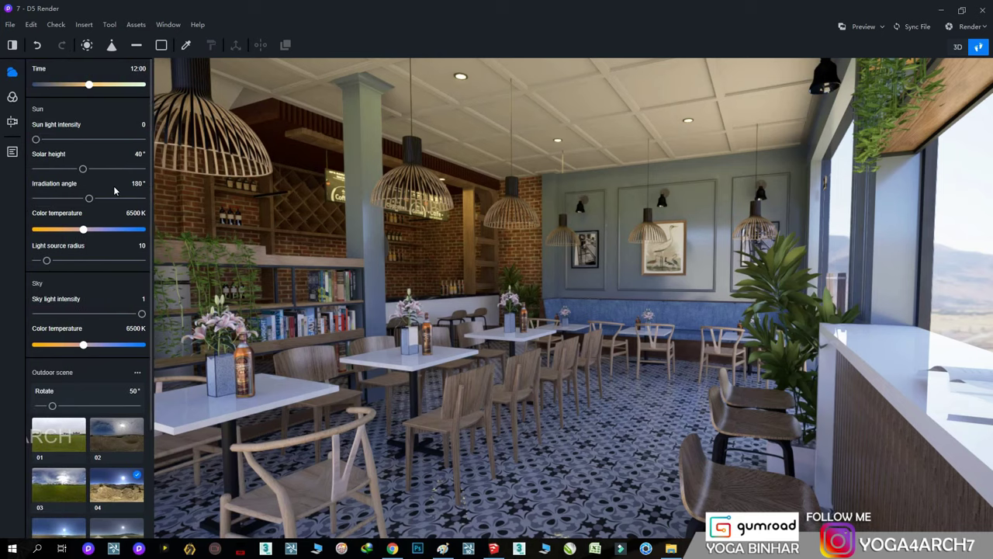
pyautogui.scroll(-1, 101, 337)
pyautogui.scroll(-2, 102, 337)
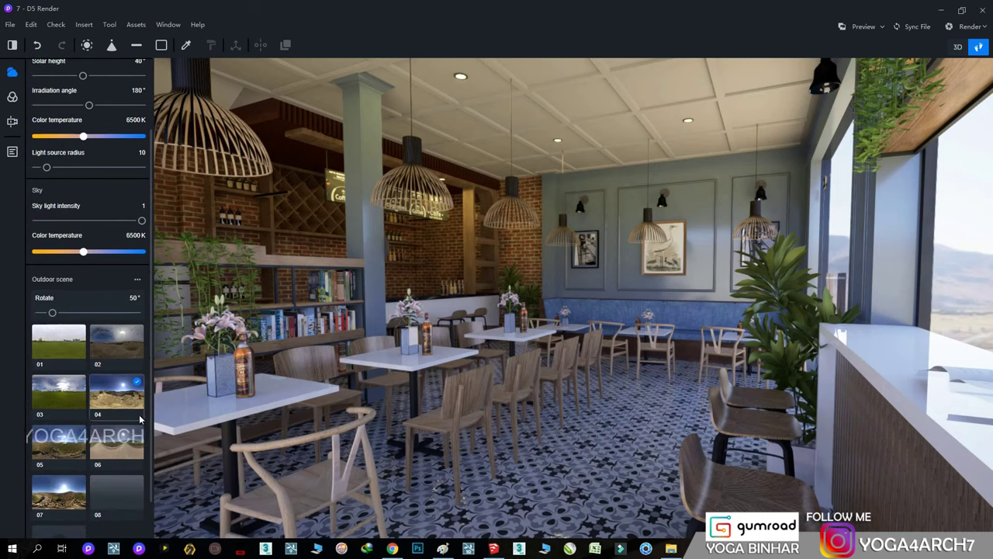
pyautogui.scroll(-1, 63, 400)
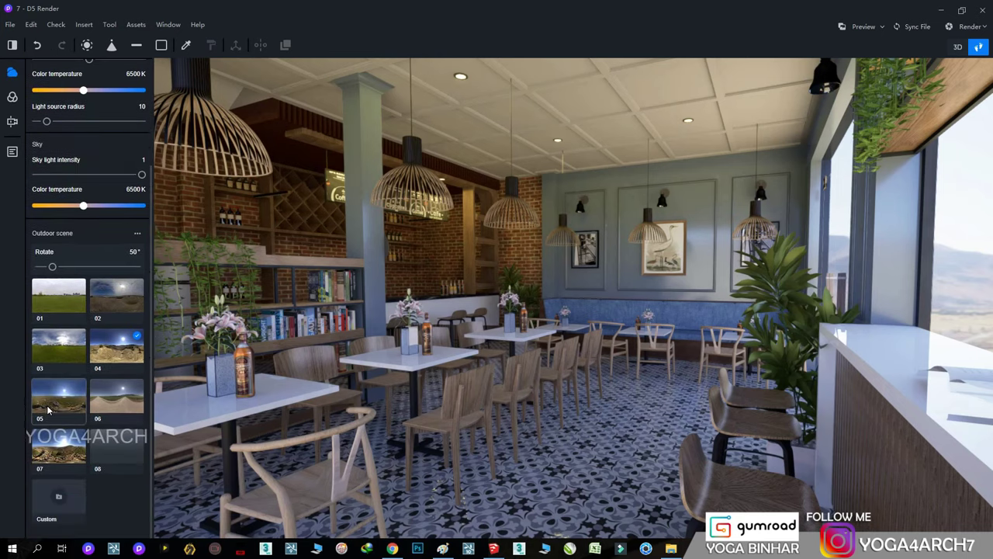
pyautogui.click(58, 496)
pyautogui.click(76, 212)
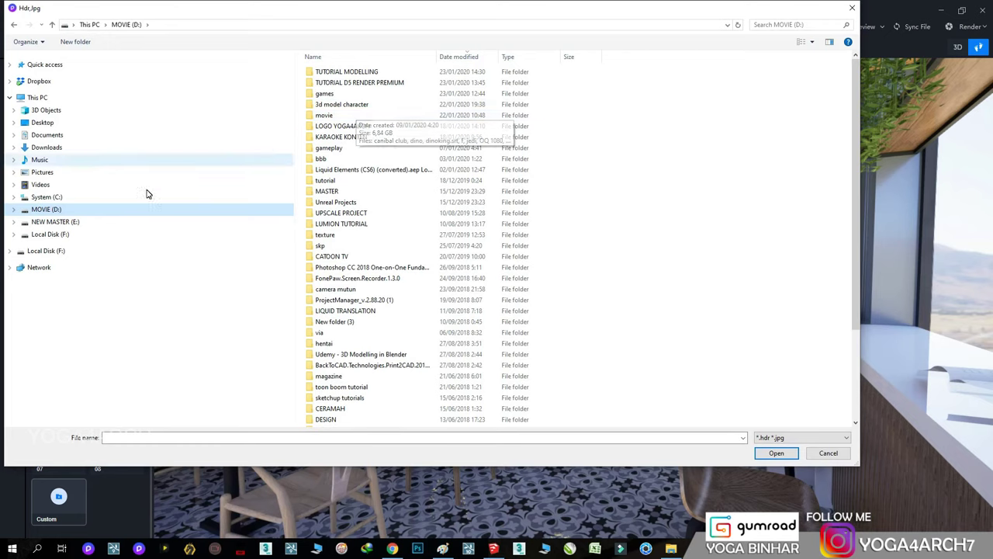
# - Load the HDR panorama from NEW MASTER (E:) > skp scene > 7 as the sky
pyautogui.click(82, 223)
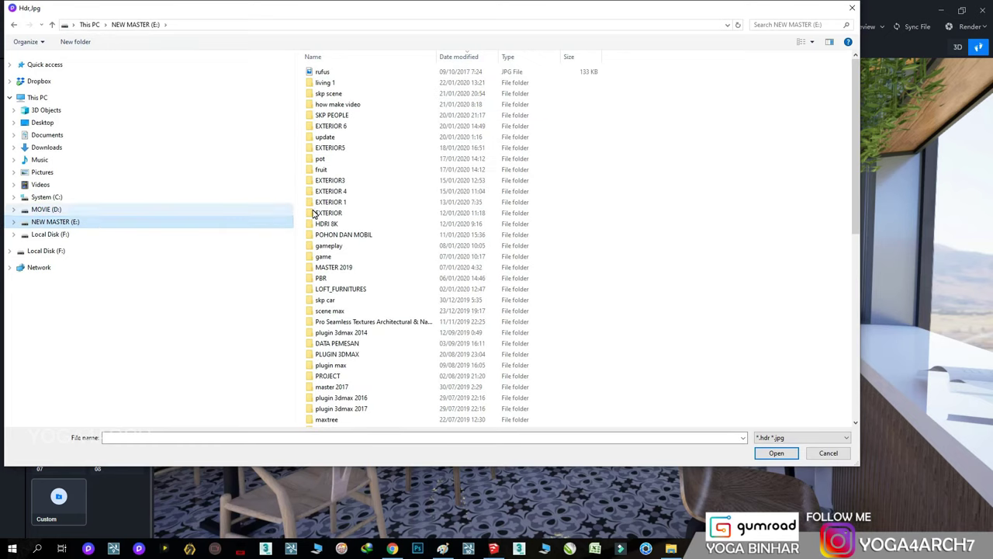
pyautogui.doubleClick(340, 94)
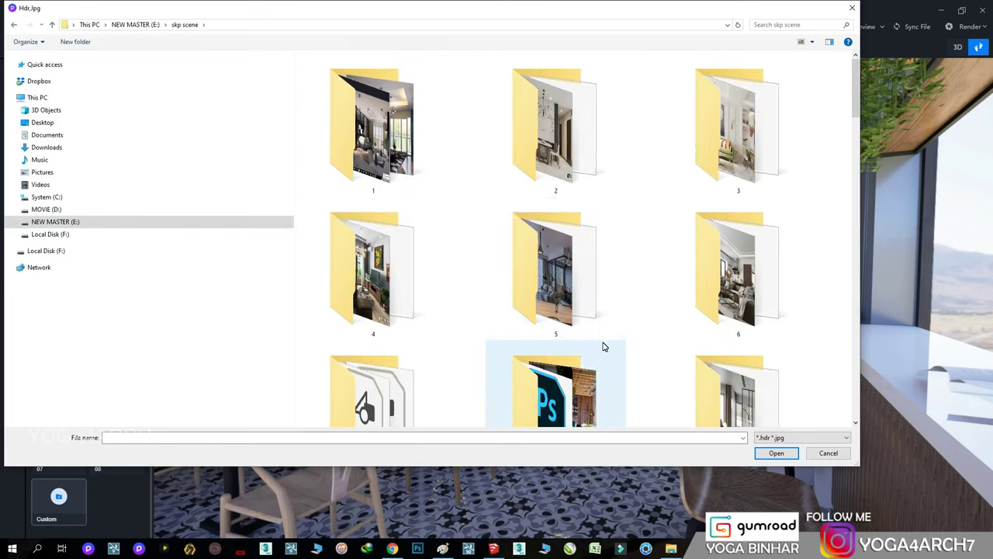
pyautogui.scroll(-1, 605, 343)
pyautogui.doubleClick(394, 339)
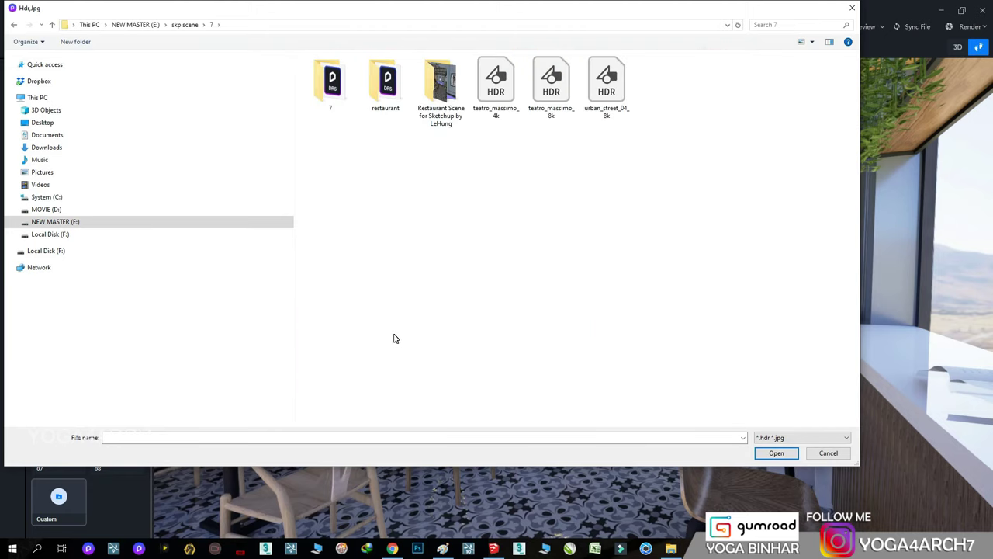
pyautogui.doubleClick(506, 104)
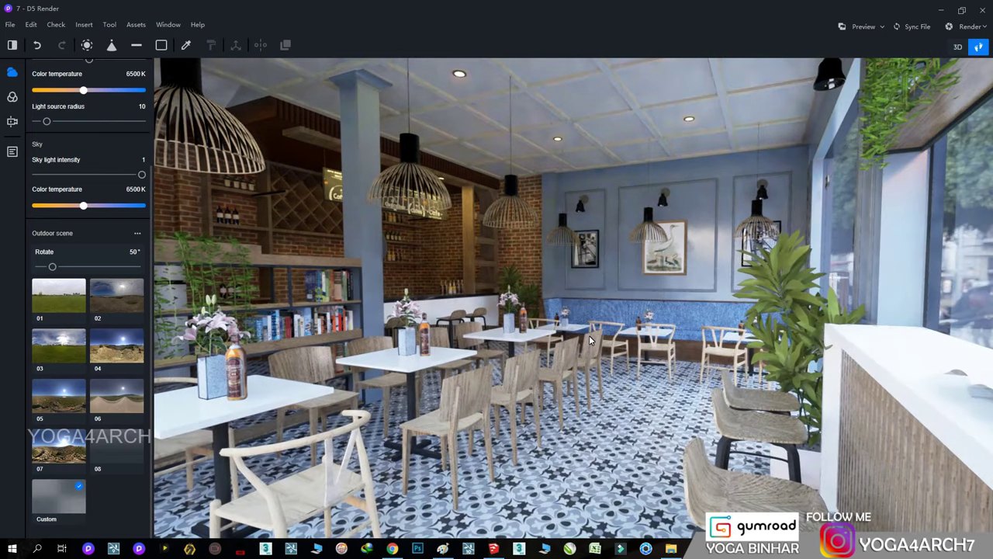
# - Rotate the street HDR to 122°, set sky light to 0.16, and reframe the camera
pyautogui.press('w')
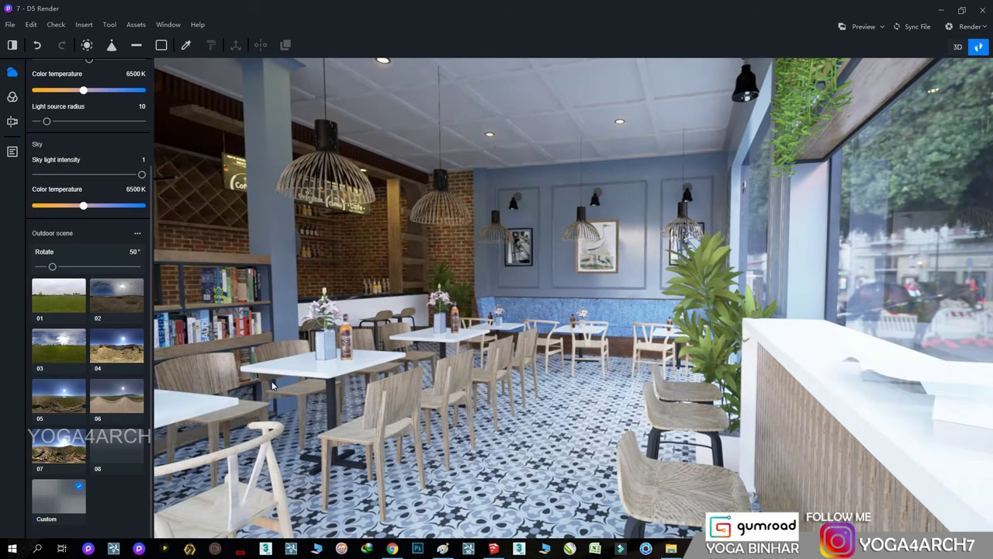
pyautogui.moveTo(51, 267); pyautogui.dragTo(69, 267)
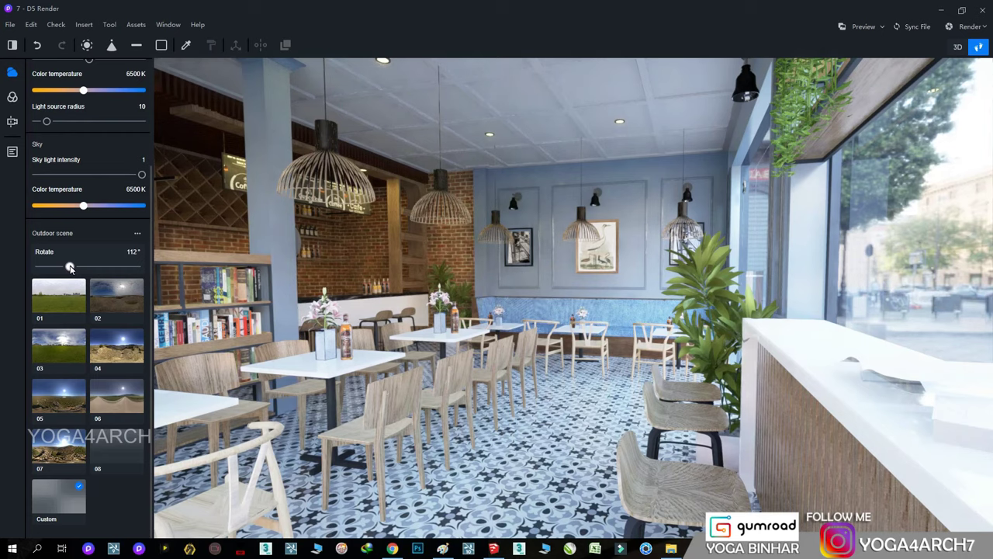
pyautogui.moveTo(70, 267)
pyautogui.mouseDown()
pyautogui.moveTo(87, 269)
pyautogui.moveTo(72, 267)
pyautogui.mouseUp()
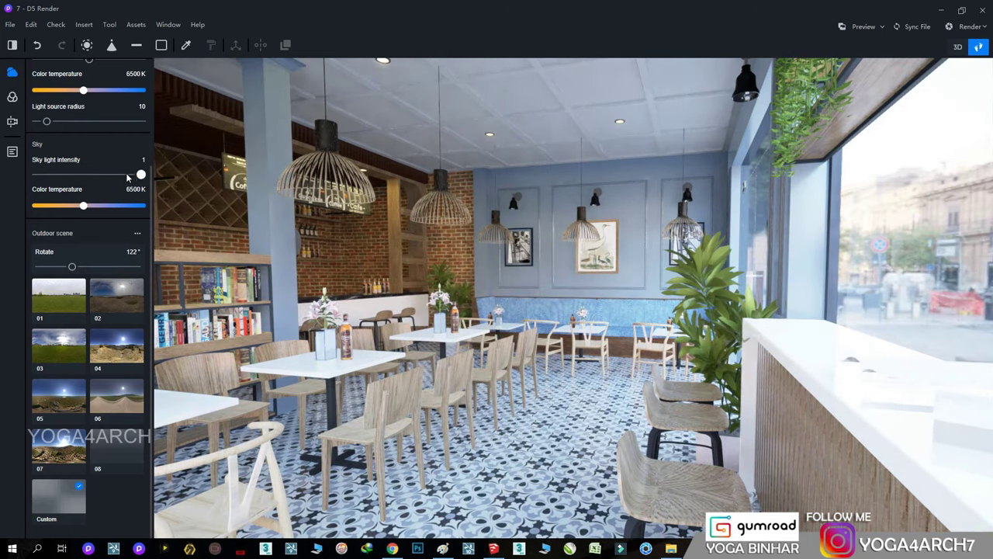
pyautogui.moveTo(128, 178); pyautogui.dragTo(53, 177)
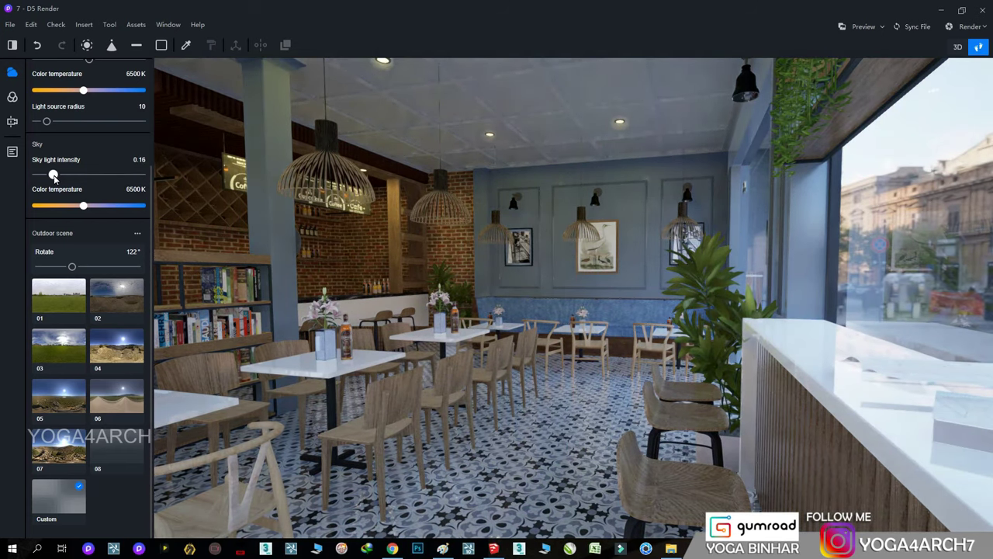
pyautogui.scroll(4, 540, 273)
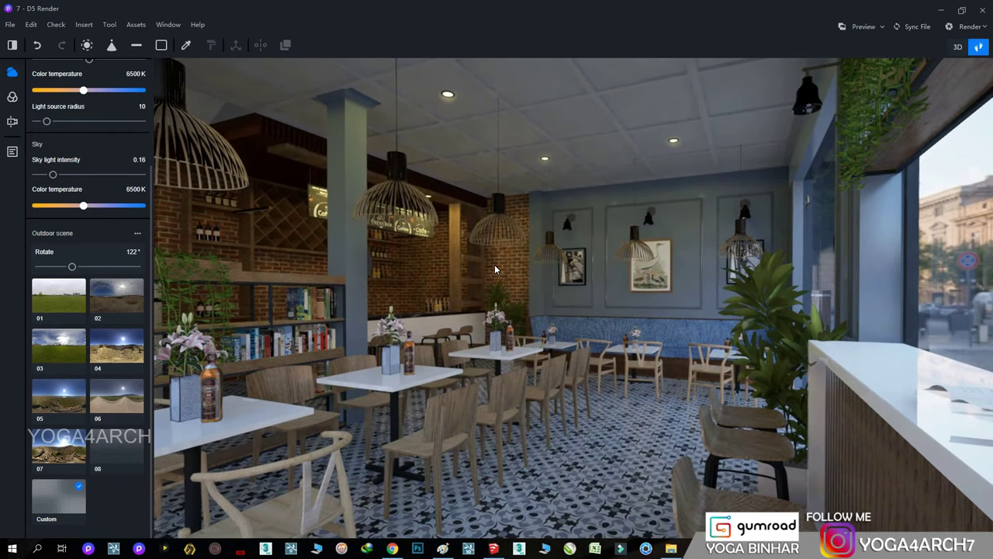
pyautogui.scroll(2, 504, 260)
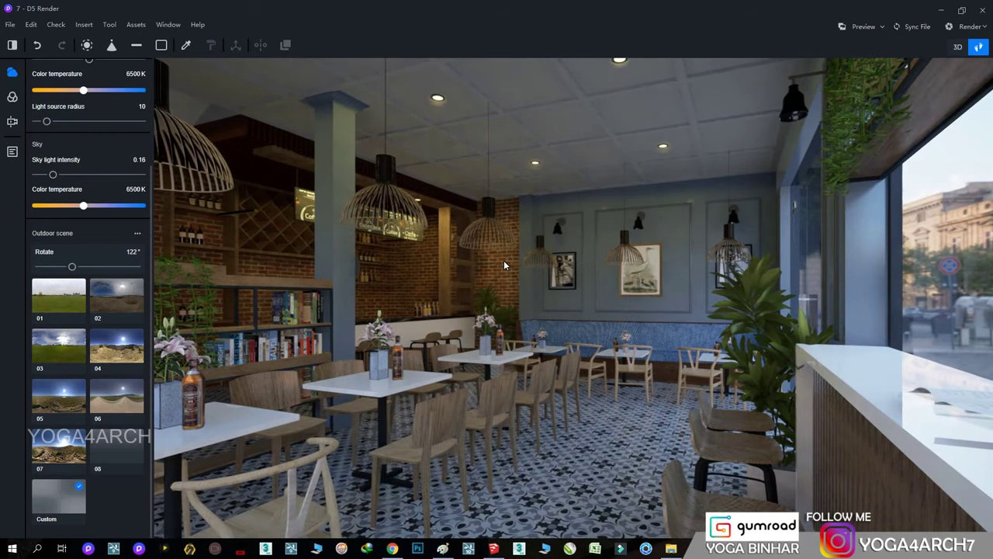
pyautogui.moveTo(503, 266)
pyautogui.mouseDown(button='right')
pyautogui.moveTo(530, 266)
pyautogui.moveTo(498, 258)
pyautogui.moveTo(510, 258)
pyautogui.mouseUp(button='right')
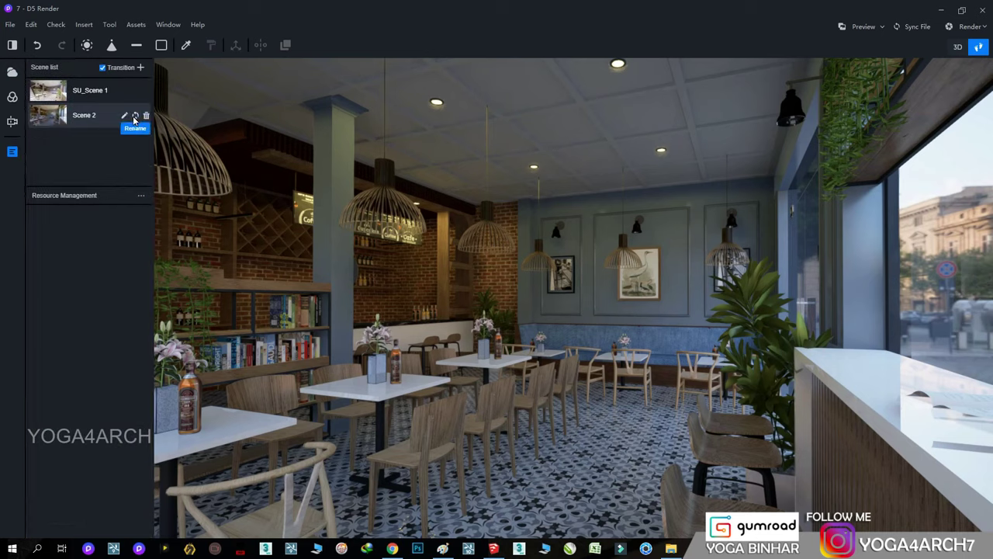
# - Update Scene 2 to the current view, then adjust the floor's metalness and lower specular
pyautogui.click(135, 117)
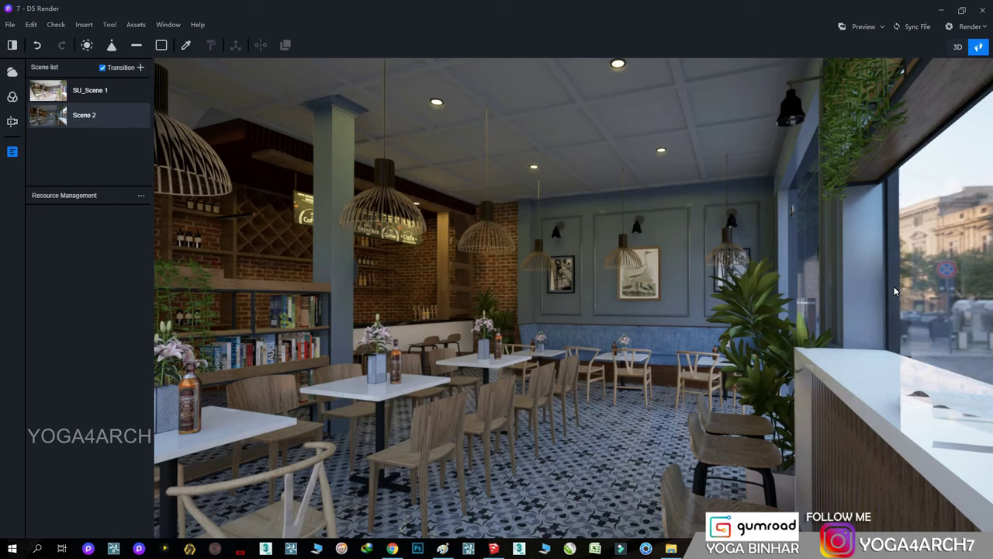
pyautogui.click(586, 472)
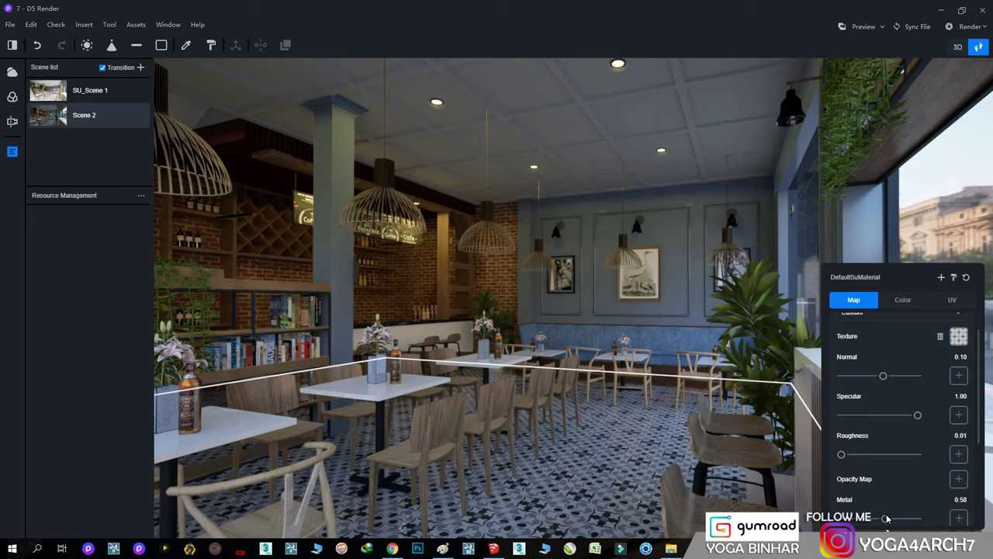
pyautogui.moveTo(885, 517); pyautogui.dragTo(858, 518)
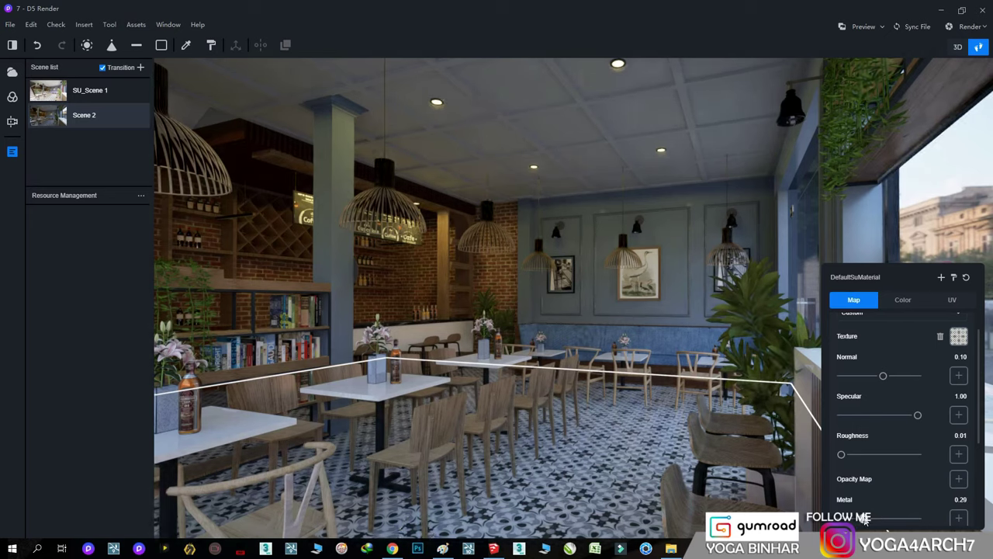
pyautogui.moveTo(865, 518); pyautogui.dragTo(868, 518)
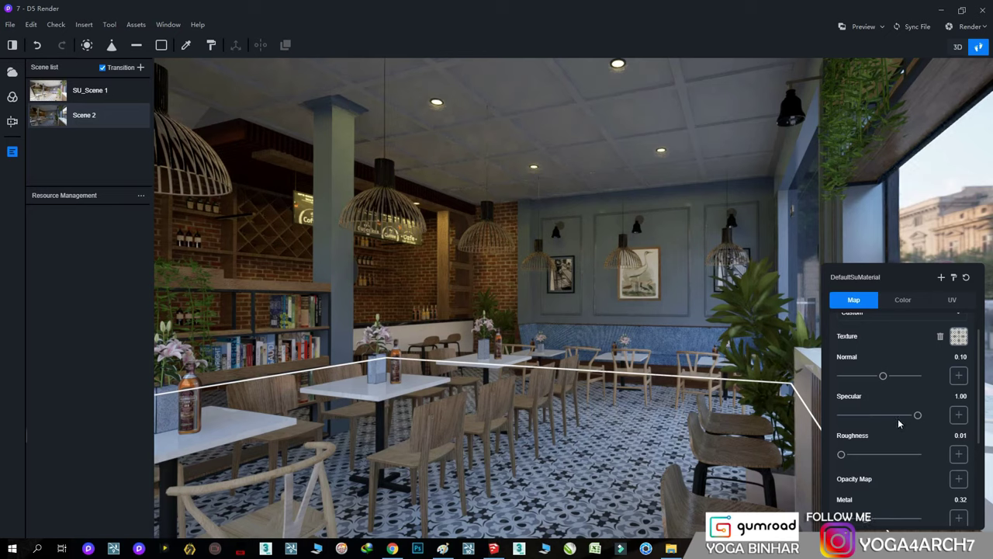
pyautogui.moveTo(909, 414); pyautogui.dragTo(890, 415)
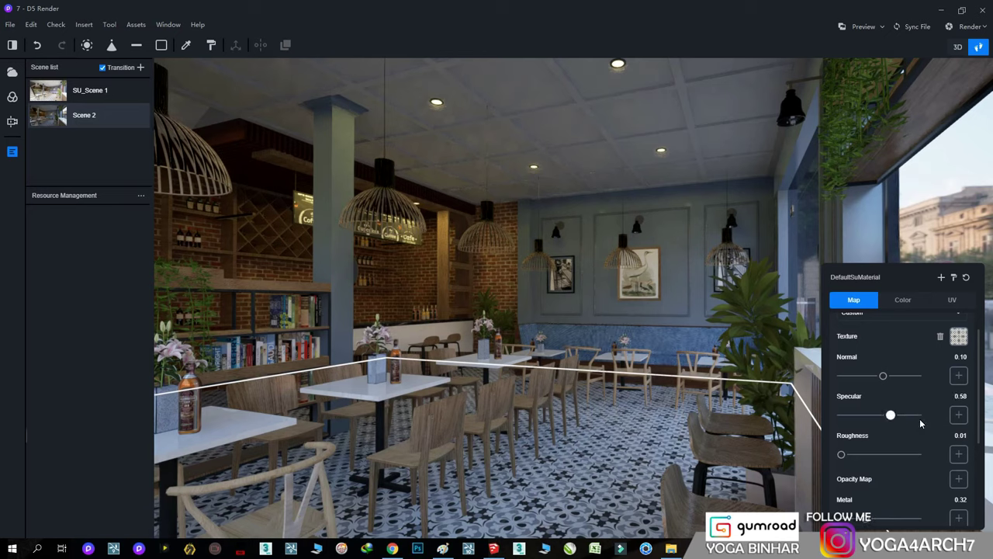
# - Keep the floor tile texture, set its Normal to 0.00 and Metal to about 0.43
pyautogui.click(942, 337)
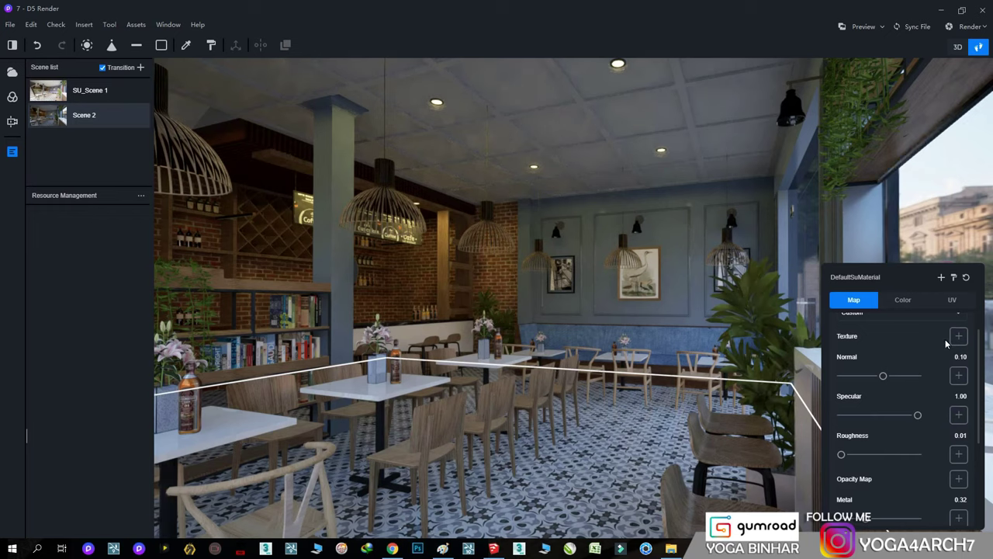
pyautogui.click(35, 44)
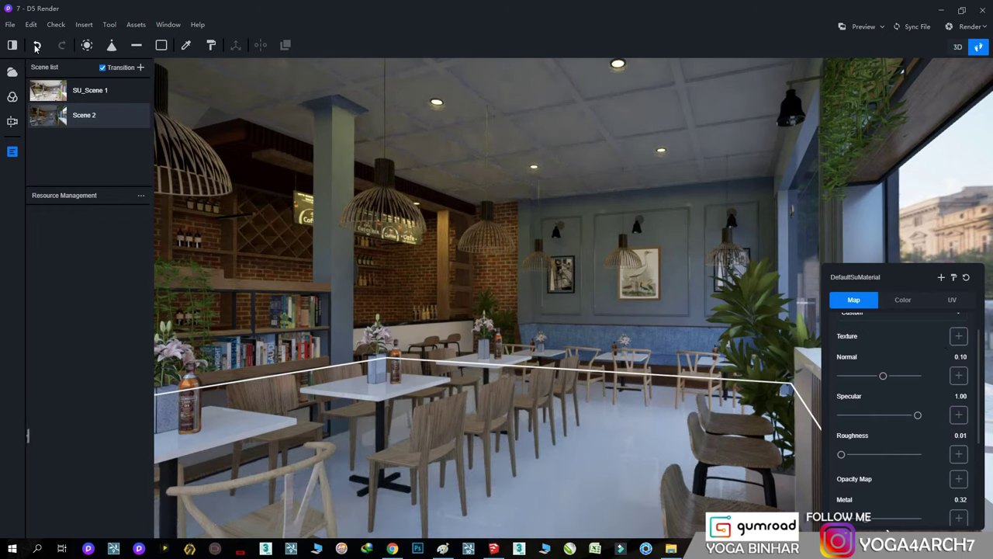
pyautogui.click(675, 453)
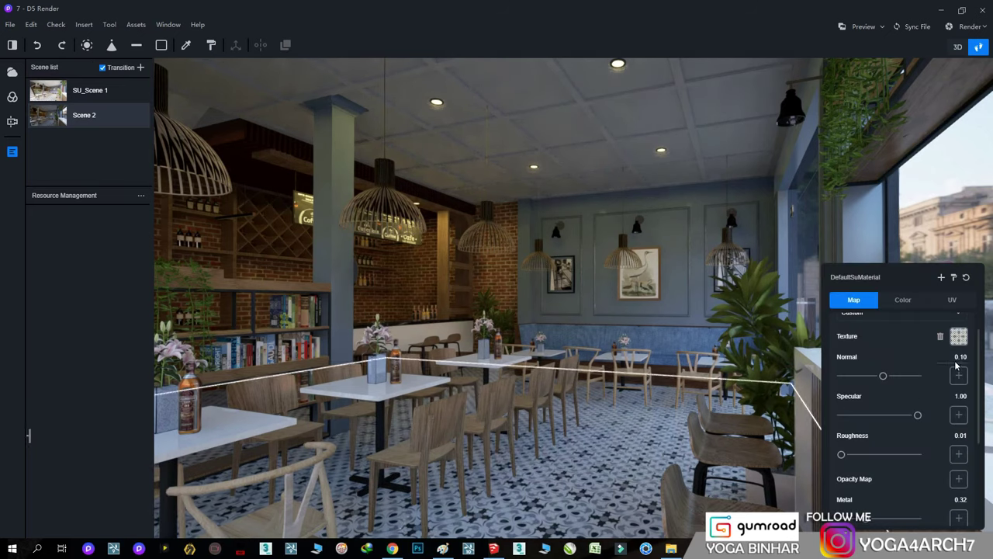
pyautogui.write('0')
pyautogui.press('Return')
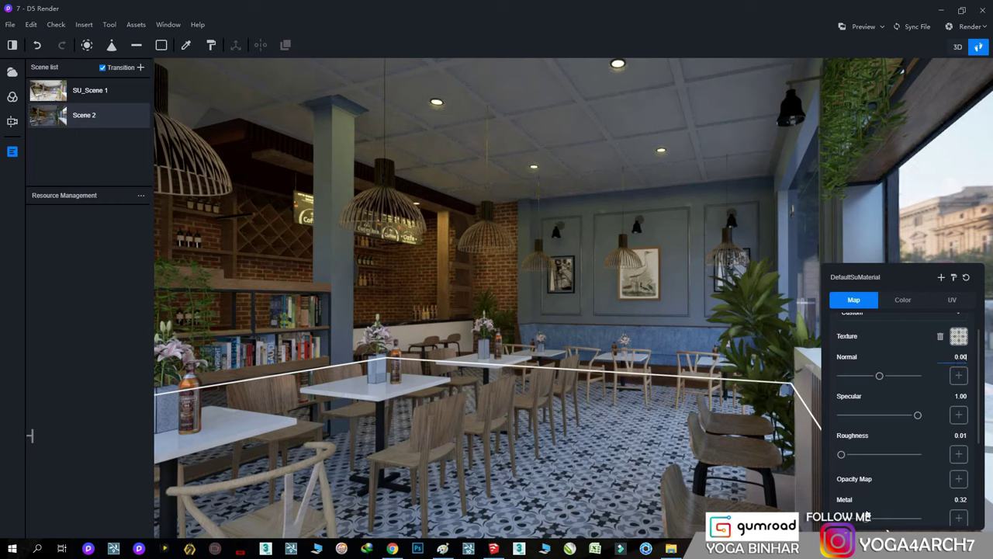
pyautogui.moveTo(867, 518); pyautogui.dragTo(874, 520)
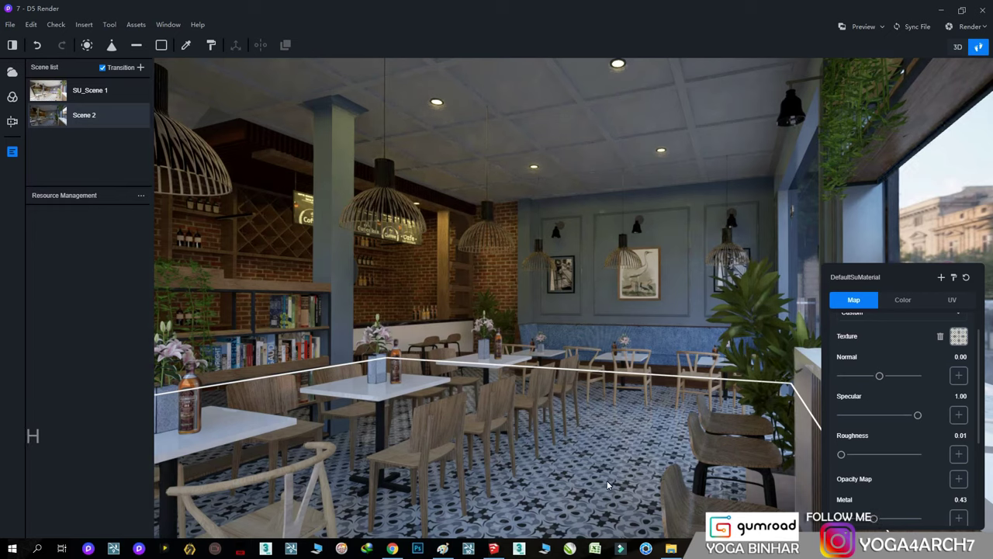
pyautogui.press('Escape')
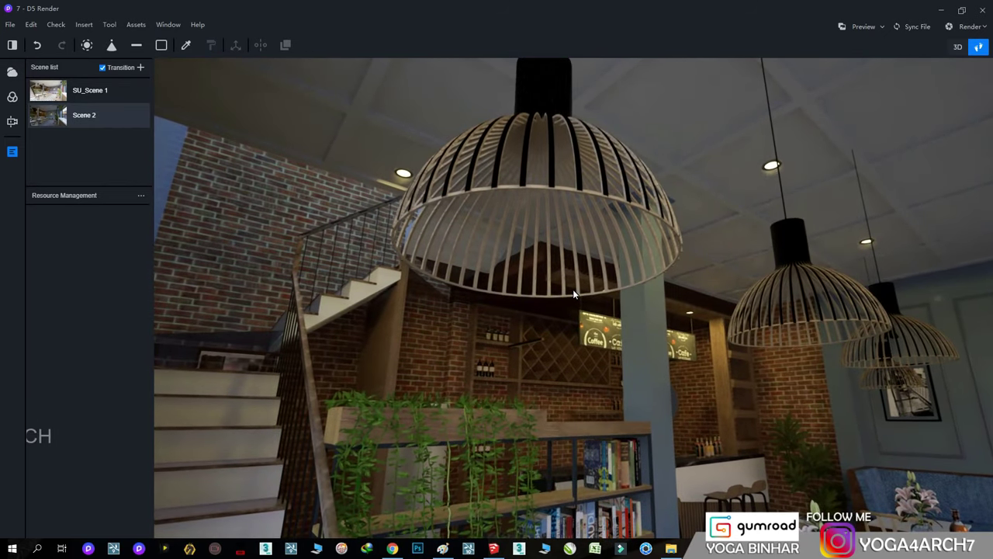
# - Give the woven pendant lamp shade material roughness 0.04 and metalness 0.40
pyautogui.click(573, 288)
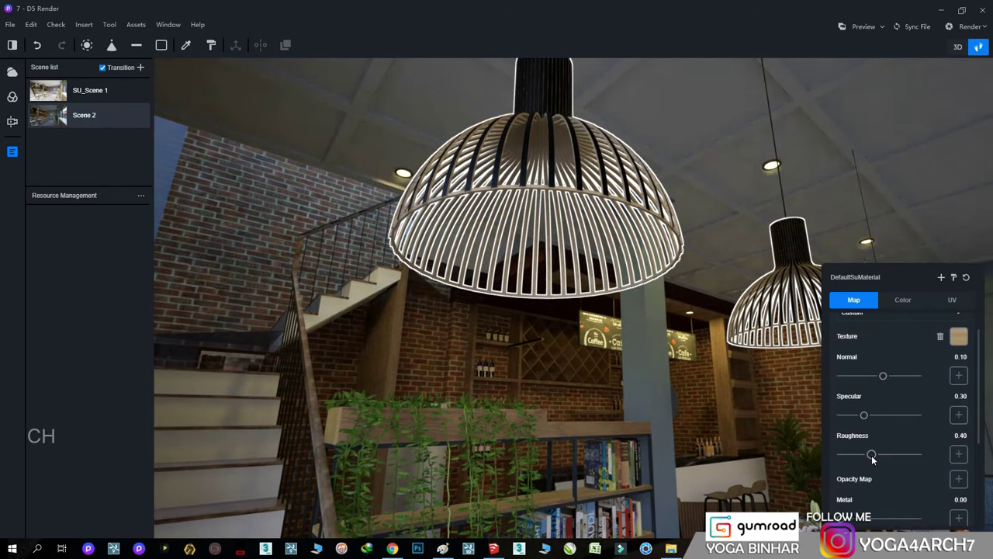
pyautogui.moveTo(872, 459); pyautogui.dragTo(846, 458)
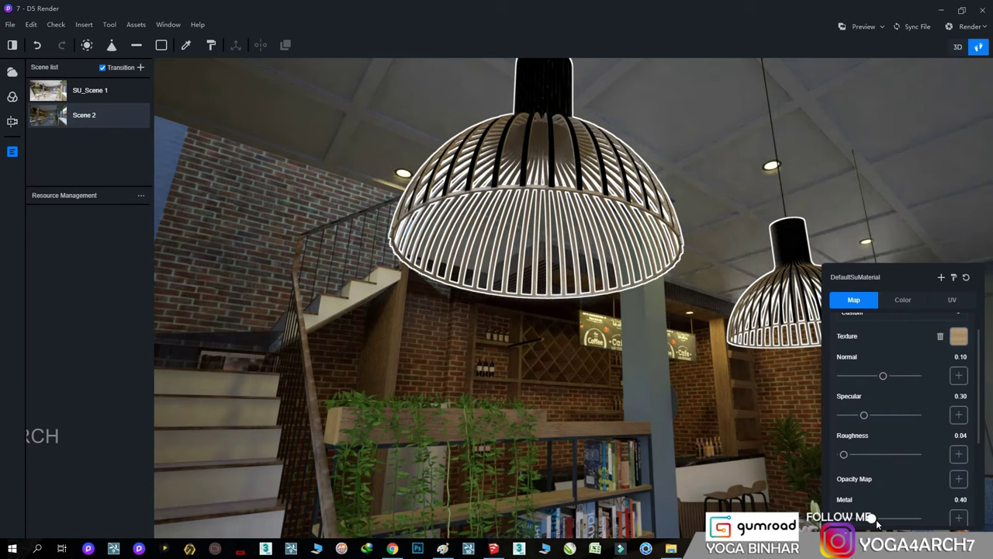
pyautogui.moveTo(686, 458)
pyautogui.mouseDown(button='right')
pyautogui.moveTo(689, 258)
pyautogui.moveTo(623, 210)
pyautogui.moveTo(617, 216)
pyautogui.mouseUp(button='right')
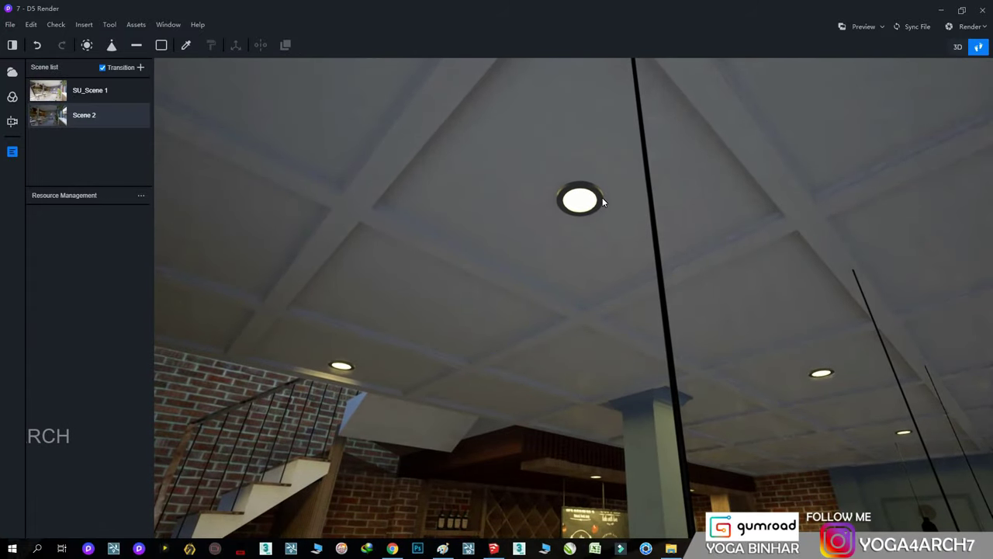
# - Make the ceiling downlight trim material glossy and metallic: roughness 0.00, metal 0.72
pyautogui.click(600, 197)
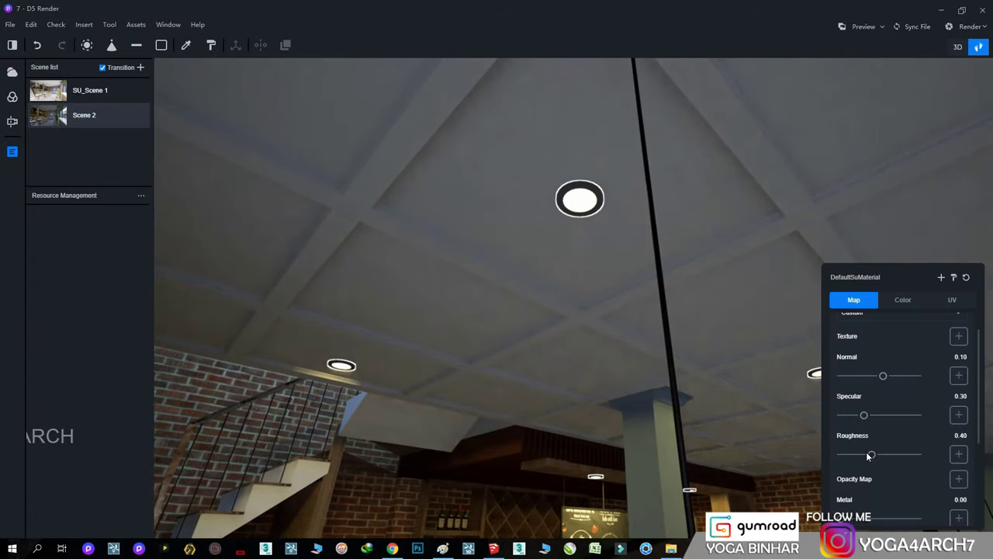
pyautogui.moveTo(870, 455); pyautogui.dragTo(819, 457)
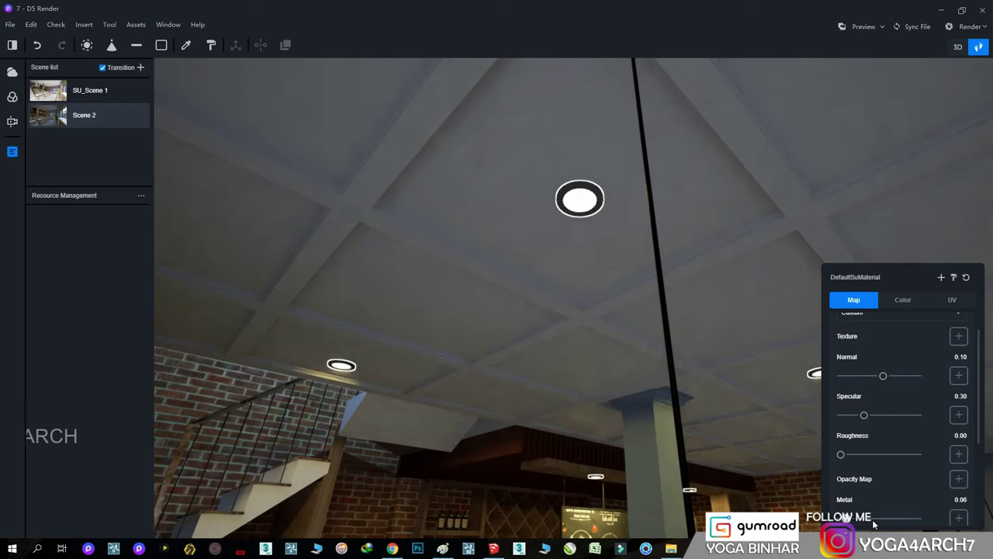
pyautogui.moveTo(874, 520); pyautogui.dragTo(904, 518)
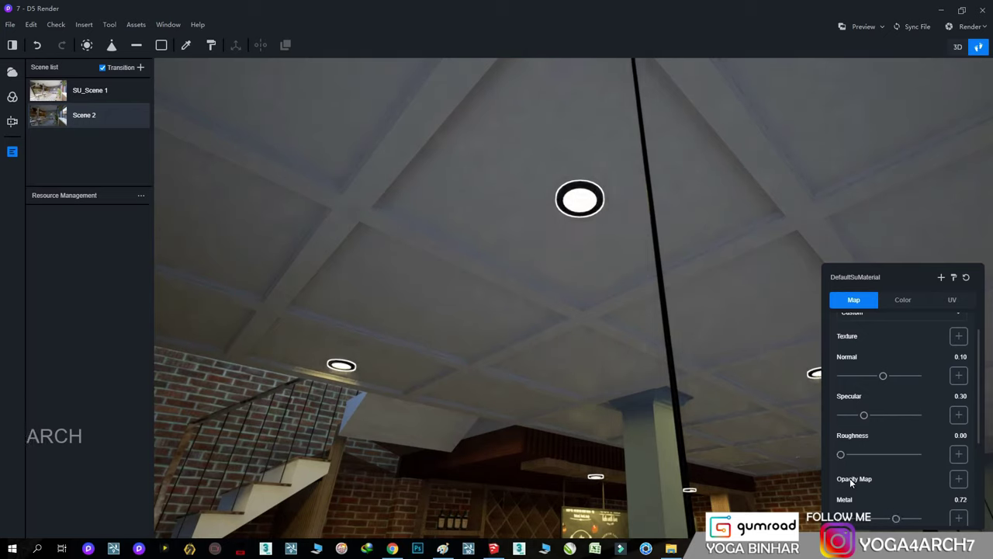
# - Warm and brighten the downlight trim colour to hue 14 and value 78 with more saturation
pyautogui.click(901, 303)
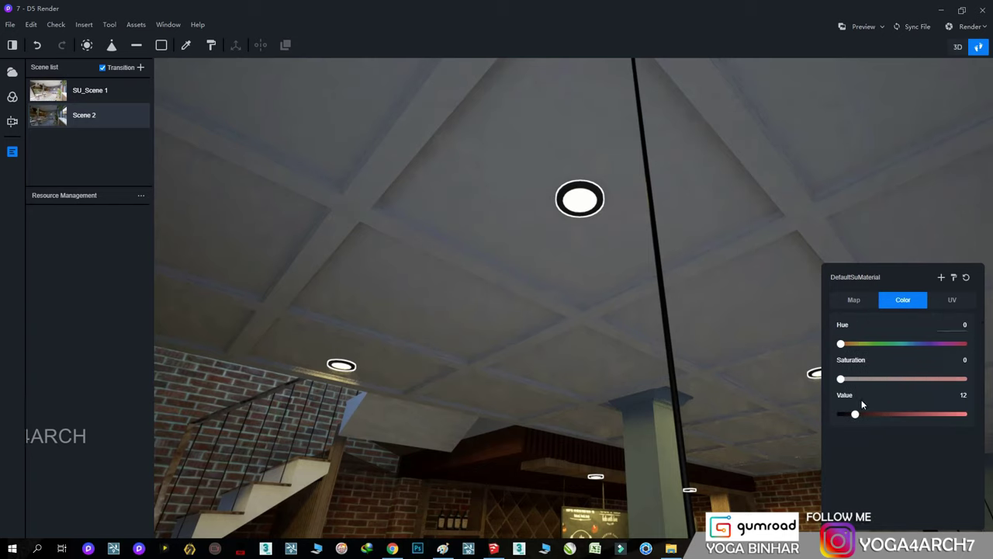
pyautogui.moveTo(855, 416); pyautogui.dragTo(943, 415)
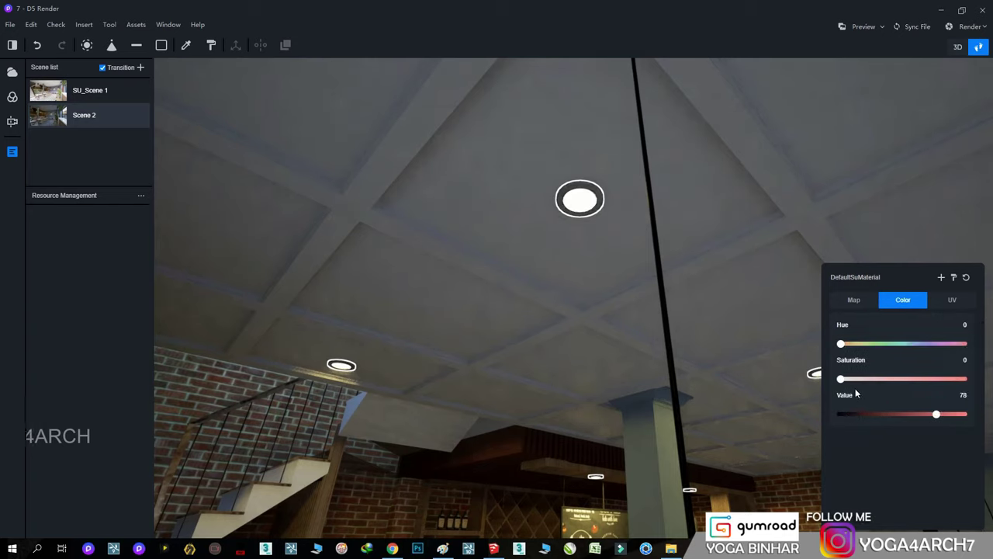
pyautogui.moveTo(842, 345); pyautogui.dragTo(848, 346)
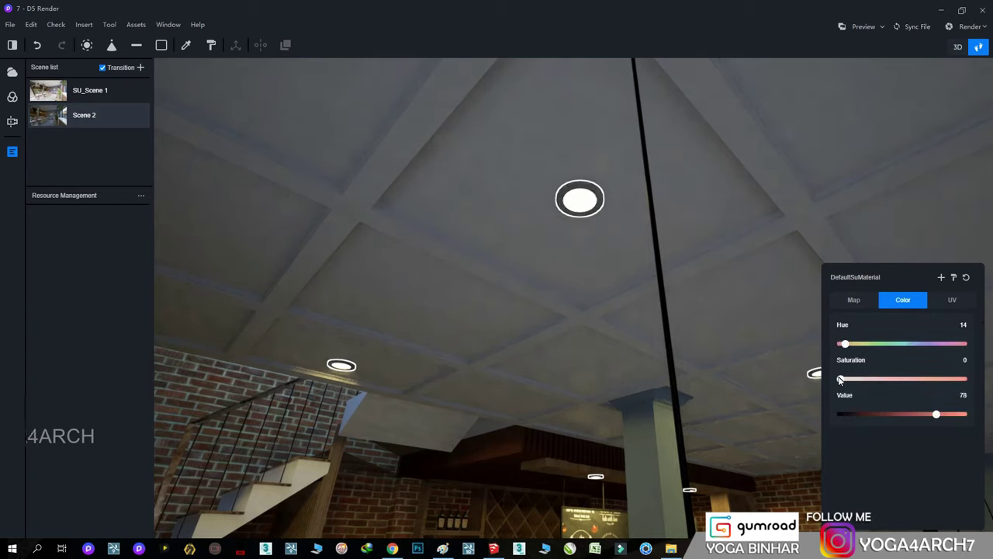
pyautogui.click(914, 380)
pyautogui.press('Escape')
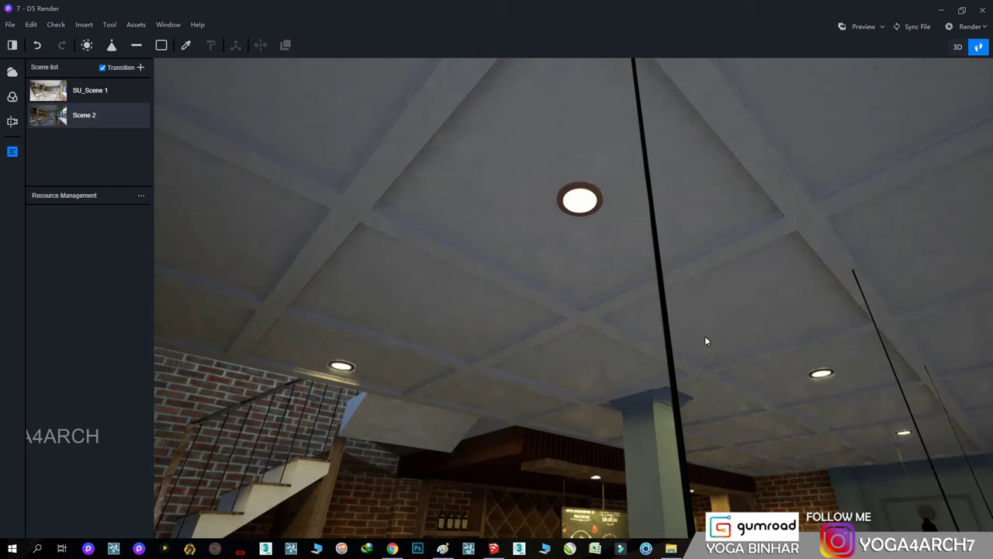
pyautogui.moveTo(619, 247)
pyautogui.mouseDown(button='right')
pyautogui.moveTo(698, 496)
pyautogui.moveTo(642, 419)
pyautogui.moveTo(540, 339)
pyautogui.mouseUp(button='right')
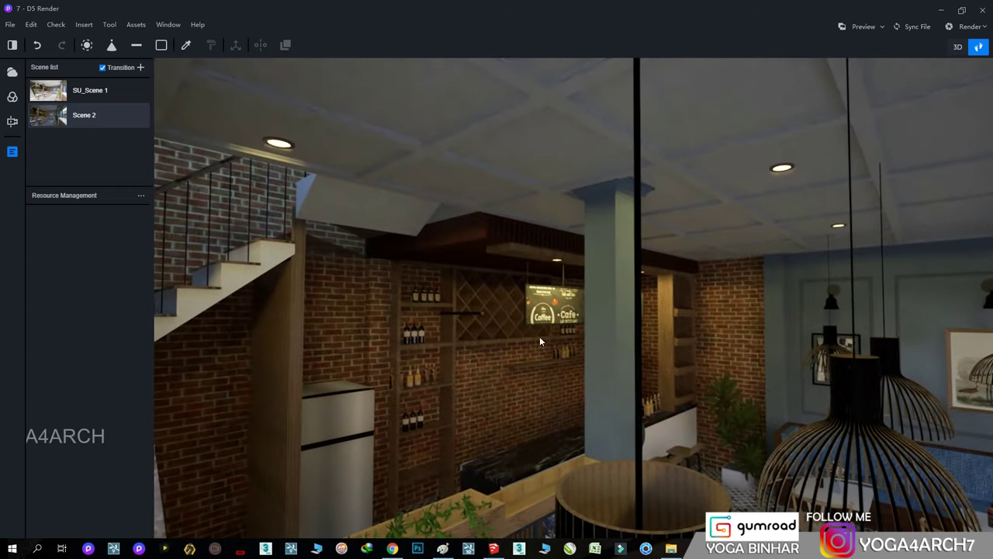
# - Set the pole and pendant-cord material to roughness 0.00, metal 0.56, with higher specular
pyautogui.click(638, 286)
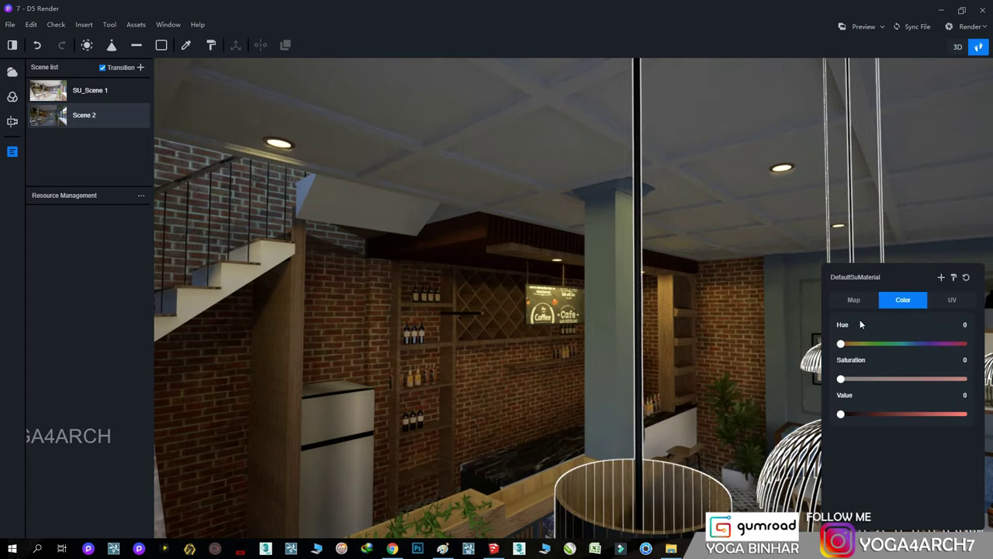
pyautogui.click(854, 300)
pyautogui.scroll(-1, 896, 432)
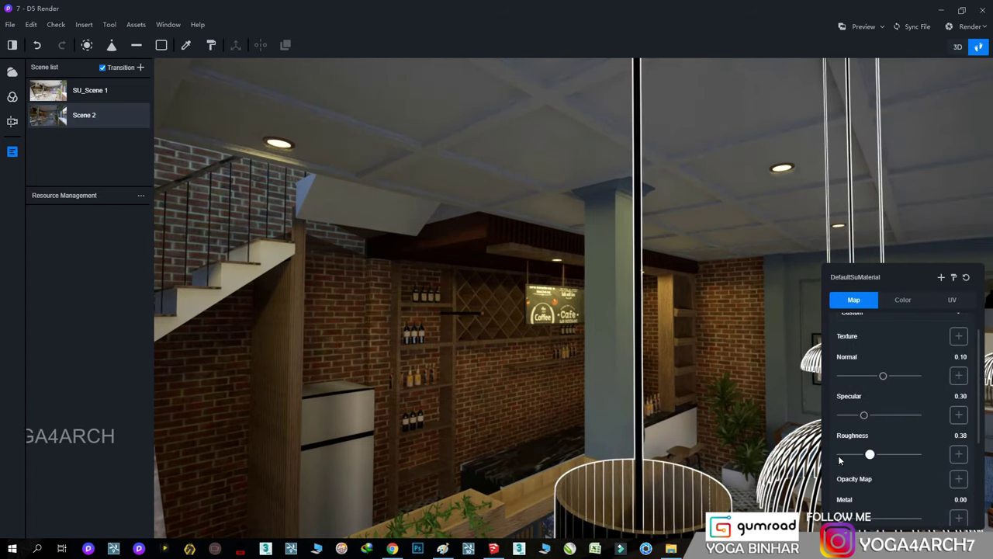
pyautogui.moveTo(842, 517); pyautogui.dragTo(877, 518)
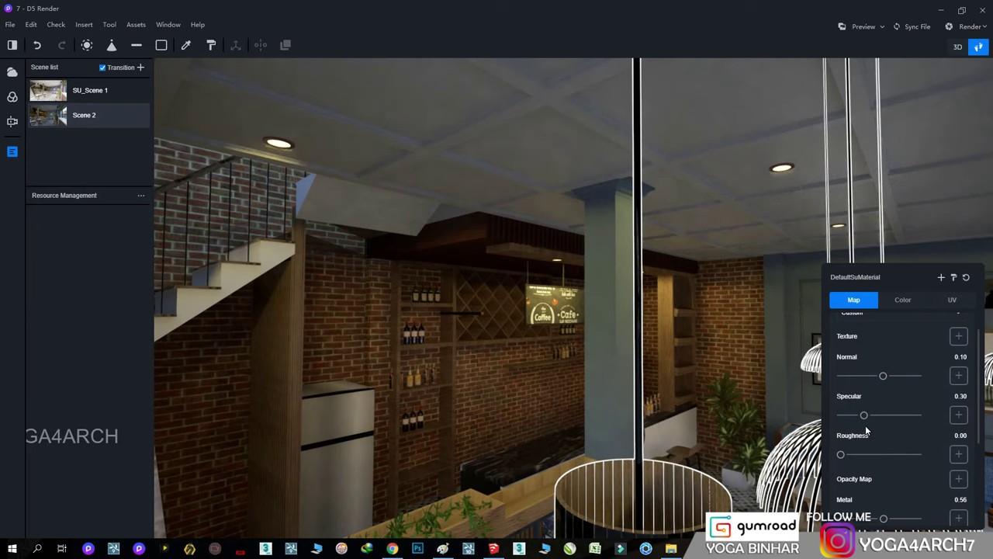
pyautogui.moveTo(864, 414); pyautogui.dragTo(896, 416)
# - Give the spotlight above the bar sign a different IES light profile
pyautogui.click(745, 379)
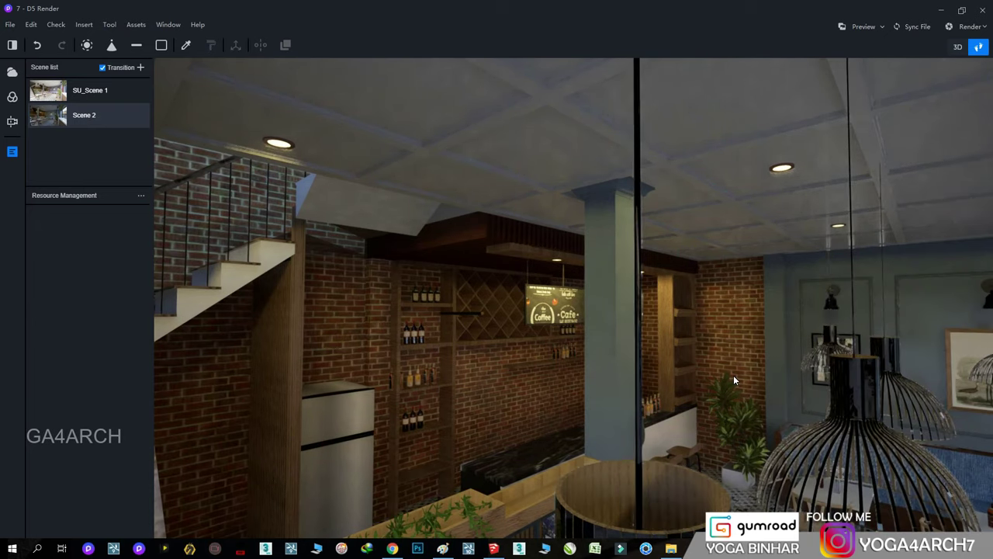
pyautogui.moveTo(752, 374)
pyautogui.mouseDown(button='right')
pyautogui.moveTo(770, 425)
pyautogui.moveTo(702, 469)
pyautogui.mouseUp(button='right')
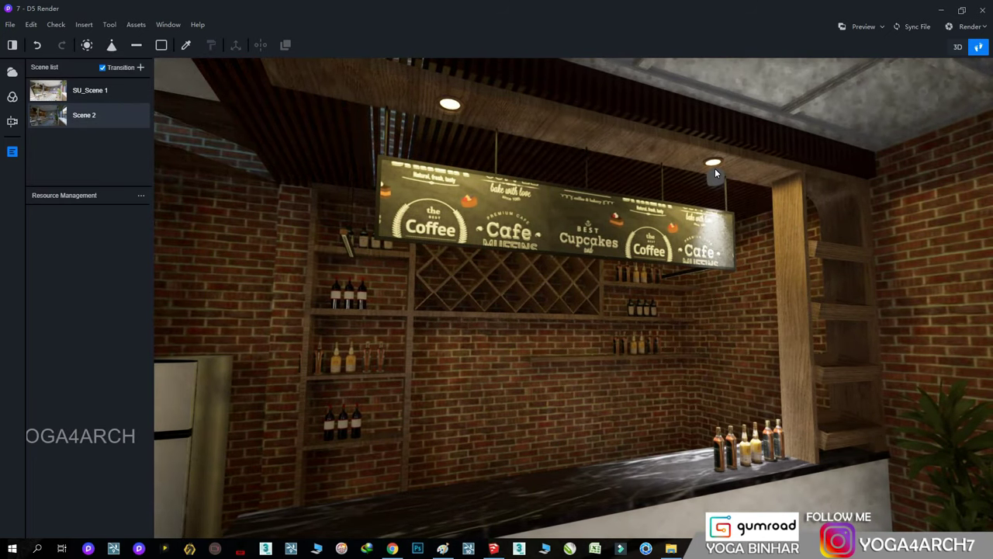
pyautogui.click(714, 165)
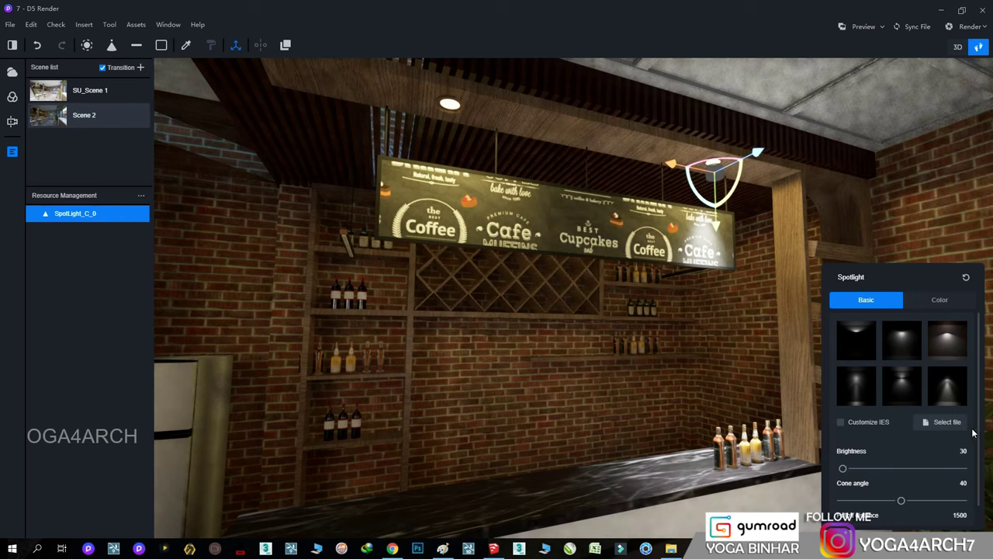
pyautogui.click(945, 396)
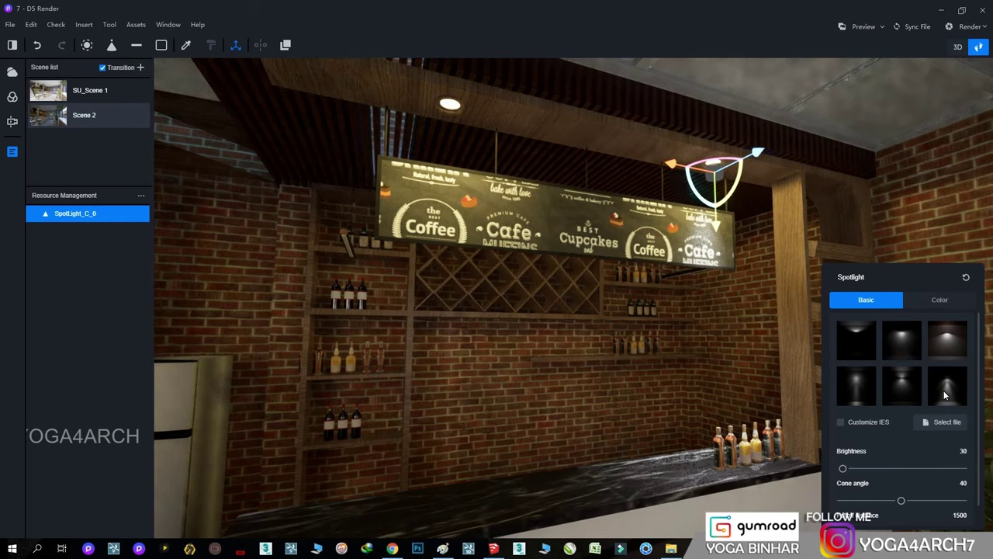
pyautogui.click(862, 383)
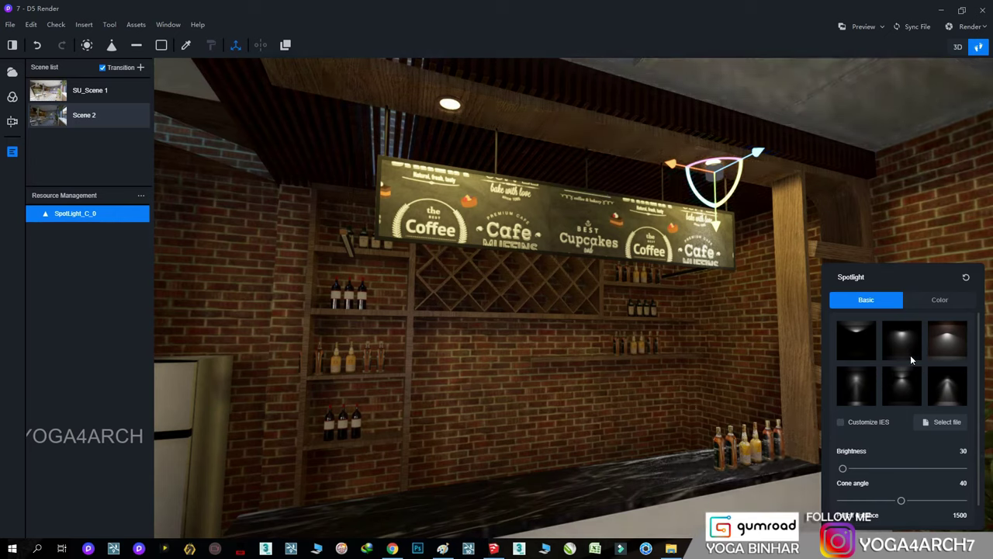
# - Lower the spotlight's colour temperature to 4200 K and move it left above the sign
pyautogui.click(926, 300)
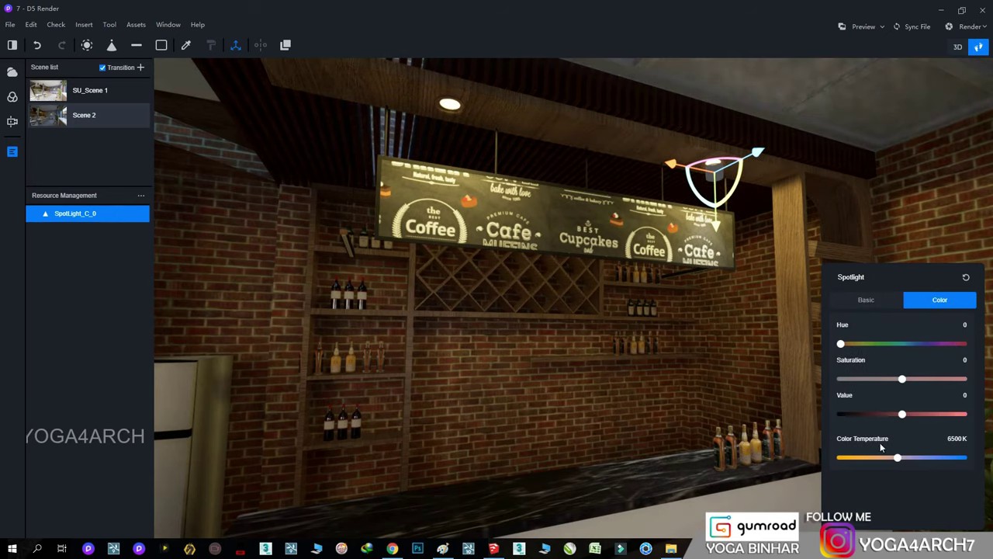
pyautogui.moveTo(896, 458); pyautogui.dragTo(872, 459)
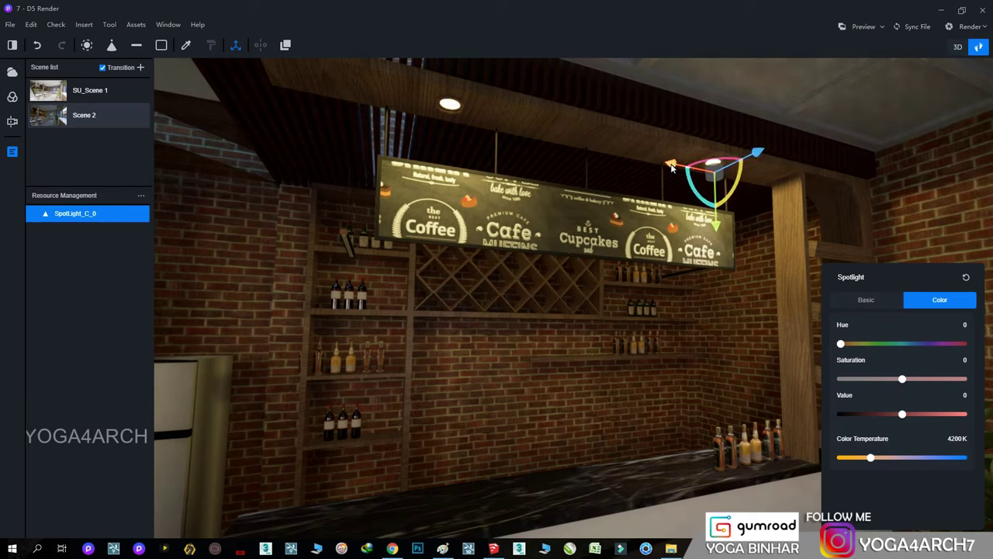
pyautogui.moveTo(694, 179); pyautogui.dragTo(362, 147)
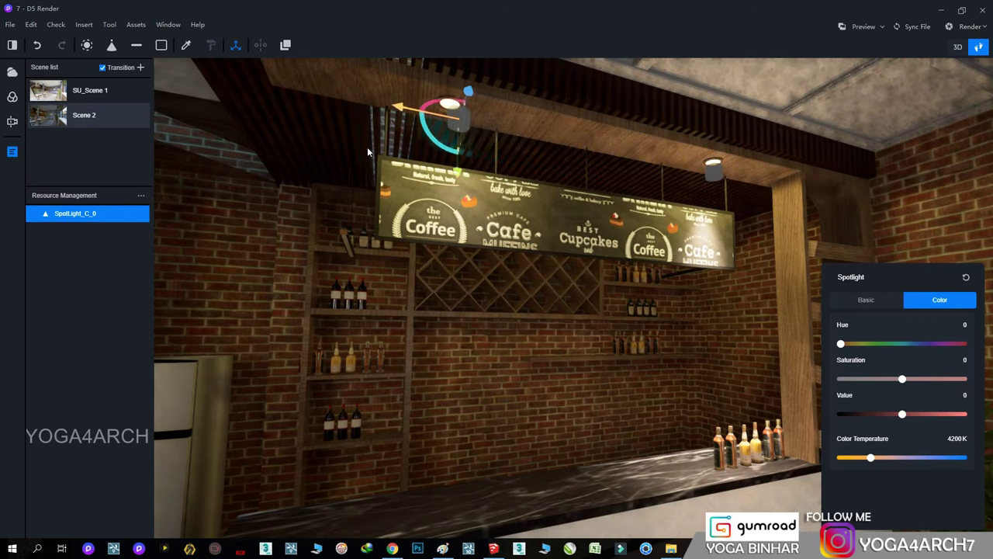
# - Re-aim the sign spotlight slightly right and copy a spotlight to the wine-rack corner
pyautogui.press('e')
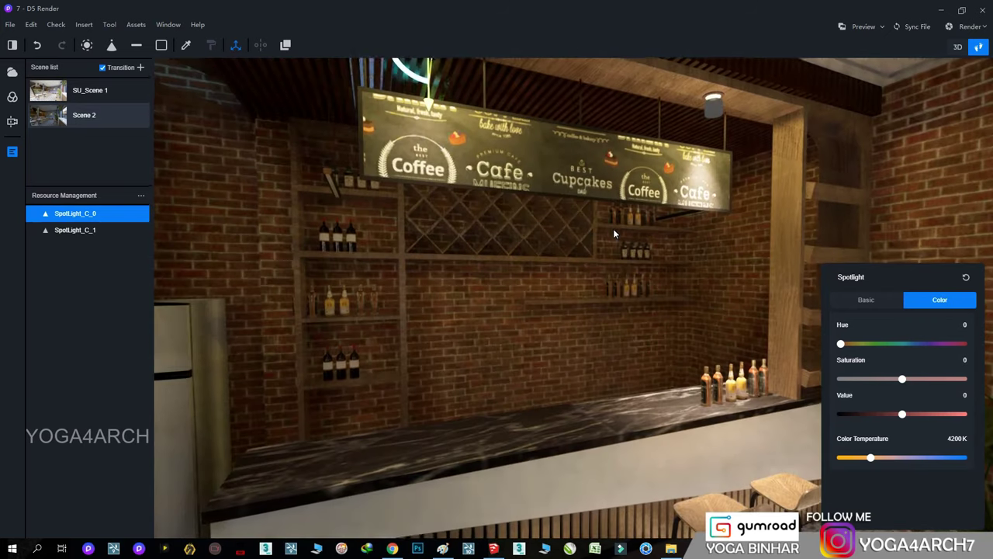
pyautogui.press('e')
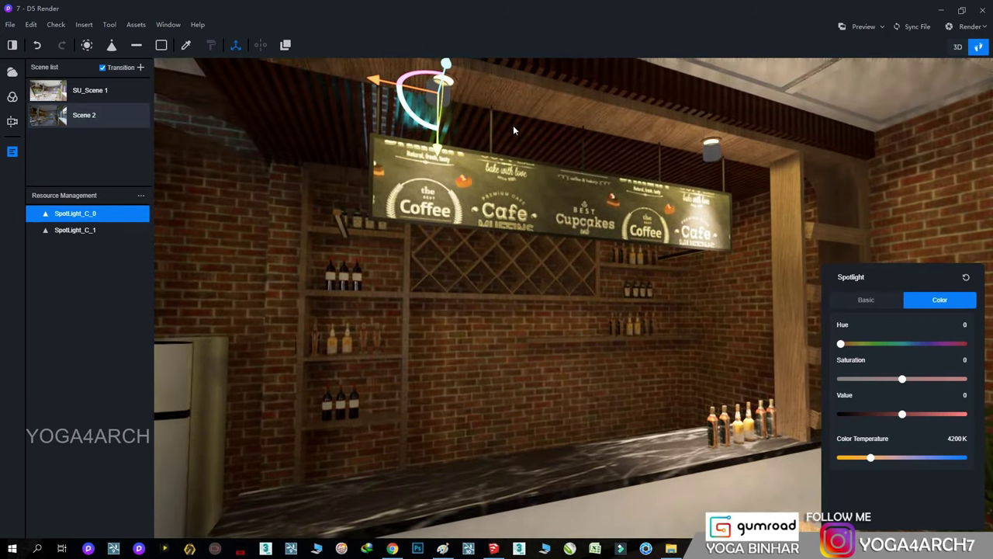
pyautogui.moveTo(388, 92); pyautogui.dragTo(444, 104)
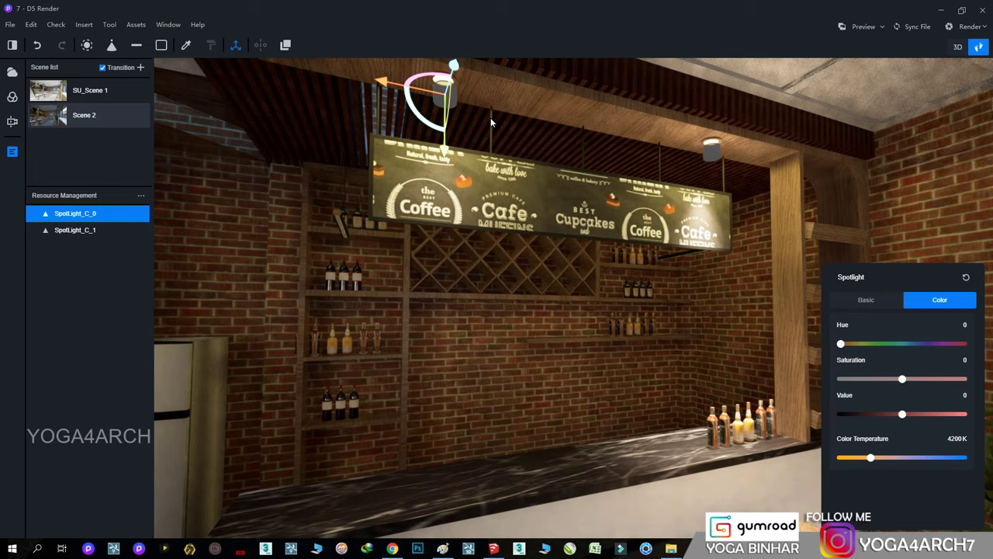
pyautogui.moveTo(419, 185)
pyautogui.mouseDown(button='right')
pyautogui.moveTo(402, 282)
pyautogui.moveTo(412, 345)
pyautogui.moveTo(565, 243)
pyautogui.moveTo(618, 181)
pyautogui.moveTo(628, 176)
pyautogui.moveTo(635, 194)
pyautogui.moveTo(540, 119)
pyautogui.moveTo(587, 163)
pyautogui.moveTo(823, 187)
pyautogui.mouseUp(button='right')
pyautogui.scroll(3, 412, 345)
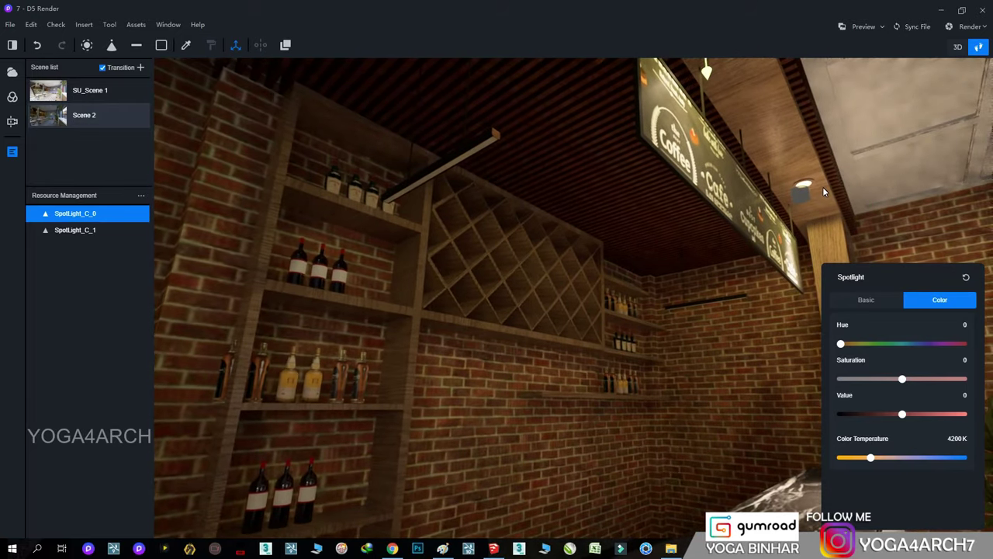
pyautogui.click(800, 197)
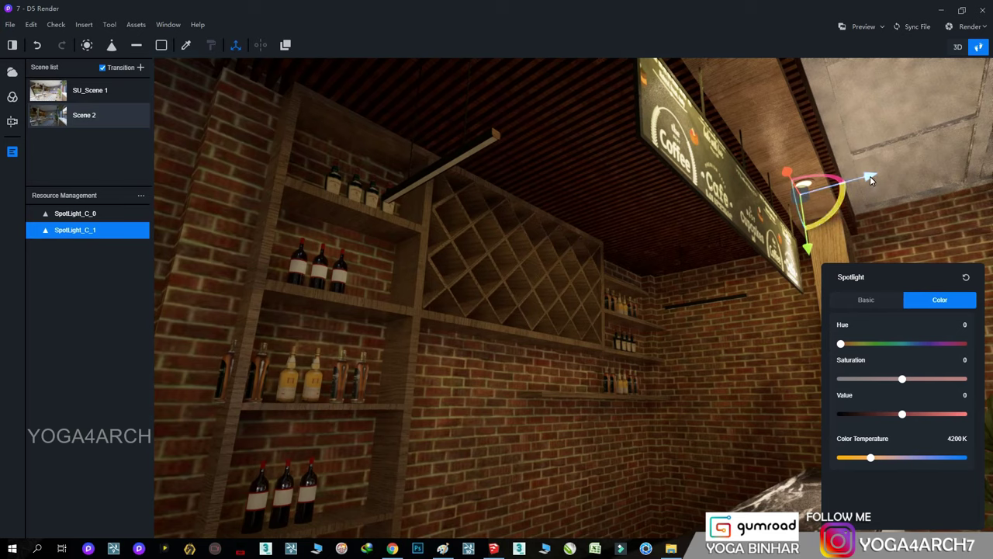
pyautogui.moveTo(867, 180)
pyautogui.keyDown('alt'); pyautogui.mouseDown()
pyautogui.moveTo(581, 243)
pyautogui.moveTo(611, 247)
pyautogui.moveTo(286, 157)
pyautogui.mouseUp(); pyautogui.keyUp('alt')
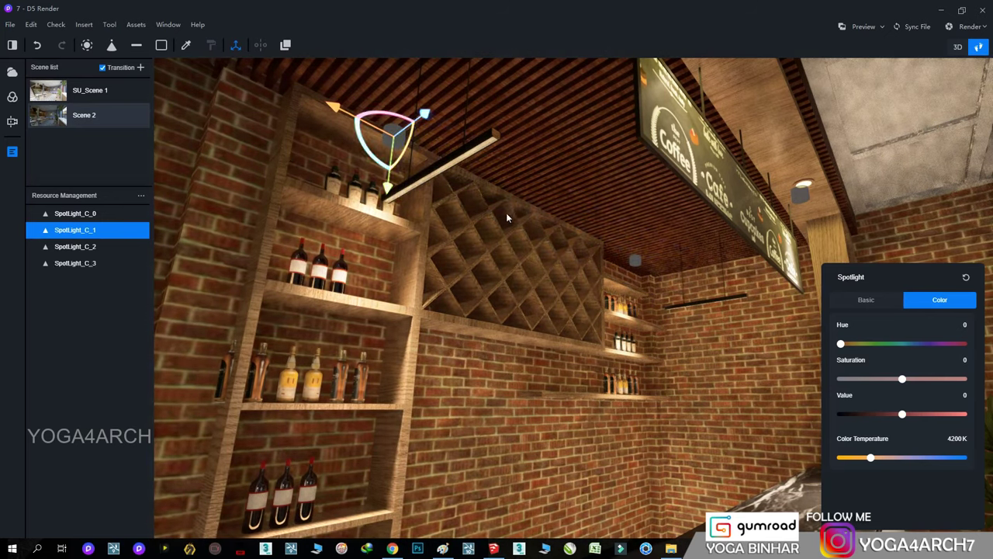
# - Review spotlights SpotLight_C_3, C_2 and C_0 in their settings, then deselect
pyautogui.click(862, 301)
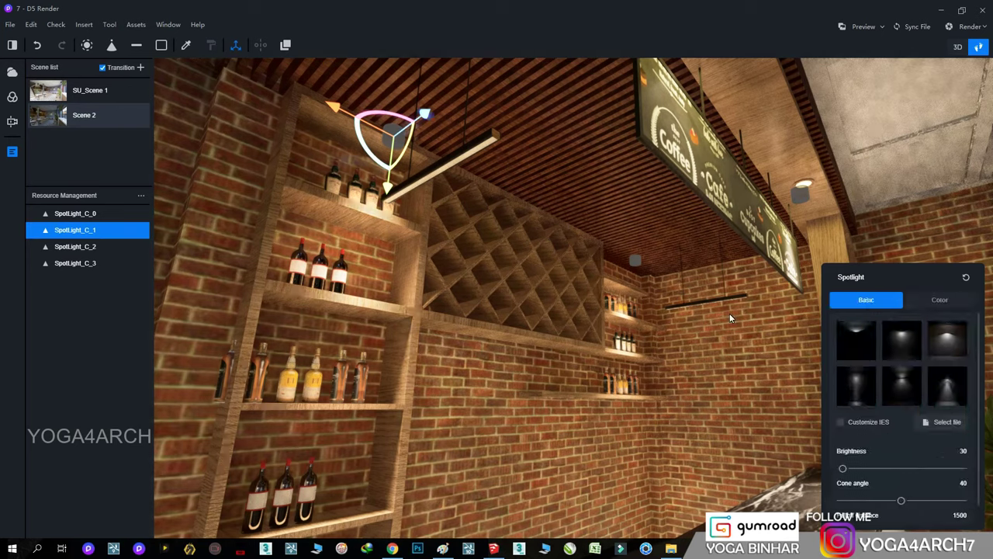
pyautogui.click(636, 260)
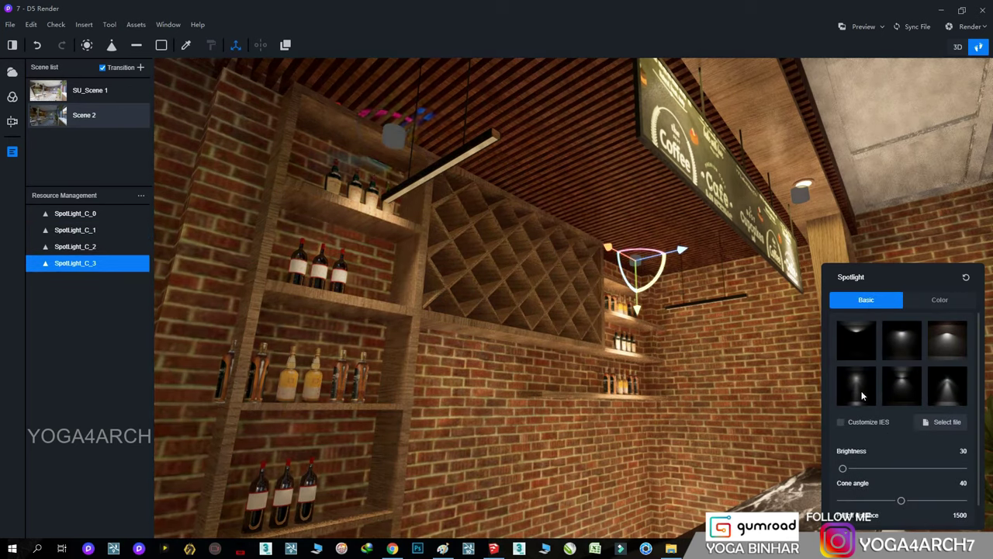
pyautogui.click(802, 195)
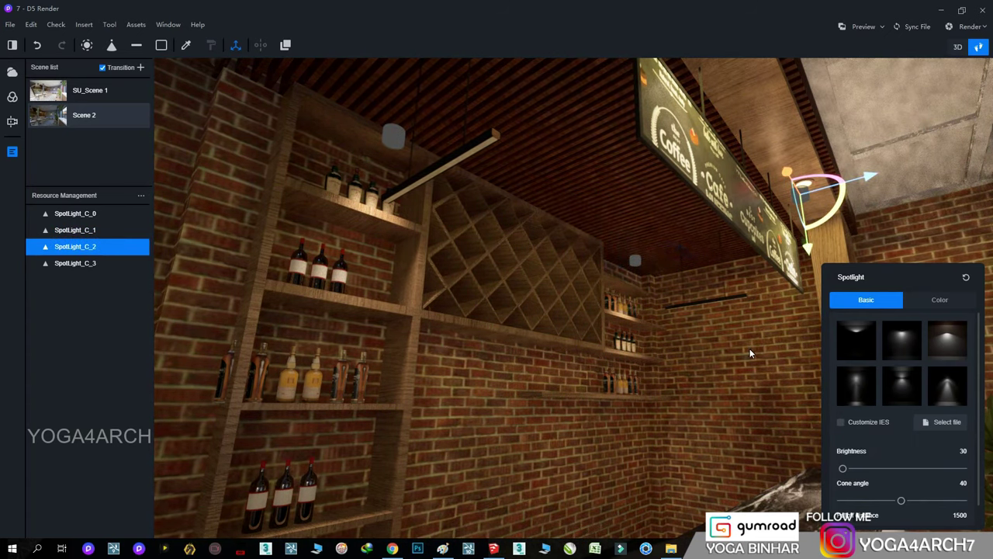
pyautogui.moveTo(750, 348); pyautogui.dragTo(727, 148, button='right')
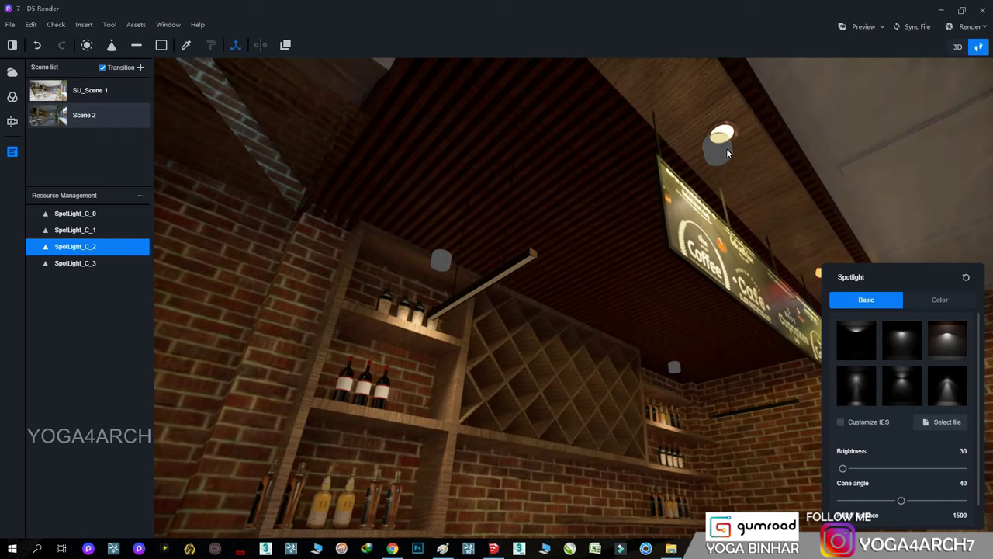
pyautogui.click(727, 148)
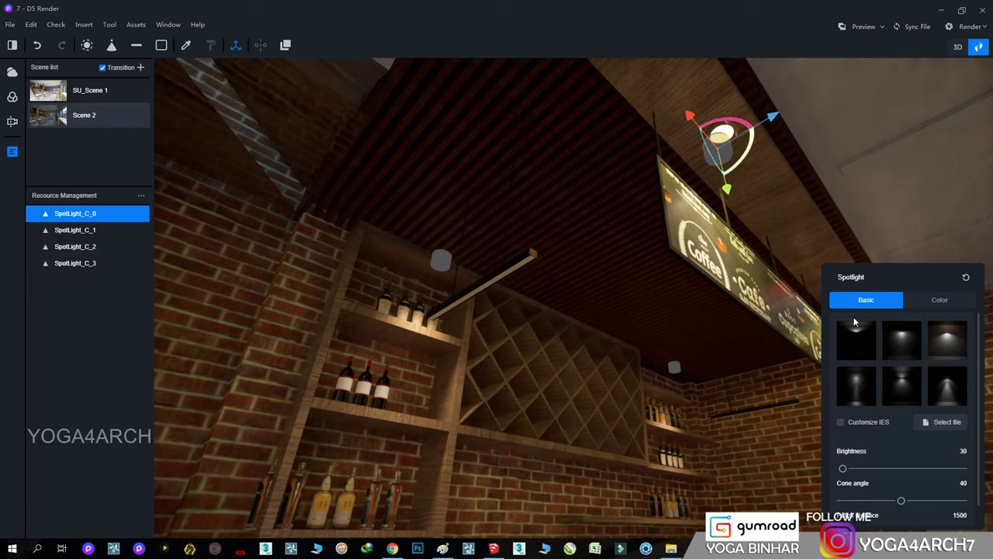
pyautogui.press('Escape')
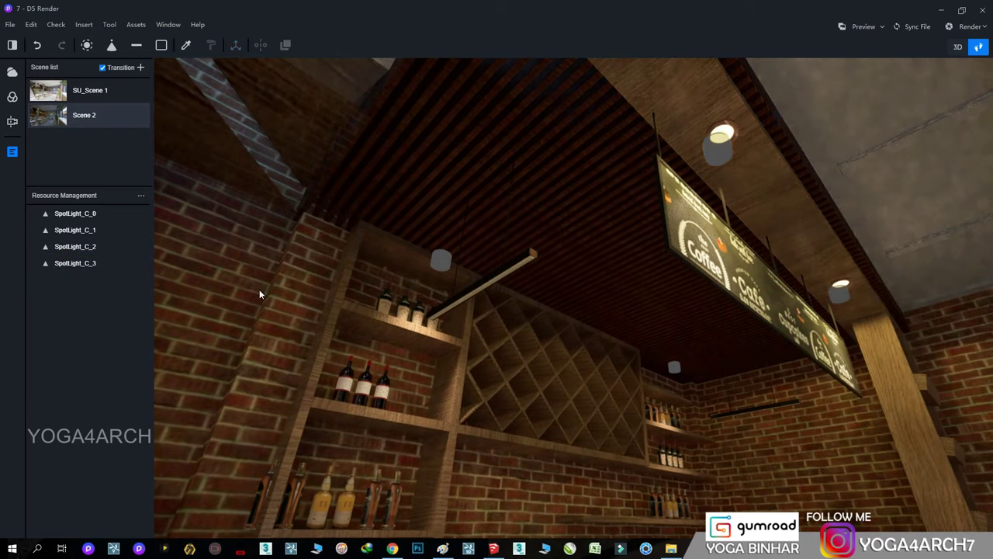
# - From the Scene 2 camera, brighten the ceiling strip's DefaultSuMaterial to Value 100
pyautogui.click(49, 117)
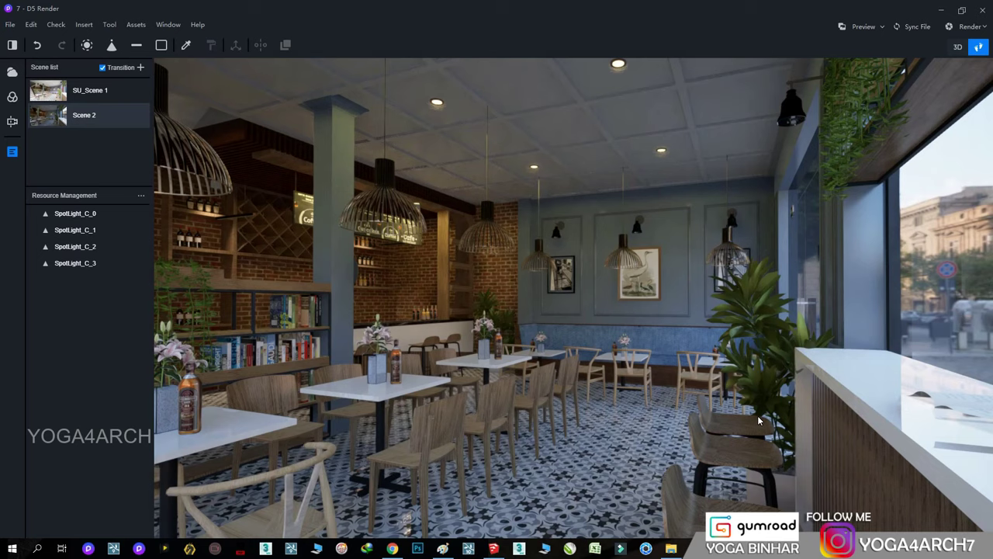
pyautogui.click(739, 142)
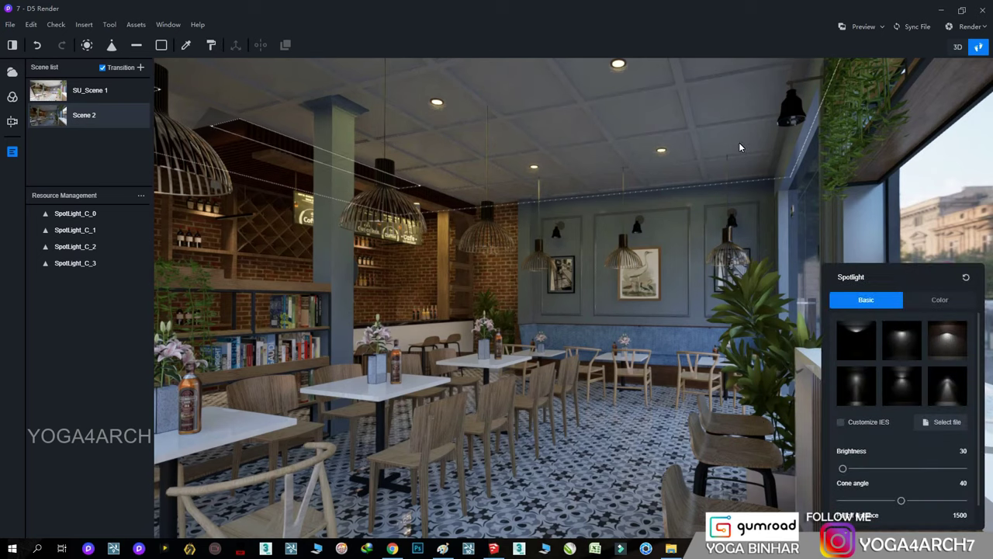
pyautogui.click(913, 301)
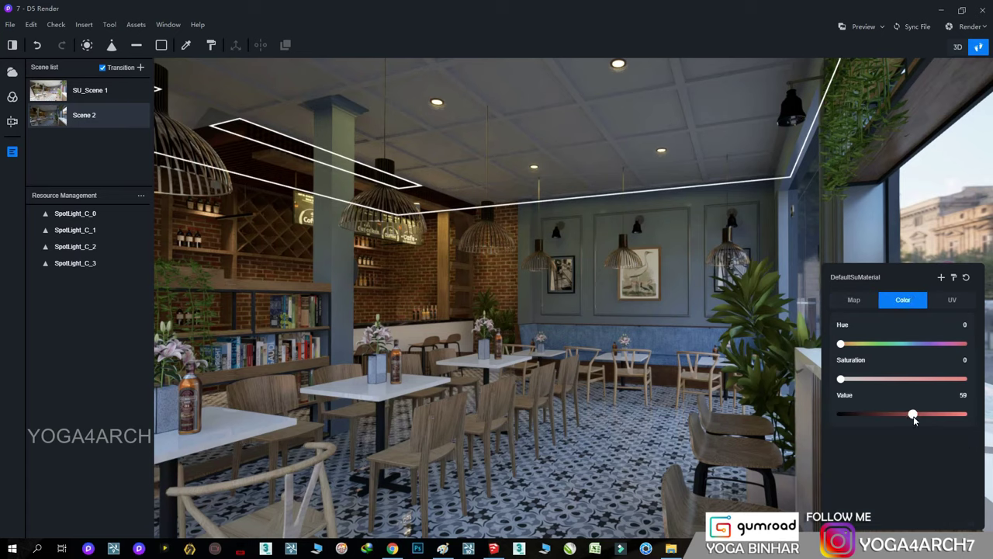
pyautogui.moveTo(914, 414); pyautogui.dragTo(956, 415)
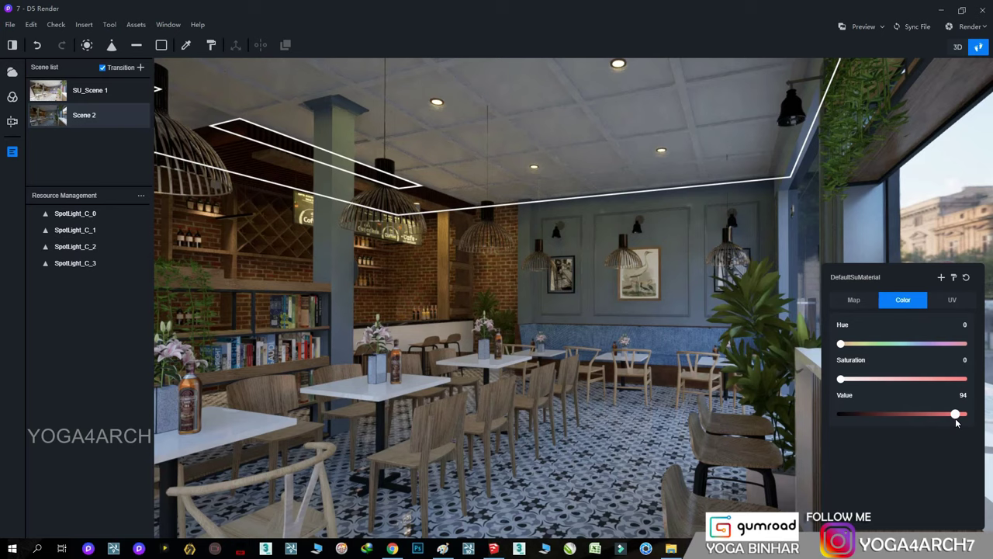
pyautogui.moveTo(956, 420); pyautogui.dragTo(970, 423)
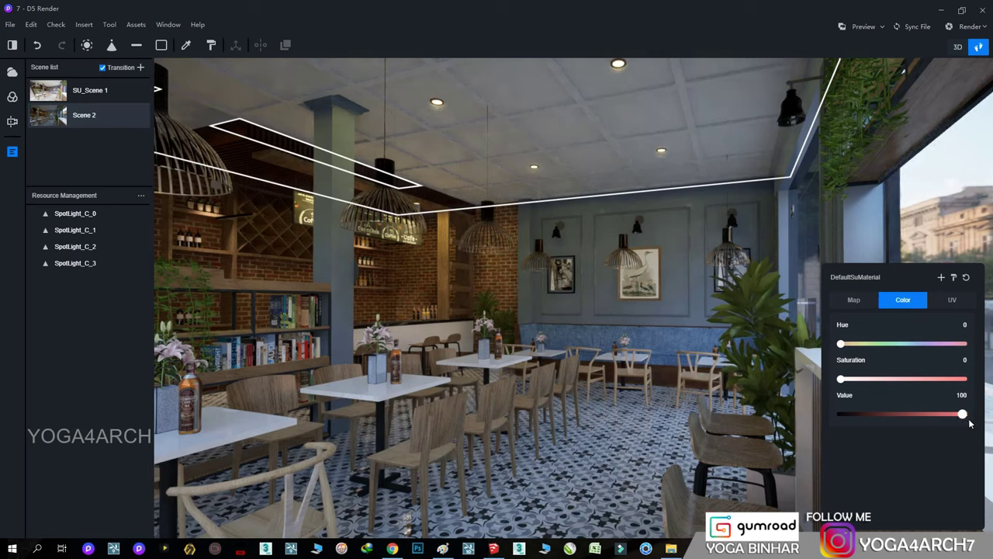
pyautogui.press('Escape')
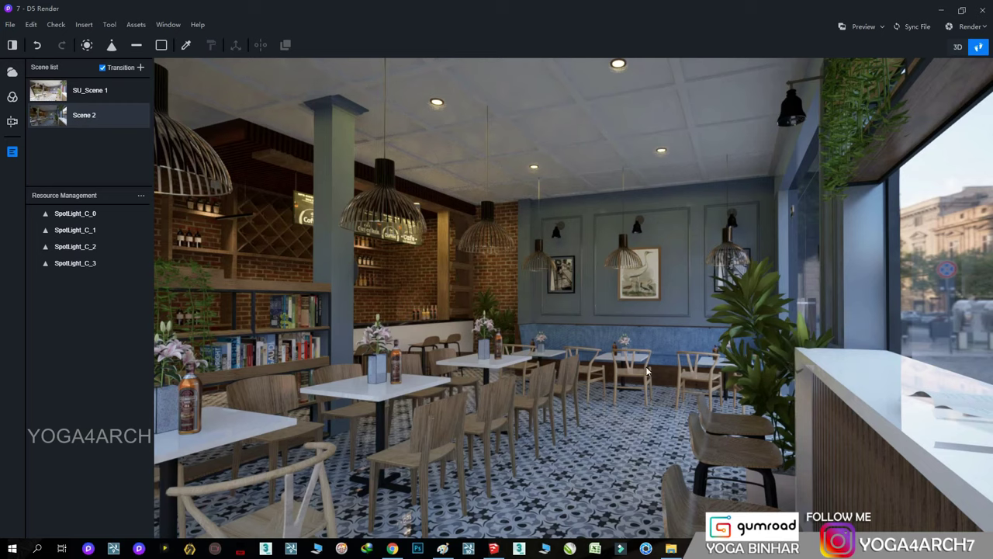
# - In the Environment panel, set sky colour temperature 6400 K and sky light intensity 0.25
pyautogui.click(12, 71)
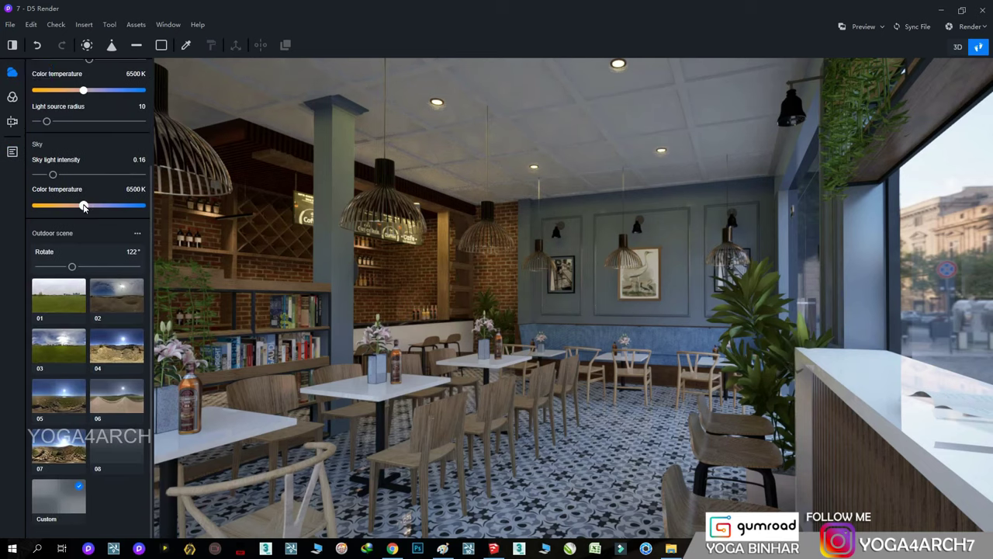
pyautogui.moveTo(83, 207); pyautogui.dragTo(82, 206)
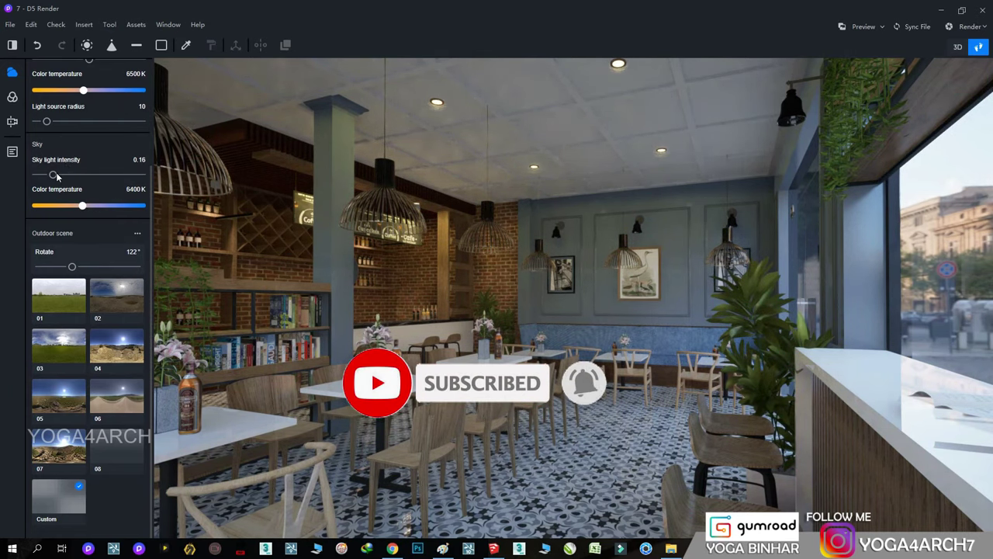
pyautogui.moveTo(53, 175); pyautogui.dragTo(64, 177)
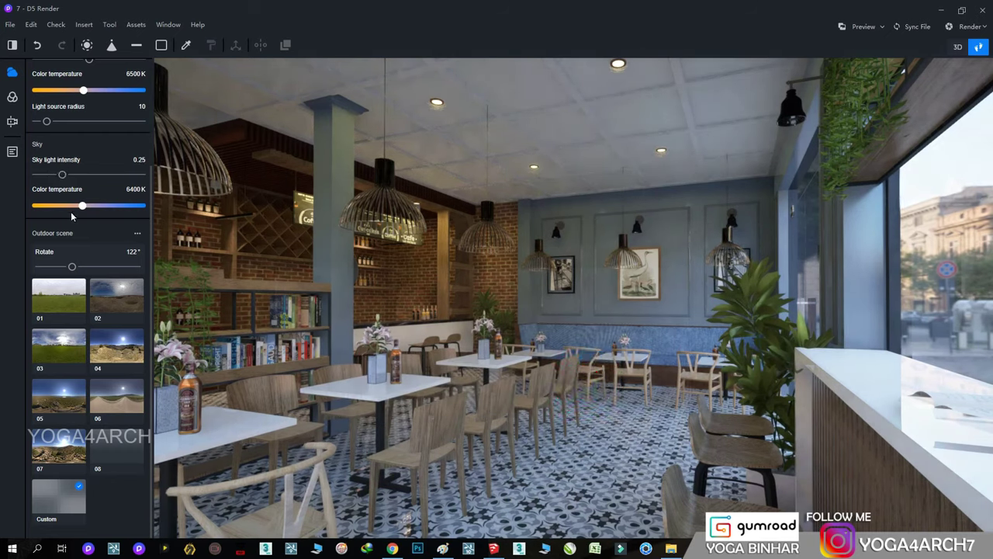
pyautogui.scroll(2, 50, 153)
# - Adjust the tone mapping toe and set the shoulder to 0.31
pyautogui.click(11, 96)
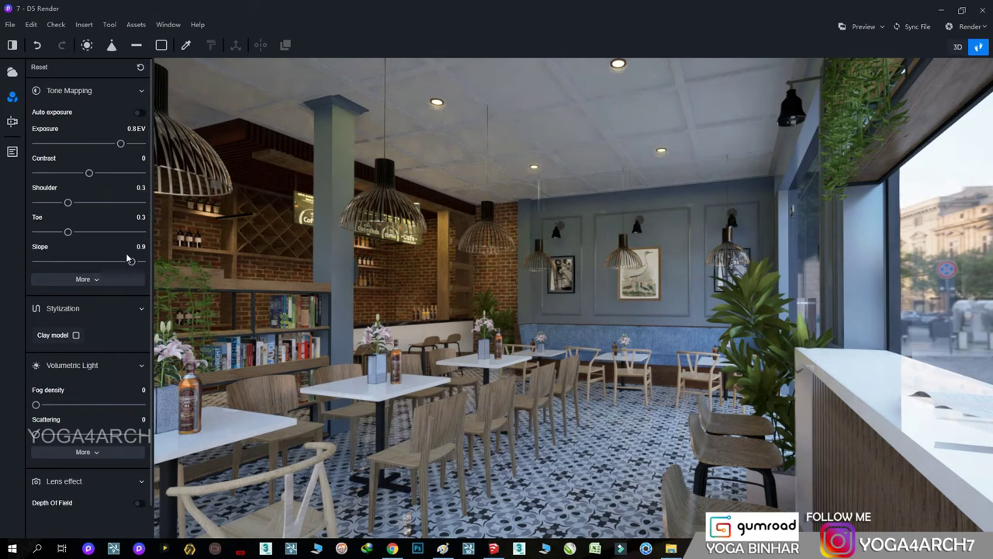
pyautogui.moveTo(68, 231); pyautogui.dragTo(81, 233)
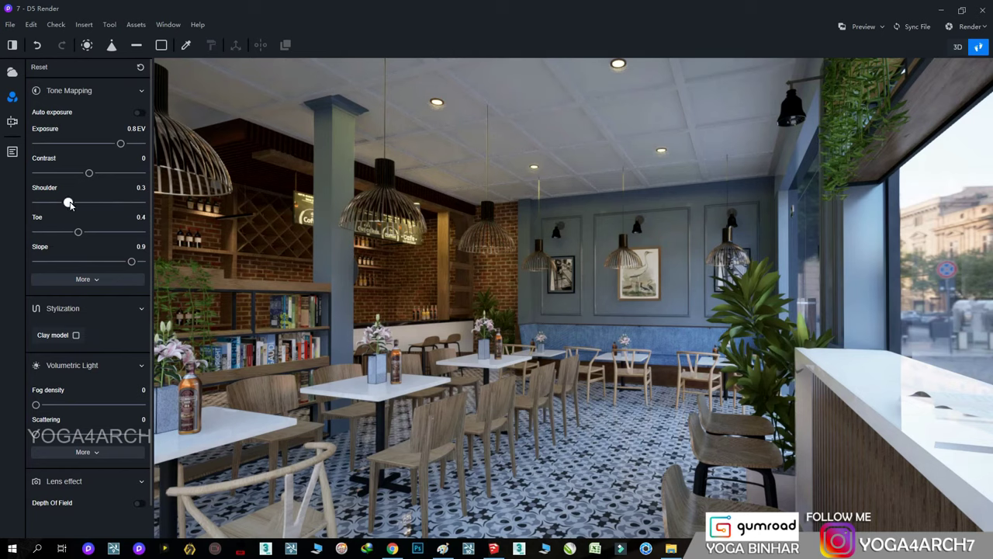
pyautogui.moveTo(69, 203)
pyautogui.mouseDown()
pyautogui.moveTo(42, 204)
pyautogui.moveTo(69, 203)
pyautogui.mouseUp()
# - Fine-tune exposure to 0.81 EV and bring the toe down to 0.31
pyautogui.click(122, 145)
pyautogui.click(122, 145)
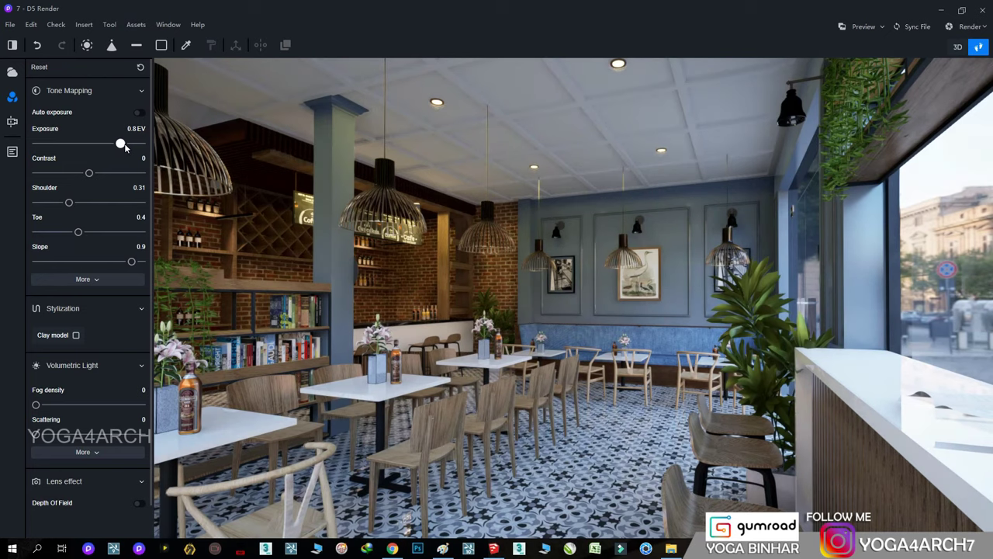
pyautogui.moveTo(124, 147); pyautogui.dragTo(125, 148)
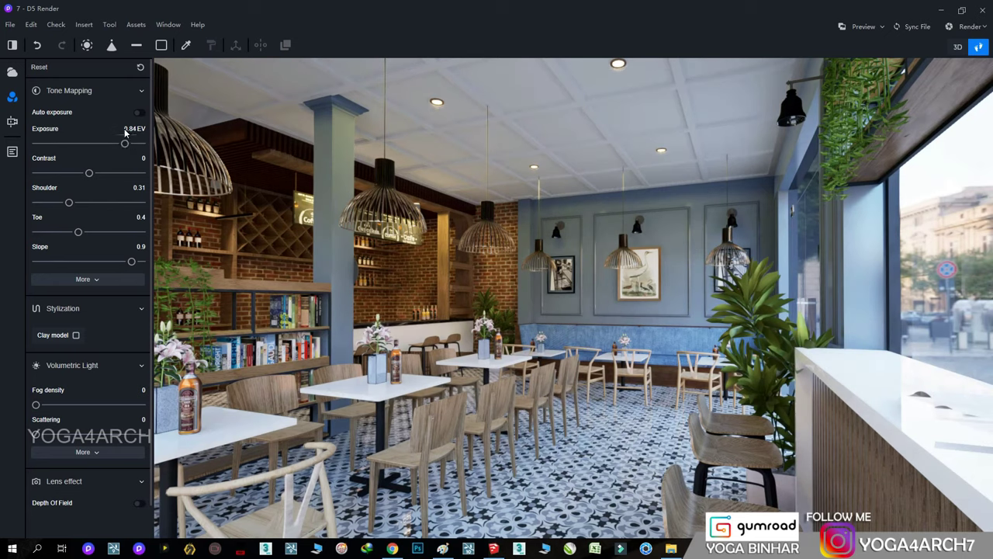
pyautogui.click(126, 128)
pyautogui.write('4')
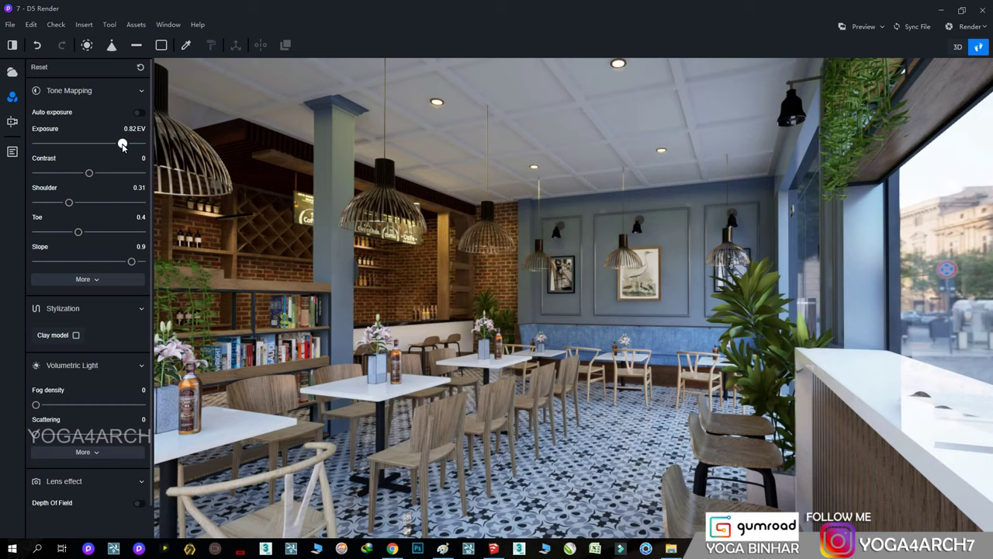
pyautogui.moveTo(122, 145); pyautogui.dragTo(121, 146)
pyautogui.click(73, 233)
pyautogui.moveTo(72, 237); pyautogui.dragTo(69, 239)
# - Lower the hanging plant material's roughness and raise its metal to 0.34
pyautogui.click(894, 114)
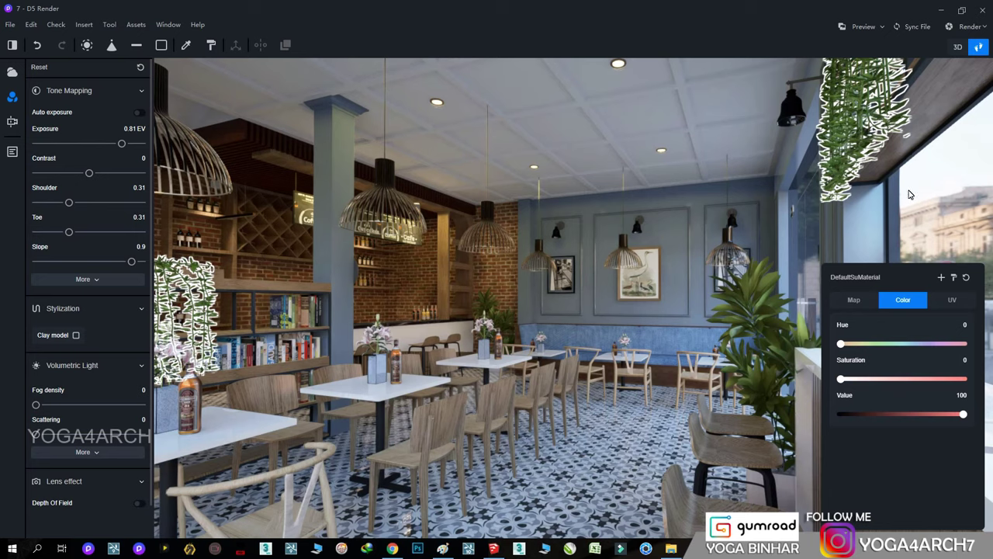
pyautogui.click(854, 301)
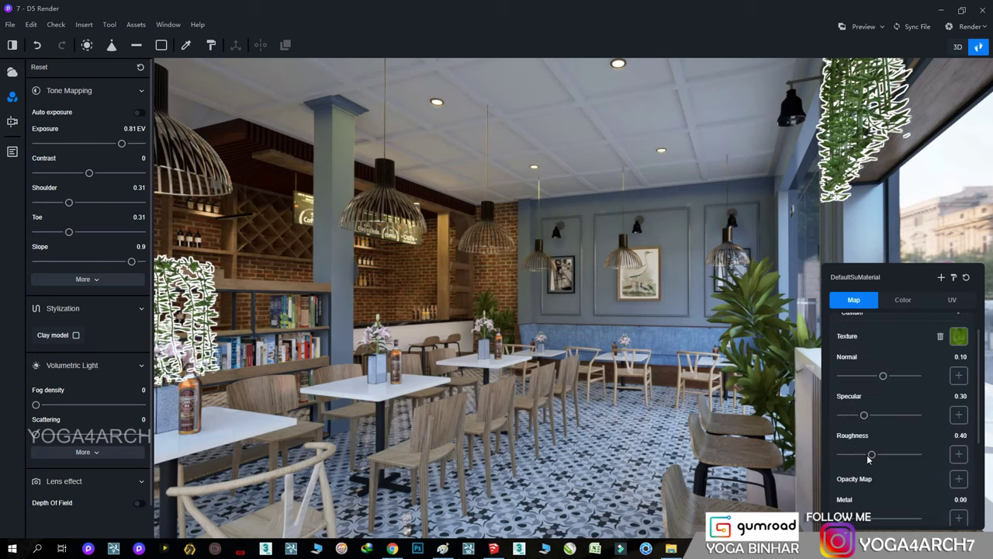
pyautogui.moveTo(872, 454); pyautogui.dragTo(856, 455)
pyautogui.moveTo(838, 518); pyautogui.dragTo(880, 518)
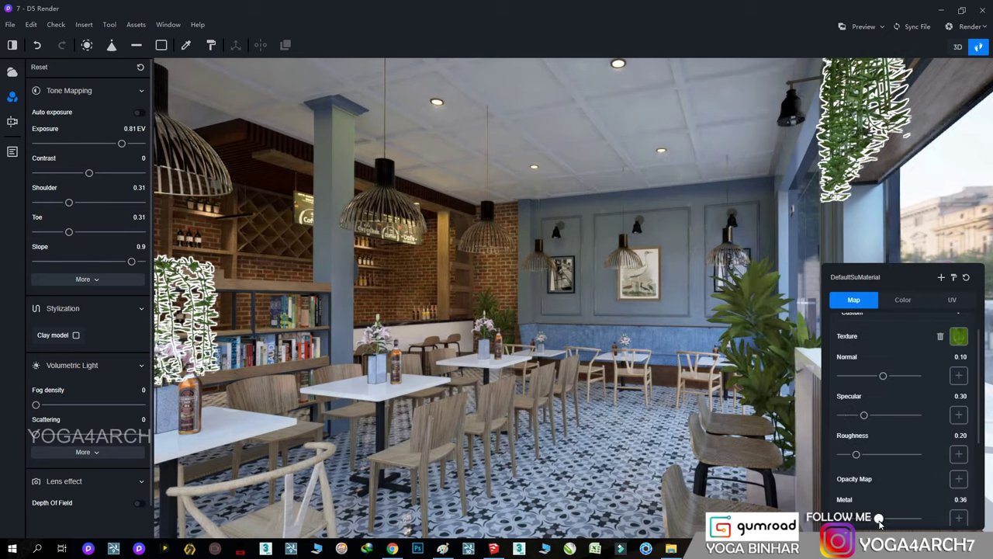
pyautogui.press('Escape')
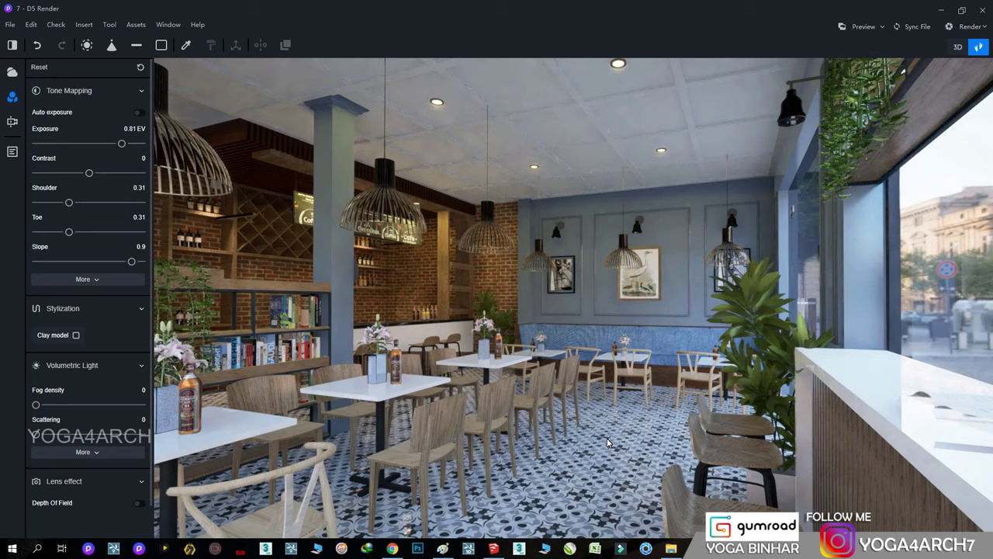
# - Give the orchid flowers roughness 0.23 and the orchid leaves metal 0.34, roughness 0.18
pyautogui.click(179, 359)
pyautogui.click(196, 360)
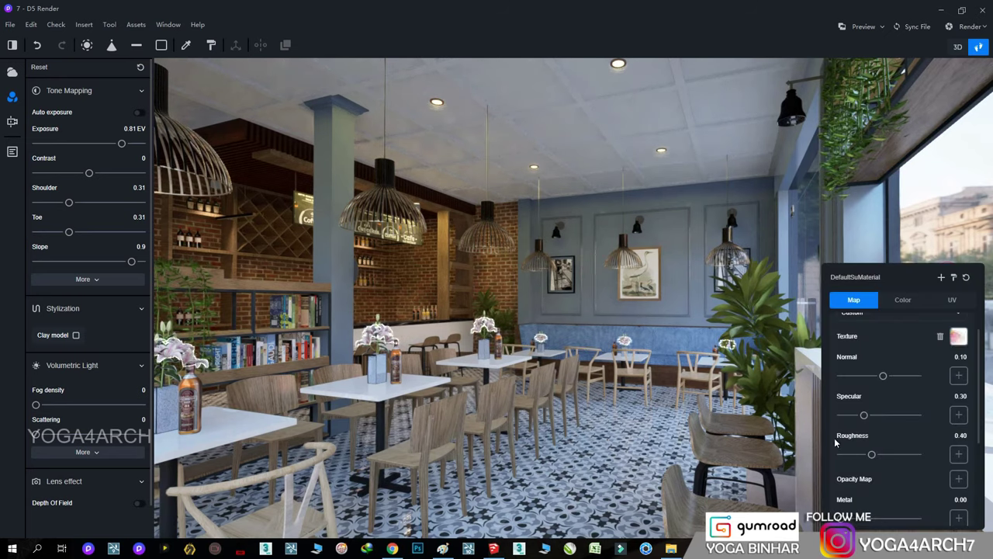
pyautogui.moveTo(869, 454); pyautogui.dragTo(859, 454)
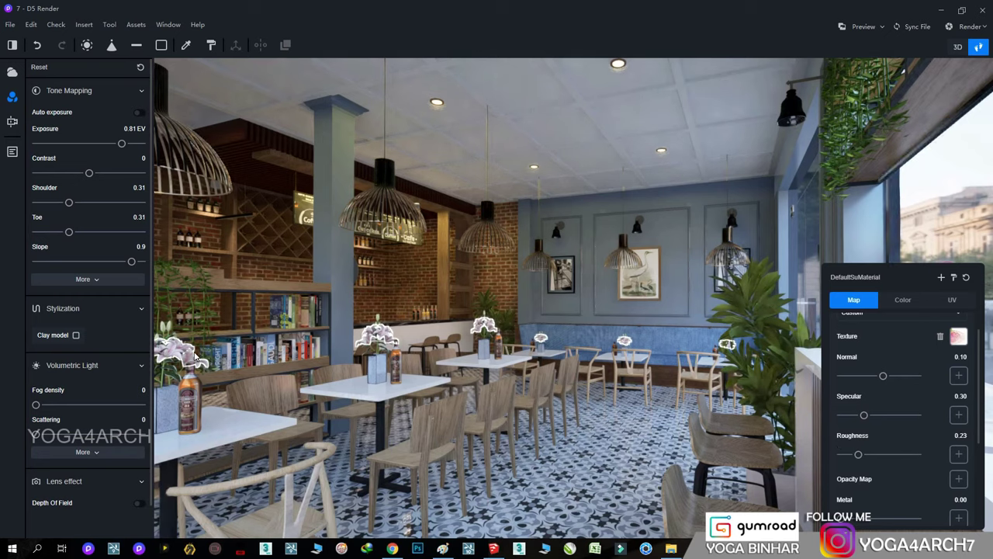
pyautogui.click(177, 378)
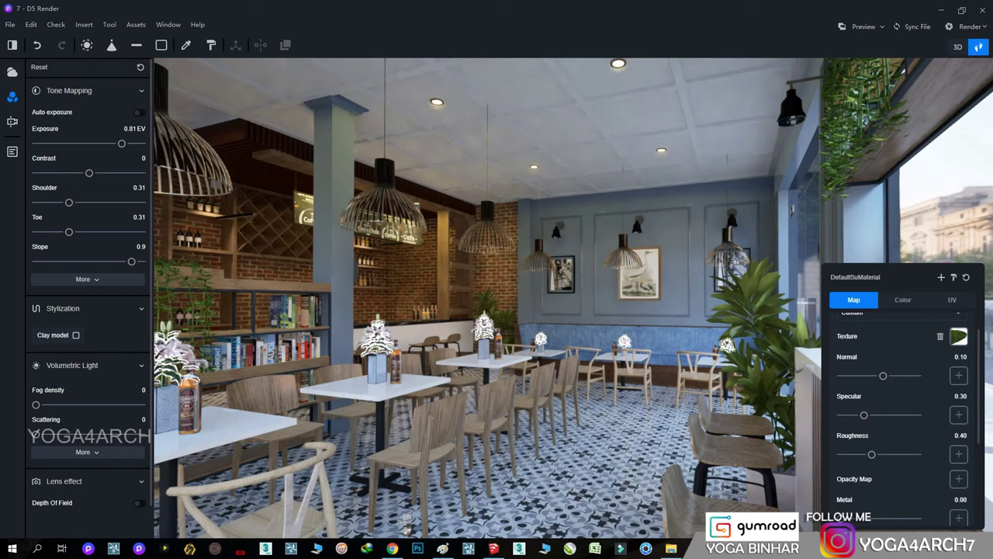
pyautogui.moveTo(839, 518); pyautogui.dragTo(866, 517)
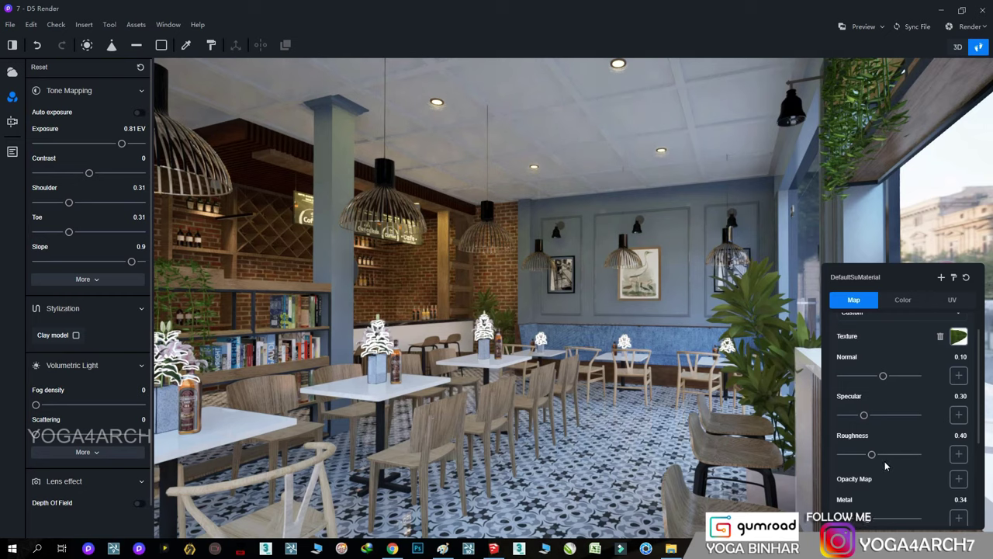
pyautogui.moveTo(872, 455); pyautogui.dragTo(854, 454)
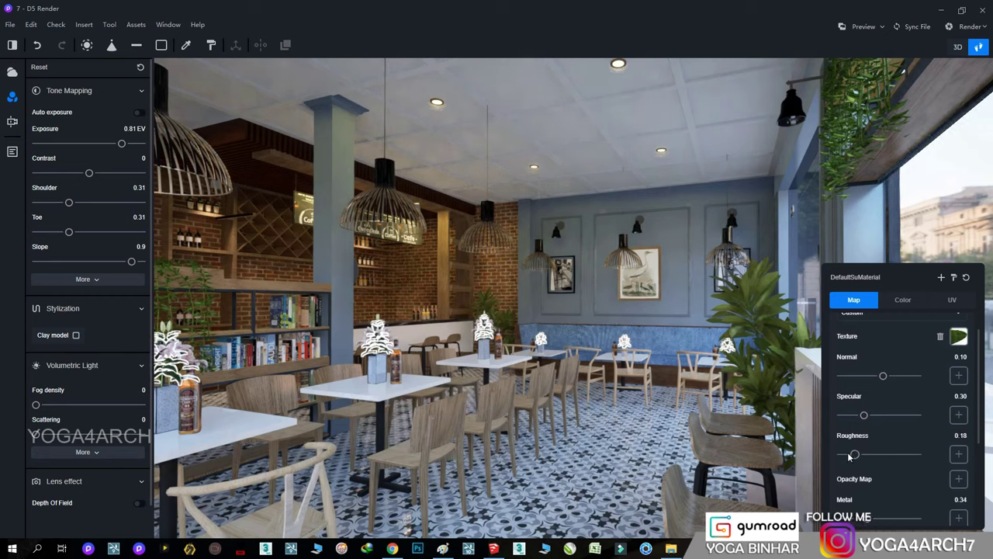
# - Lower the large potted plant's material roughness to 0.21
pyautogui.click(764, 325)
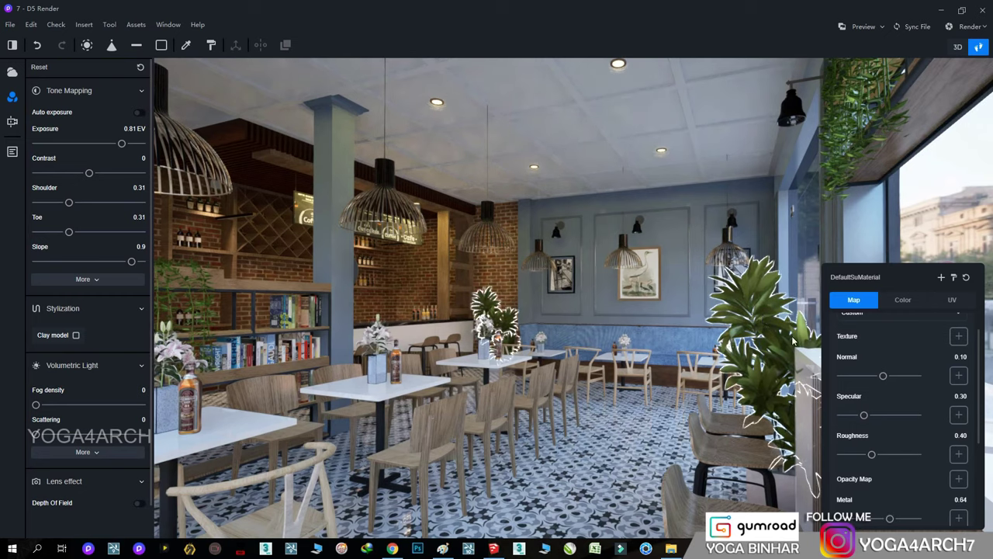
pyautogui.moveTo(870, 455); pyautogui.dragTo(858, 456)
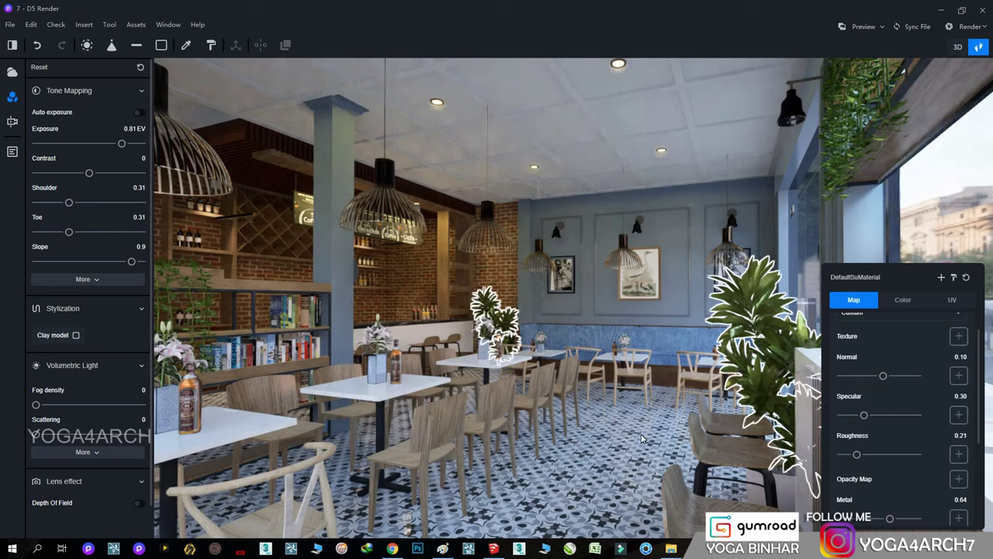
pyautogui.press('Escape')
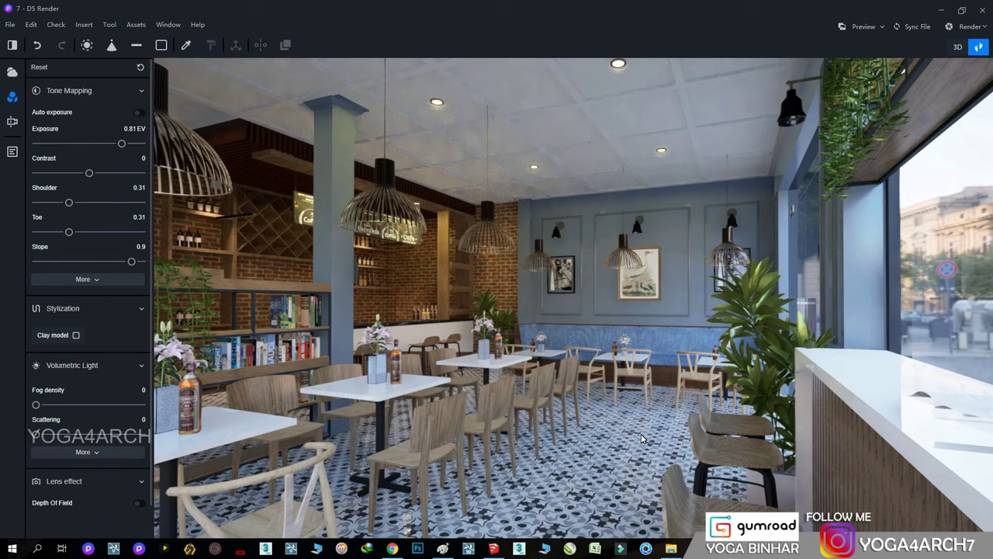
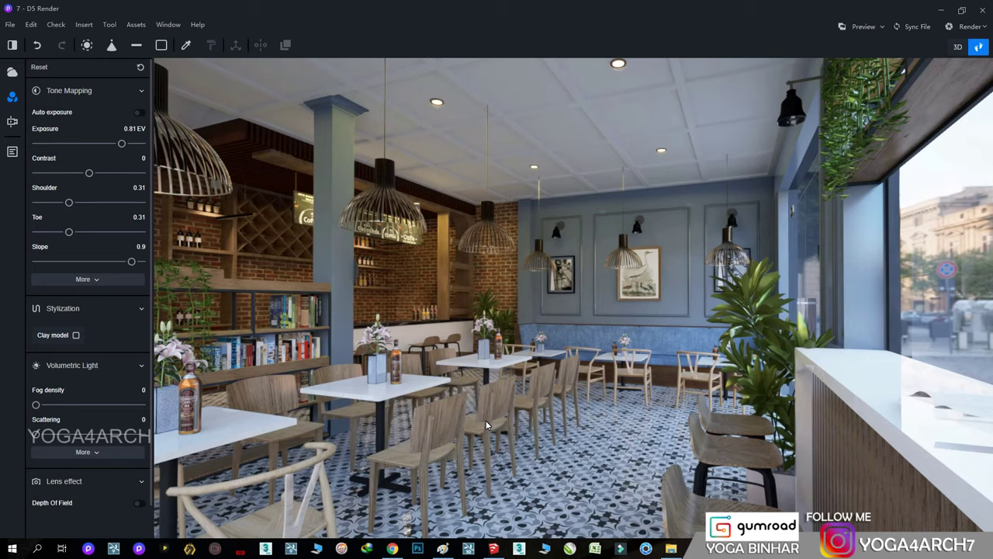
# - Fly the camera forward through the café to a close-up of the blue-wall sconce
pyautogui.scroll(5, 577, 404)
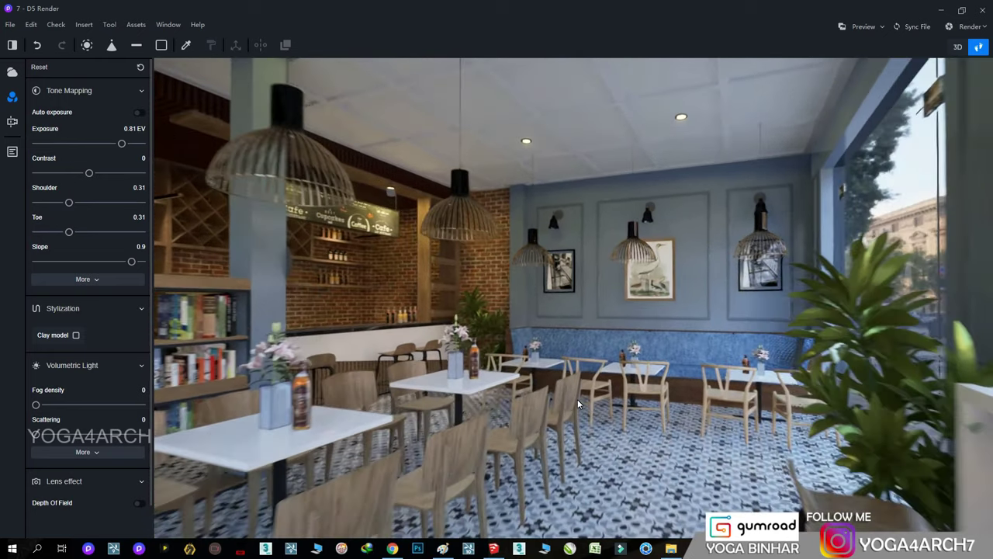
pyautogui.scroll(3, 578, 403)
pyautogui.scroll(3, 627, 399)
pyautogui.scroll(3, 612, 404)
pyautogui.scroll(3, 591, 391)
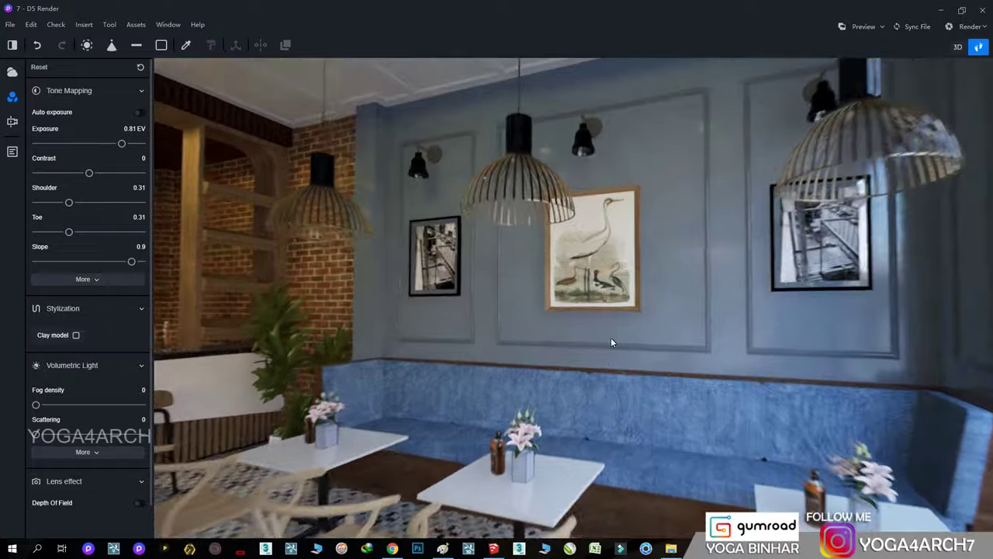
pyautogui.scroll(3, 618, 211)
pyautogui.scroll(3, 608, 213)
pyautogui.scroll(3, 580, 218)
pyautogui.scroll(2, 456, 273)
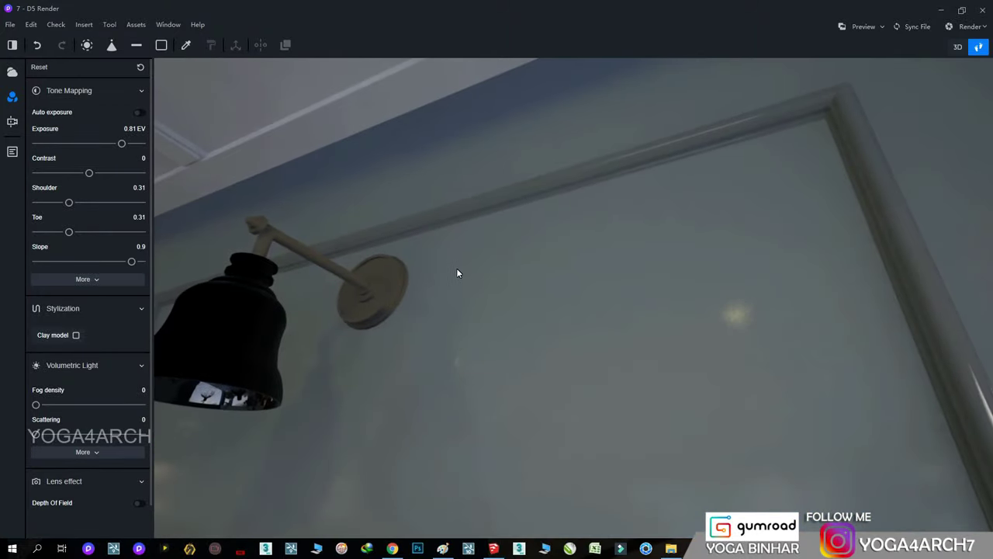
# - Select the sconce arm and wall plate, browse the Metal asset library, then close it
pyautogui.click(364, 290)
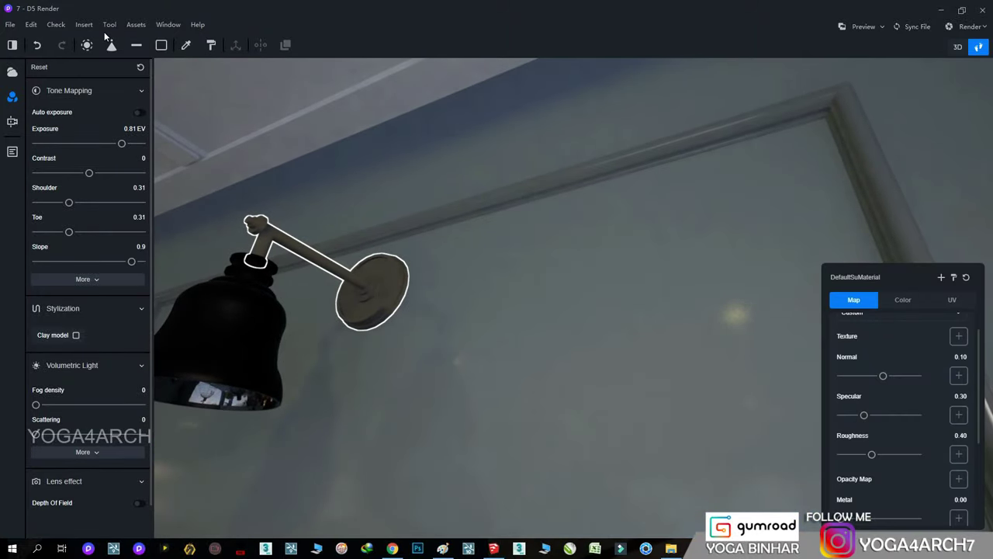
pyautogui.click(129, 28)
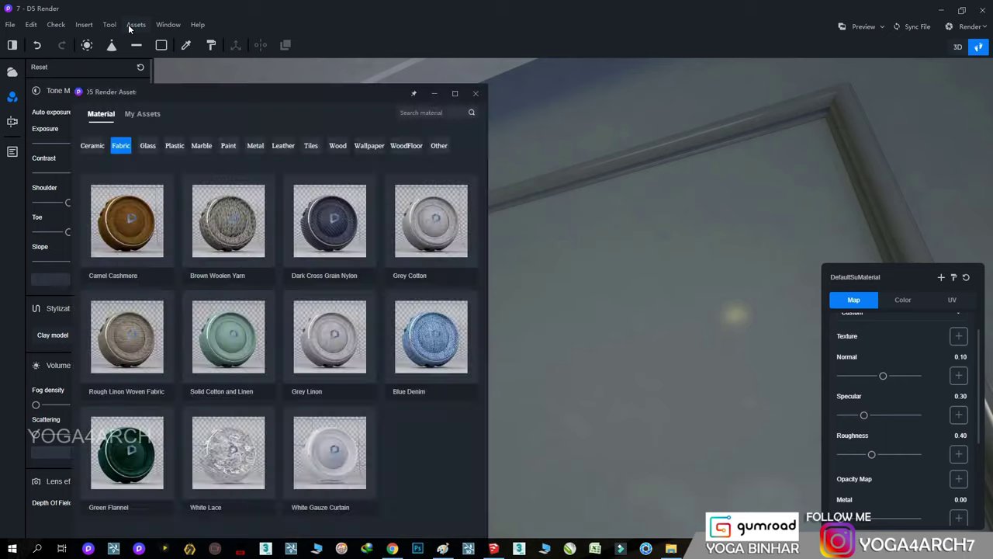
pyautogui.click(253, 146)
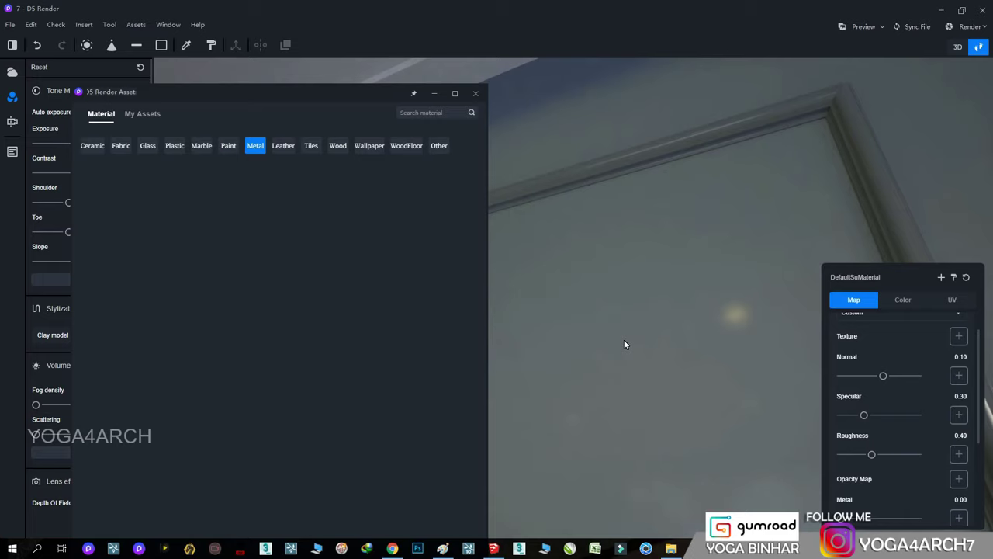
pyautogui.moveTo(631, 297); pyautogui.dragTo(274, 187, button='right')
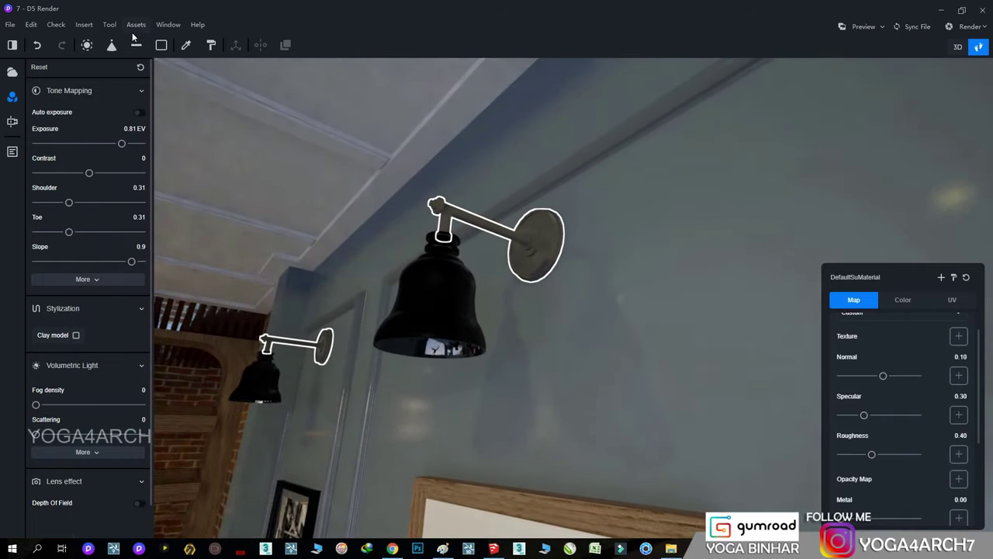
pyautogui.click(135, 29)
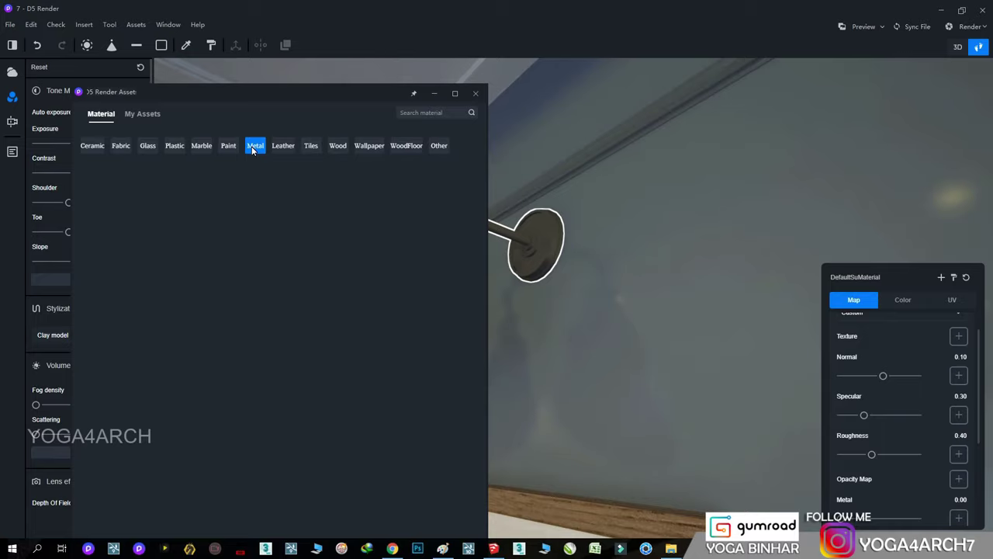
pyautogui.click(552, 258)
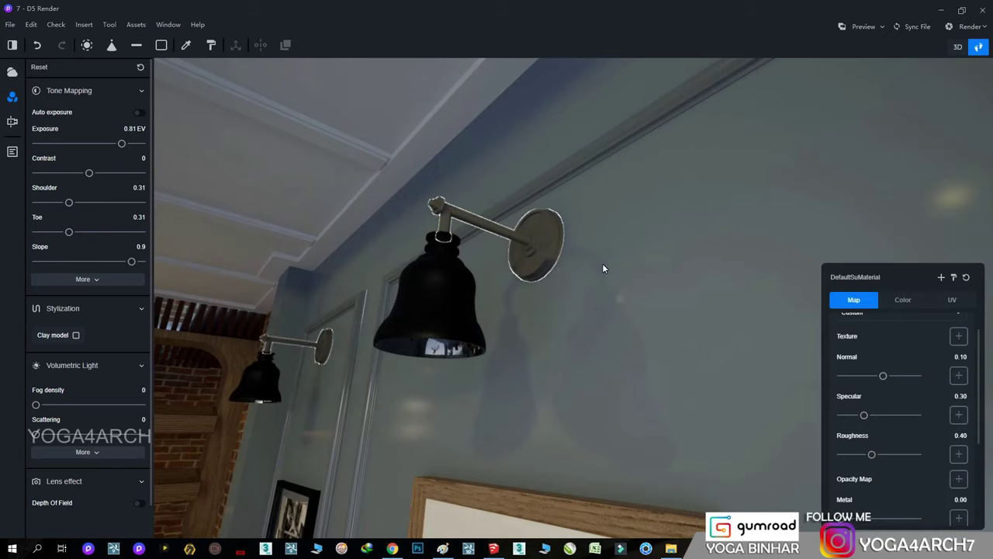
# - Apply the Metal material template to the sconce arm
pyautogui.scroll(2, 921, 334)
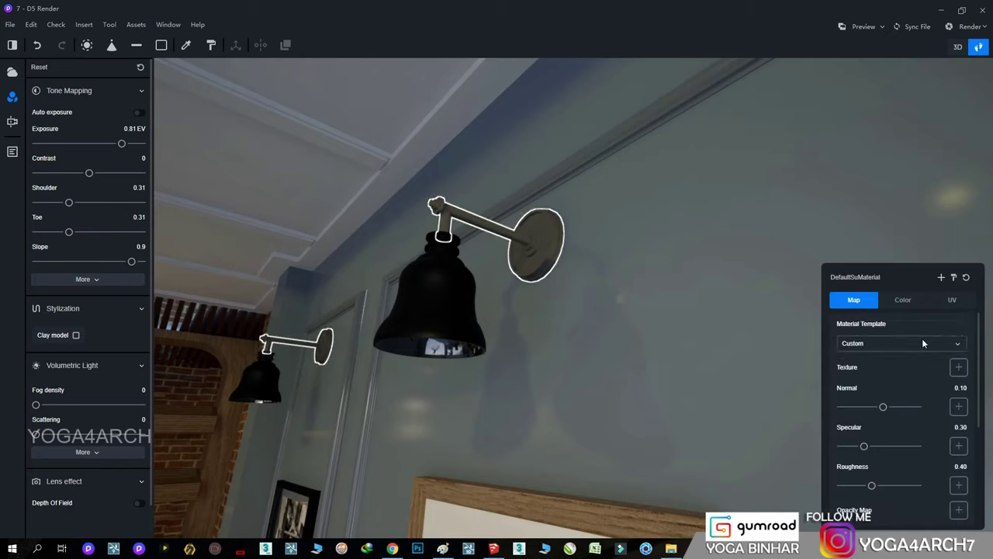
pyautogui.click(901, 344)
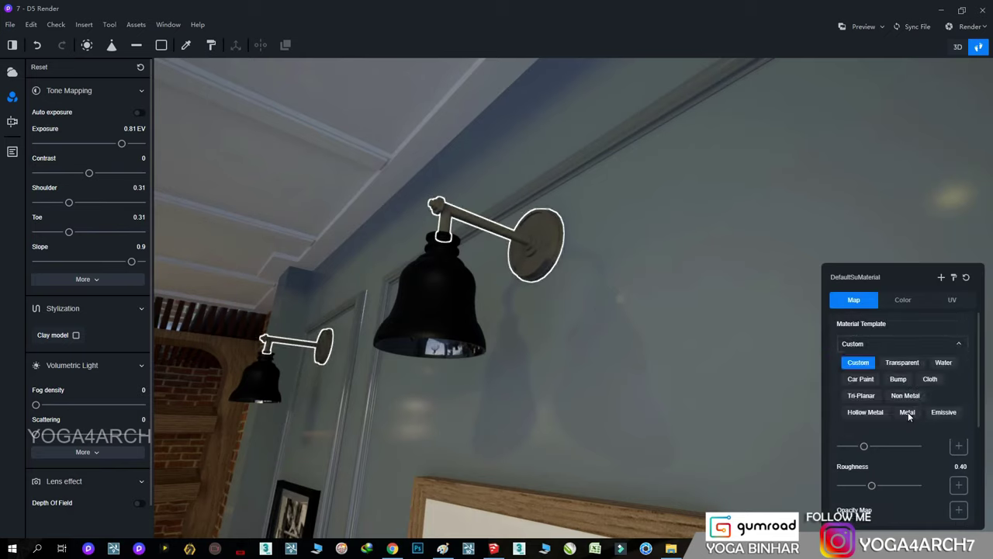
pyautogui.click(907, 412)
pyautogui.click(909, 304)
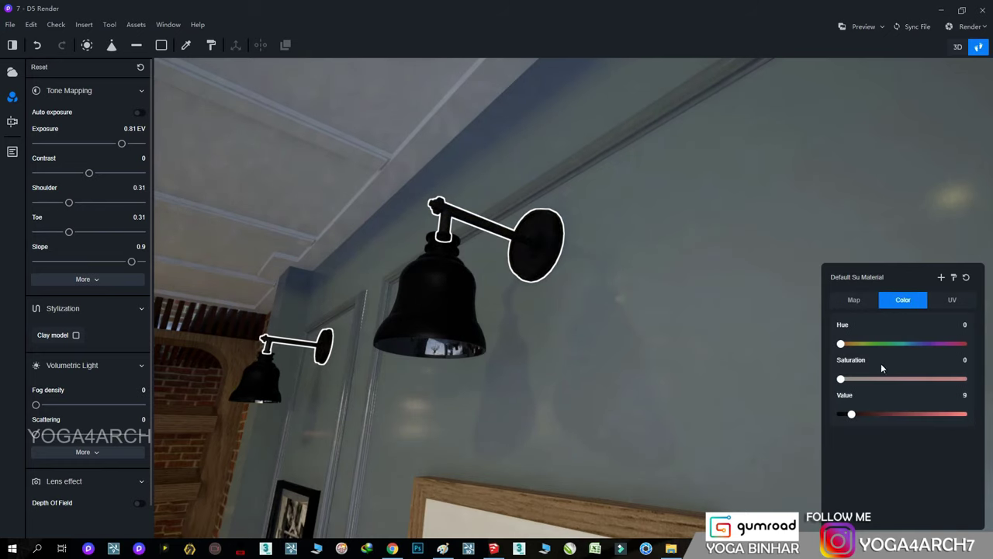
# - Colour the arm gold (hue 25, saturation 90, value 100) and lighten the bell shades
pyautogui.moveTo(844, 345); pyautogui.dragTo(849, 344)
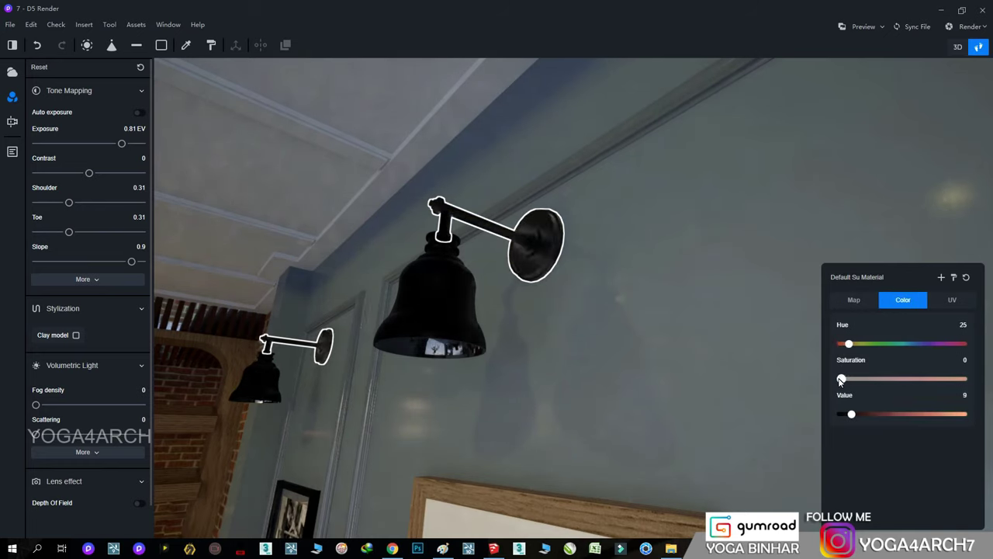
pyautogui.moveTo(841, 380); pyautogui.dragTo(951, 384)
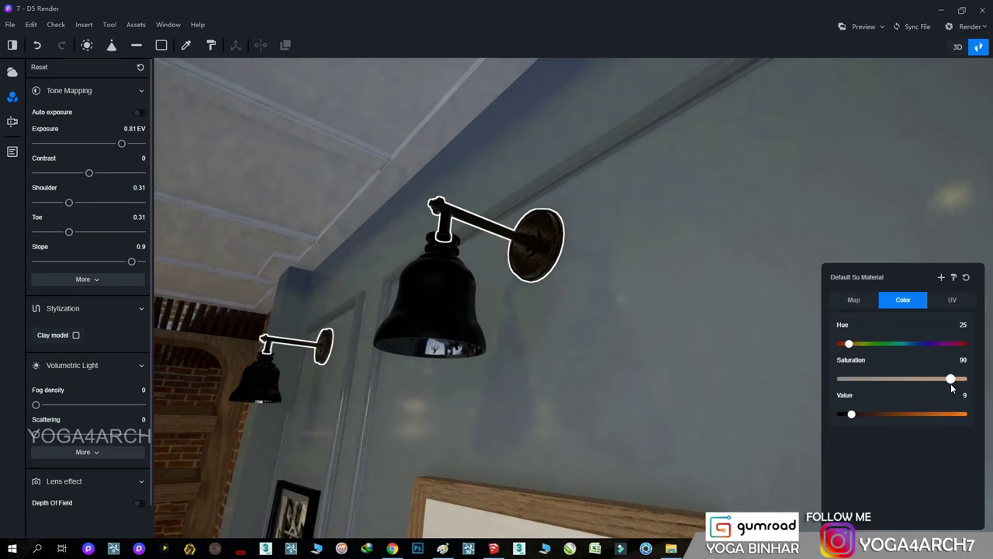
pyautogui.moveTo(852, 414); pyautogui.dragTo(963, 415)
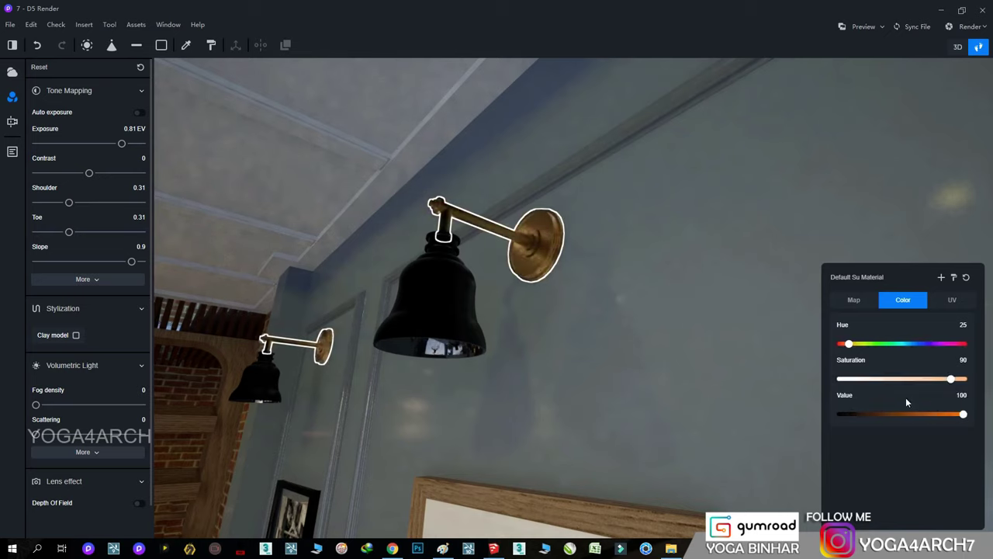
pyautogui.click(448, 291)
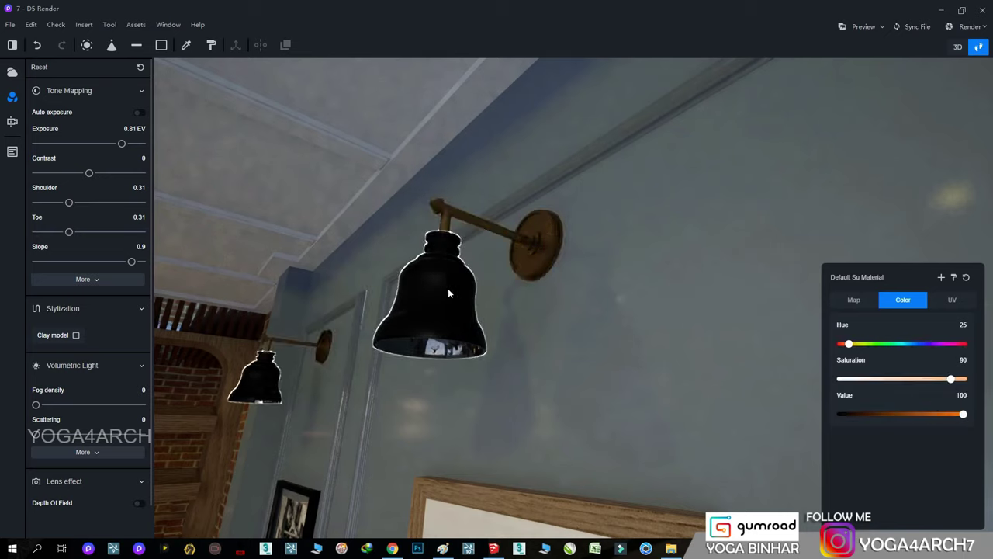
pyautogui.moveTo(843, 414)
pyautogui.mouseDown()
pyautogui.moveTo(916, 415)
pyautogui.moveTo(857, 417)
pyautogui.mouseUp()
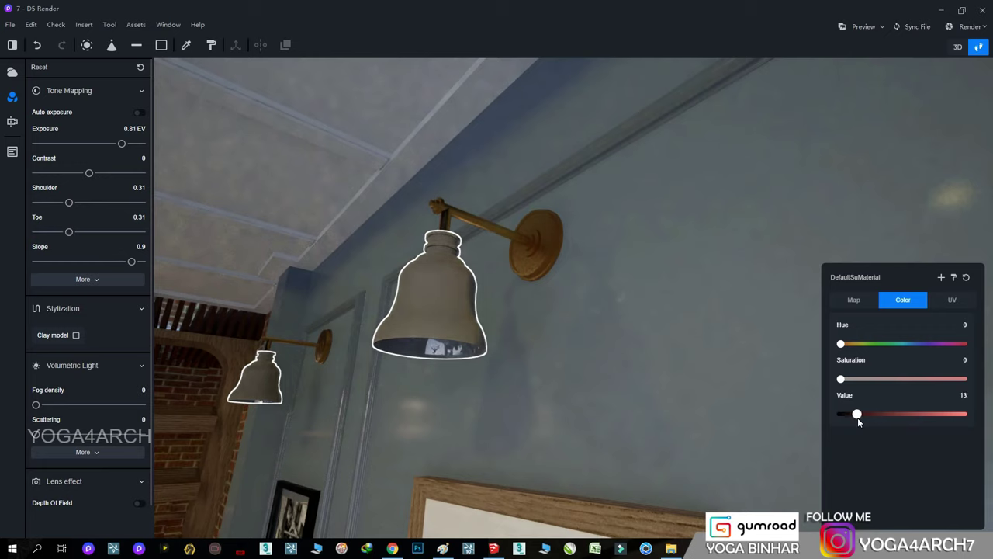
# - Give the bell shades roughness 0.10 and metal 1.00, then deselect them
pyautogui.click(852, 300)
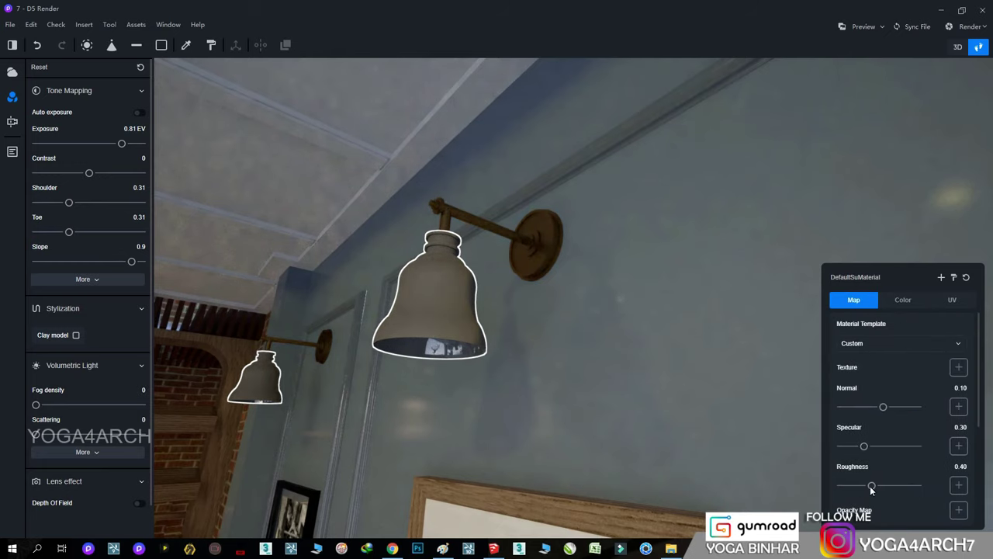
pyautogui.moveTo(871, 489)
pyautogui.mouseDown()
pyautogui.moveTo(848, 487)
pyautogui.moveTo(917, 519)
pyautogui.mouseUp()
pyautogui.scroll(-1, 878, 482)
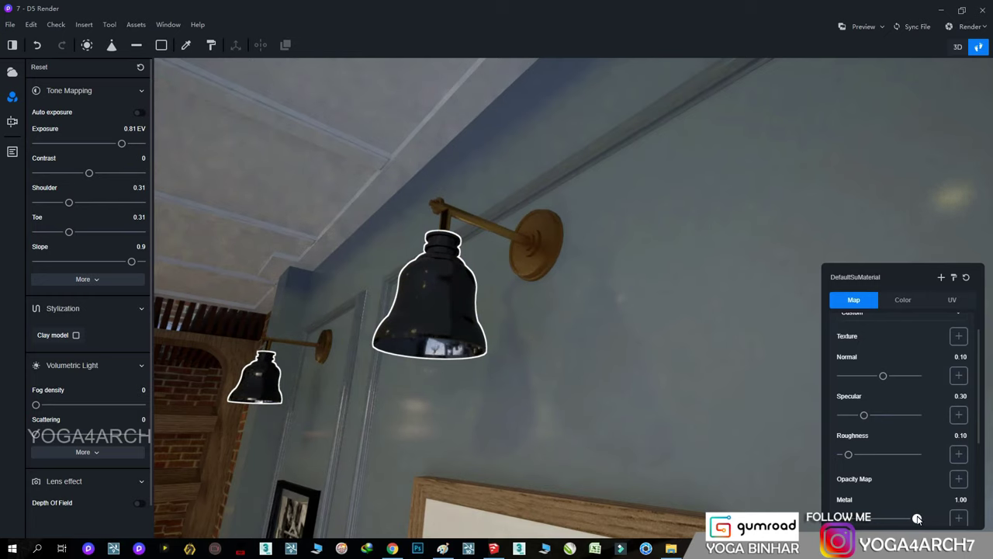
pyautogui.click(574, 371)
pyautogui.moveTo(570, 357)
pyautogui.mouseDown(button='right')
pyautogui.moveTo(397, 447)
pyautogui.moveTo(465, 351)
pyautogui.moveTo(392, 426)
pyautogui.moveTo(315, 402)
pyautogui.moveTo(422, 371)
pyautogui.moveTo(664, 329)
pyautogui.moveTo(470, 291)
pyautogui.moveTo(467, 270)
pyautogui.moveTo(566, 245)
pyautogui.moveTo(587, 228)
pyautogui.mouseUp(button='right')
# - Copy the bar spotlight onto the ceiling and slide it toward the downlights
pyautogui.click(390, 271)
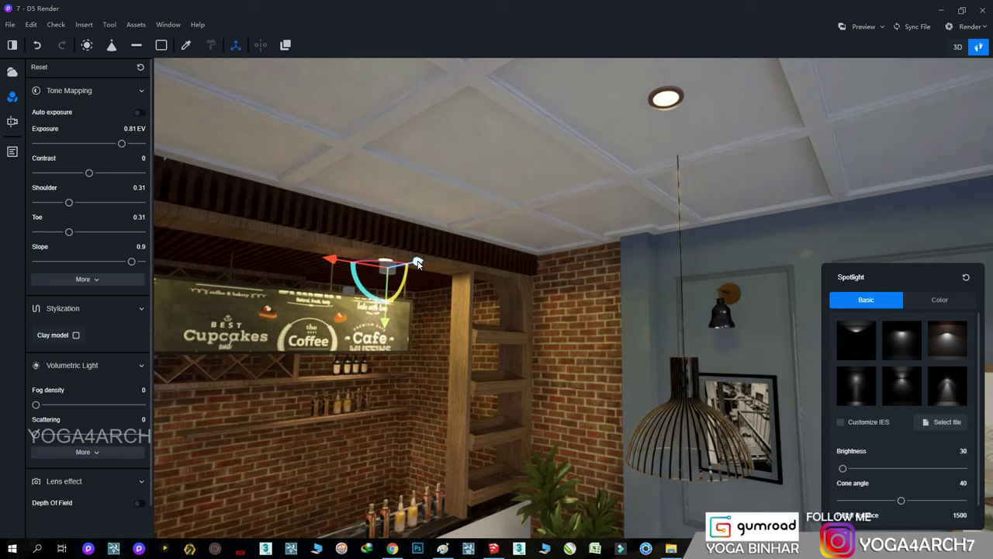
pyautogui.keyDown('alt'); pyautogui.moveTo(418, 264); pyautogui.dragTo(602, 233); pyautogui.keyUp('alt')
pyautogui.click(387, 270)
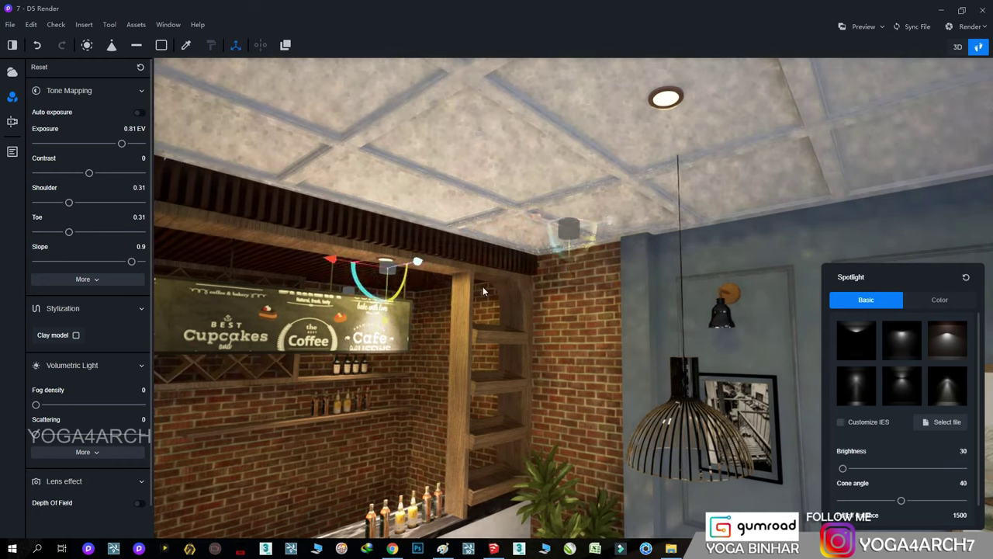
pyautogui.scroll(-1, 911, 473)
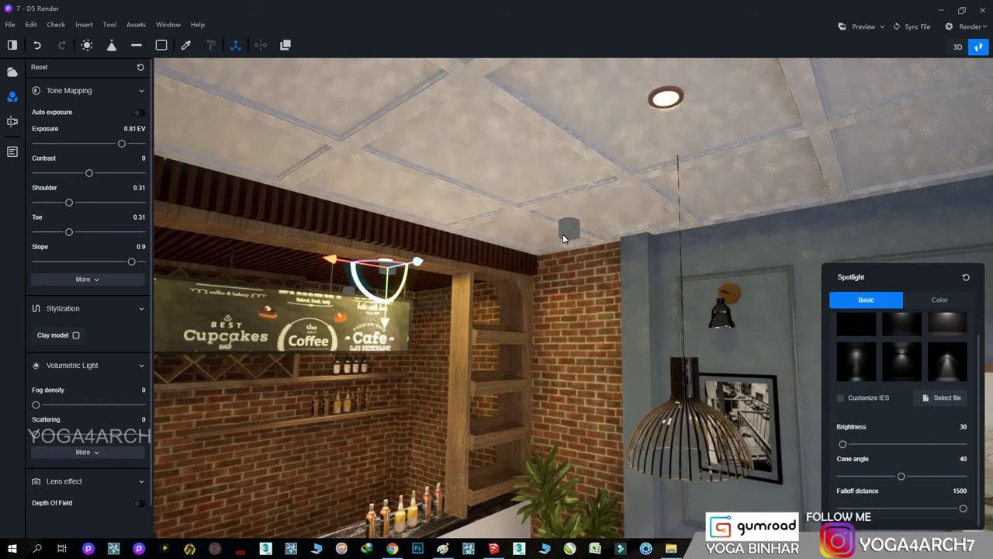
pyautogui.moveTo(563, 233); pyautogui.dragTo(754, 132)
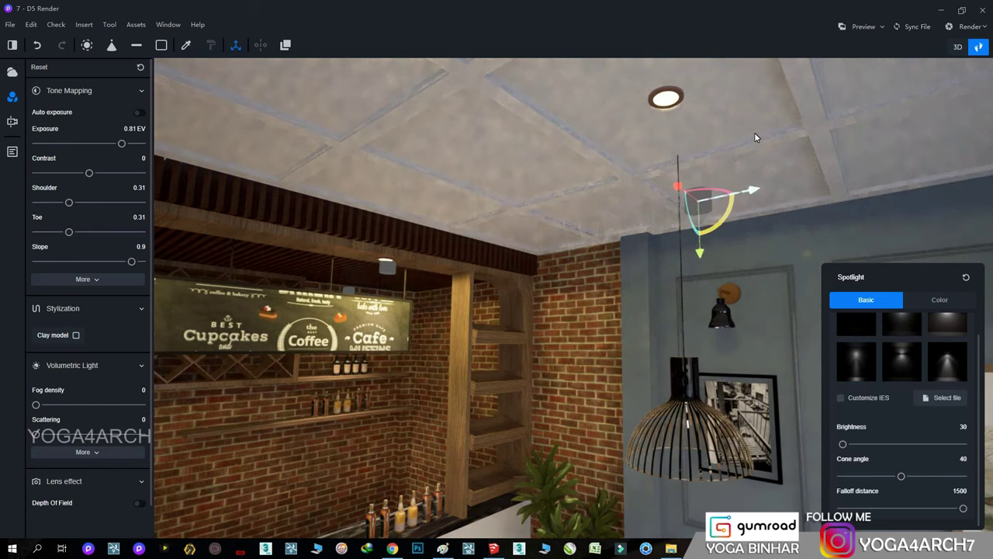
pyautogui.moveTo(754, 132)
pyautogui.mouseDown()
pyautogui.moveTo(606, 168)
pyautogui.moveTo(656, 90)
pyautogui.mouseUp()
pyautogui.scroll(1, 608, 172)
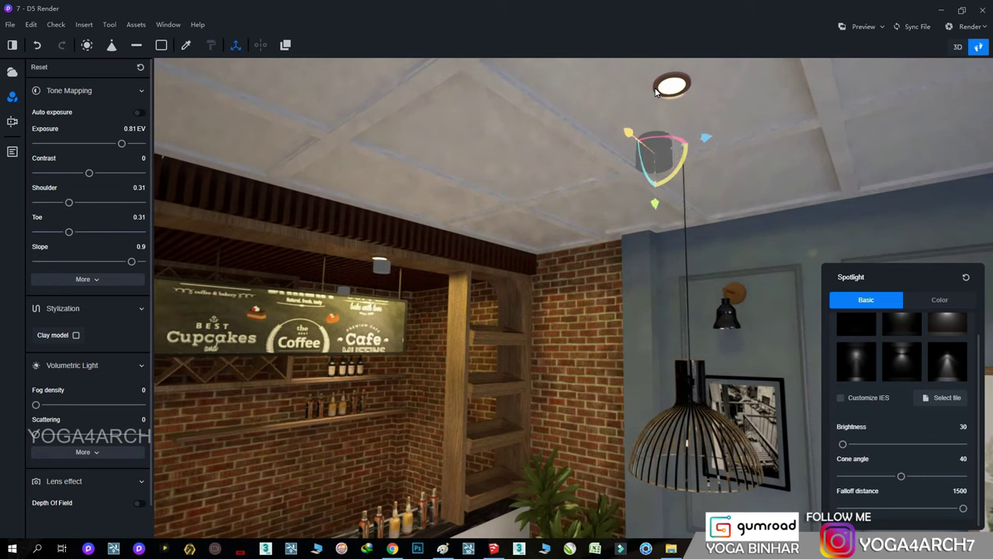
pyautogui.moveTo(656, 152); pyautogui.dragTo(604, 113)
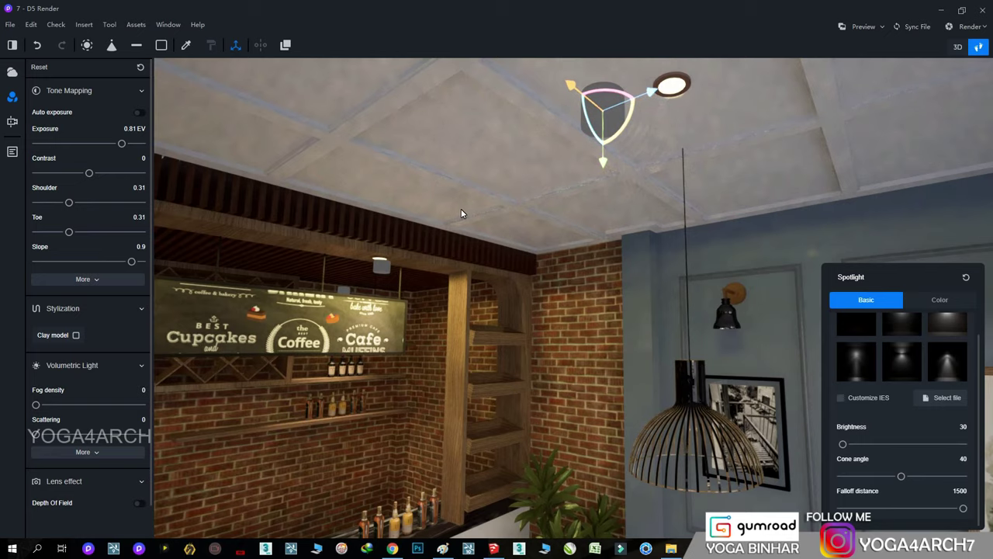
# - Place the spotlight under the round ceiling downlight and rotate it toward the seating wall
pyautogui.moveTo(461, 213)
pyautogui.mouseDown(button='right')
pyautogui.moveTo(574, 129)
pyautogui.moveTo(587, 170)
pyautogui.moveTo(837, 286)
pyautogui.mouseUp(button='right')
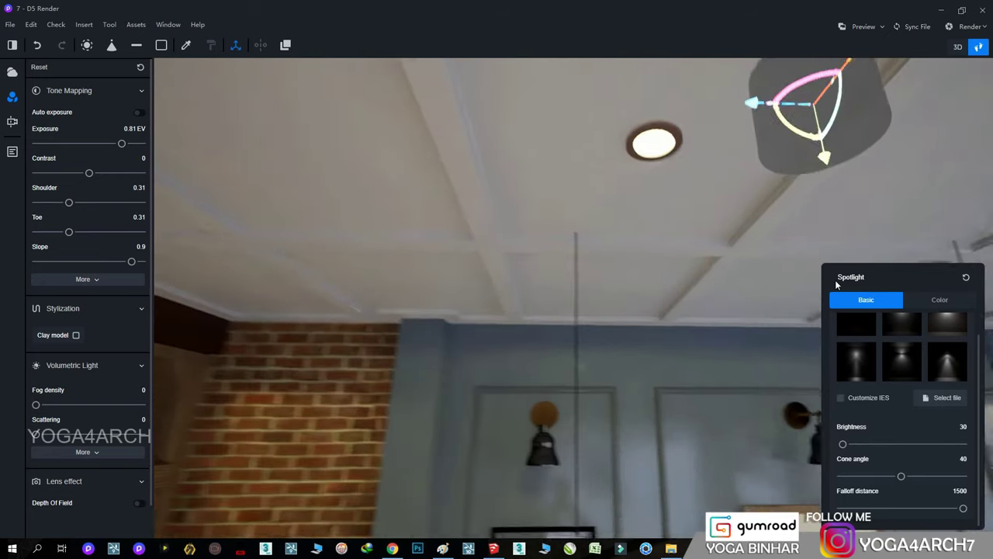
pyautogui.scroll(-3, 699, 279)
pyautogui.moveTo(698, 279); pyautogui.dragTo(761, 204, button='right')
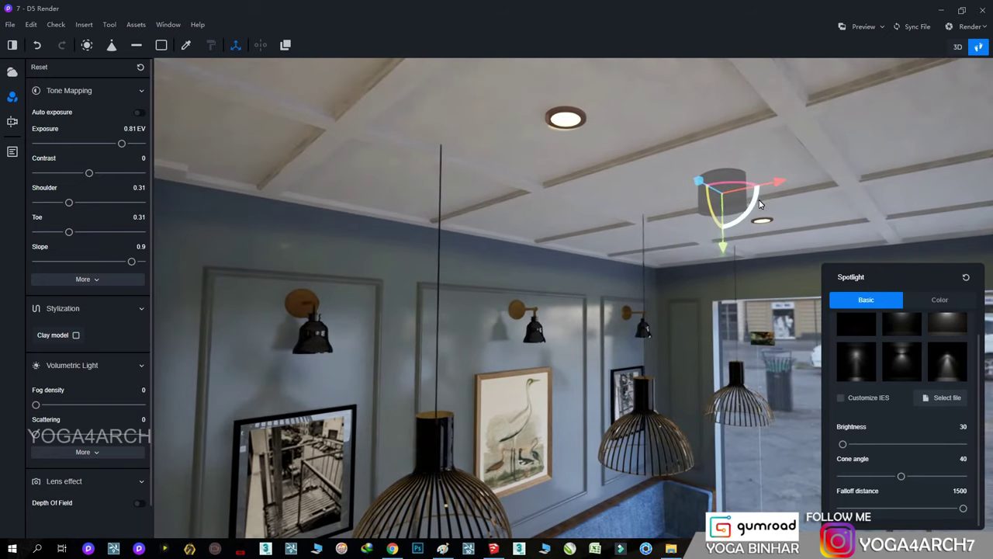
pyautogui.moveTo(761, 203); pyautogui.dragTo(733, 126)
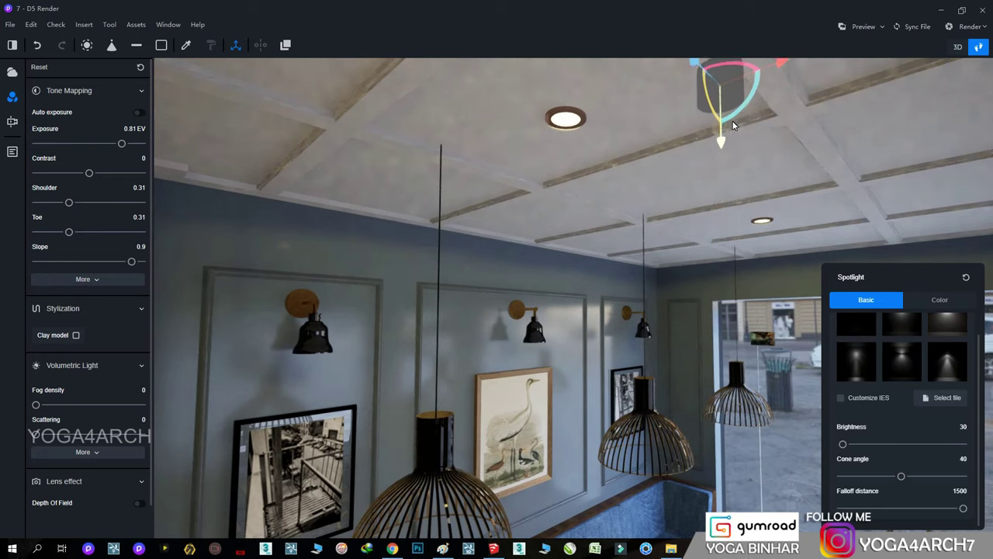
pyautogui.moveTo(734, 125)
pyautogui.mouseDown(button='right')
pyautogui.moveTo(672, 92)
pyautogui.moveTo(706, 185)
pyautogui.mouseUp(button='right')
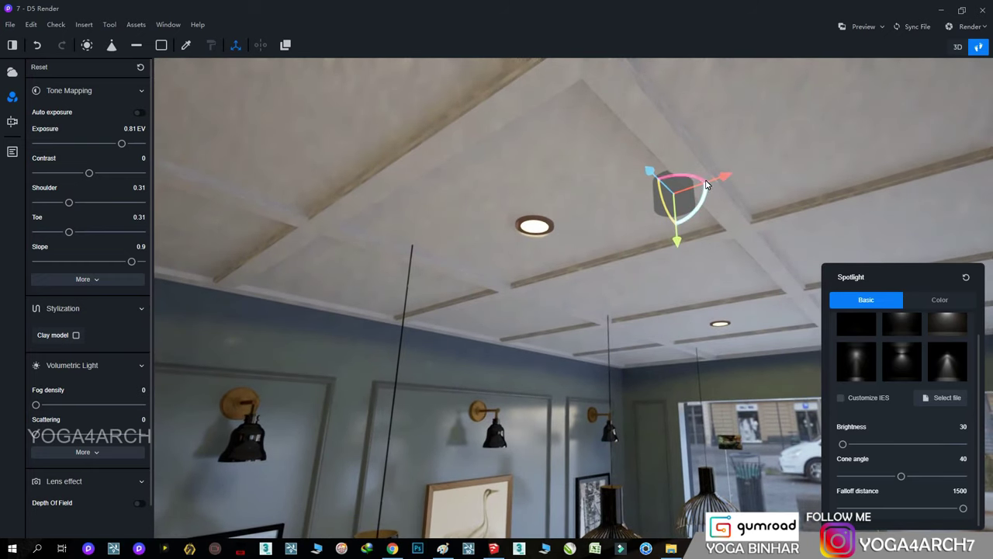
pyautogui.moveTo(706, 185); pyautogui.dragTo(561, 214)
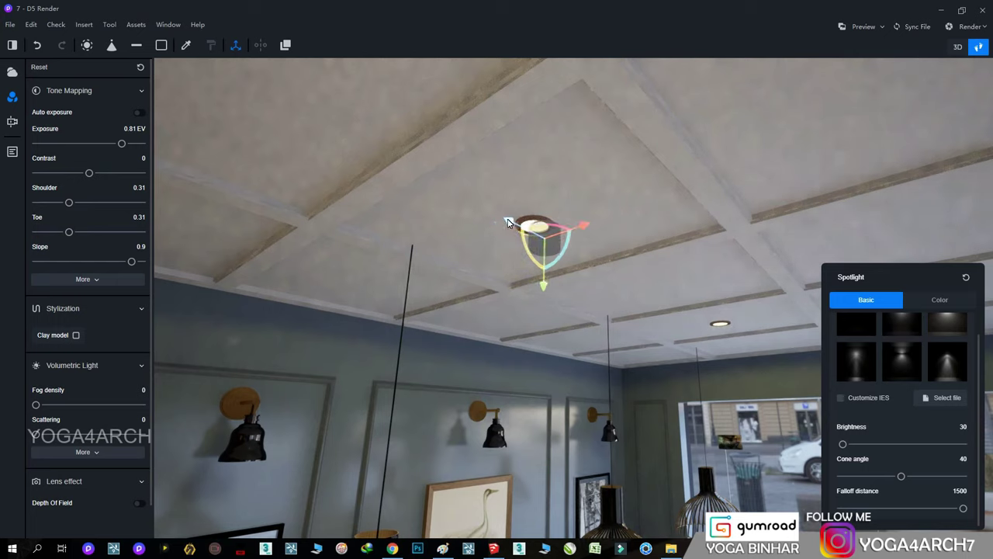
pyautogui.moveTo(508, 222); pyautogui.dragTo(536, 279)
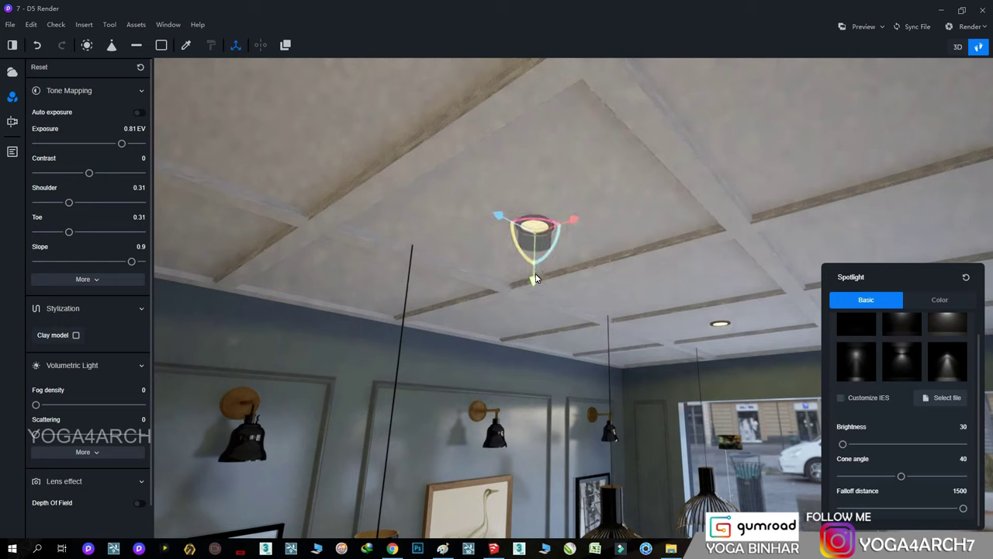
pyautogui.moveTo(539, 371)
pyautogui.mouseDown(button='right')
pyautogui.moveTo(454, 445)
pyautogui.moveTo(678, 488)
pyautogui.moveTo(324, 72)
pyautogui.moveTo(396, 202)
pyautogui.mouseUp(button='right')
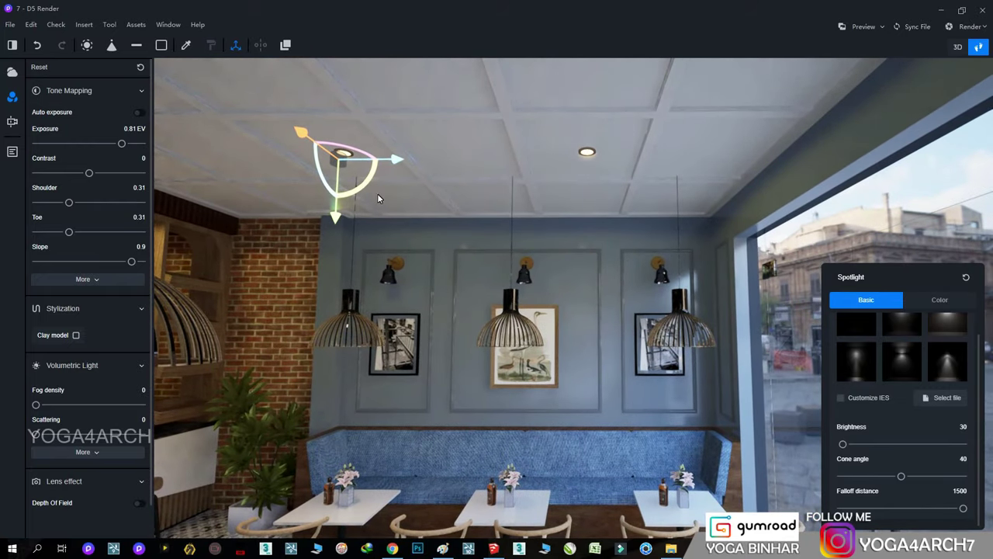
# - Duplicate the spotlight onto further ceiling downlights, aimed down, then select one
pyautogui.moveTo(395, 160); pyautogui.dragTo(652, 184)
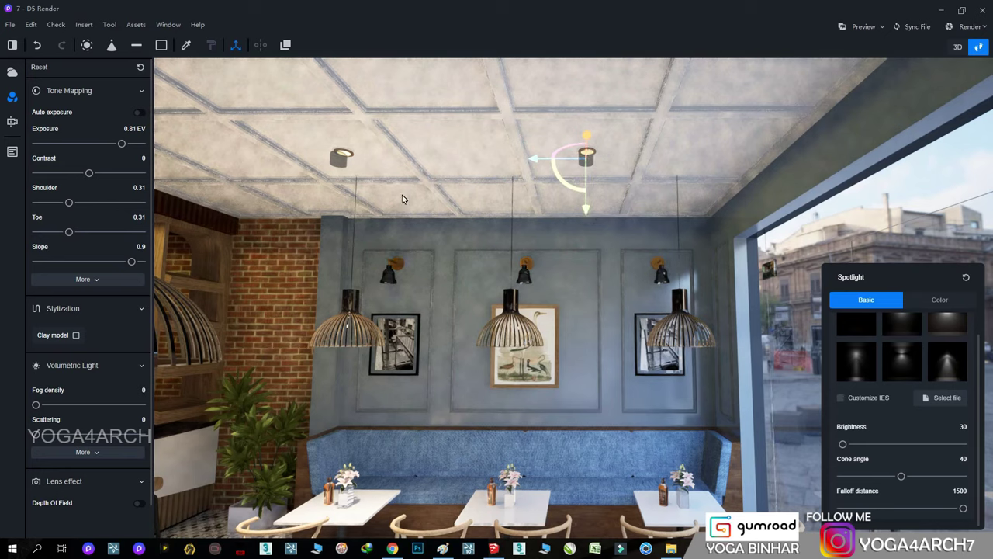
pyautogui.hotkey('ctrl', 'z')
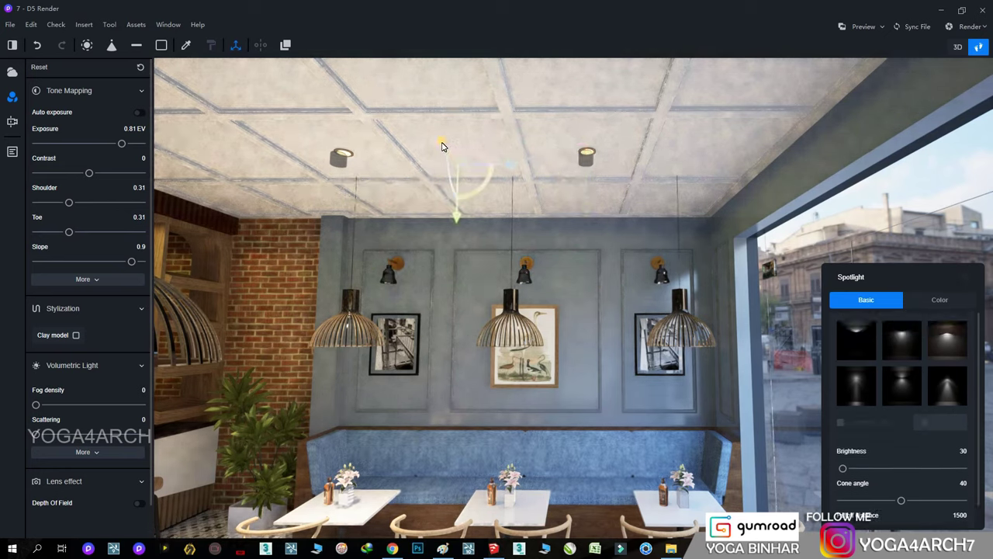
pyautogui.moveTo(442, 146); pyautogui.dragTo(394, 74)
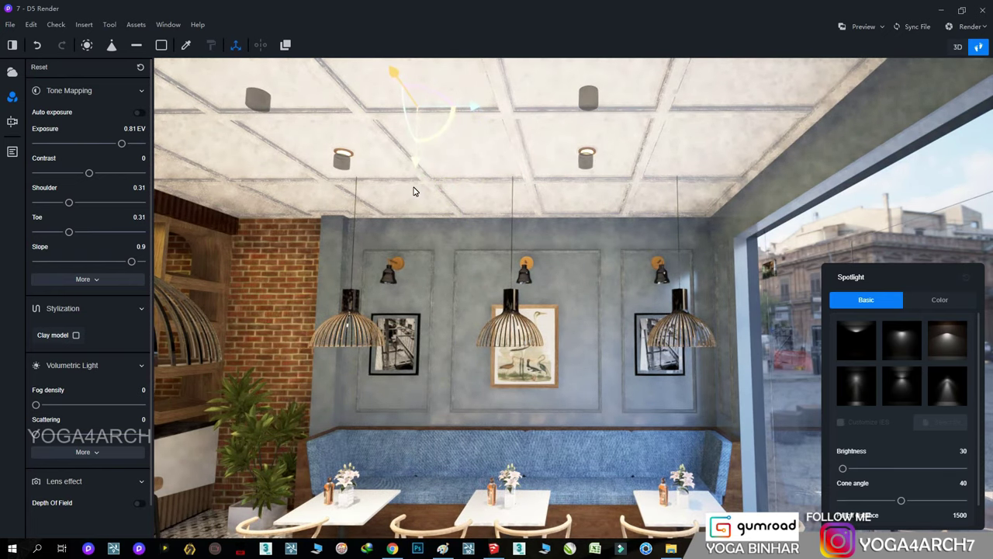
pyautogui.moveTo(414, 191)
pyautogui.mouseDown(button='right')
pyautogui.moveTo(515, 328)
pyautogui.moveTo(497, 264)
pyautogui.mouseUp(button='right')
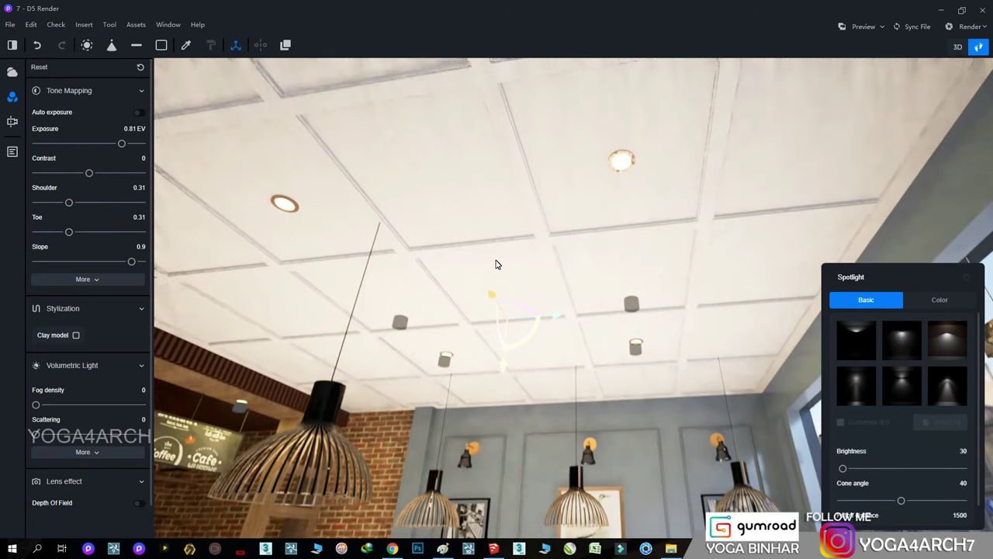
pyautogui.moveTo(497, 302); pyautogui.dragTo(420, 169)
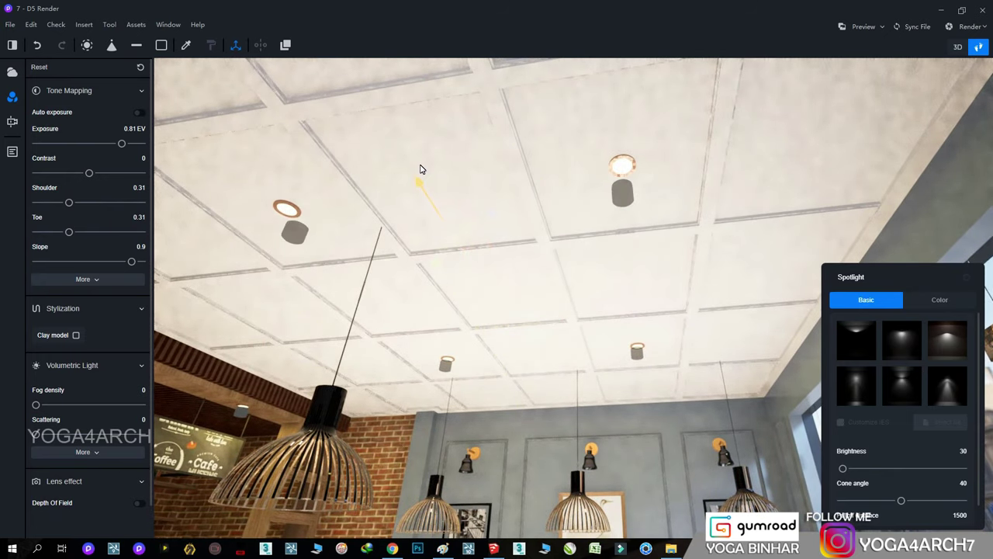
pyautogui.press('f')
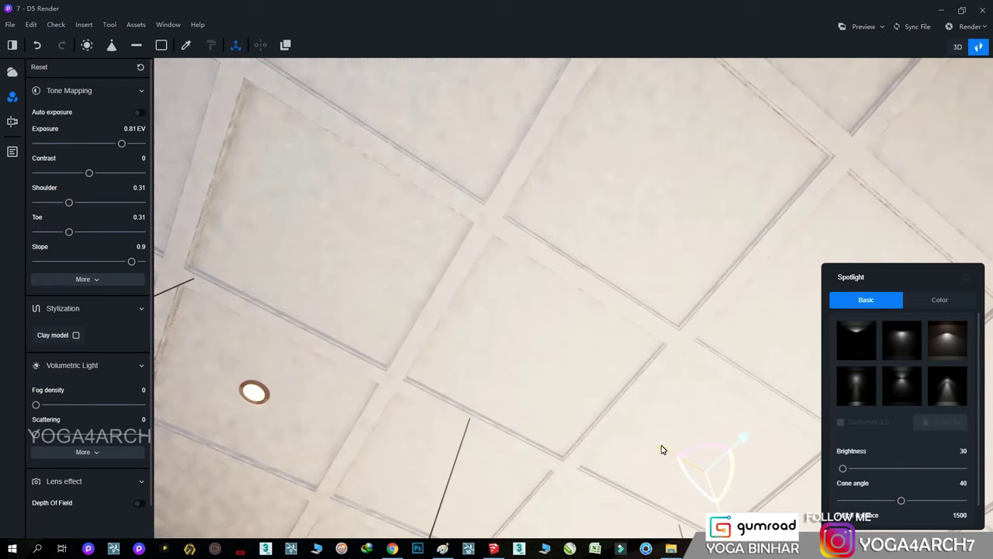
pyautogui.moveTo(663, 451); pyautogui.dragTo(239, 228)
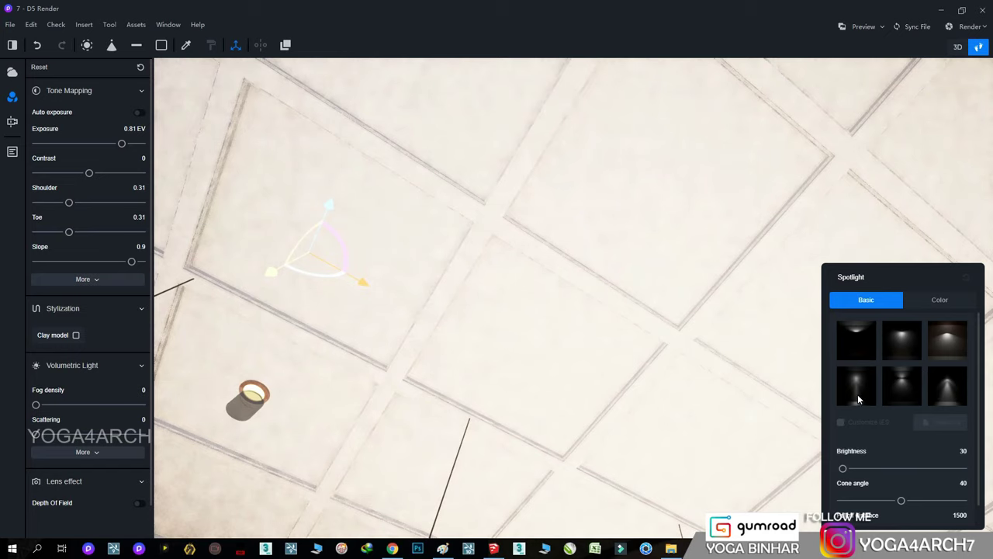
pyautogui.click(488, 272)
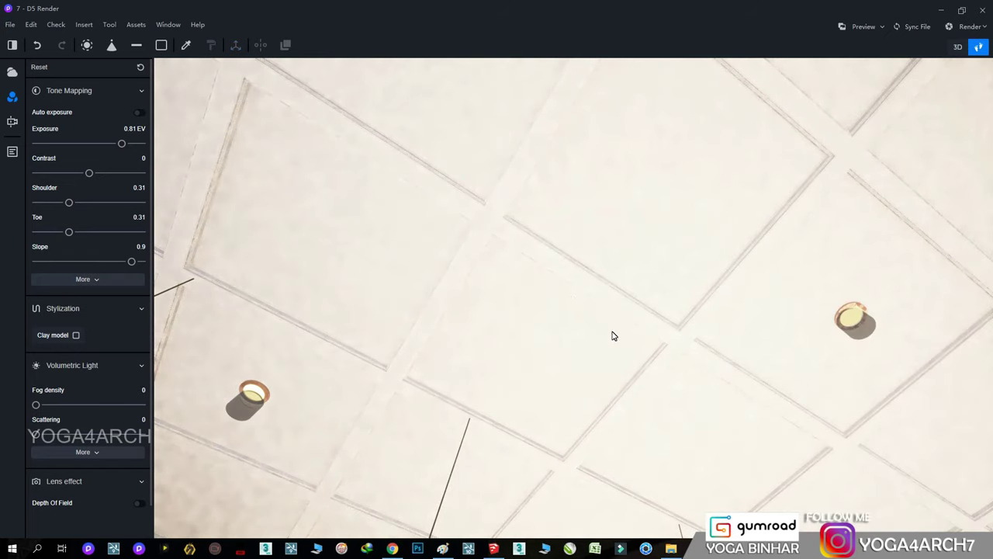
pyautogui.moveTo(612, 334); pyautogui.dragTo(696, 424, button='right')
pyautogui.click(444, 337)
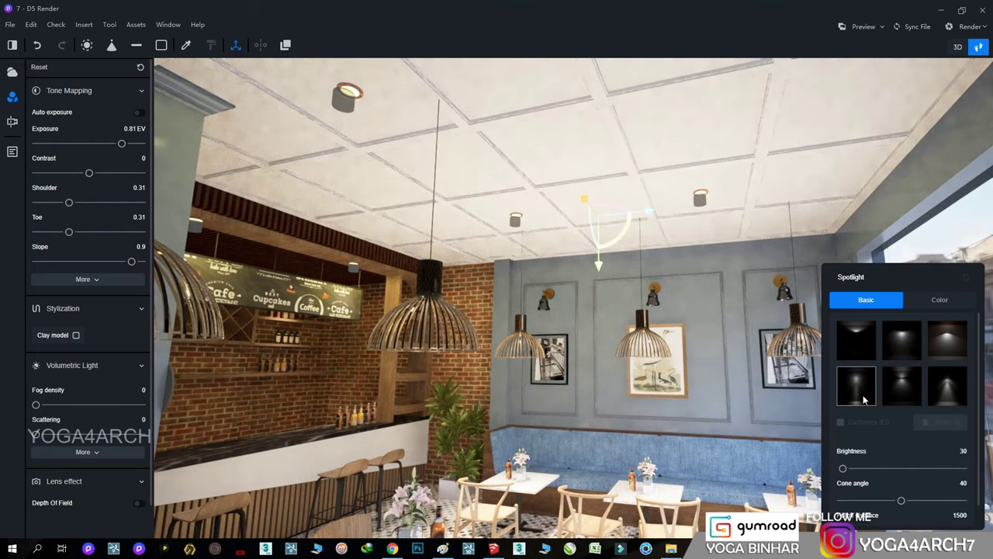
# - Copy a spotlight above the staircase-side pendants, making four, and show the scene list
pyautogui.scroll(-2, 650, 380)
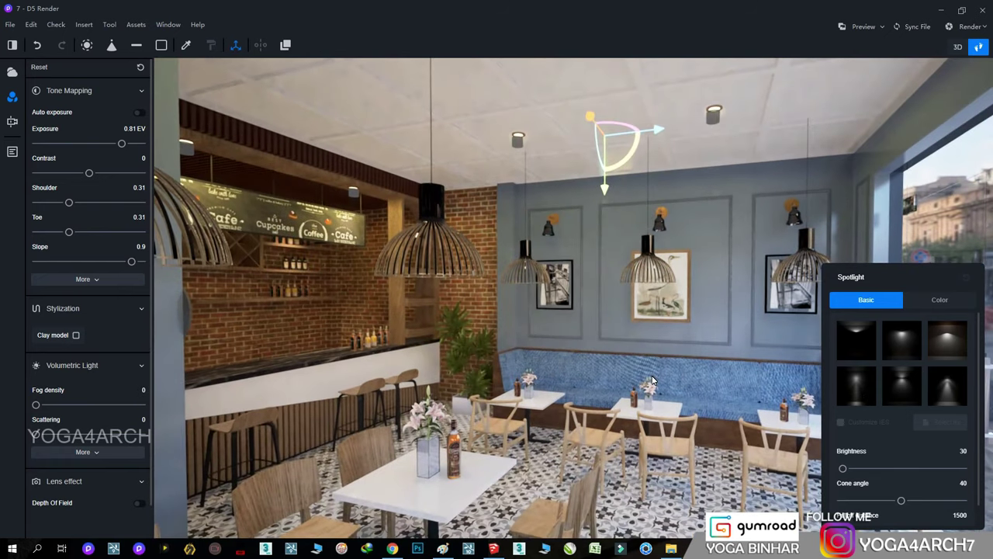
pyautogui.moveTo(656, 373)
pyautogui.mouseDown(button='right')
pyautogui.moveTo(628, 242)
pyautogui.moveTo(624, 300)
pyautogui.moveTo(483, 256)
pyautogui.mouseUp(button='right')
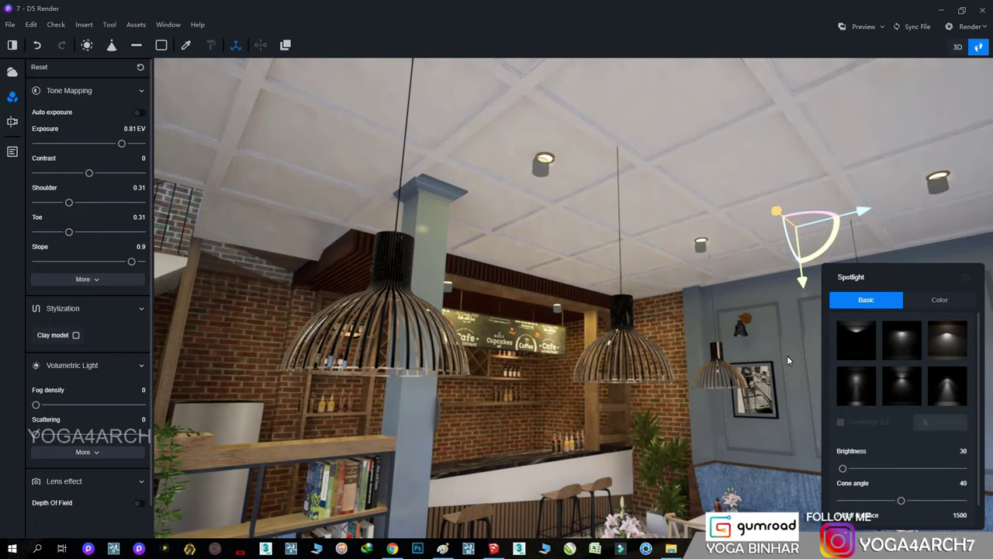
pyautogui.hotkey('ctrl', 'z')
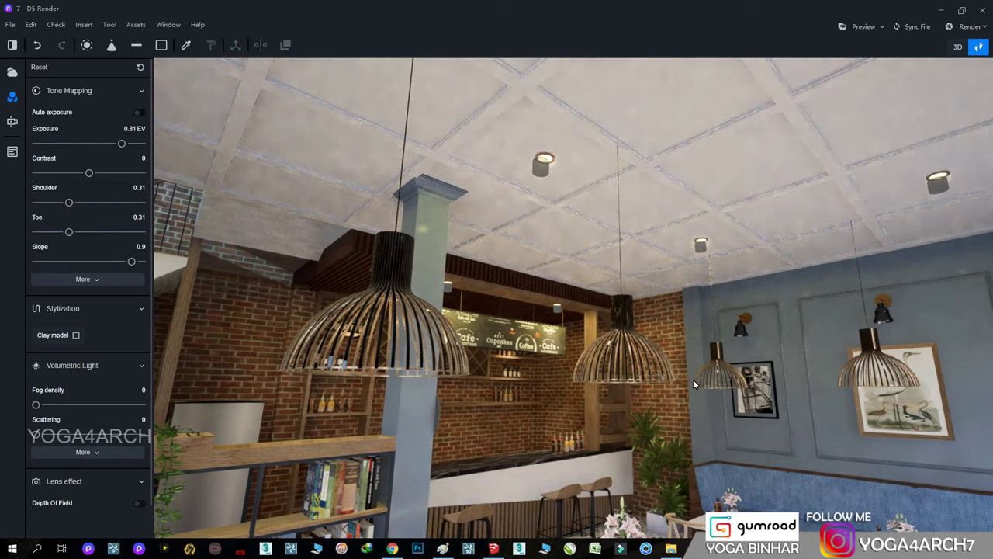
pyautogui.moveTo(689, 358); pyautogui.dragTo(450, 262, button='right')
pyautogui.click(503, 258)
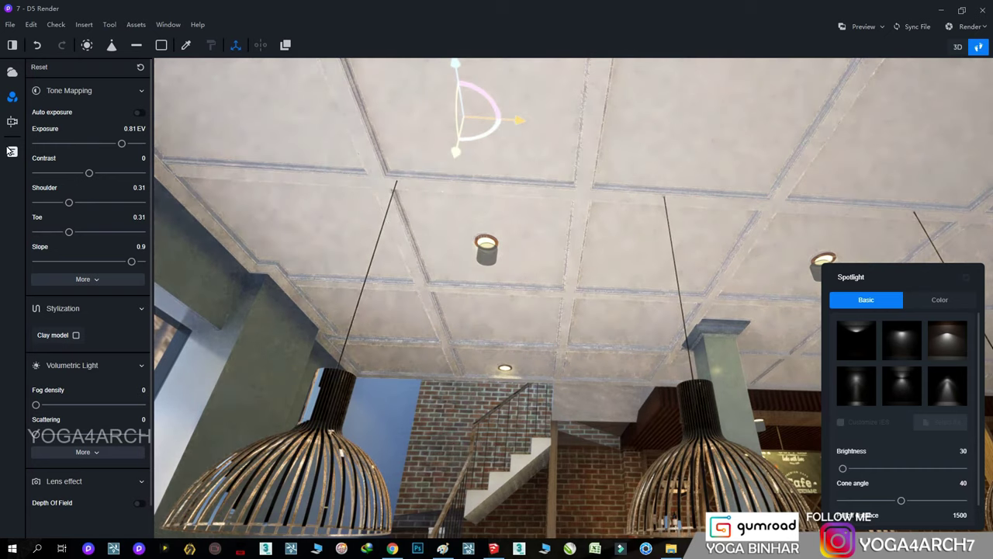
pyautogui.click(28, 151)
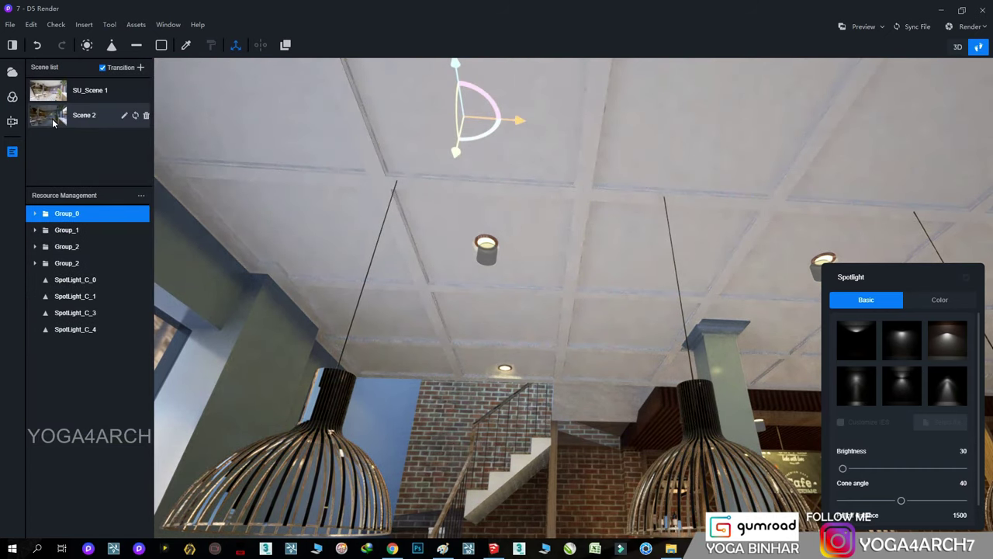
# - Switch to Scene 2 and swing its camera left to frame the staircase and wall seating
pyautogui.click(52, 118)
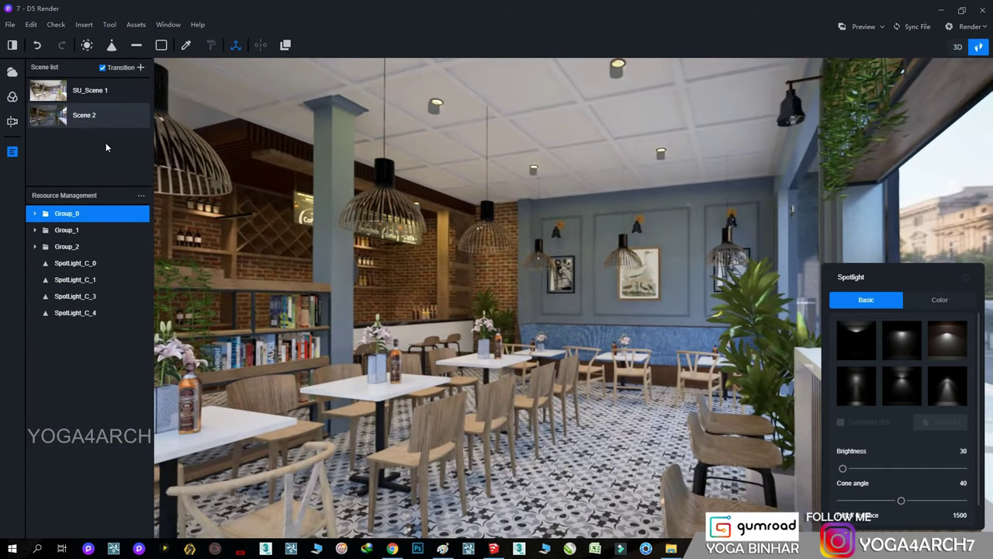
pyautogui.press('Escape')
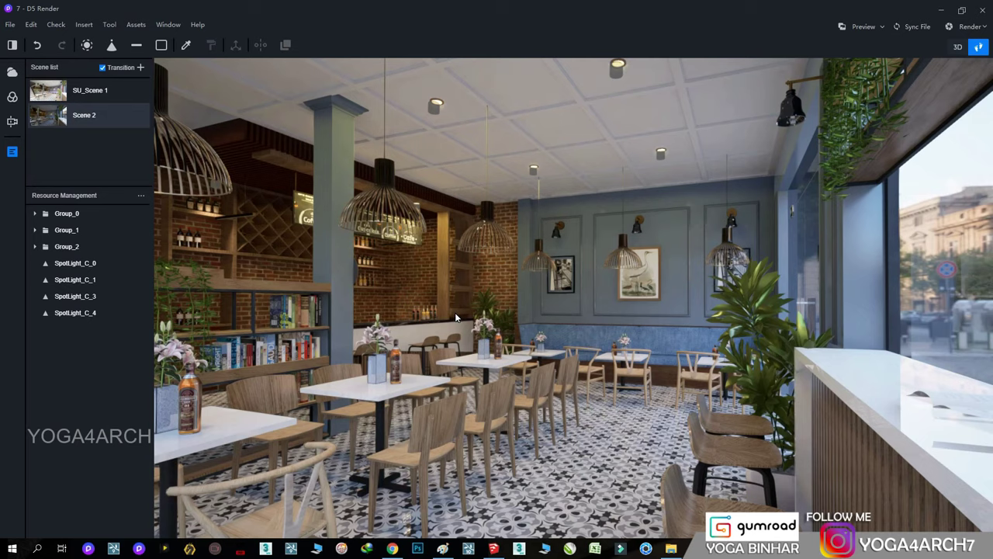
pyautogui.moveTo(480, 329); pyautogui.dragTo(476, 272, button='right')
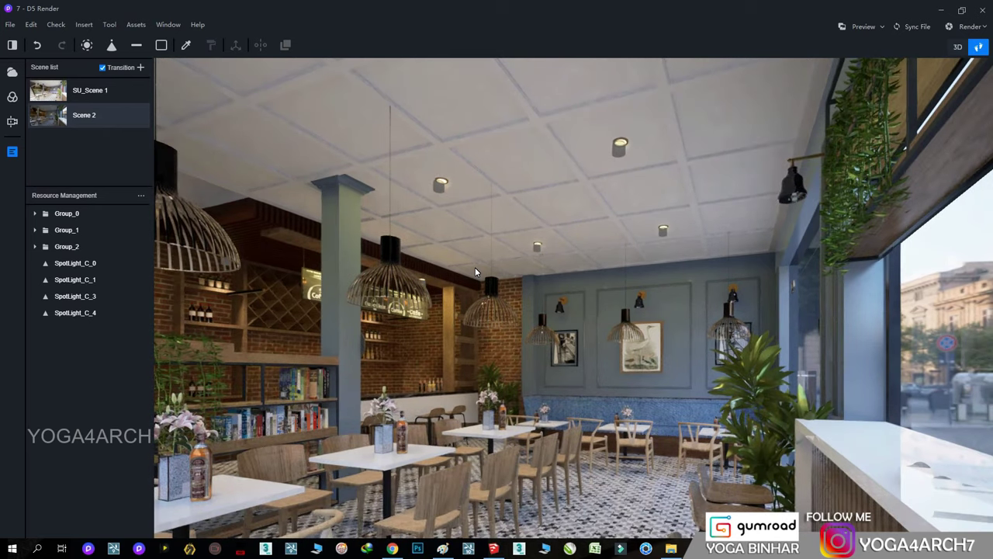
pyautogui.moveTo(475, 271); pyautogui.dragTo(460, 328, button='right')
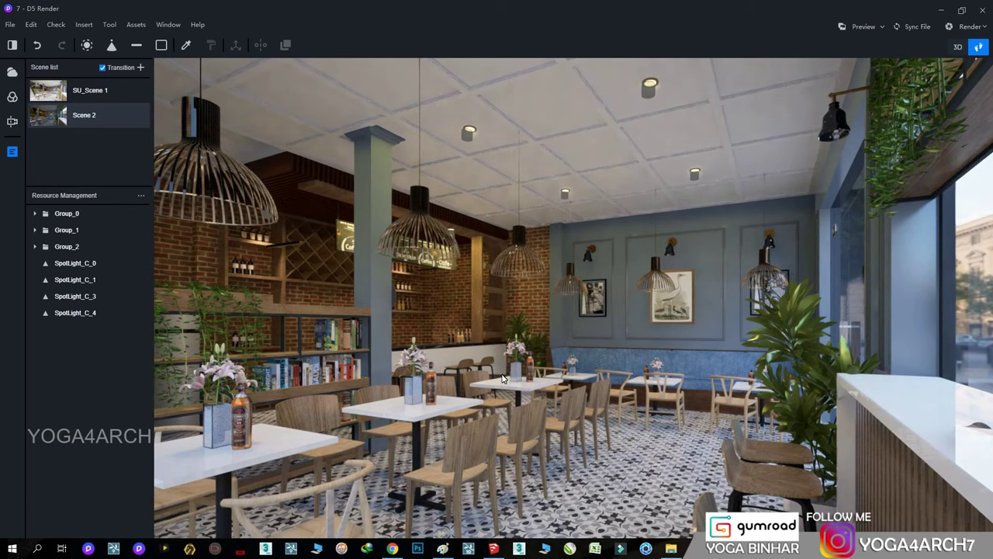
pyautogui.press('s')
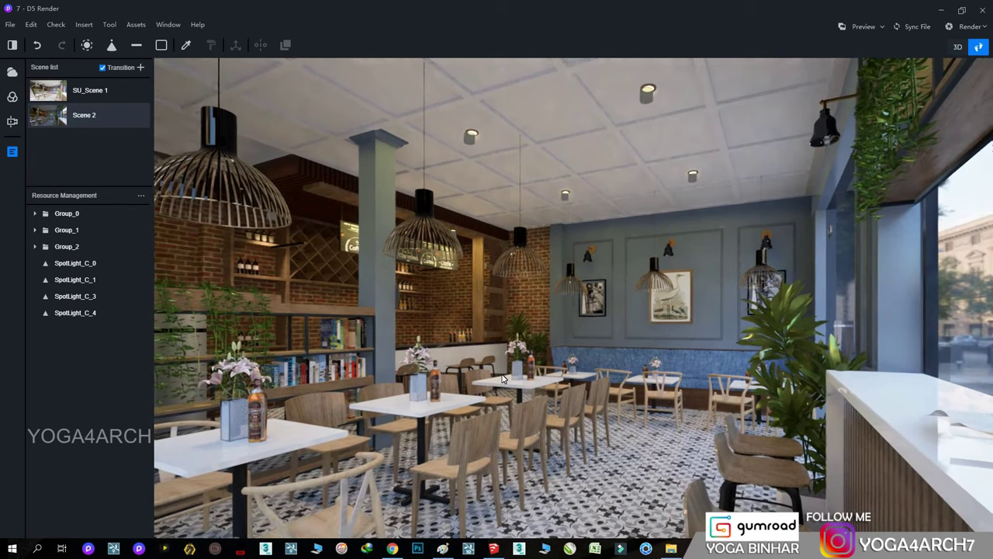
pyautogui.press('s')
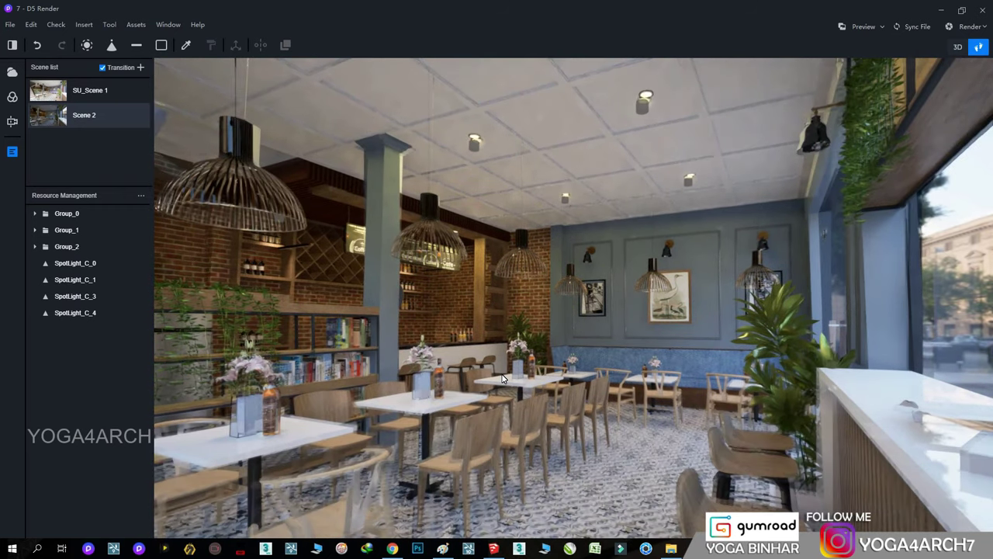
pyautogui.moveTo(503, 377); pyautogui.dragTo(462, 390, button='right')
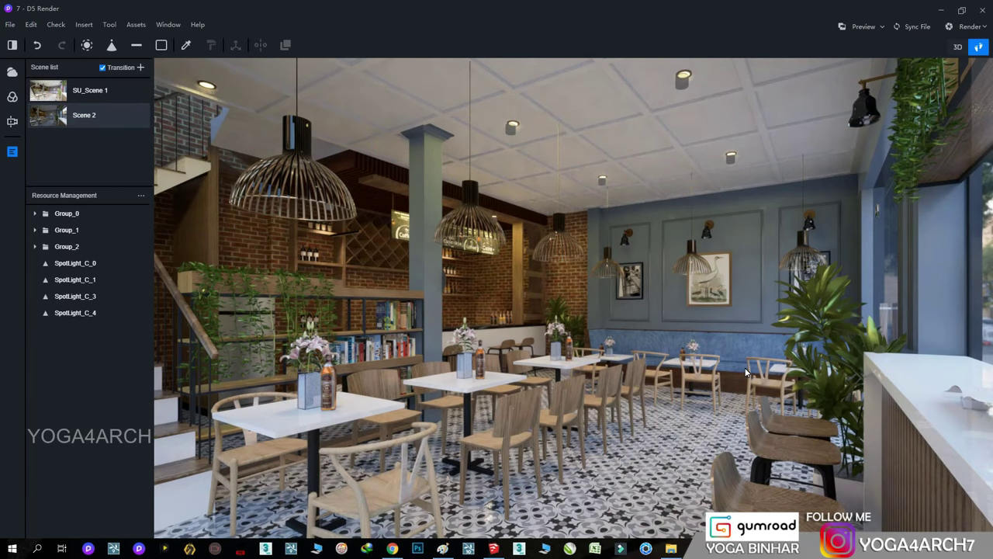
pyautogui.moveTo(745, 373)
pyautogui.mouseDown(button='right')
pyautogui.moveTo(672, 384)
pyautogui.moveTo(674, 374)
pyautogui.mouseUp(button='right')
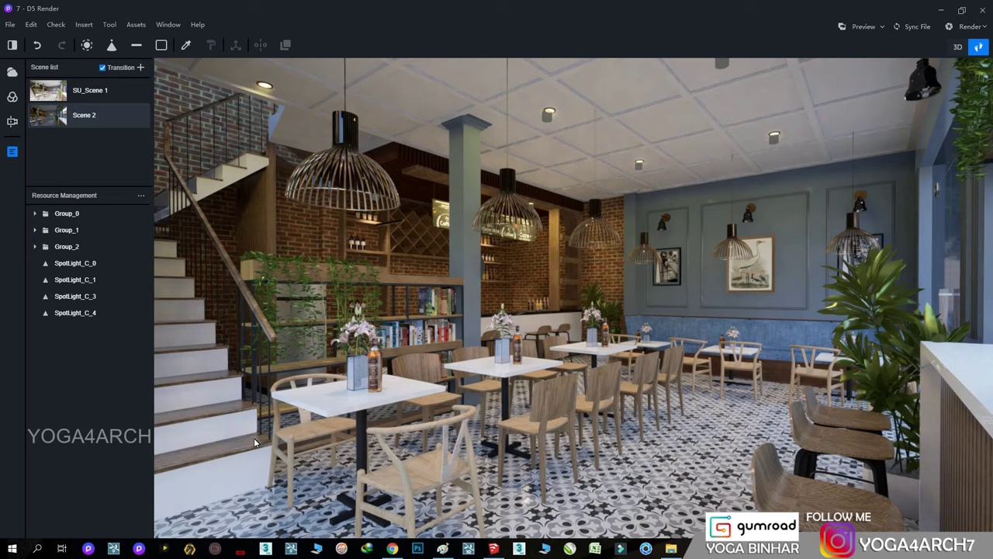
# - Set the staircase material's colour value to 53
pyautogui.click(216, 488)
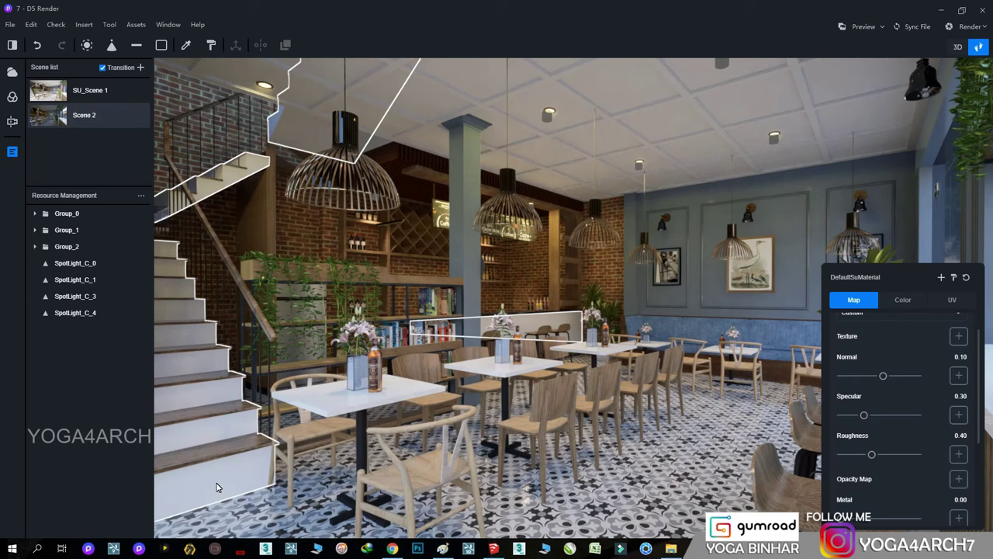
pyautogui.click(904, 302)
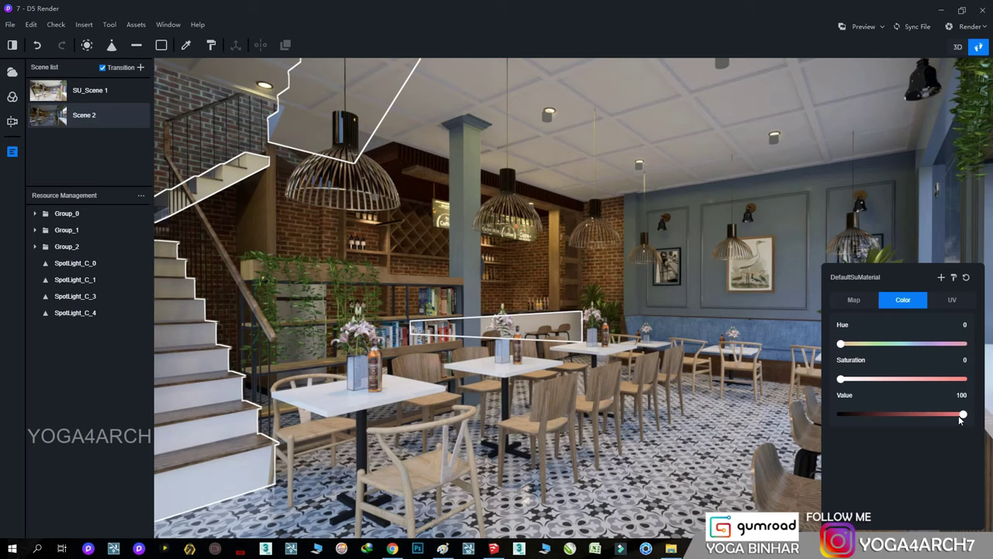
pyautogui.moveTo(962, 415); pyautogui.dragTo(862, 415)
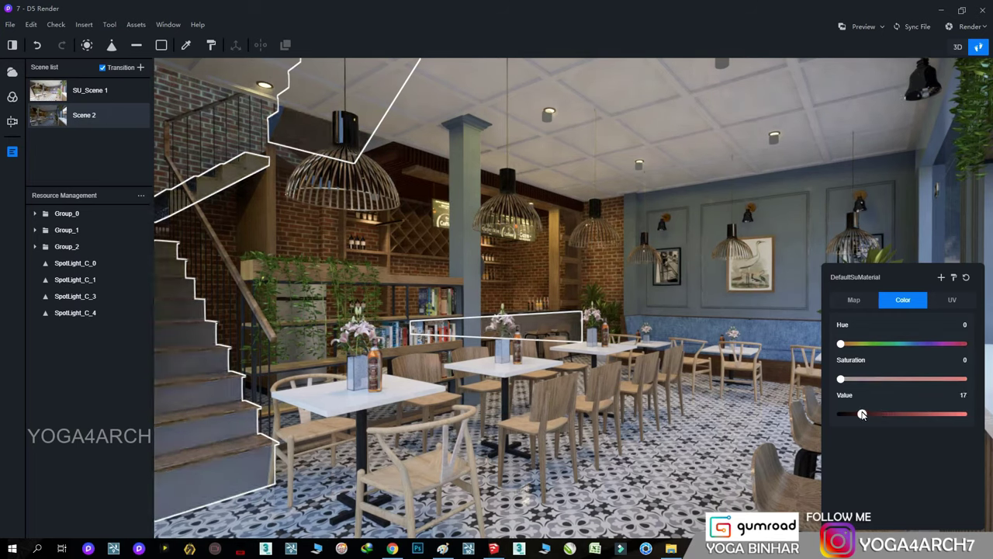
pyautogui.moveTo(862, 415); pyautogui.dragTo(857, 416)
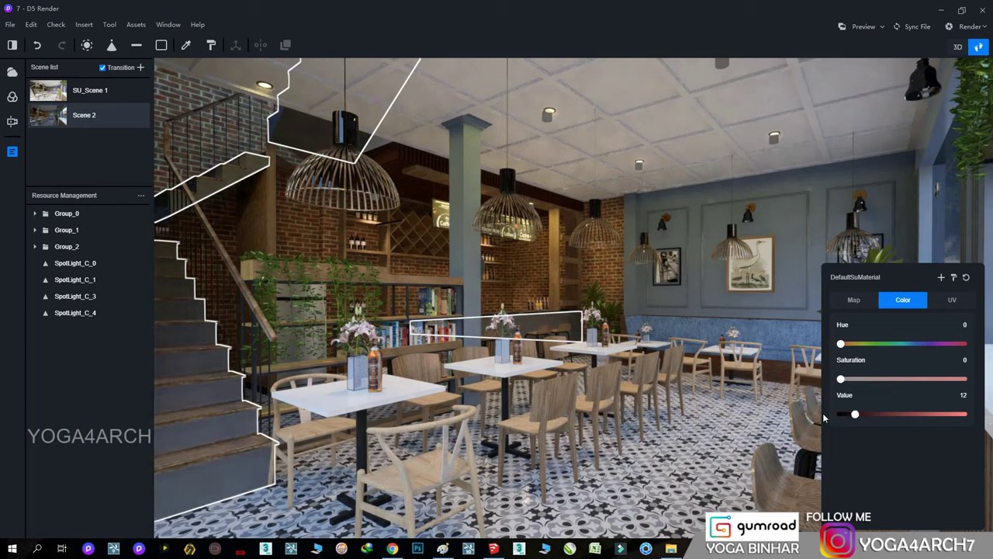
pyautogui.press('Escape')
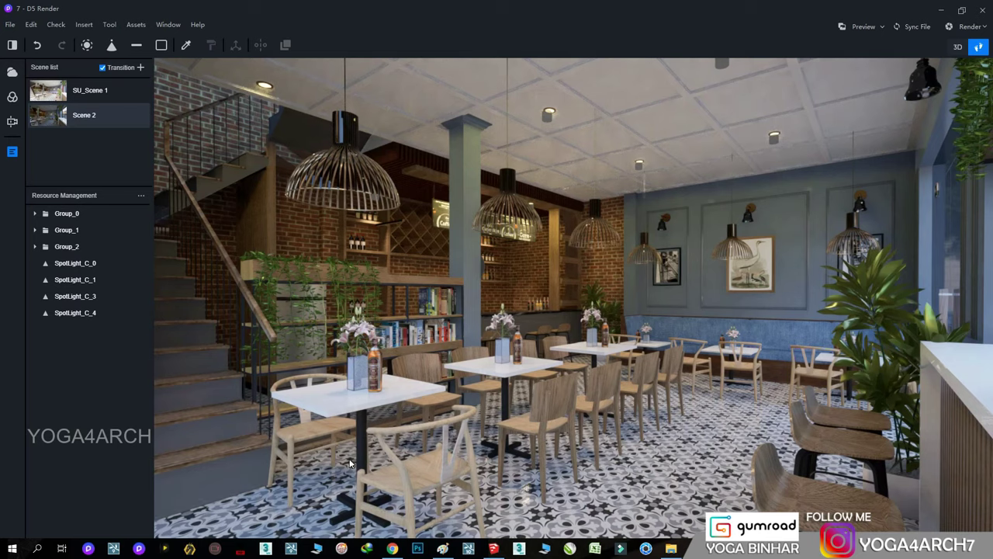
pyautogui.click(224, 487)
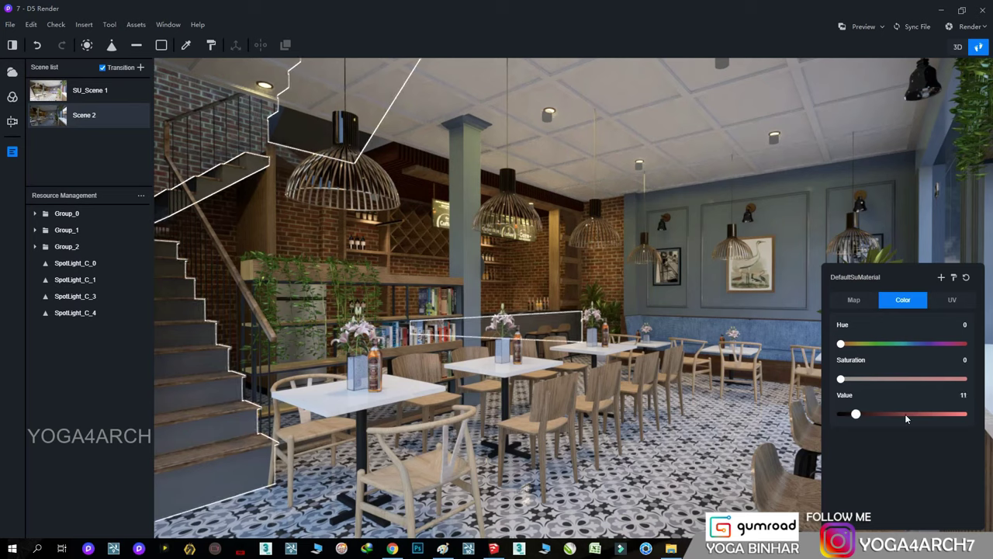
pyautogui.moveTo(855, 414); pyautogui.dragTo(906, 416)
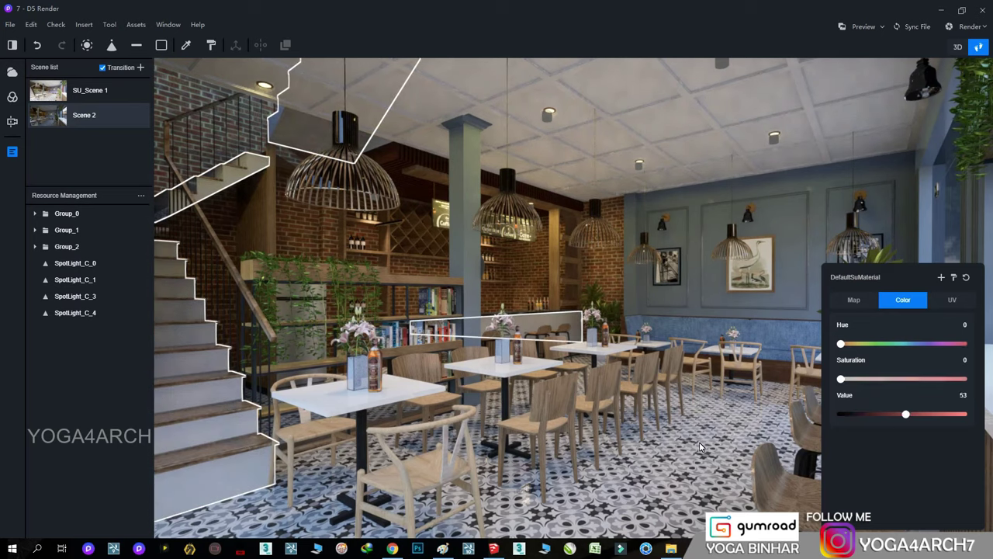
pyautogui.press('Escape')
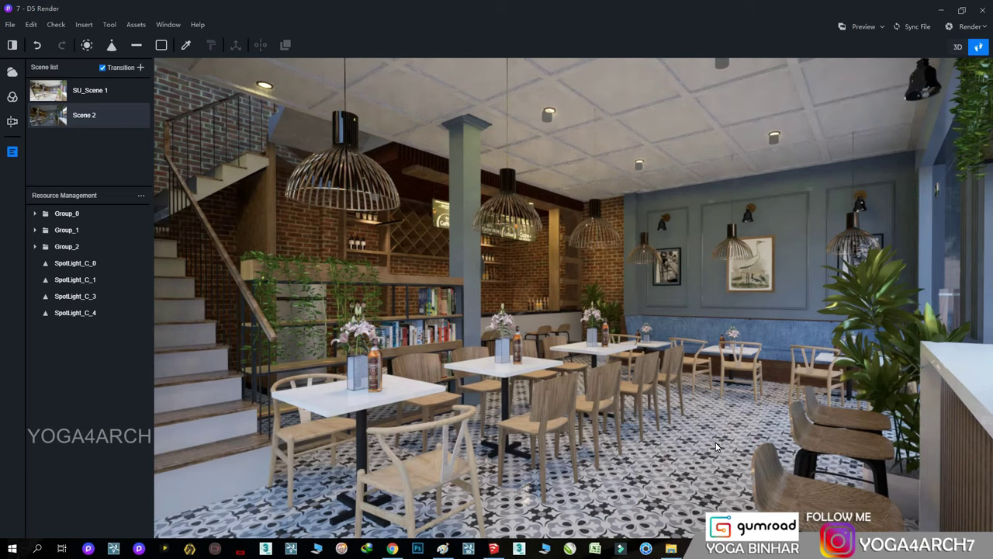
# - Move the camera sideways with D and A to view the café nearer the bar
pyautogui.press('d')
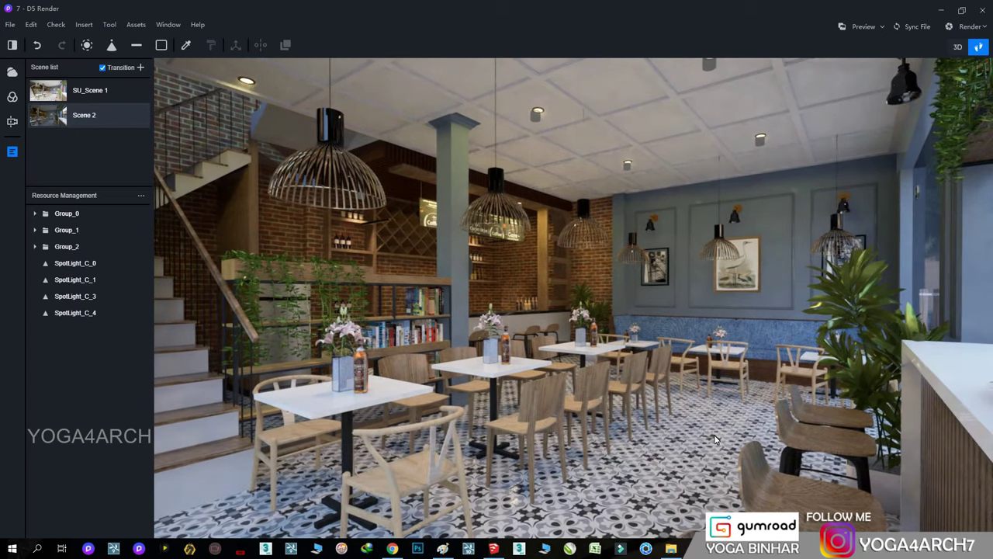
pyautogui.press('d')
pyautogui.press('d')
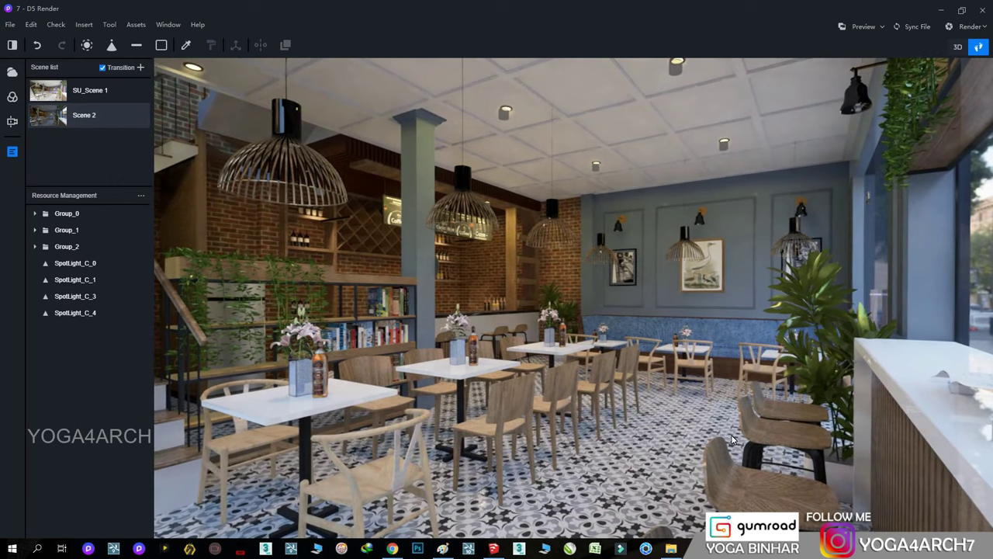
pyautogui.press('a')
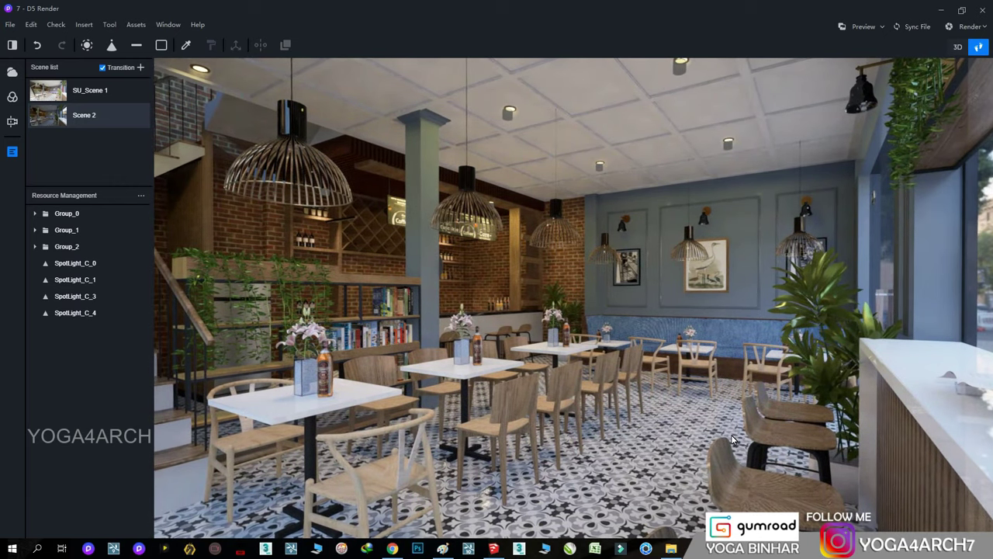
pyautogui.press('a')
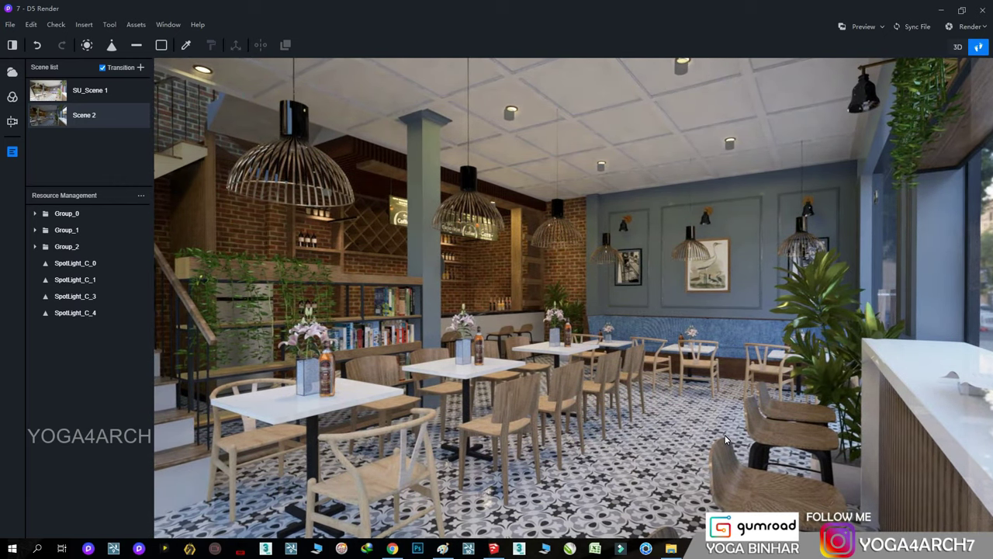
pyautogui.press('a')
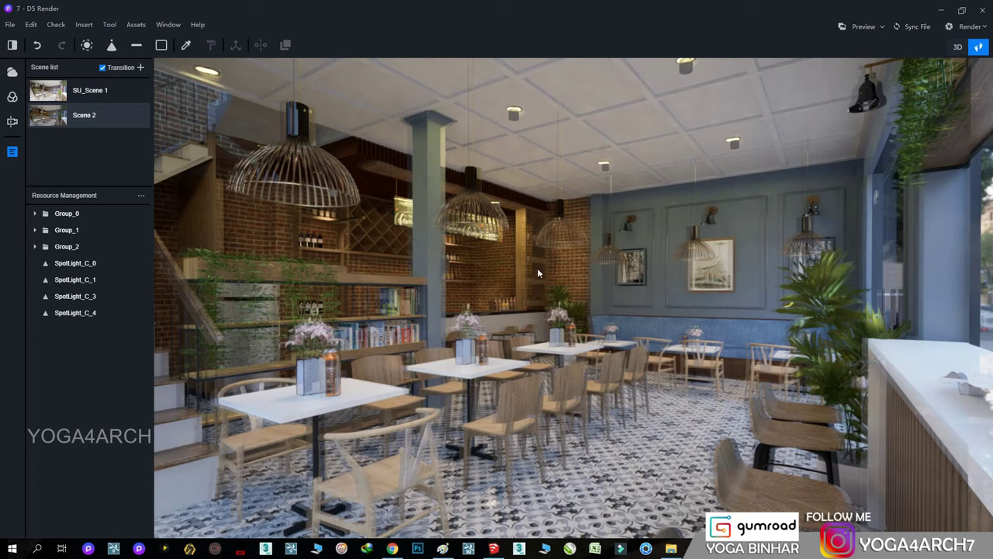
pyautogui.click(48, 121)
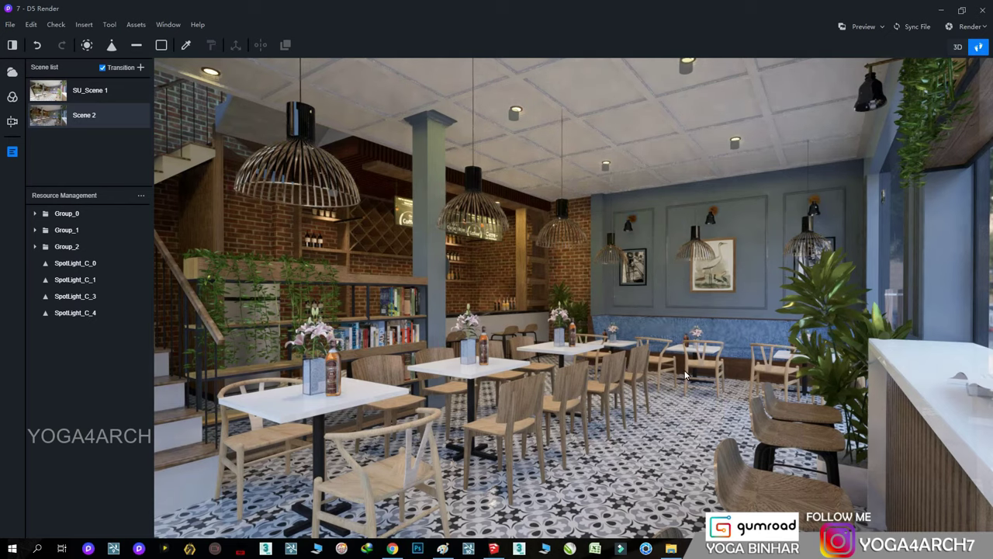
# - Make the stool frame material glossier with roughness 0.10 and metal 0.61
pyautogui.click(761, 463)
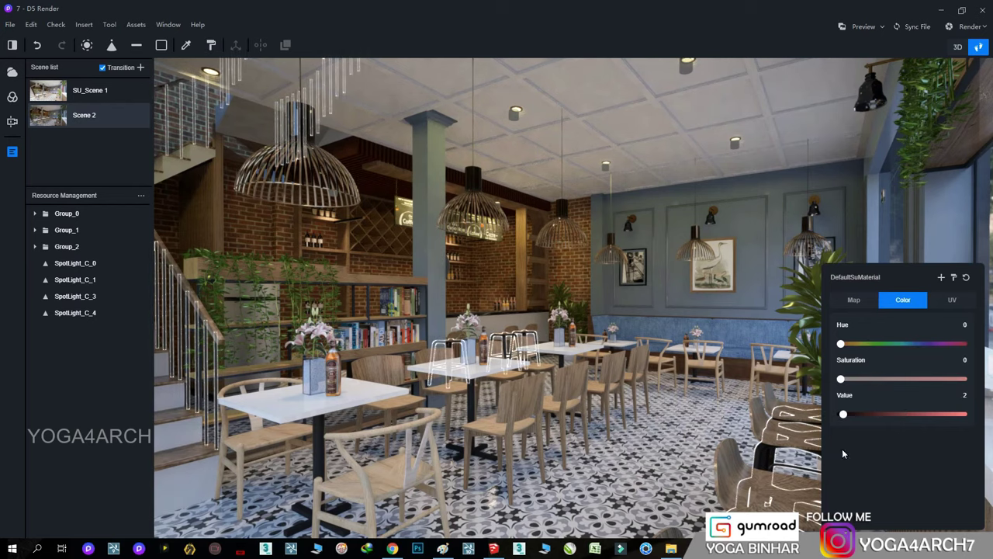
pyautogui.click(853, 300)
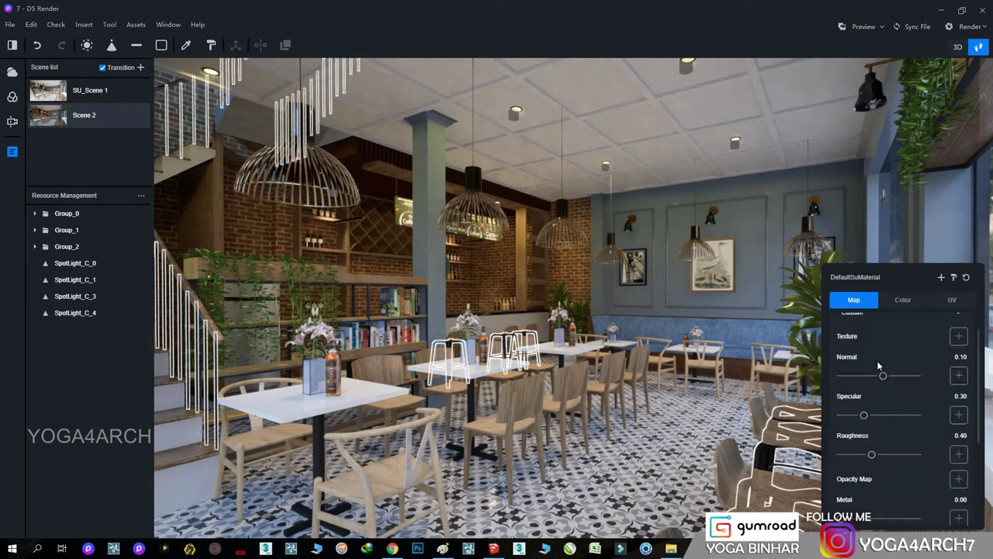
pyautogui.moveTo(871, 454); pyautogui.dragTo(850, 457)
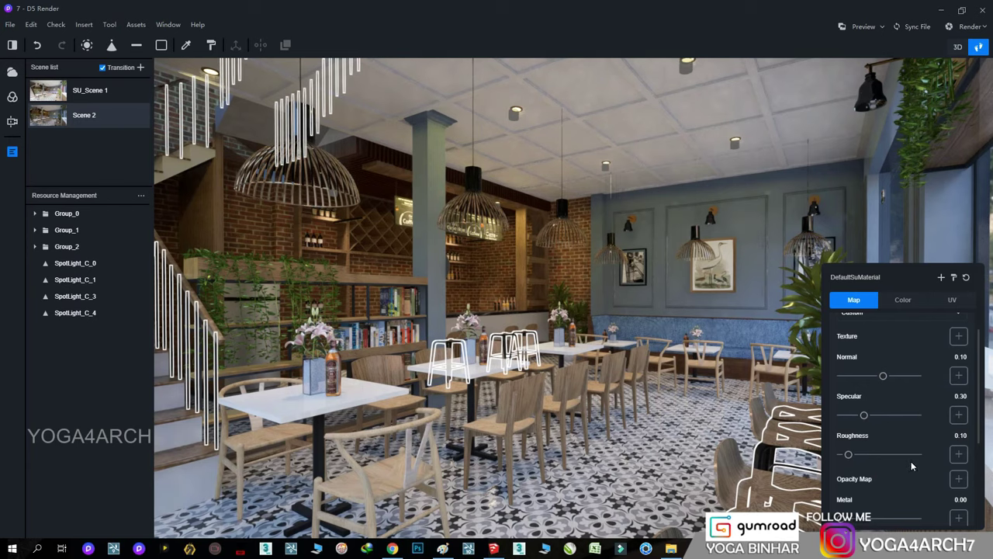
pyautogui.scroll(-1, 912, 466)
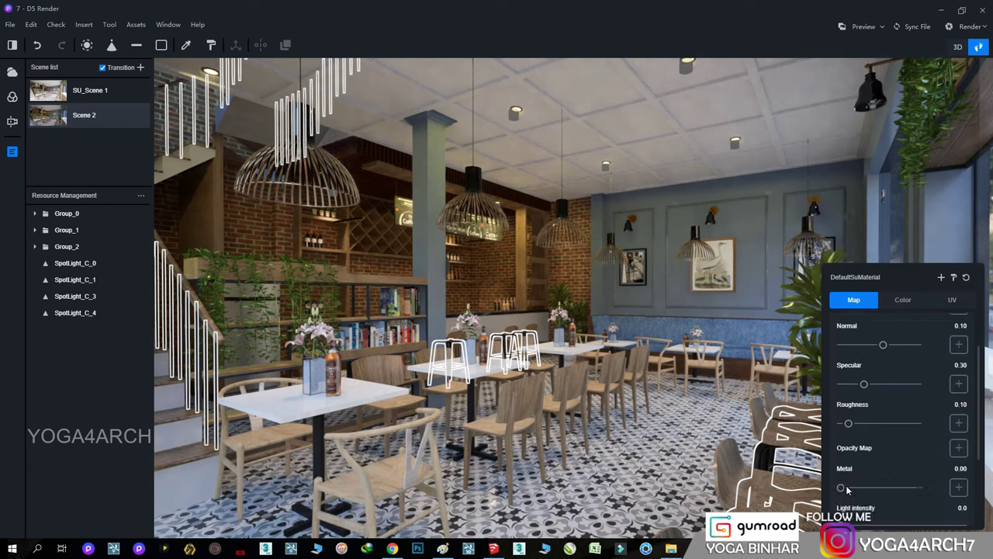
pyautogui.moveTo(847, 489); pyautogui.dragTo(889, 491)
# - Set the frame material's colour value to 13 and deselect it
pyautogui.click(909, 303)
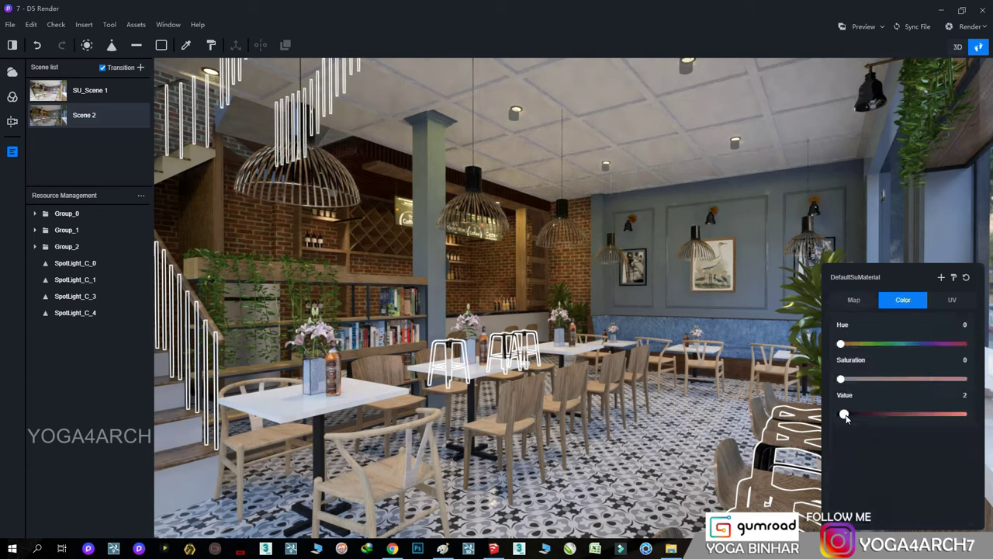
pyautogui.moveTo(844, 415)
pyautogui.mouseDown()
pyautogui.moveTo(885, 415)
pyautogui.moveTo(843, 416)
pyautogui.mouseUp()
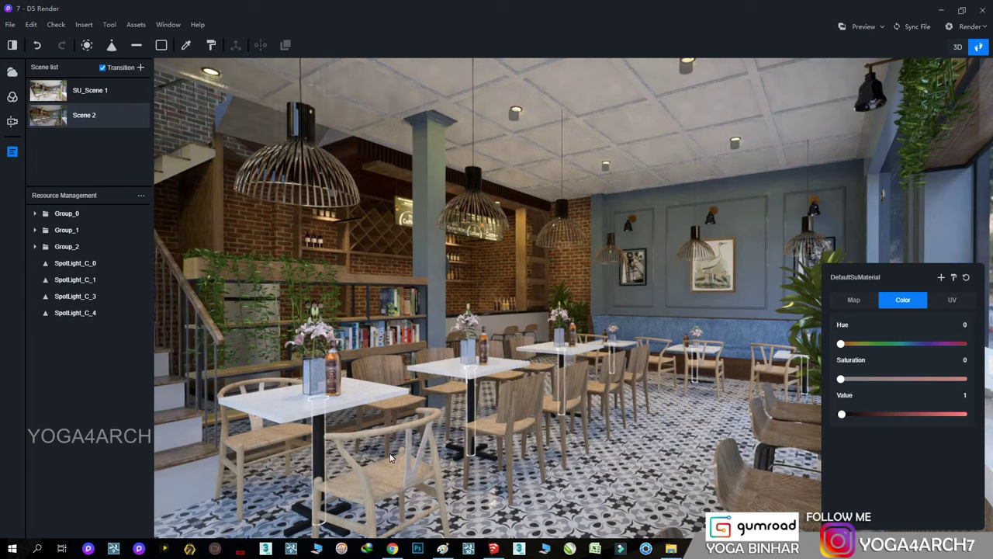
pyautogui.moveTo(842, 415); pyautogui.dragTo(857, 415)
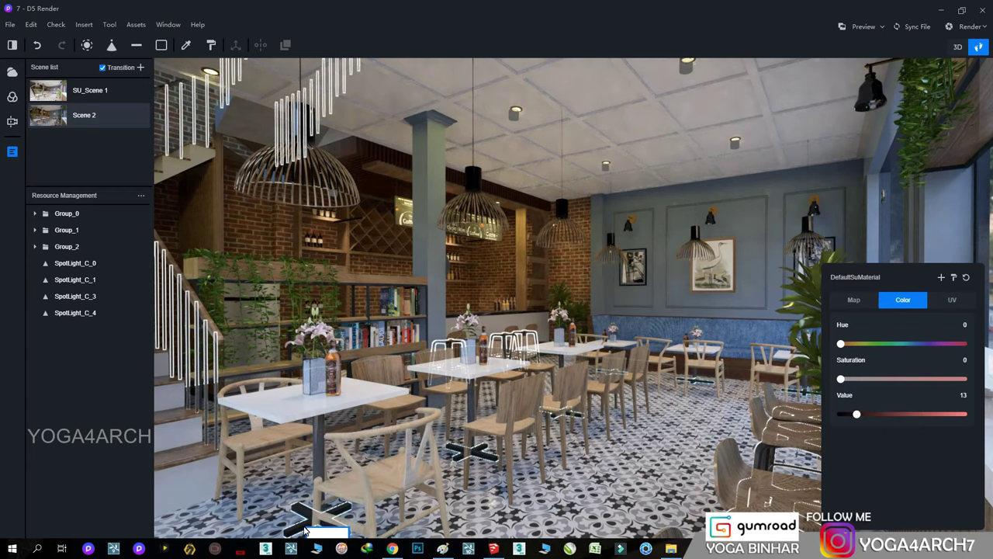
pyautogui.press('Escape')
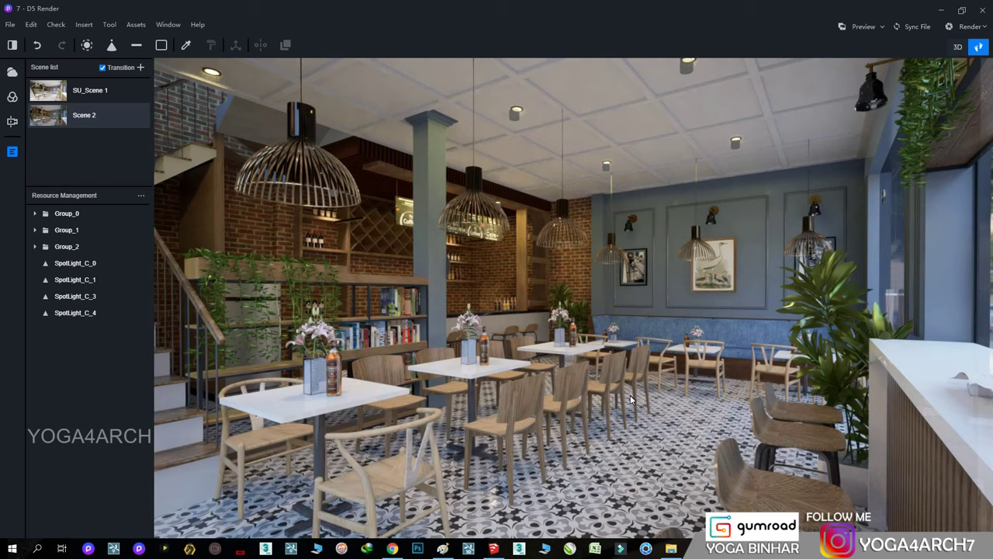
# - Give the black spotlight lamp material roughness about 0.16 and metal 0.53
pyautogui.click(873, 86)
pyautogui.click(854, 299)
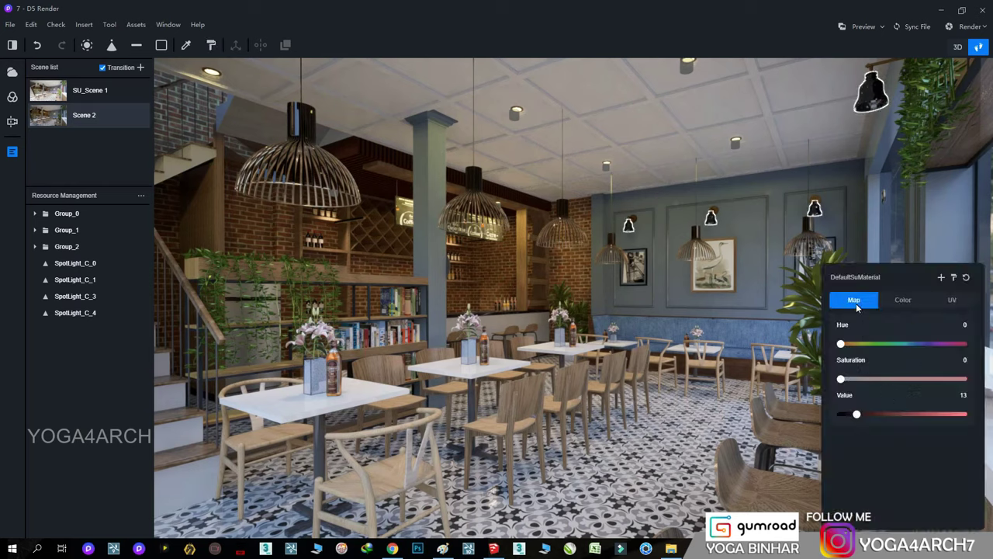
pyautogui.scroll(-3, 870, 435)
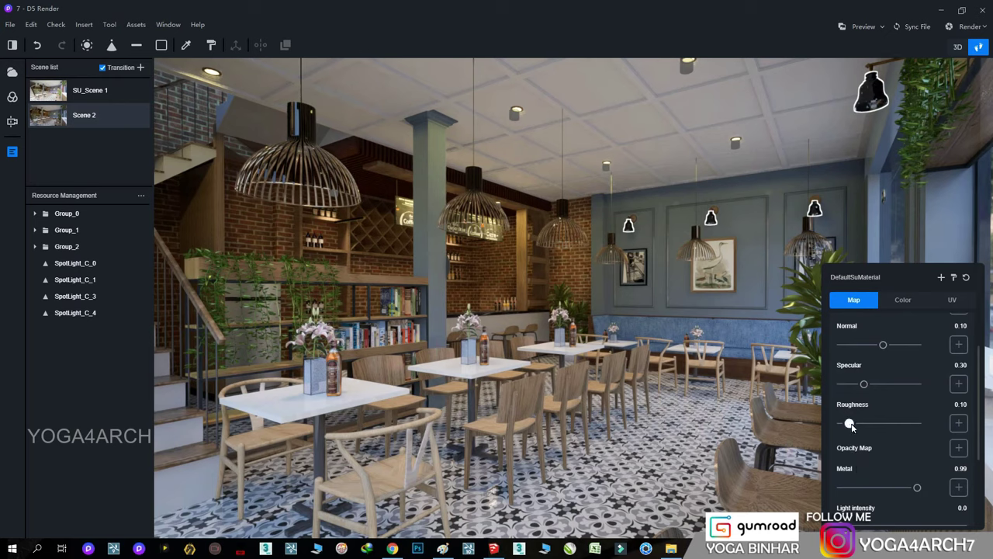
pyautogui.moveTo(848, 423); pyautogui.dragTo(852, 426)
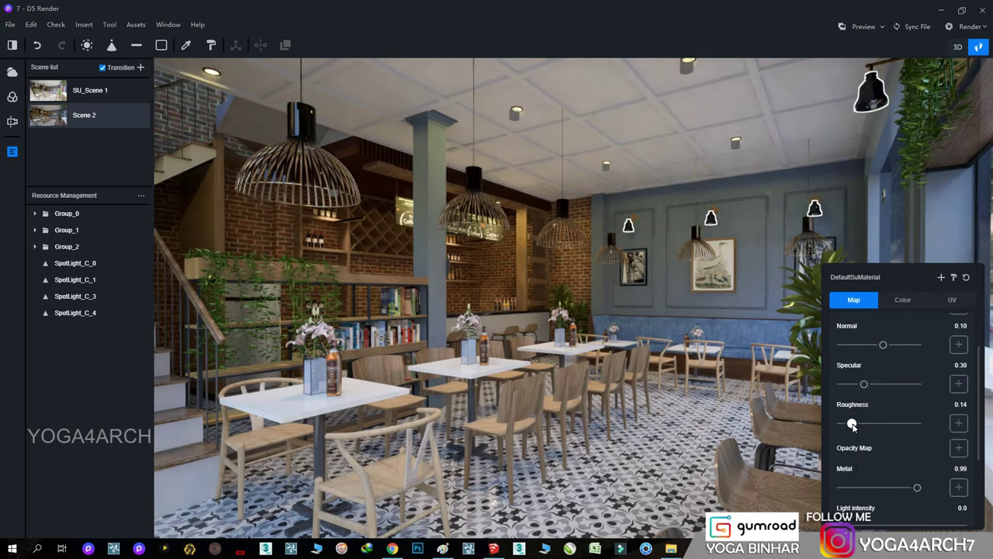
pyautogui.moveTo(914, 488); pyautogui.dragTo(881, 489)
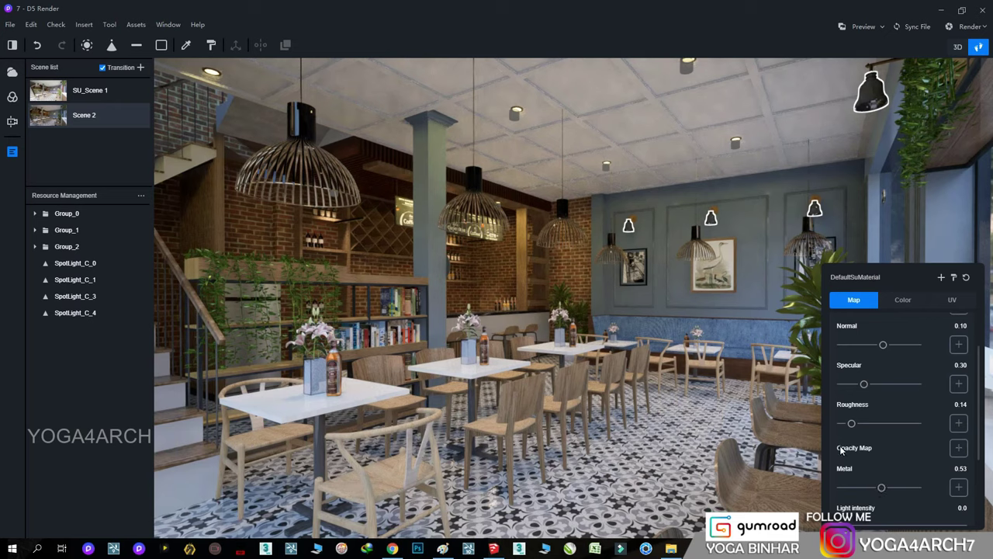
pyautogui.moveTo(851, 423); pyautogui.dragTo(854, 426)
pyautogui.press('Escape')
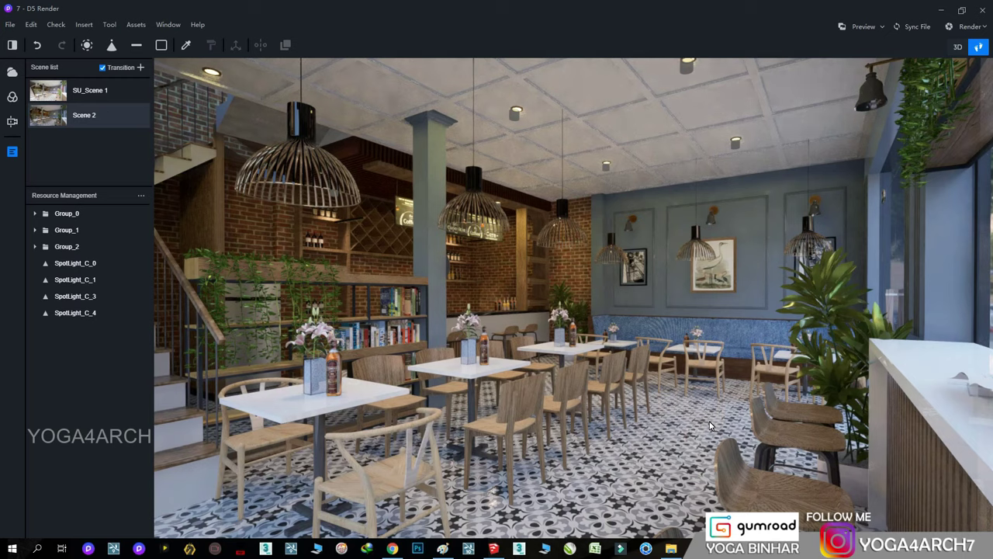
# - Darken the spotlight lamp material's colour value to 6
pyautogui.click(872, 98)
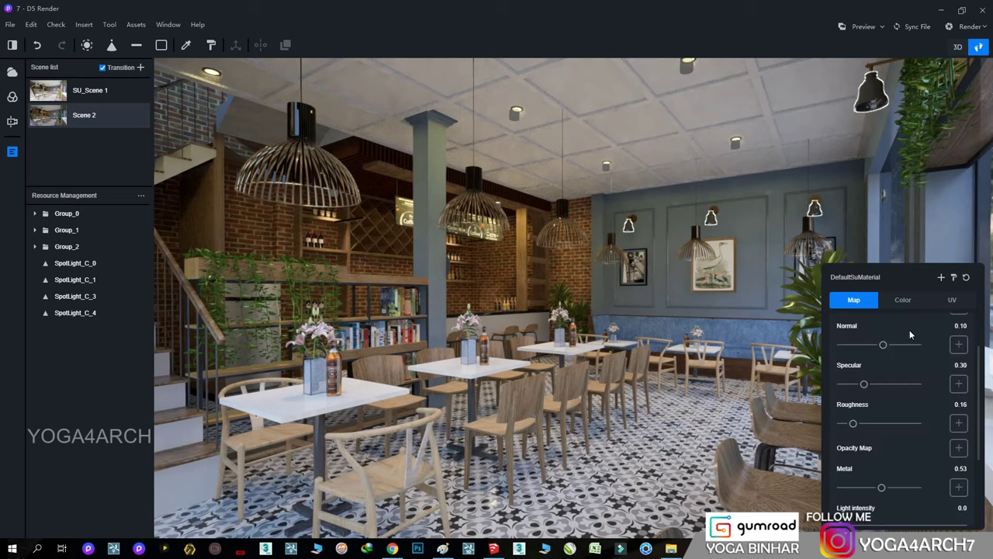
pyautogui.click(902, 299)
pyautogui.moveTo(856, 414); pyautogui.dragTo(849, 416)
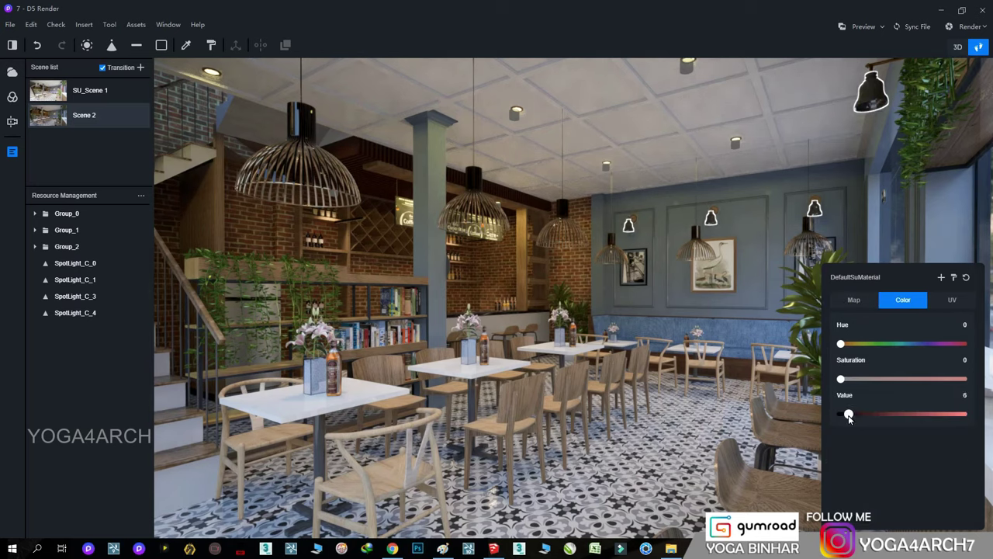
pyautogui.press('Escape')
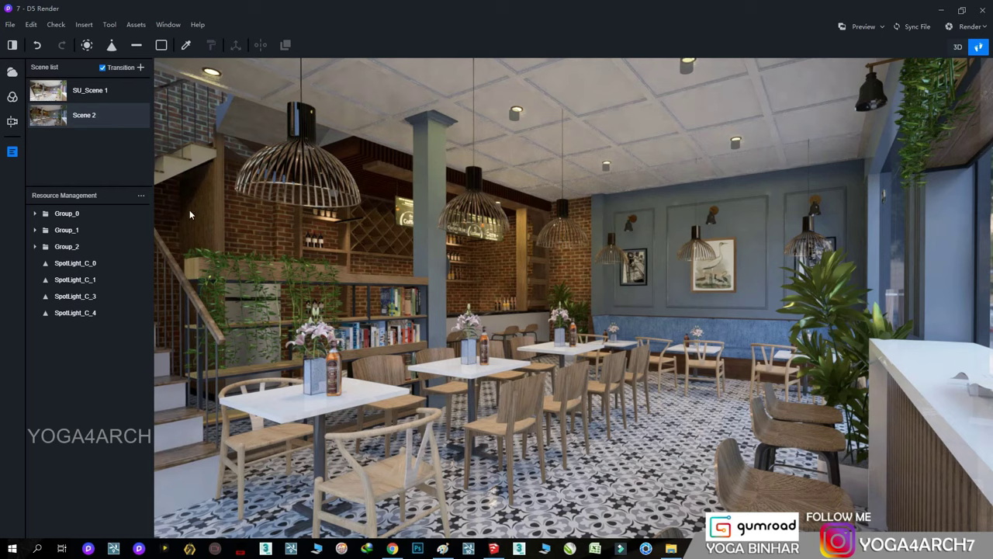
# - Raise the wire pendant material's roughness to 0.25, then save the D5 project
pyautogui.click(302, 132)
pyautogui.click(854, 300)
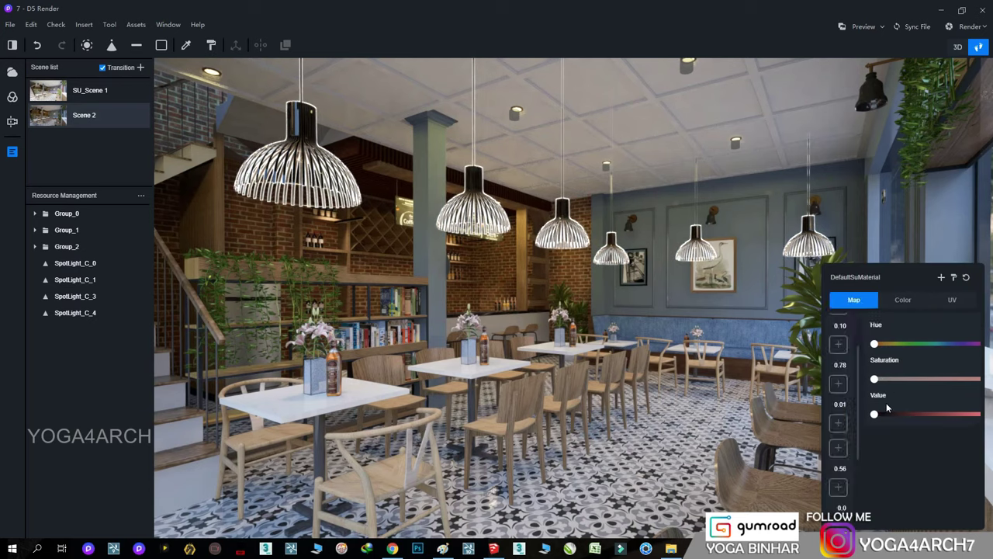
pyautogui.scroll(-2, 857, 403)
pyautogui.moveTo(842, 424); pyautogui.dragTo(861, 423)
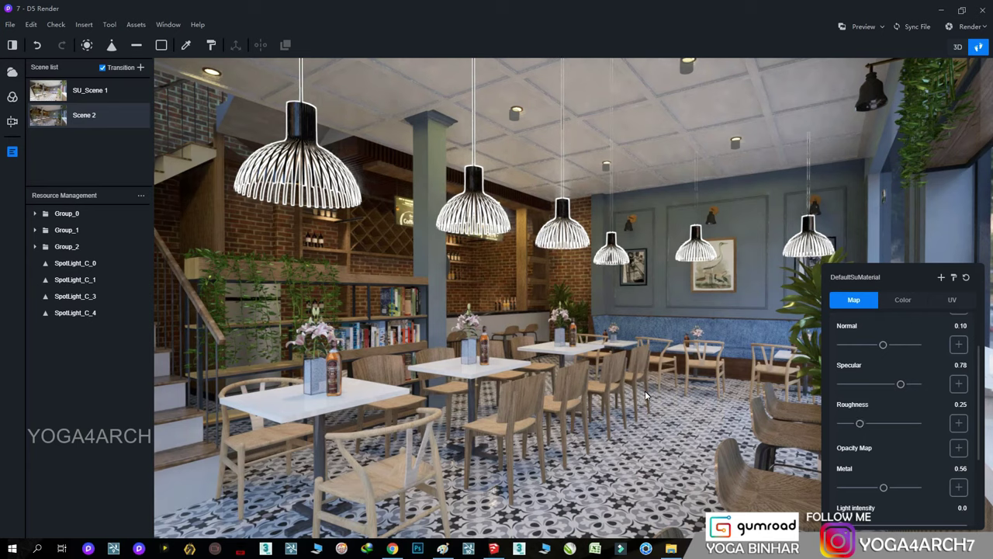
pyautogui.press('Escape')
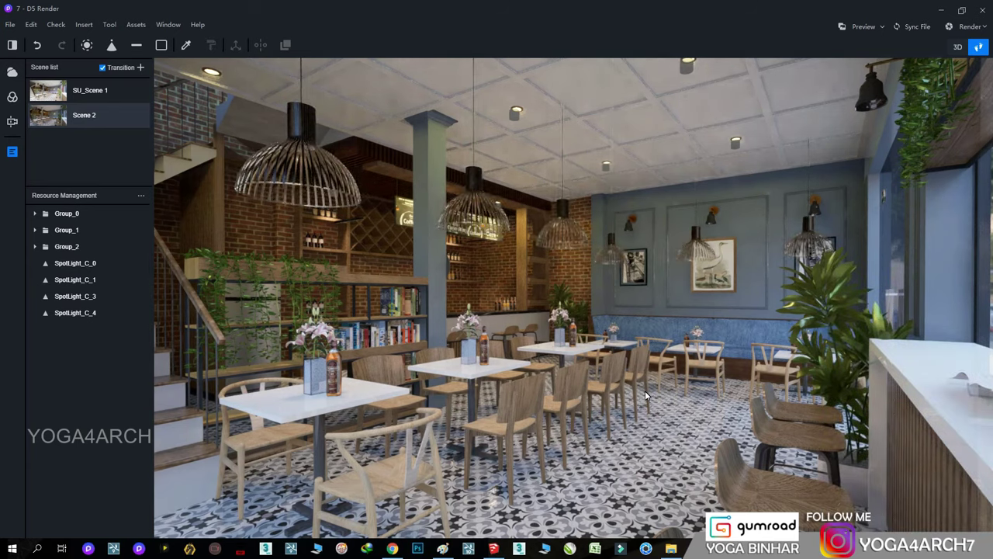
pyautogui.click(10, 25)
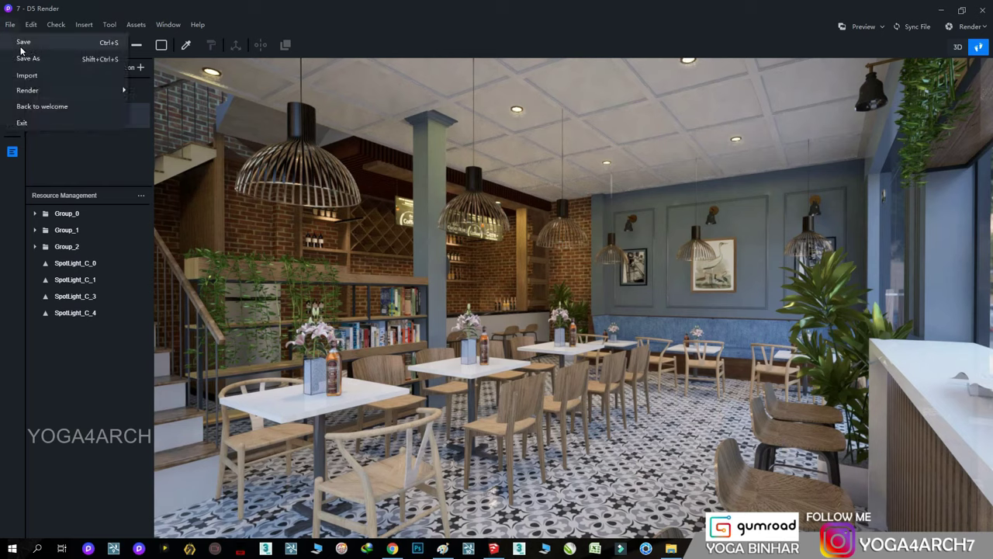
pyautogui.click(22, 48)
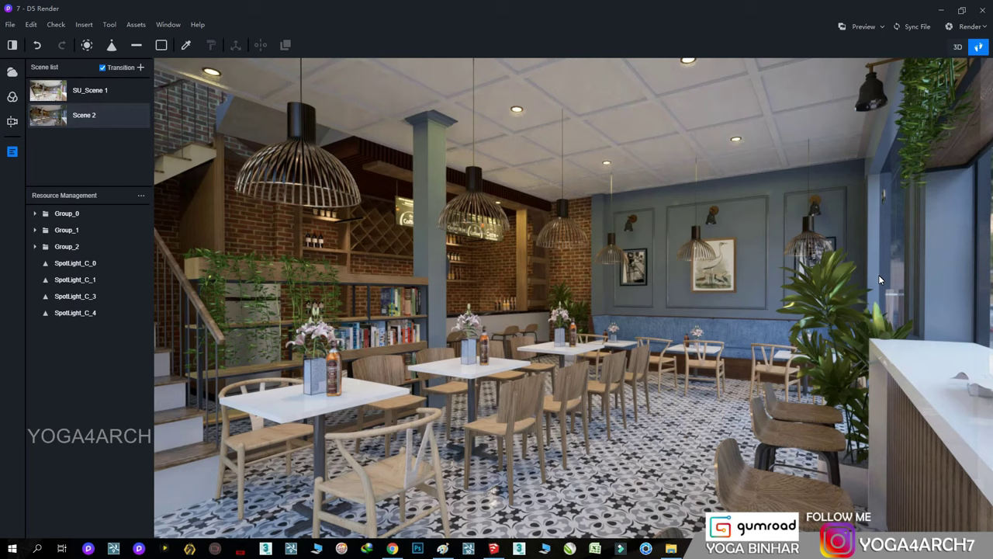
# - Switch to photo rendering at 16:9 4K (4096×2160) with channel graph export off, and export
pyautogui.click(969, 26)
pyautogui.click(891, 77)
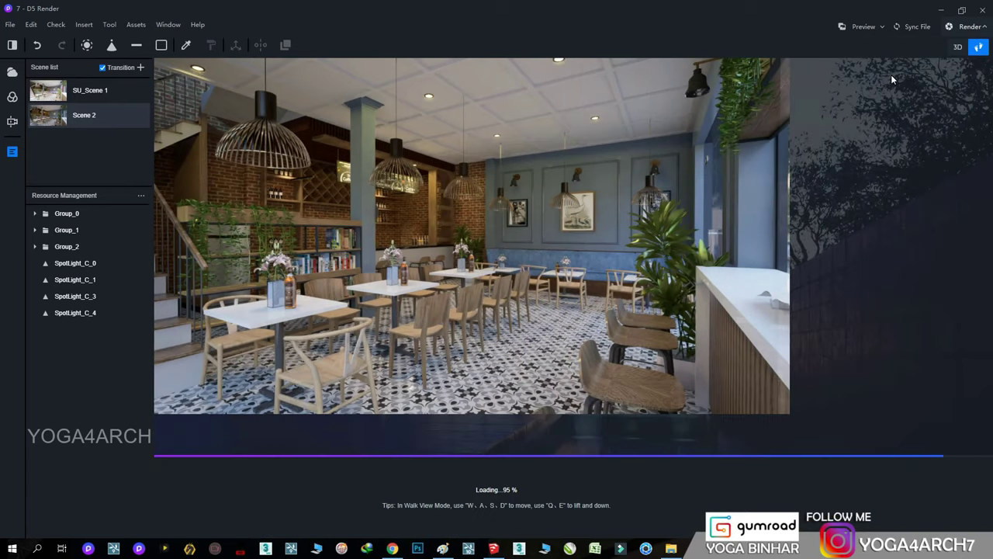
pyautogui.click(966, 28)
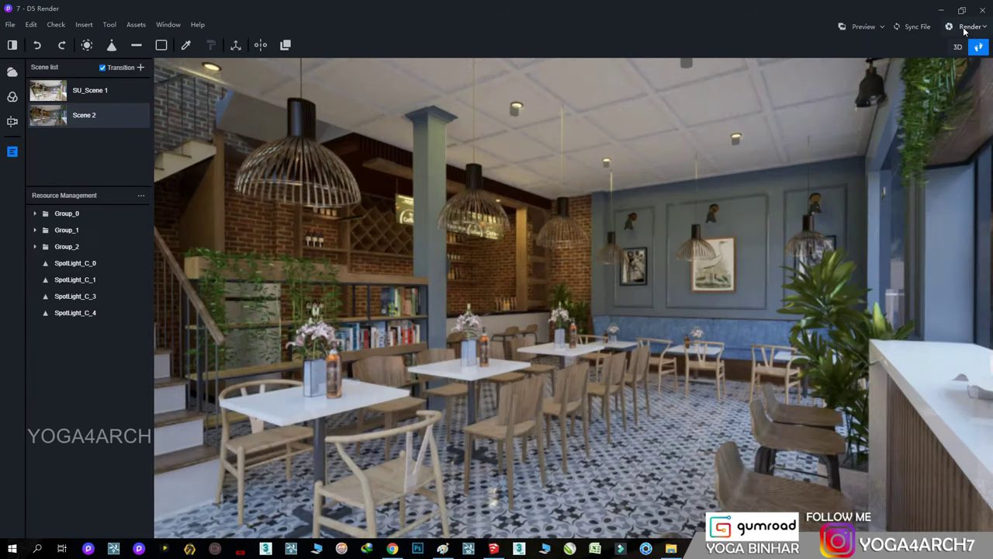
pyautogui.click(968, 28)
pyautogui.click(905, 45)
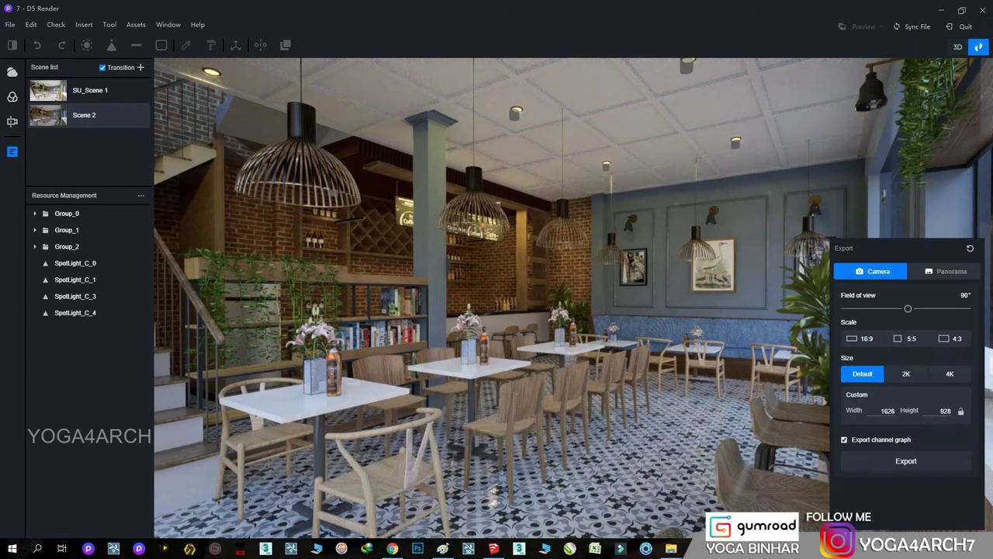
pyautogui.click(949, 375)
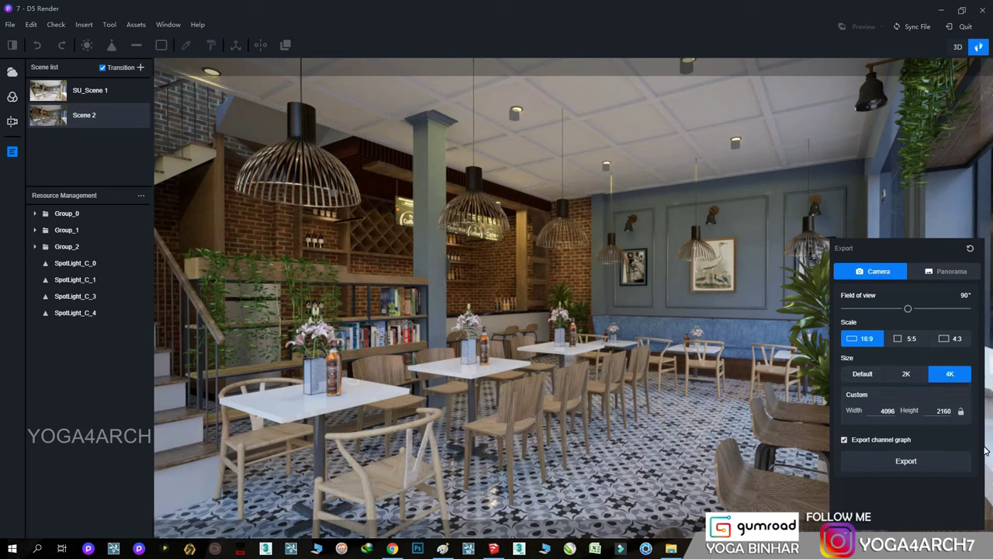
pyautogui.click(844, 439)
pyautogui.click(902, 460)
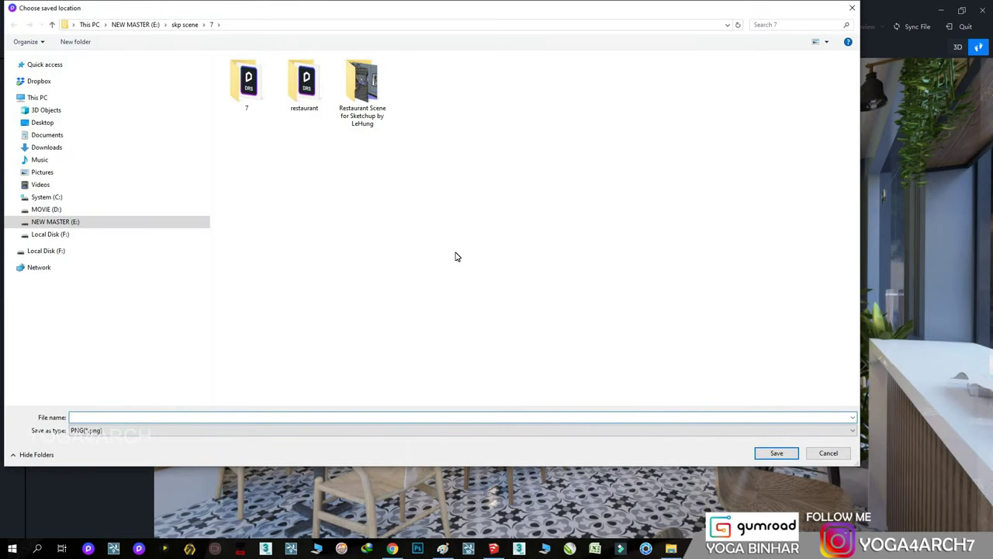
pyautogui.write('1')
# - Save the render as 1.png in the E:/skp scene/7 folder
pyautogui.click(776, 453)
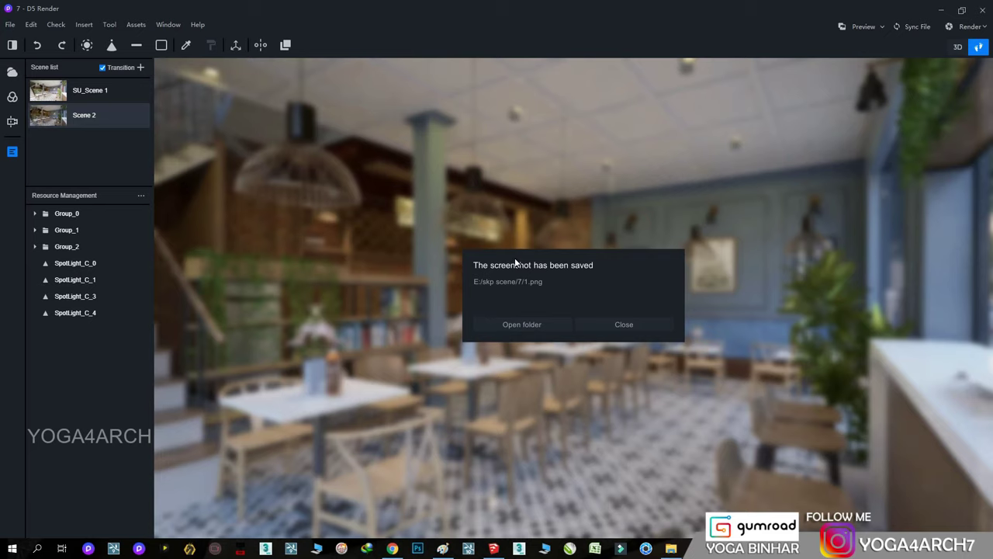
pyautogui.click(529, 324)
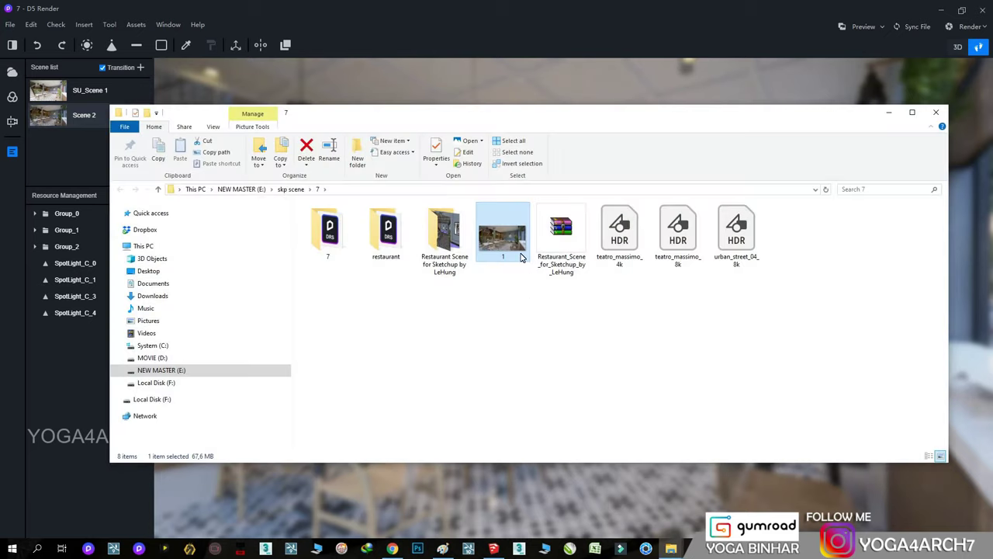
pyautogui.doubleClick(516, 262)
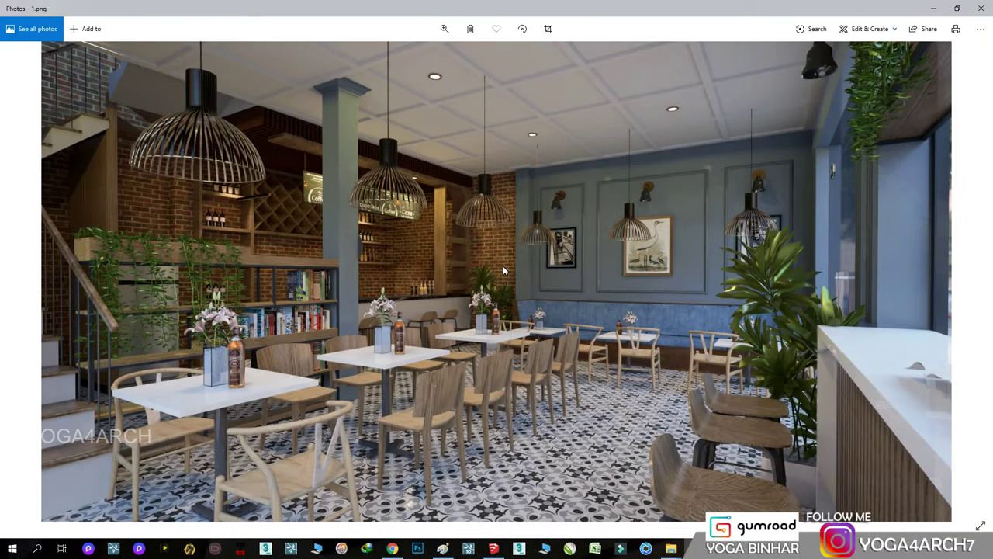
pyautogui.click(935, 11)
pyautogui.click(936, 112)
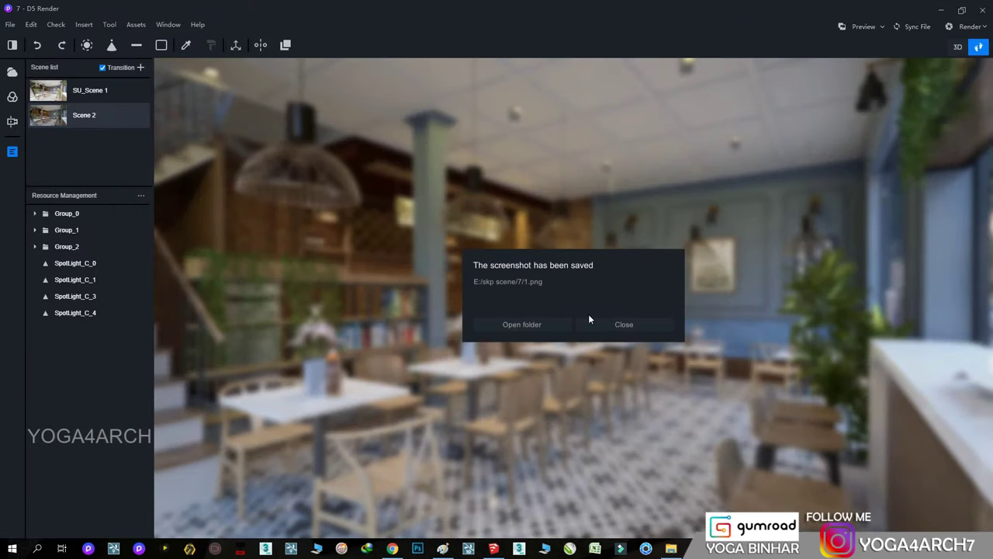
# - Dismiss the saved notice, save the D5 project, and begin closing D5 Render
pyautogui.click(589, 318)
pyautogui.click(10, 24)
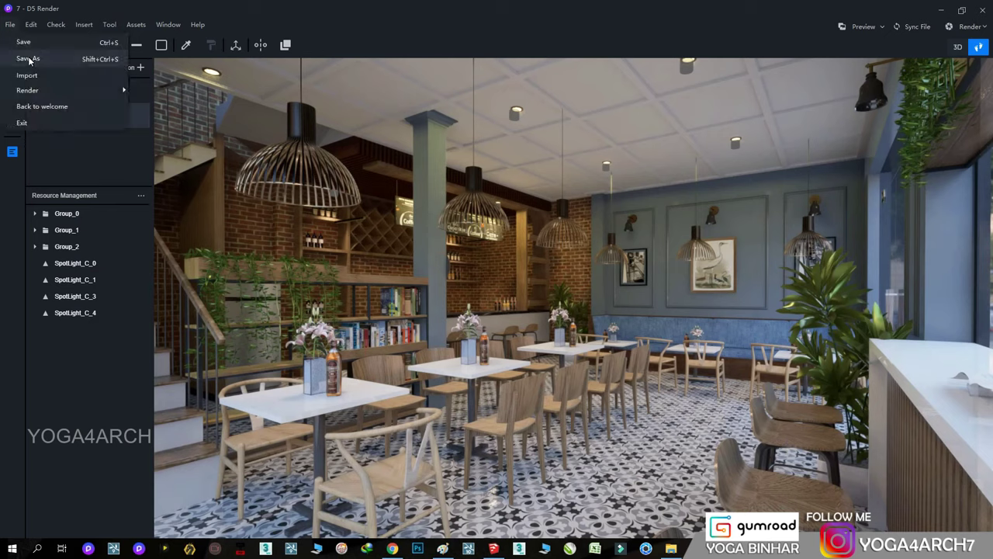
pyautogui.click(23, 45)
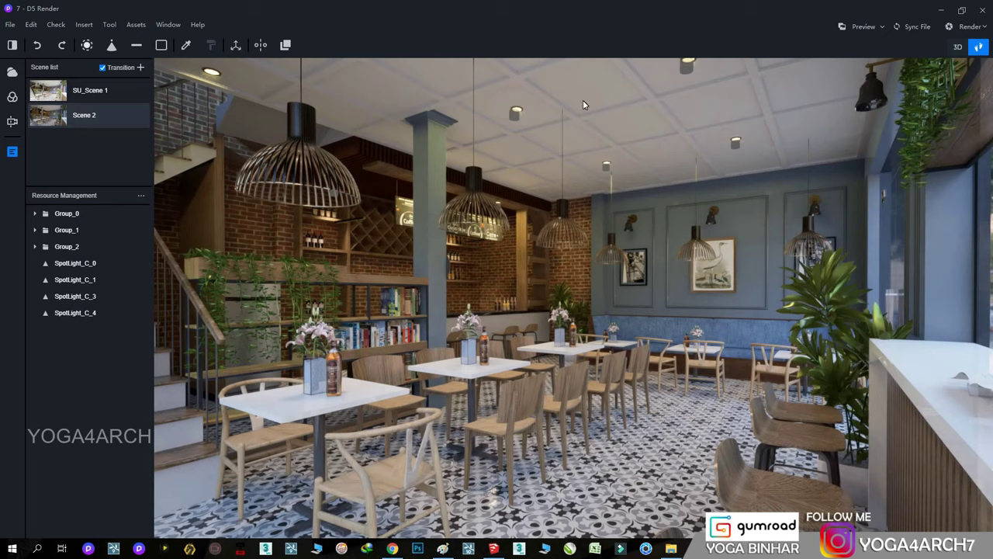
pyautogui.click(984, 11)
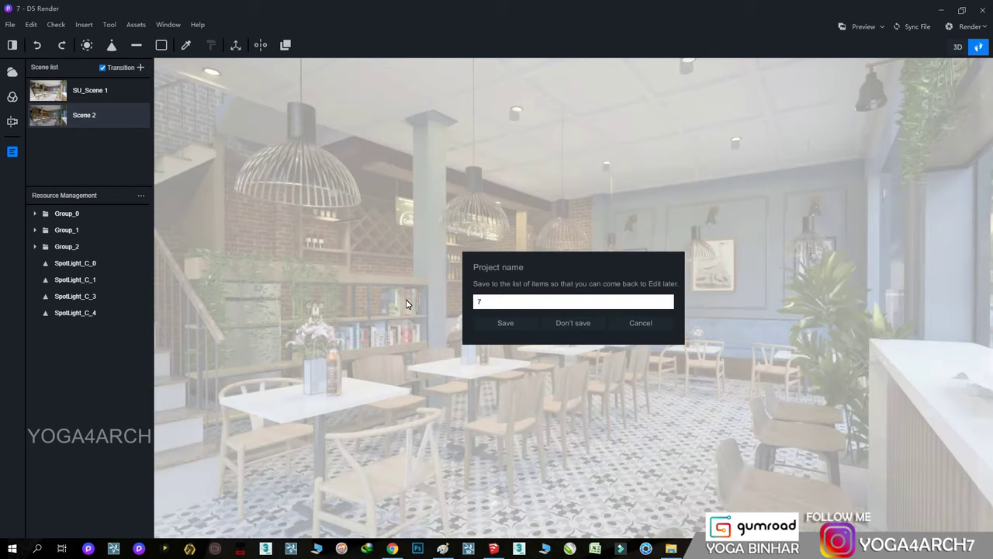
# - Confirm quitting D5 Render and launch Photoshop from the taskbar
pyautogui.click(519, 322)
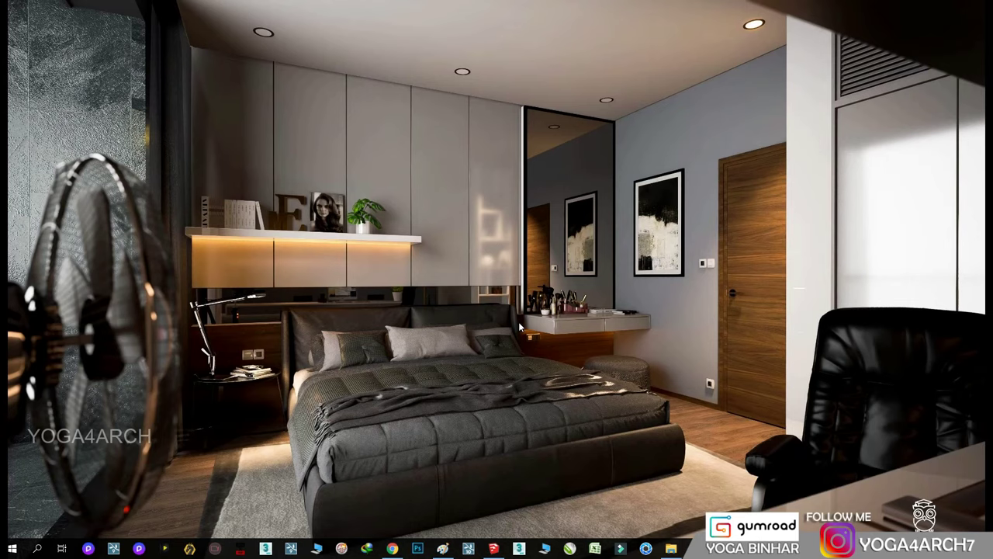
pyautogui.click(417, 548)
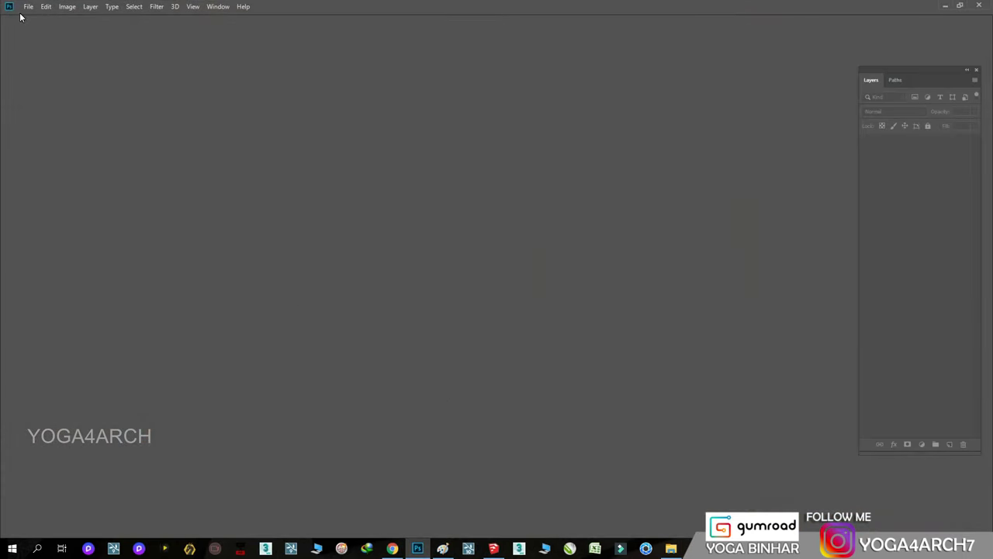
# - Open 1.png from E:\skp scene\7 and duplicate Layer 1 as Layer 1 copy
pyautogui.click(28, 7)
pyautogui.click(28, 6)
pyautogui.click(28, 7)
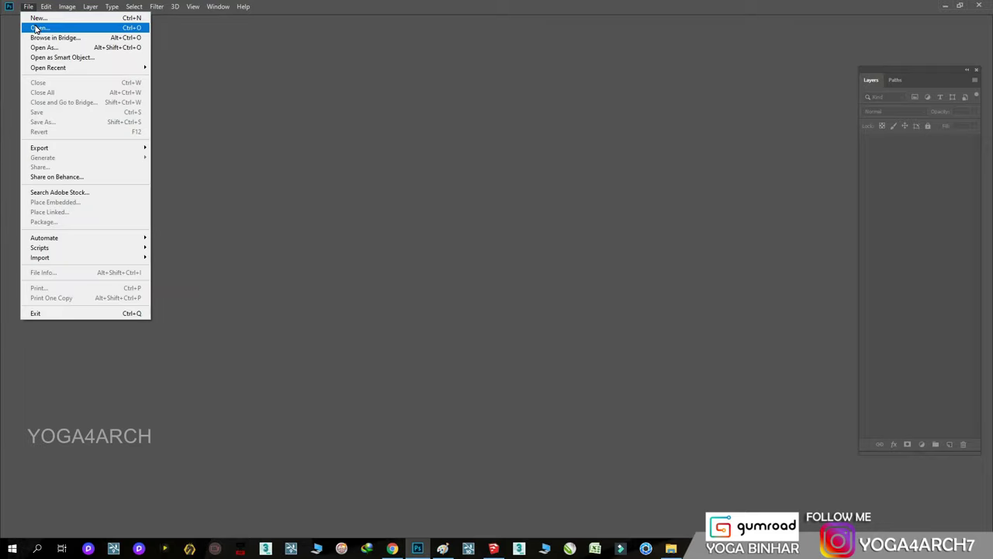
pyautogui.click(36, 28)
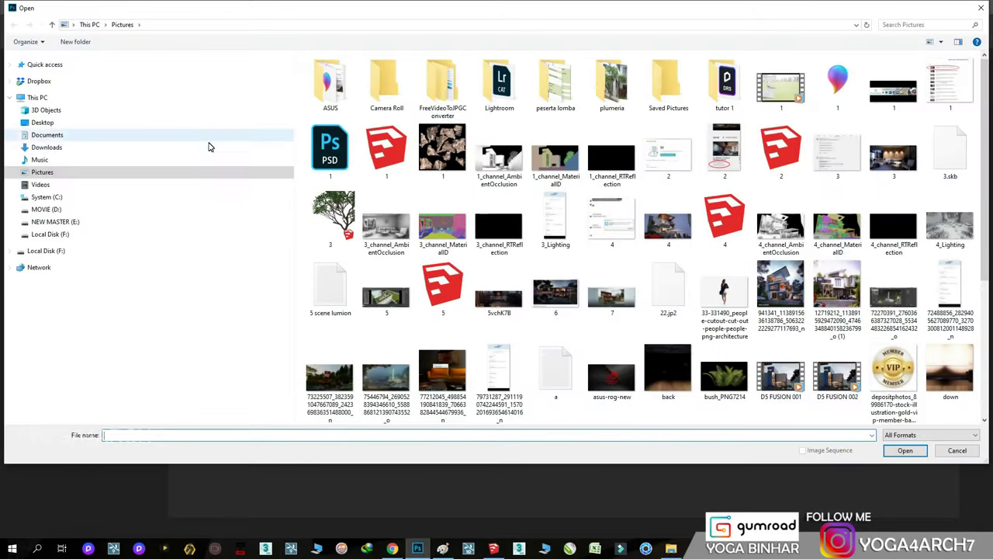
pyautogui.click(70, 221)
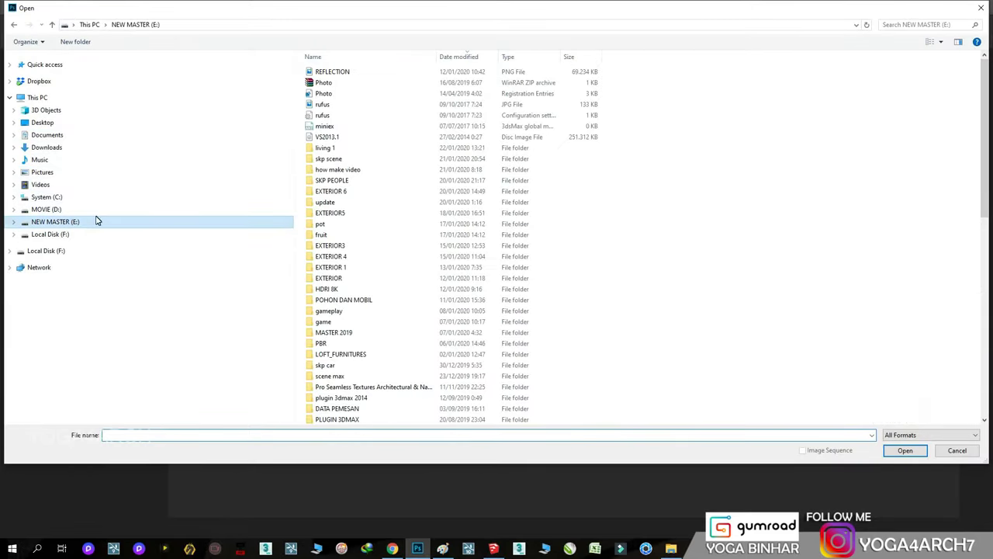
pyautogui.doubleClick(348, 160)
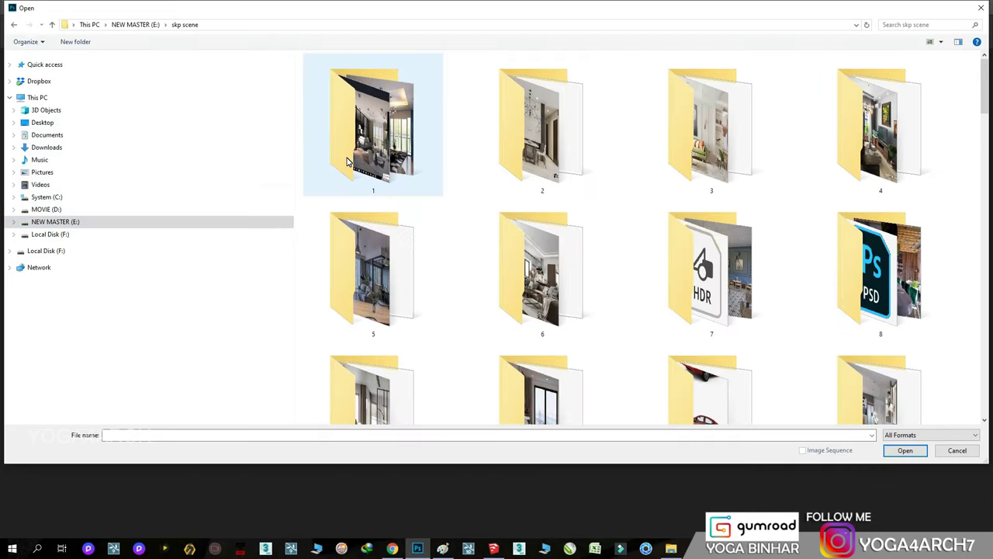
pyautogui.doubleClick(728, 300)
pyautogui.doubleClick(501, 91)
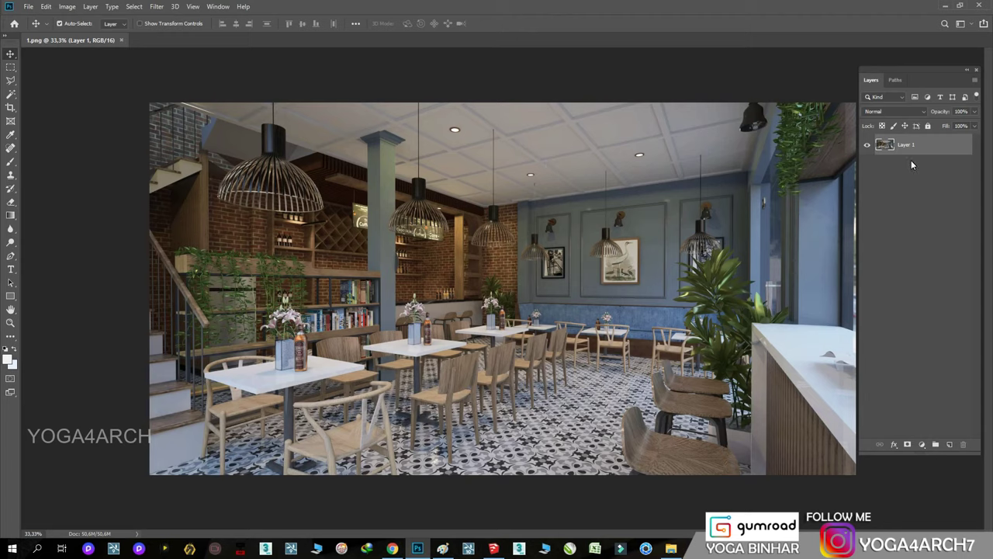
pyautogui.moveTo(939, 144); pyautogui.dragTo(953, 445)
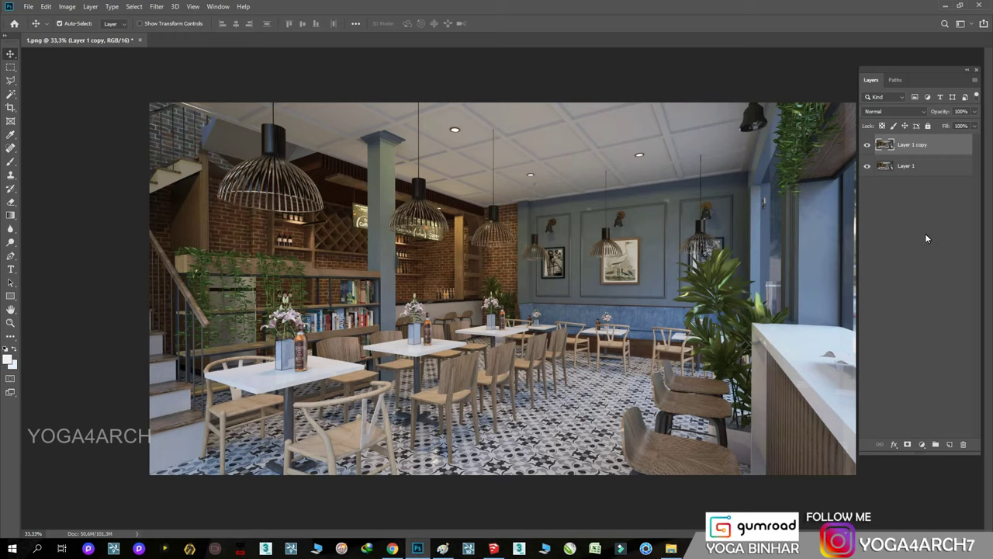
pyautogui.click(156, 6)
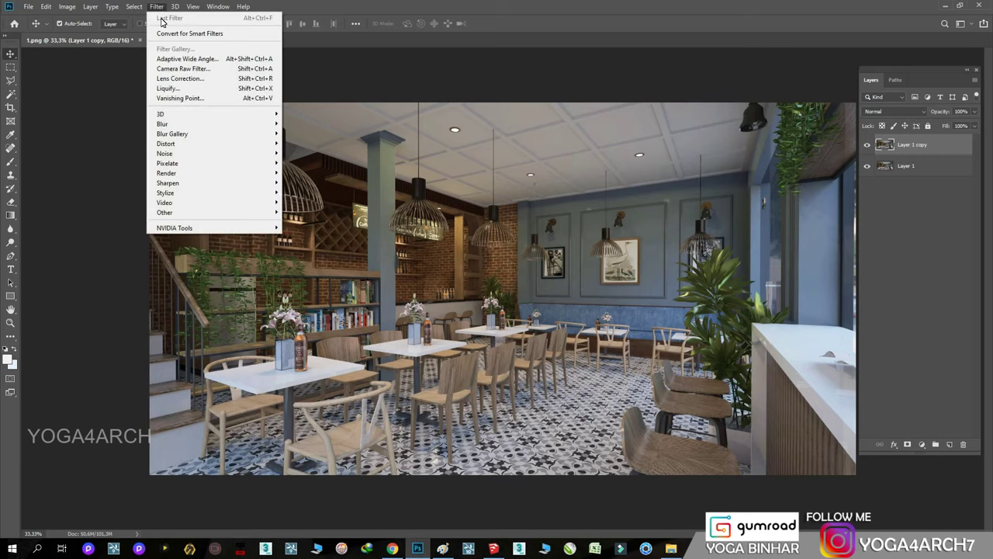
# - Auto-tone the copy in Camera Raw, then tune Highlights +13, Shadows +11, Whites +15, Blacks +5
pyautogui.click(199, 72)
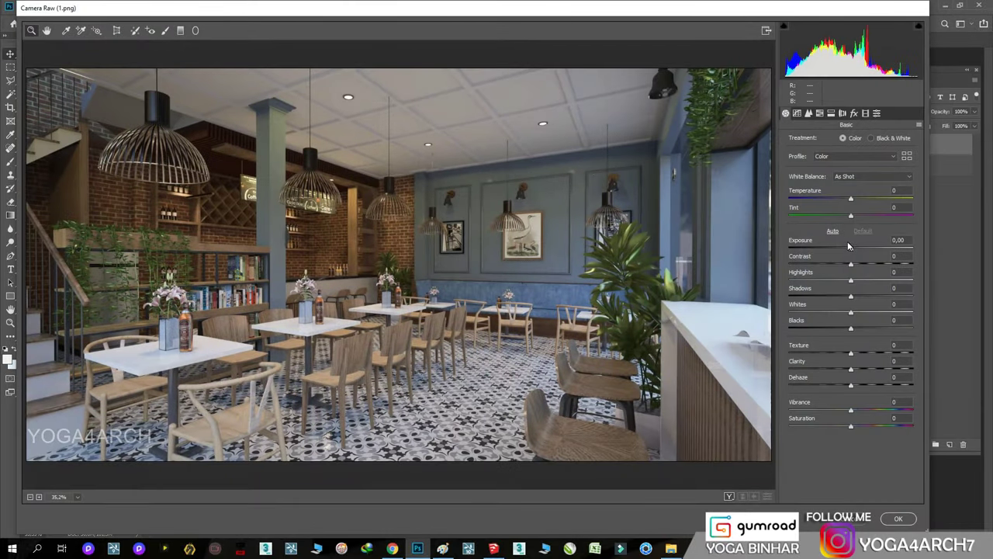
pyautogui.click(833, 231)
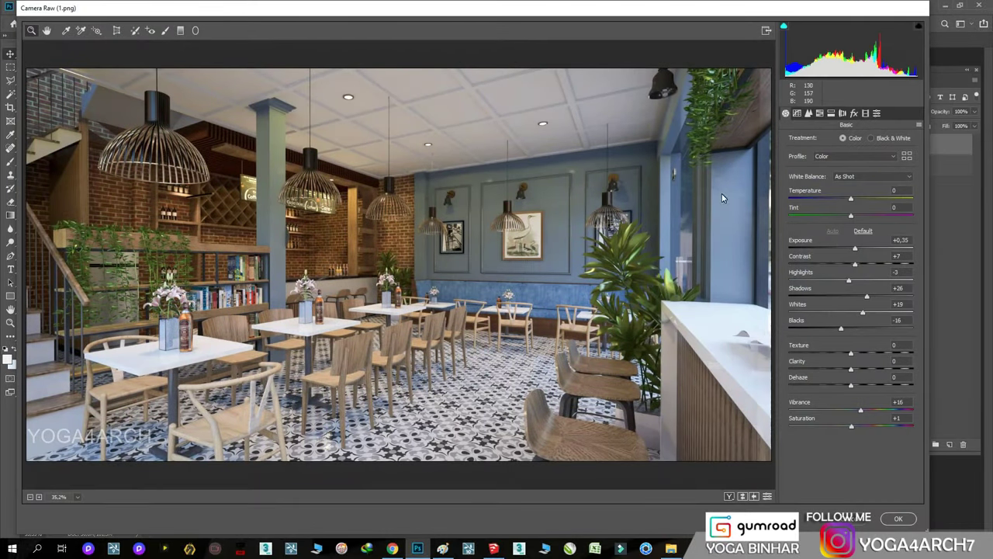
pyautogui.doubleClick(843, 329)
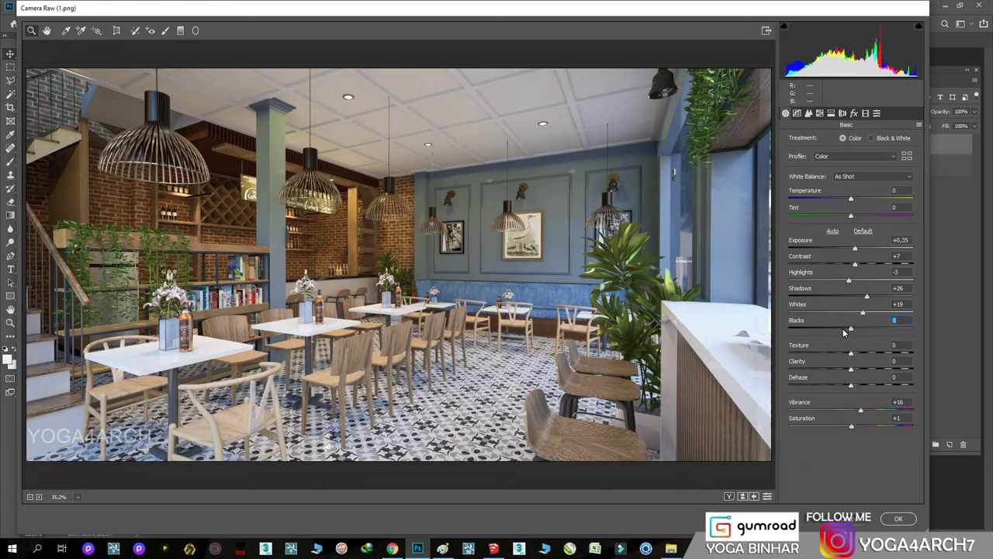
pyautogui.moveTo(850, 329); pyautogui.dragTo(841, 329)
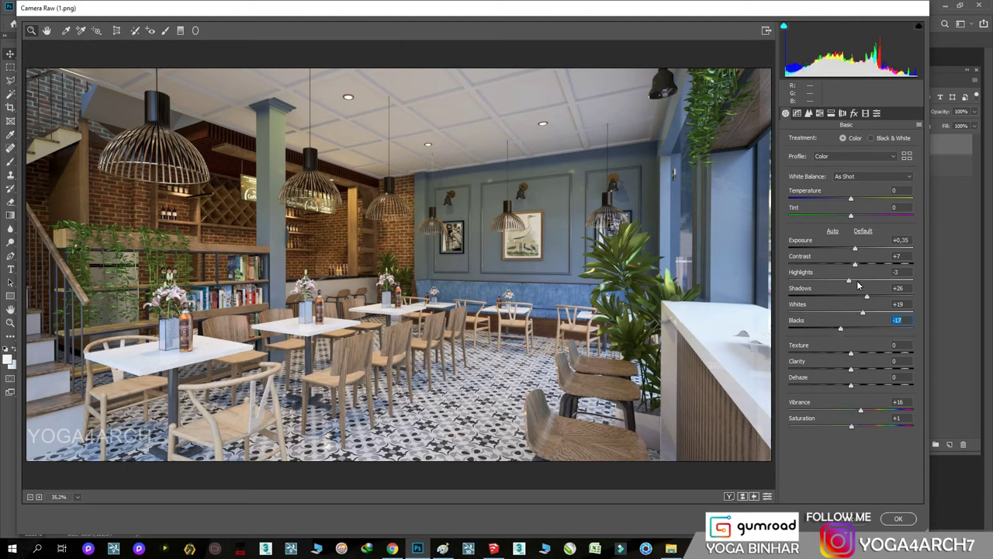
pyautogui.moveTo(849, 281)
pyautogui.mouseDown()
pyautogui.moveTo(880, 281)
pyautogui.moveTo(858, 285)
pyautogui.mouseUp()
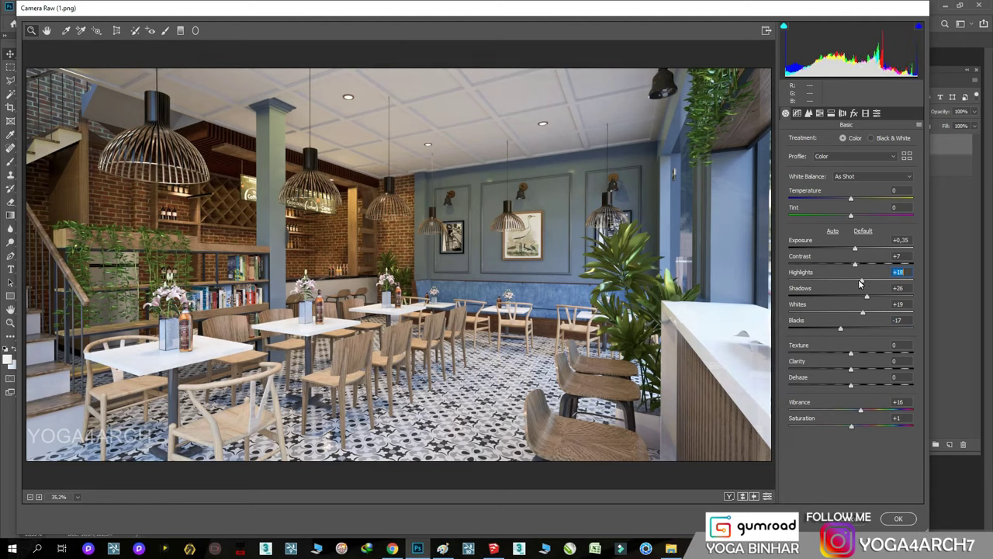
pyautogui.doubleClick(867, 297)
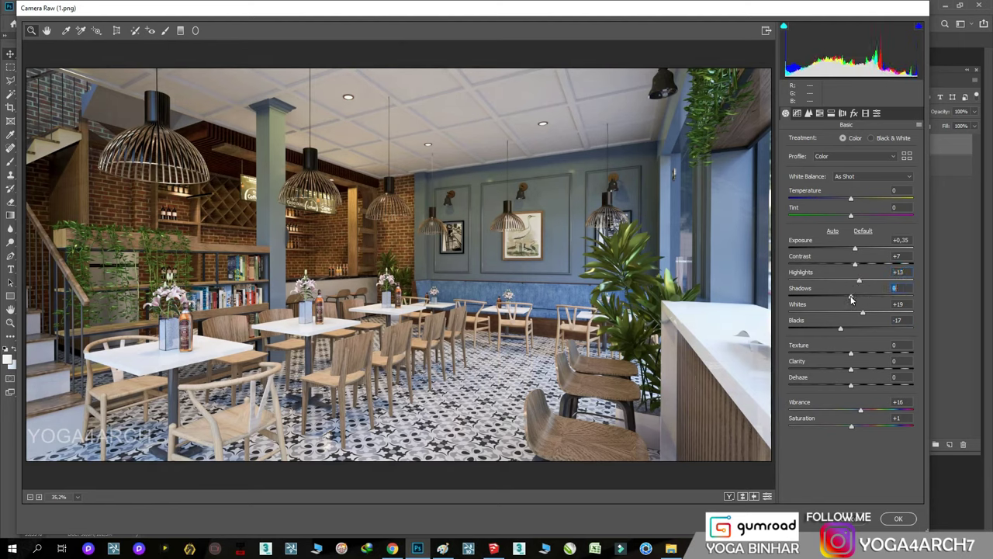
pyautogui.moveTo(852, 298); pyautogui.dragTo(857, 329)
pyautogui.click(866, 314)
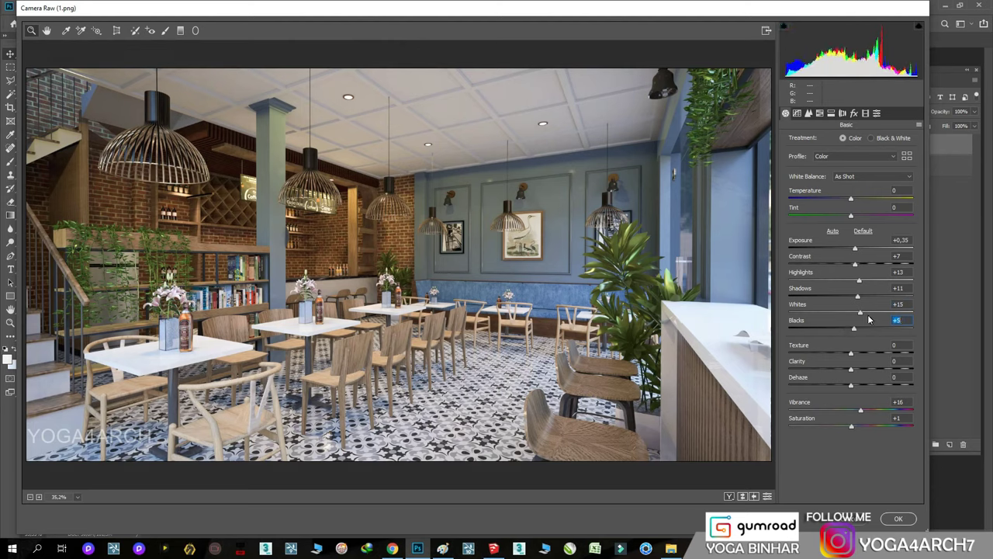
# - Set Auto white balance, cool Temperature to -4, and add a -22 post-crop vignette
pyautogui.click(858, 177)
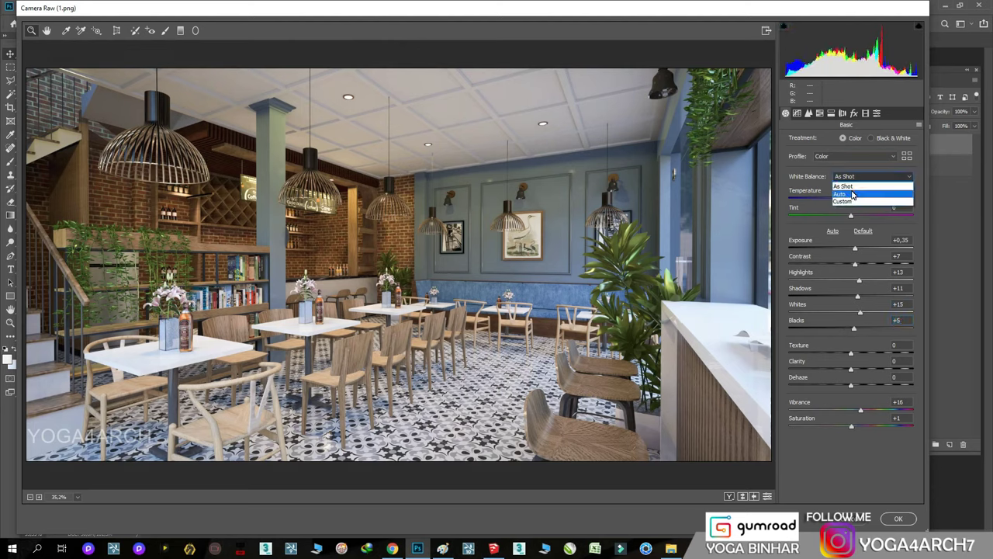
pyautogui.click(850, 191)
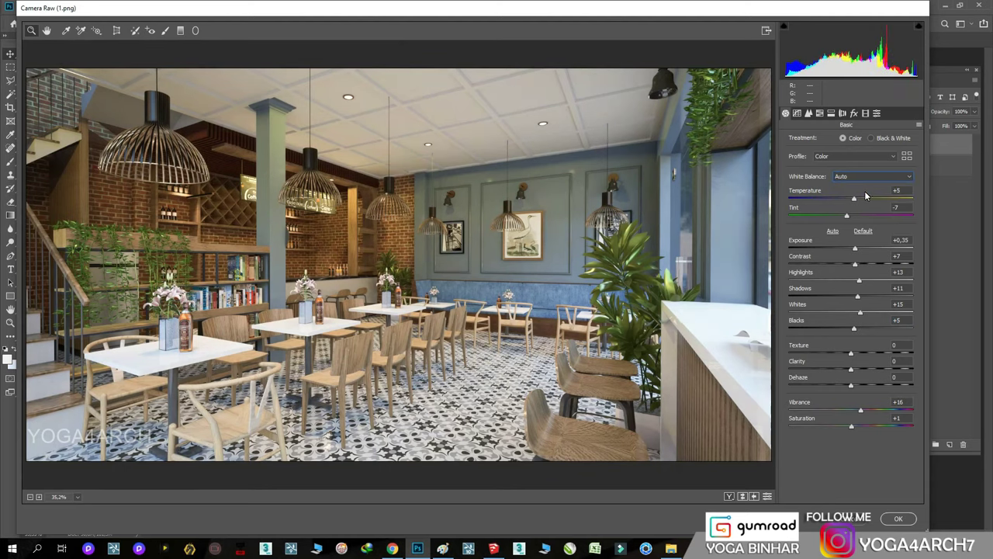
pyautogui.moveTo(855, 198); pyautogui.dragTo(850, 199)
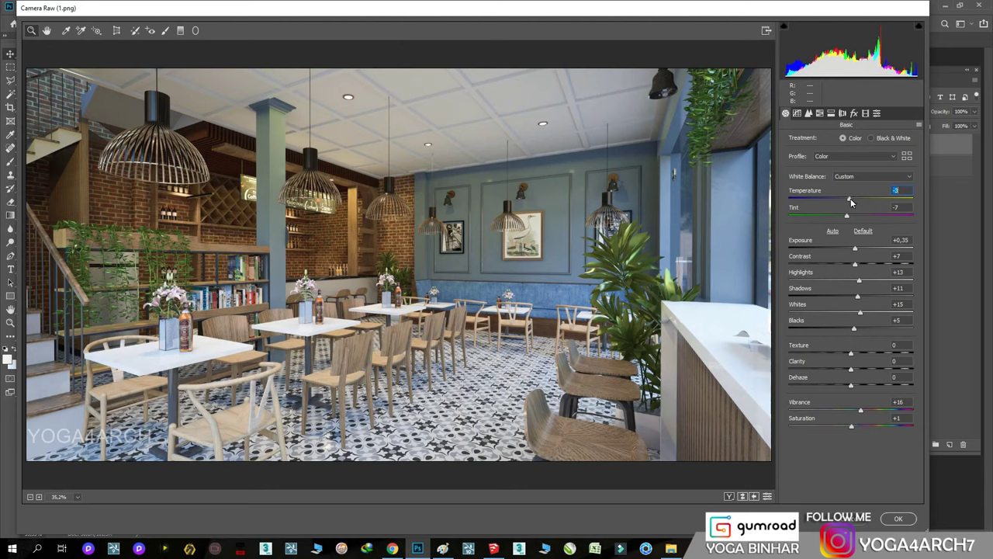
pyautogui.click(854, 113)
pyautogui.moveTo(849, 246); pyautogui.dragTo(837, 250)
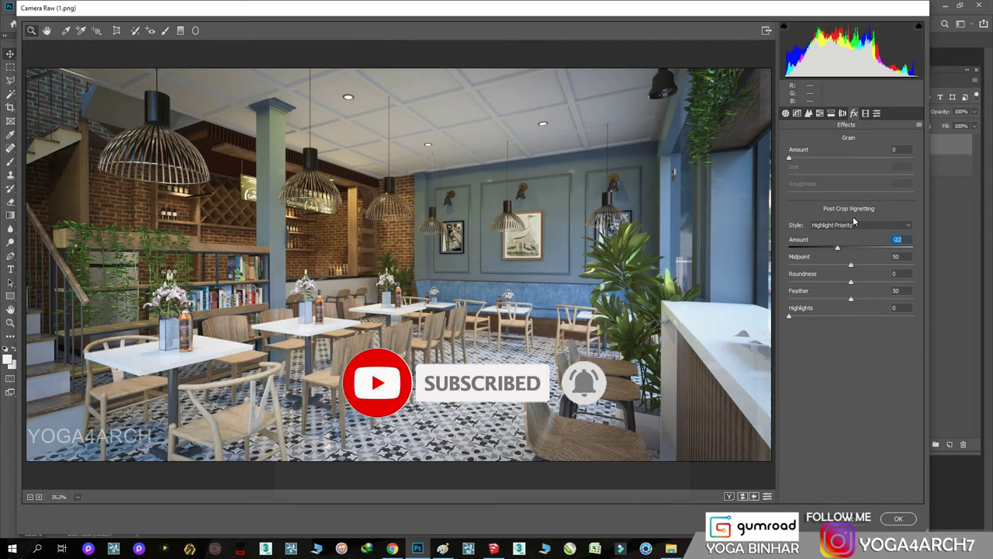
# - Set Sharpening Amount 39 and tone curve Darks -3, Lights +2, then apply the grade
pyautogui.click(810, 113)
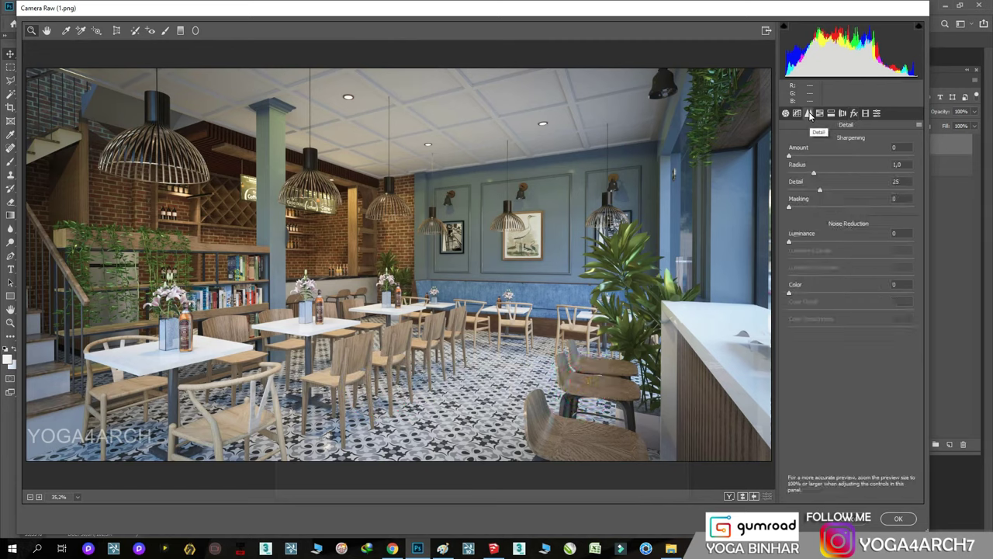
pyautogui.moveTo(790, 156)
pyautogui.mouseDown()
pyautogui.moveTo(821, 156)
pyautogui.moveTo(819, 164)
pyautogui.mouseUp()
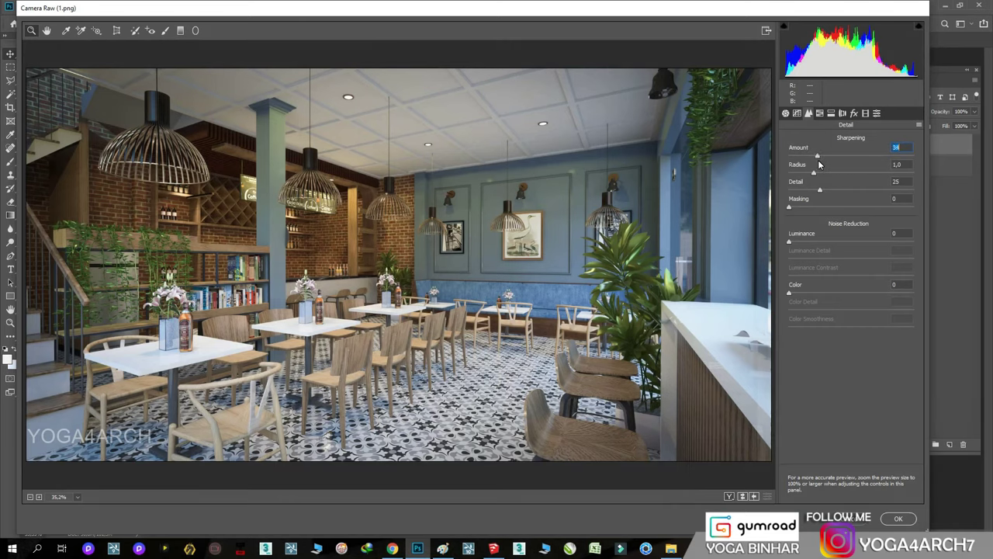
pyautogui.click(797, 113)
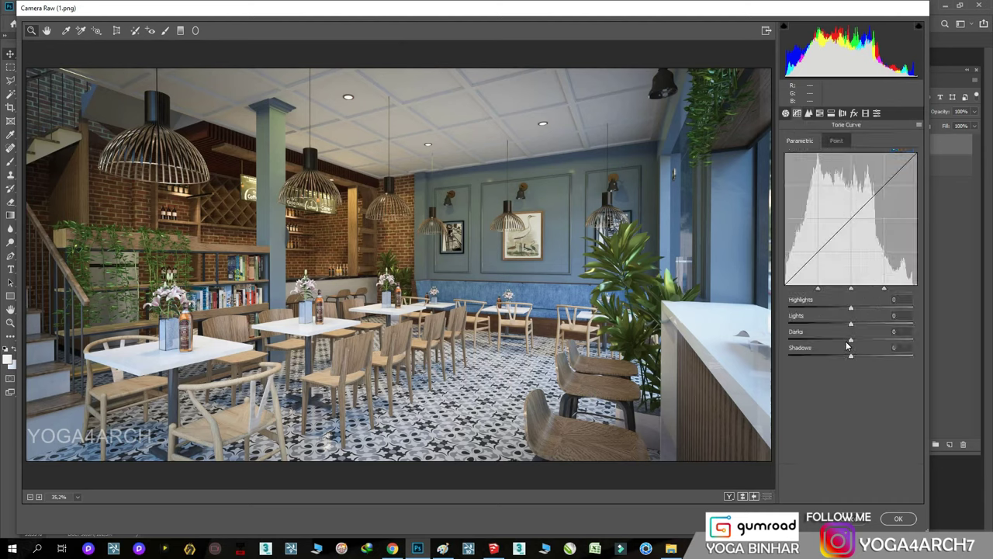
pyautogui.moveTo(850, 341); pyautogui.dragTo(859, 325)
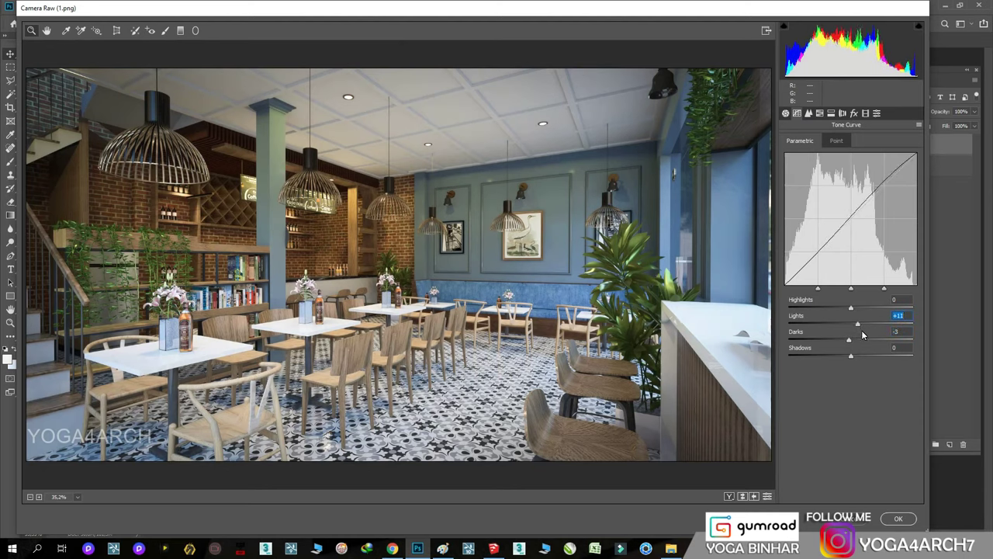
pyautogui.moveTo(859, 326); pyautogui.dragTo(851, 329)
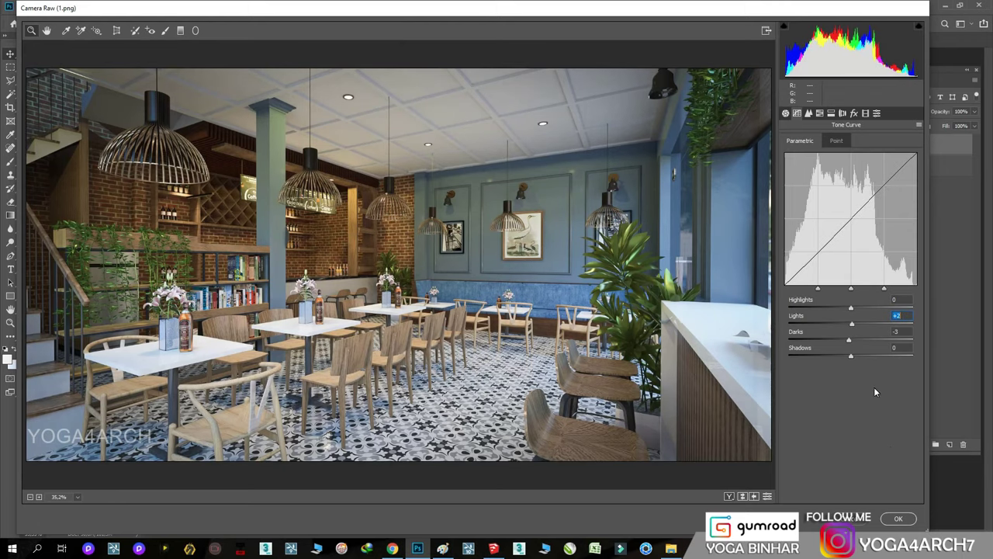
pyautogui.click(898, 518)
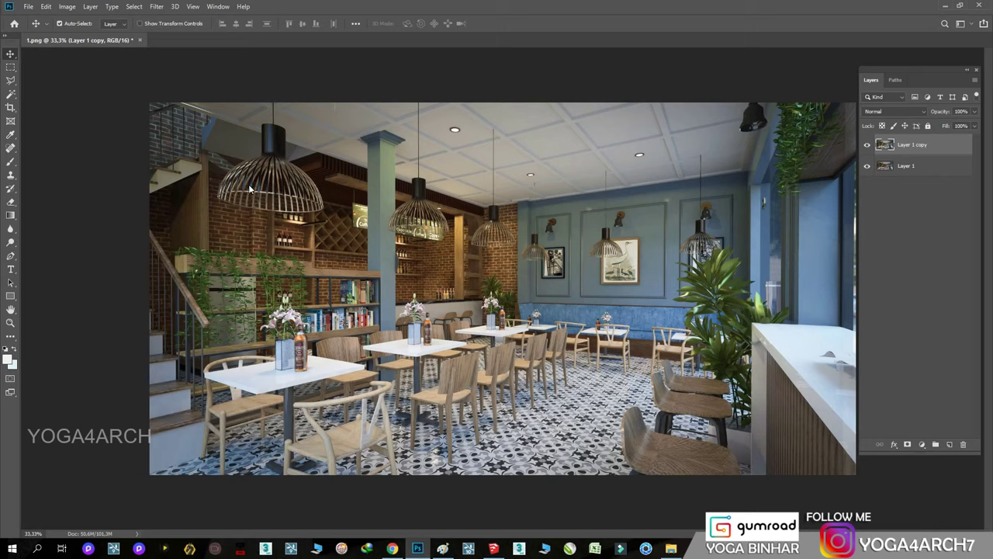
# - Add a Brightness/Contrast adjustment layer with Auto applied, then set Brightness to 10 (Contrast 8)
pyautogui.hotkey('ctrl', '+')
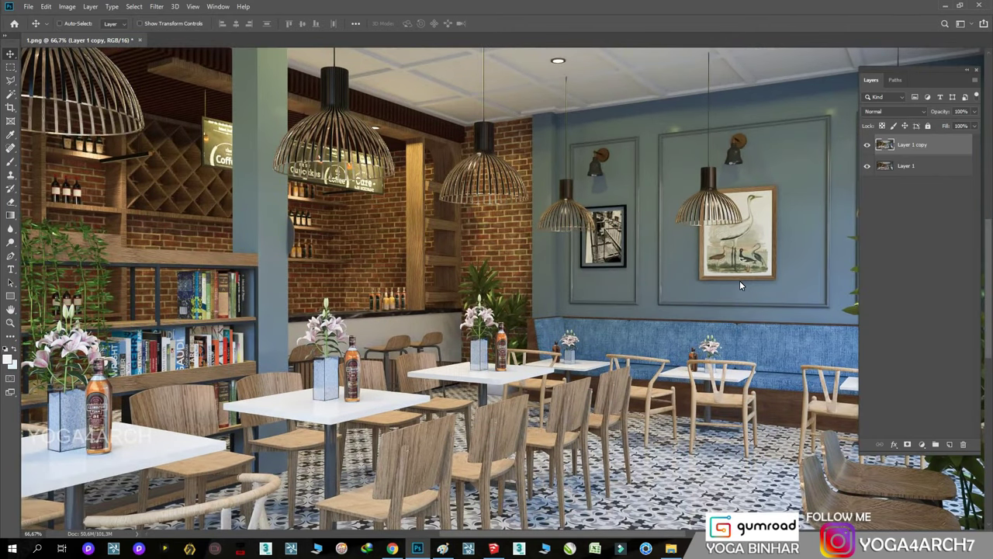
pyautogui.hotkey('ctrl', '-')
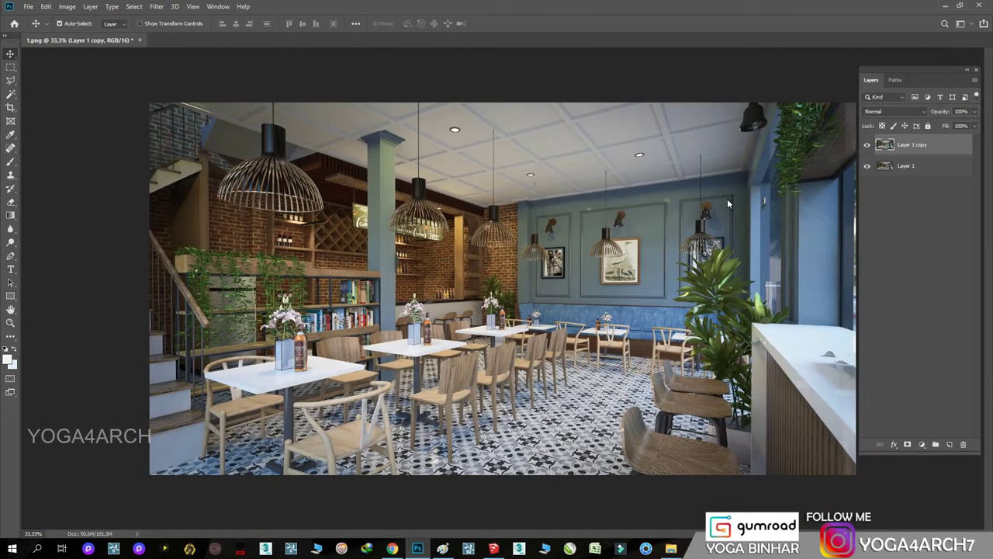
pyautogui.click(924, 445)
pyautogui.click(955, 299)
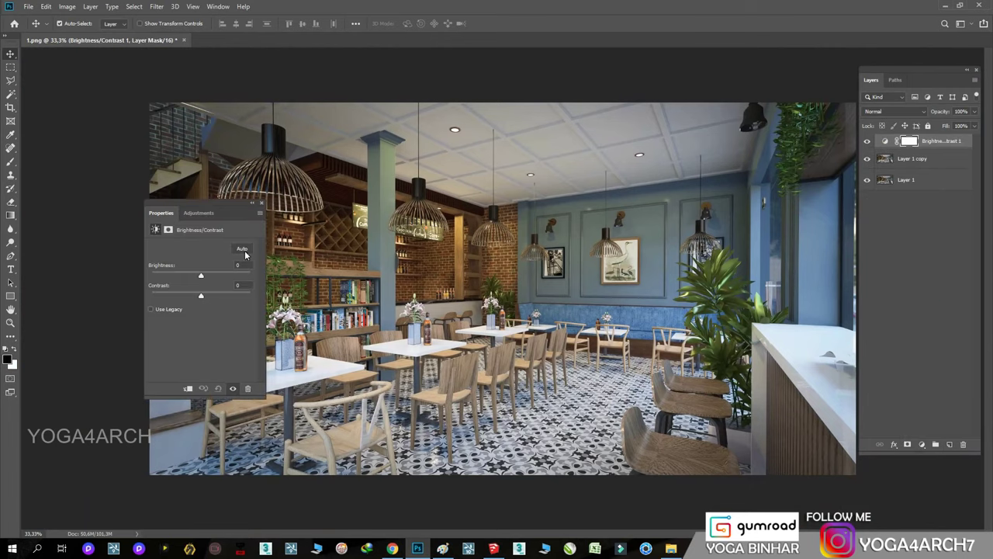
pyautogui.click(240, 250)
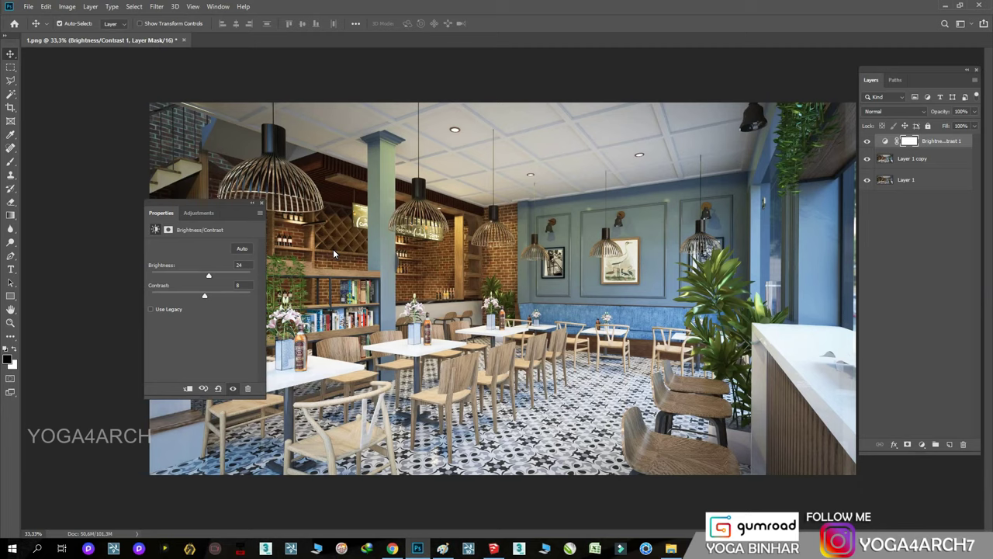
pyautogui.click(241, 266)
pyautogui.click(231, 268)
pyautogui.write('10')
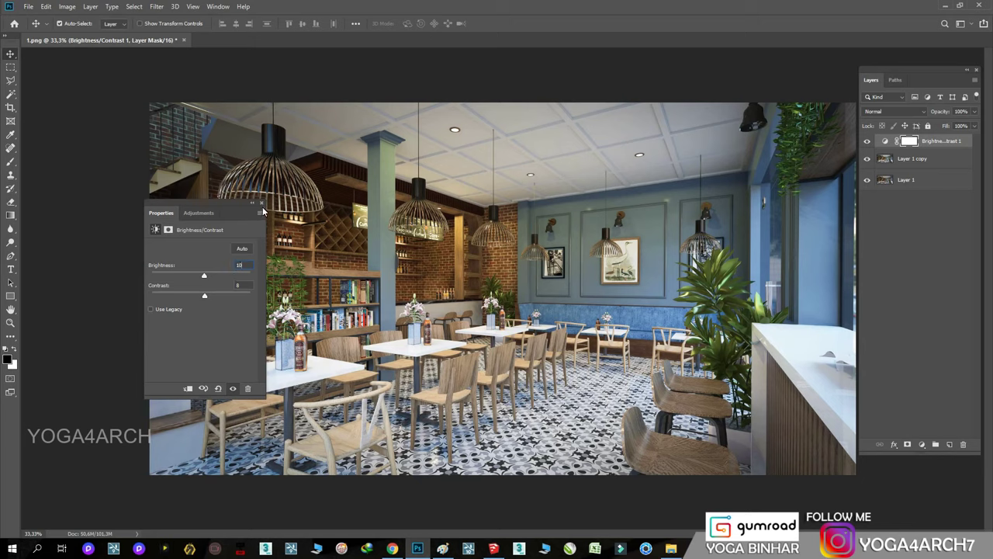
pyautogui.click(261, 203)
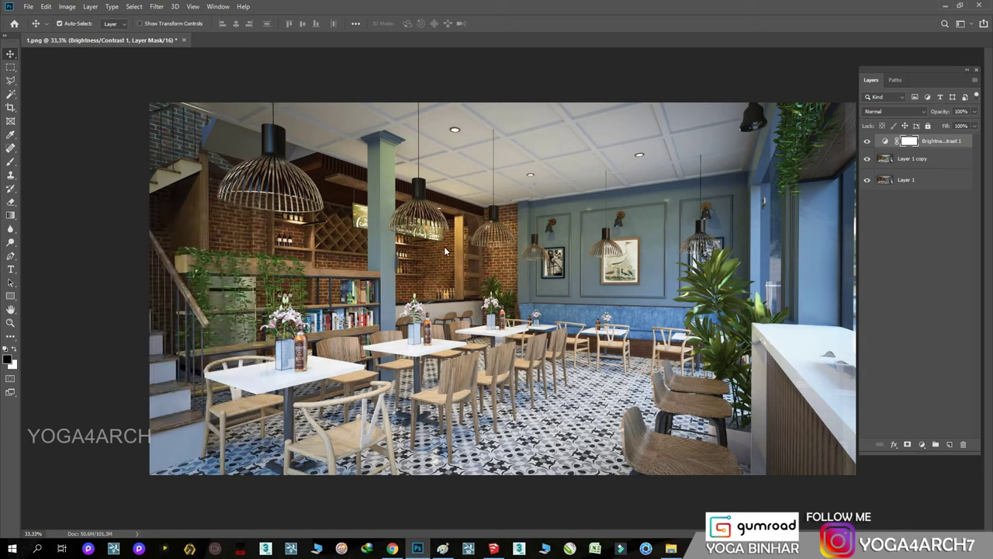
# - Save the graded cafe render as a JPEG named FINAL at quality 12, Maximum
pyautogui.click(867, 159)
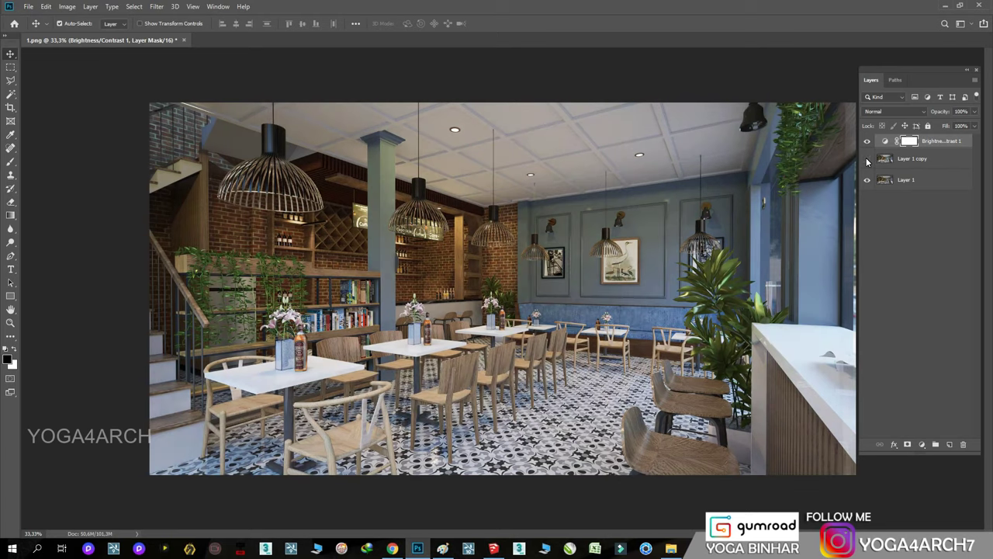
pyautogui.click(867, 159)
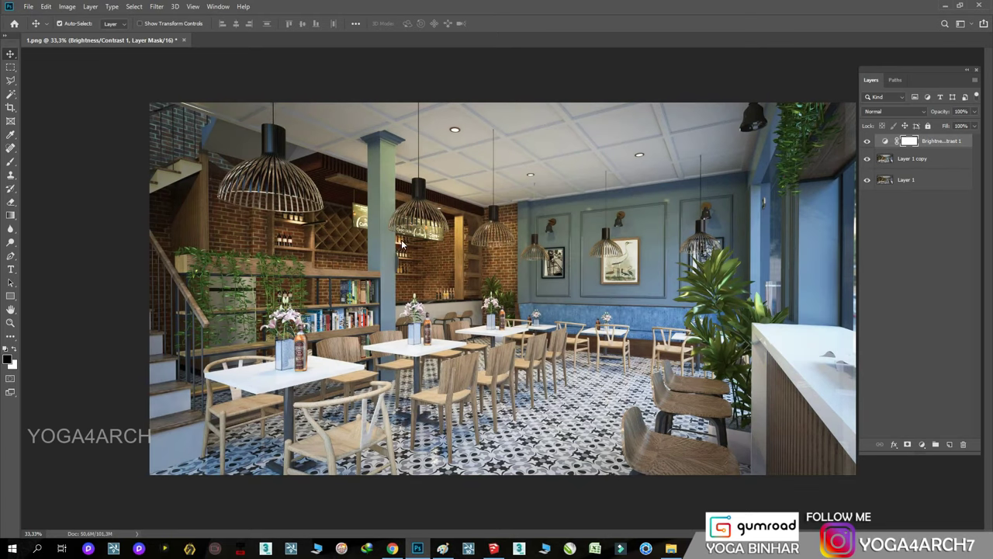
pyautogui.click(28, 7)
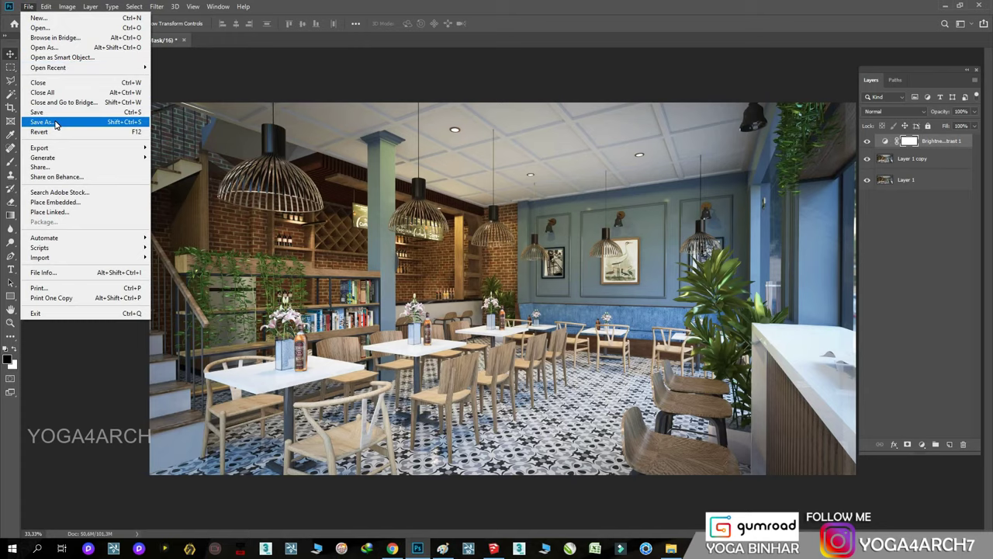
pyautogui.click(43, 122)
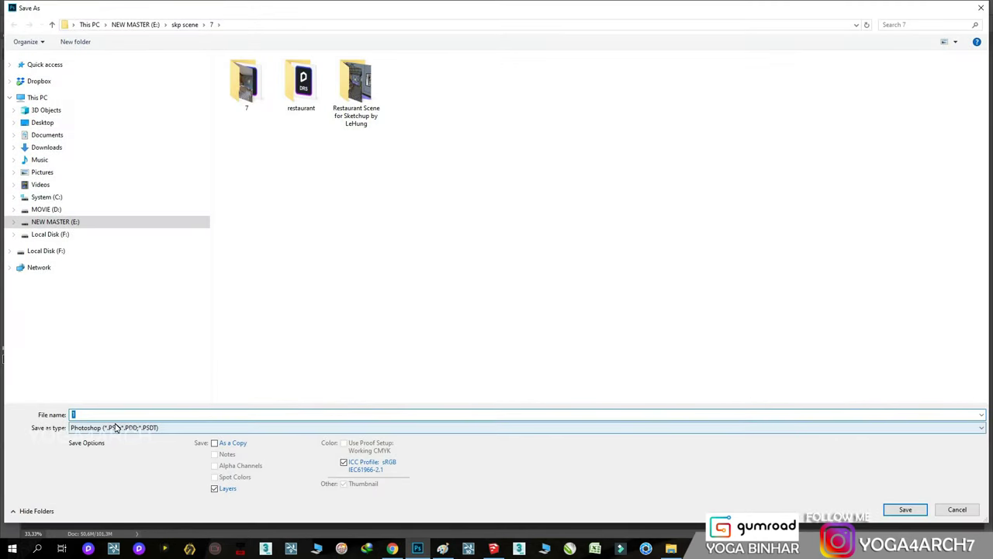
pyautogui.click(106, 428)
pyautogui.click(99, 485)
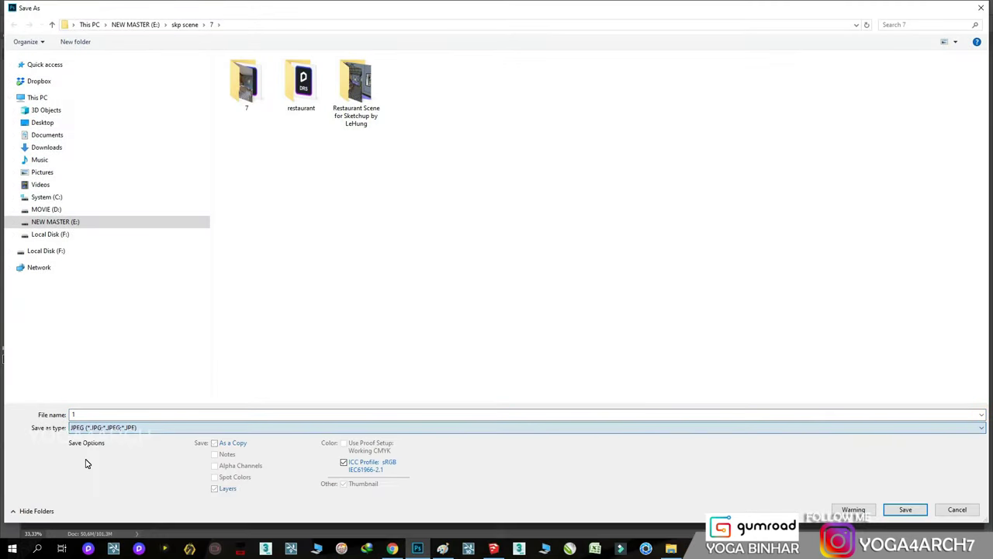
pyautogui.doubleClick(92, 415)
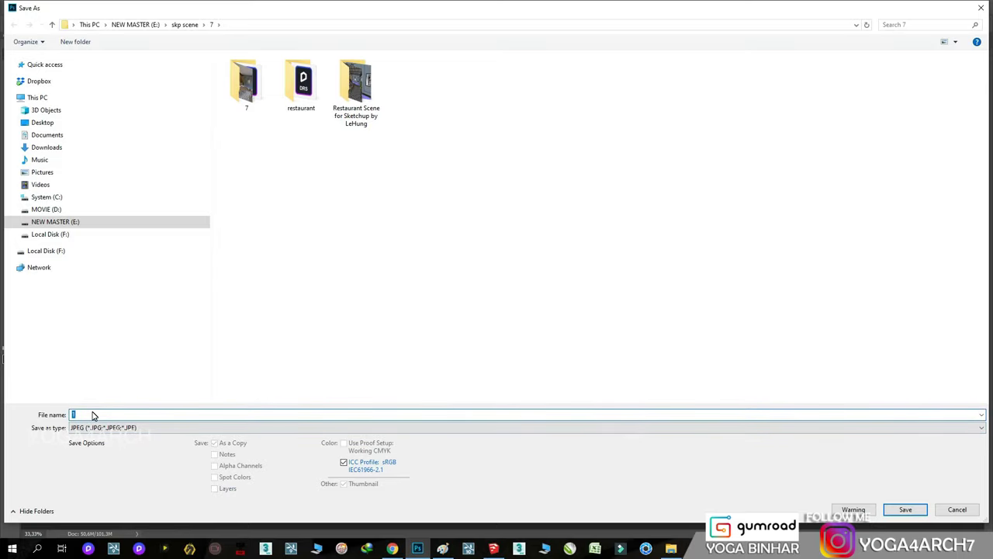
pyautogui.write('FINAL')
pyautogui.click(905, 508)
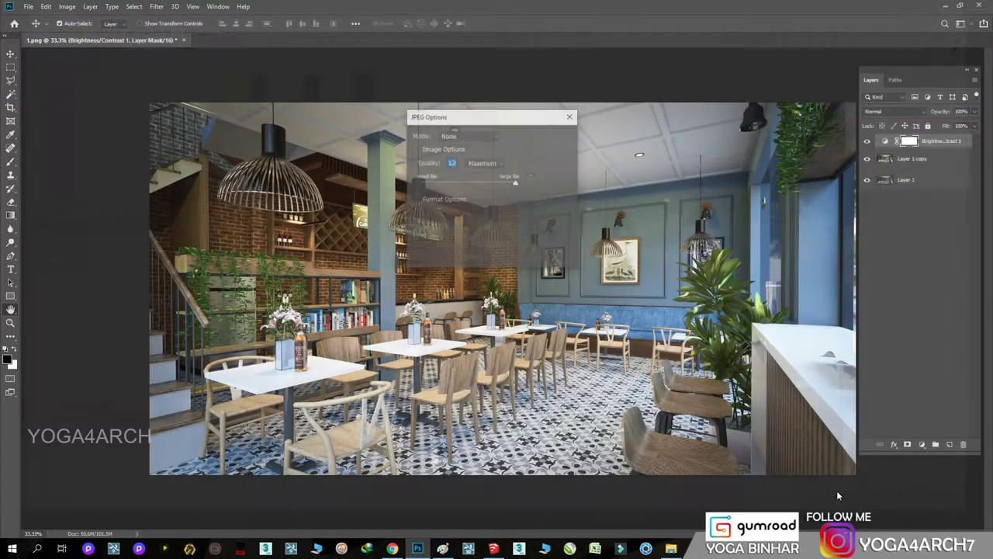
pyautogui.click(556, 137)
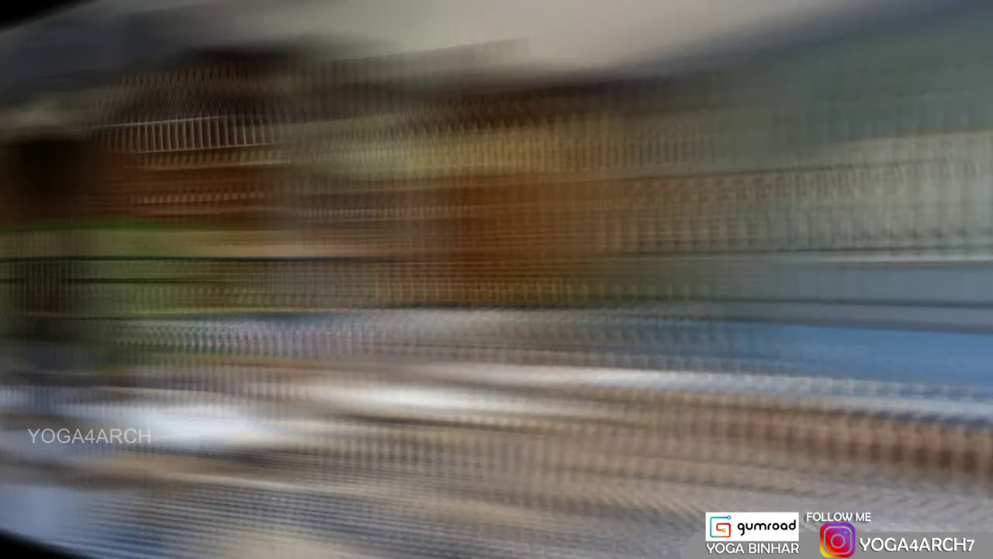